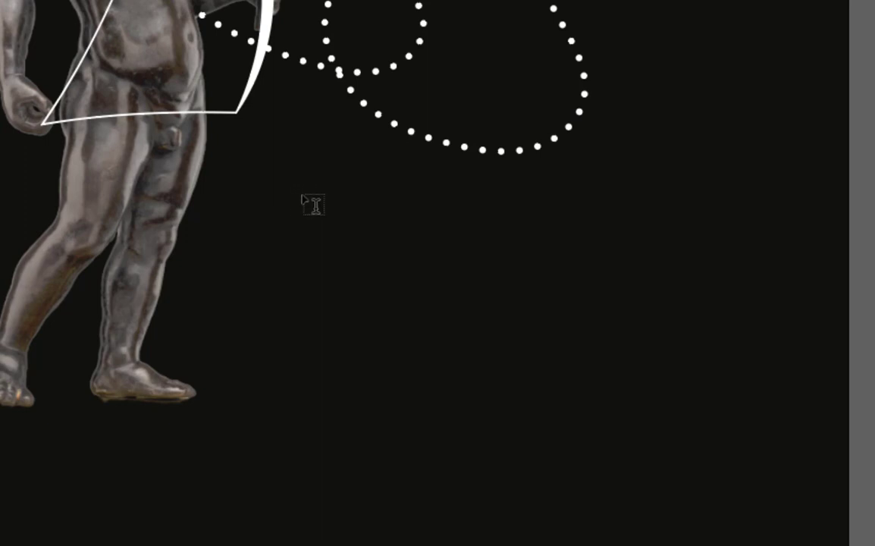
Step: Create an area text frame about 99 × 66 mm filled with placeholder text below the dotted arrow trail
left_click_drag(300, 191, 731, 478)
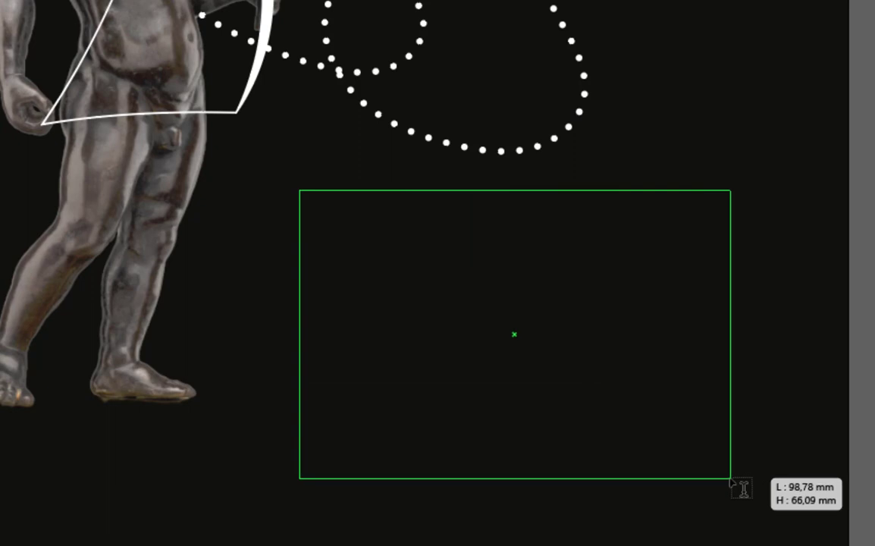
left_click_drag(731, 479, 730, 479)
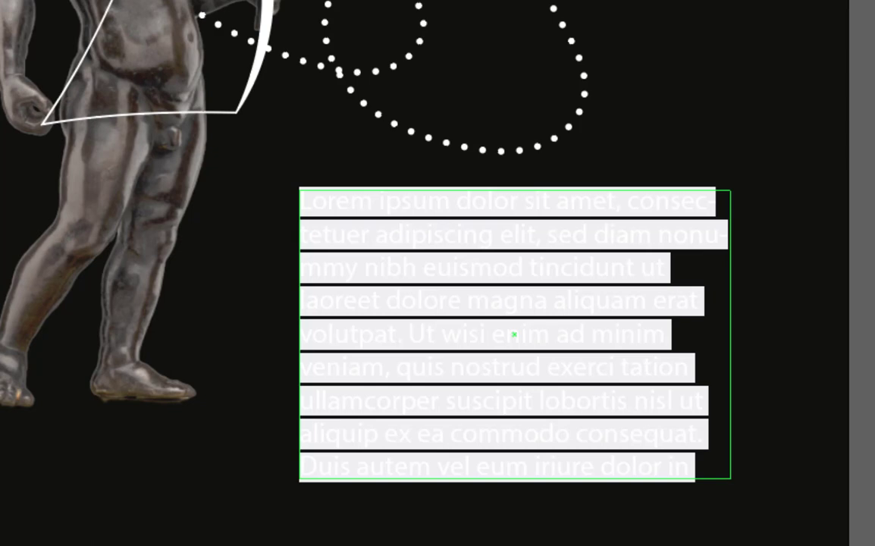
left_click(549, 334)
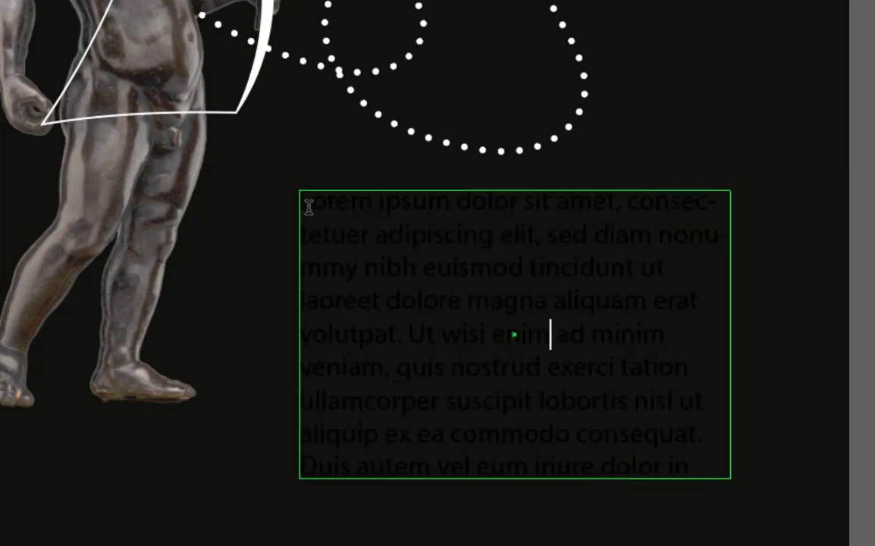
Step: Change the fill of the entire Lorem ipsum paragraph to white
left_click_drag(307, 201, 698, 468)
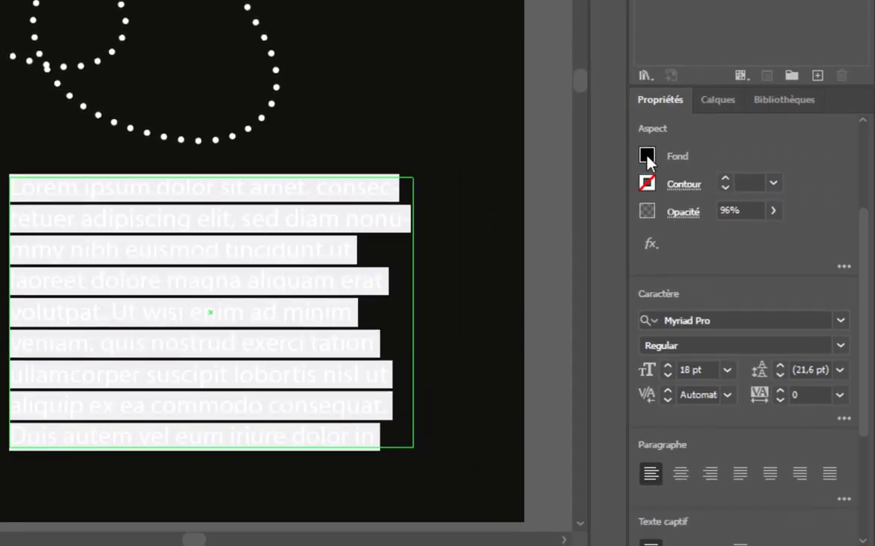
left_click(647, 156)
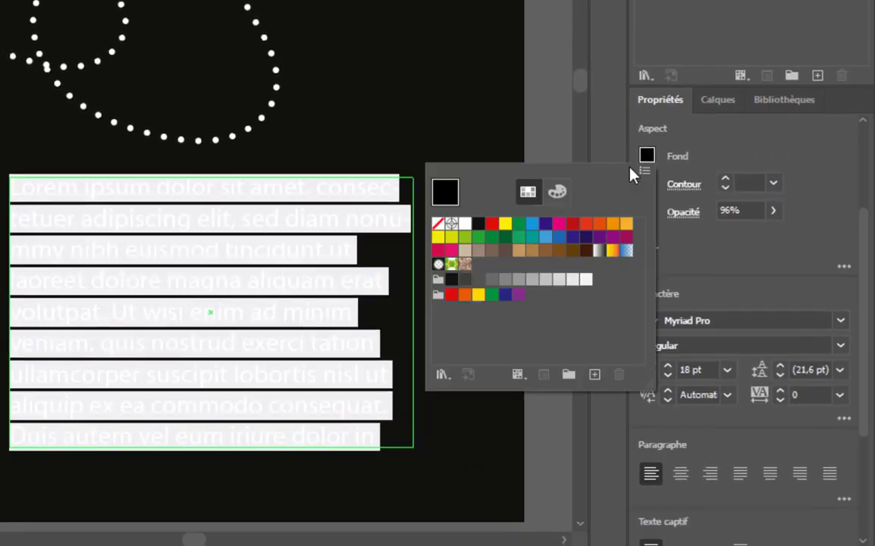
left_click(464, 224)
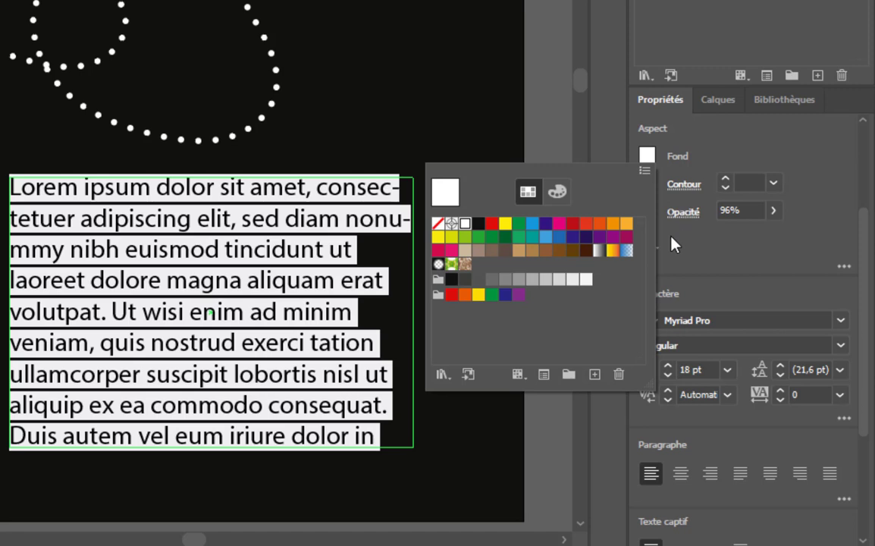
left_click(93, 199)
left_click(275, 260)
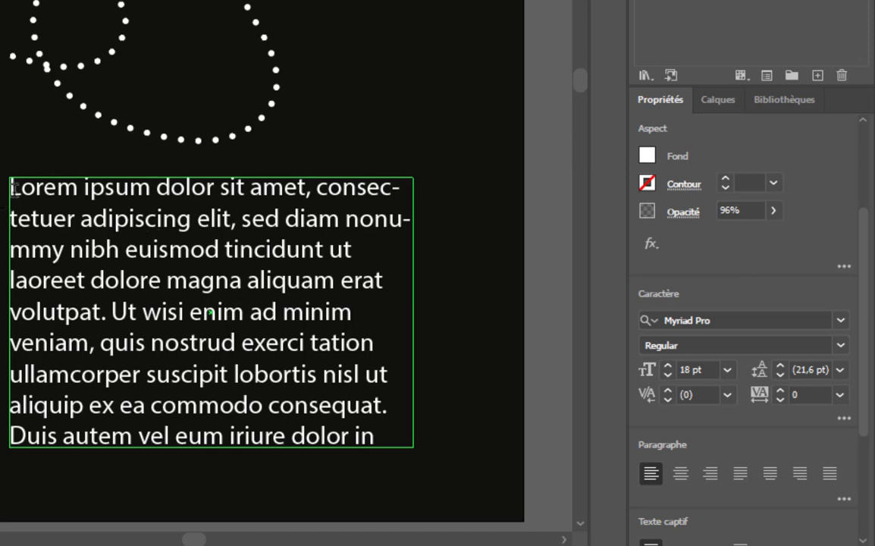
Step: Try replacing the whole placeholder paragraph with "fgdgdfgdfg", undo the replacement and leave text editing
left_click_drag(14, 189, 157, 265)
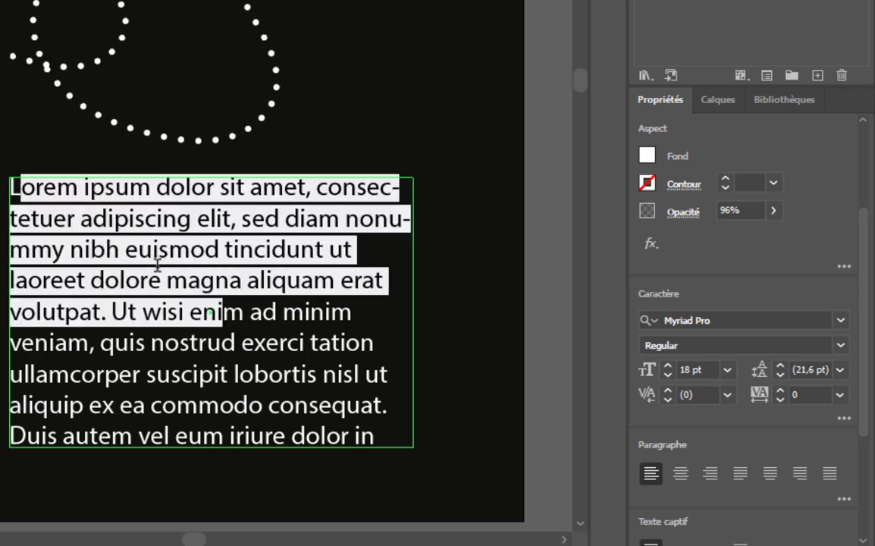
left_click(89, 250)
left_click_drag(12, 189, 439, 429)
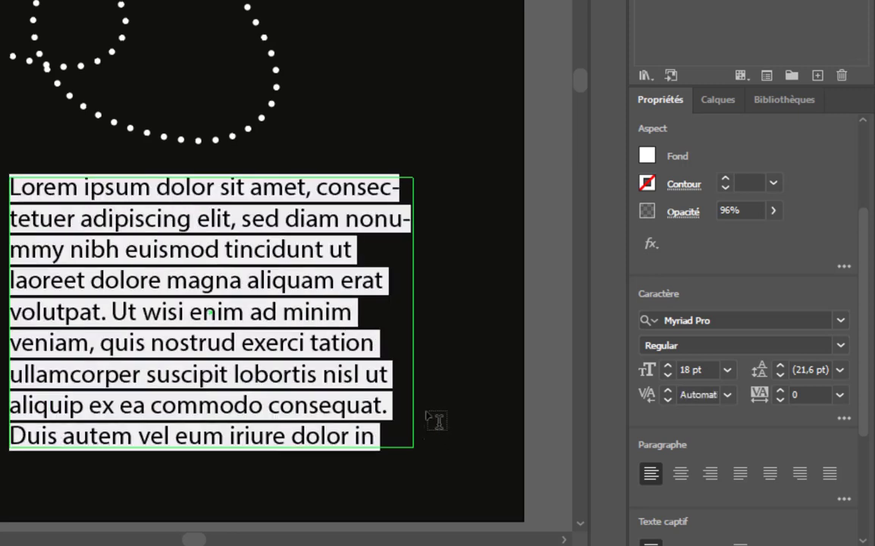
type("fgdgdfgdfg")
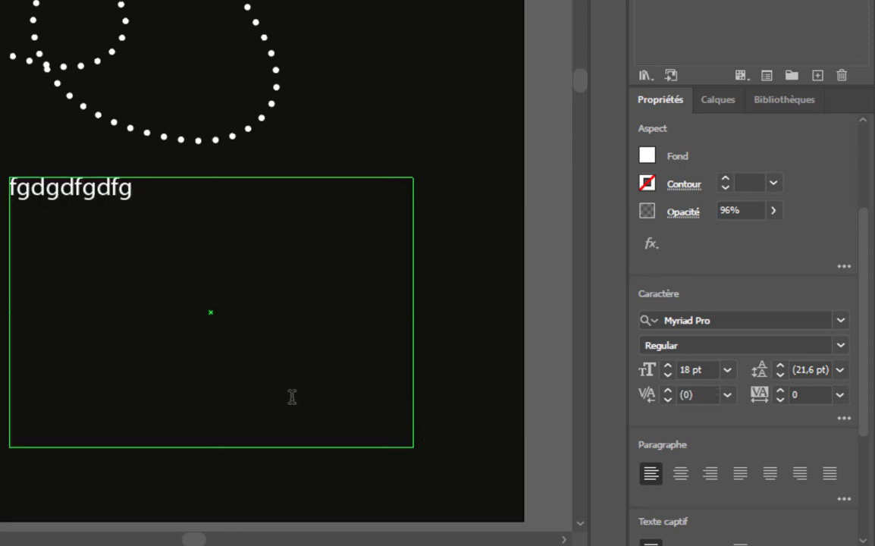
key("ctrl+z")
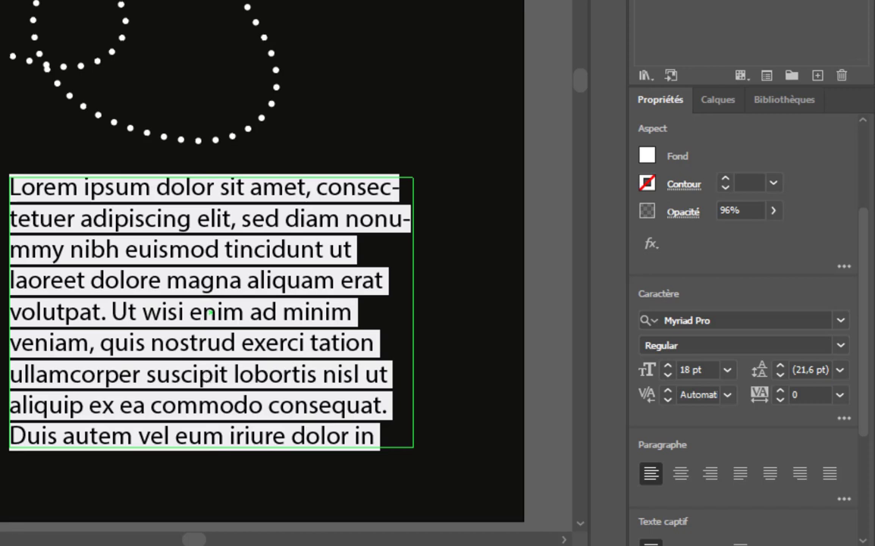
key("Escape")
left_click(377, 117)
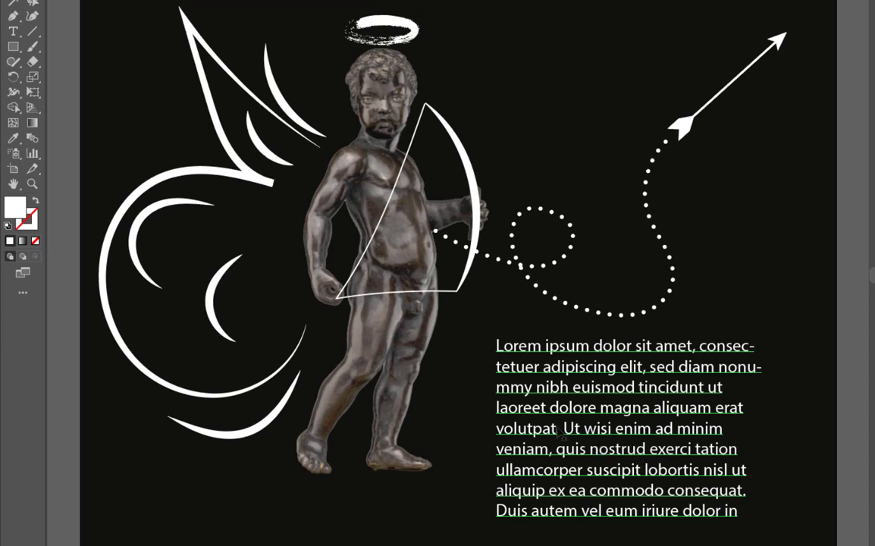
Step: Set the Type tool's font size to 60 pt and place a point text line near the statue's feet
left_click(15, 33)
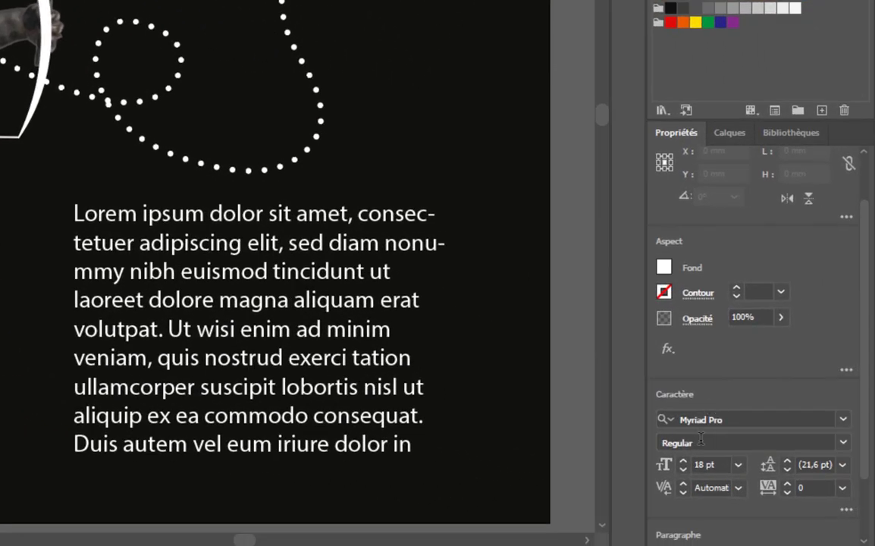
left_click(738, 464)
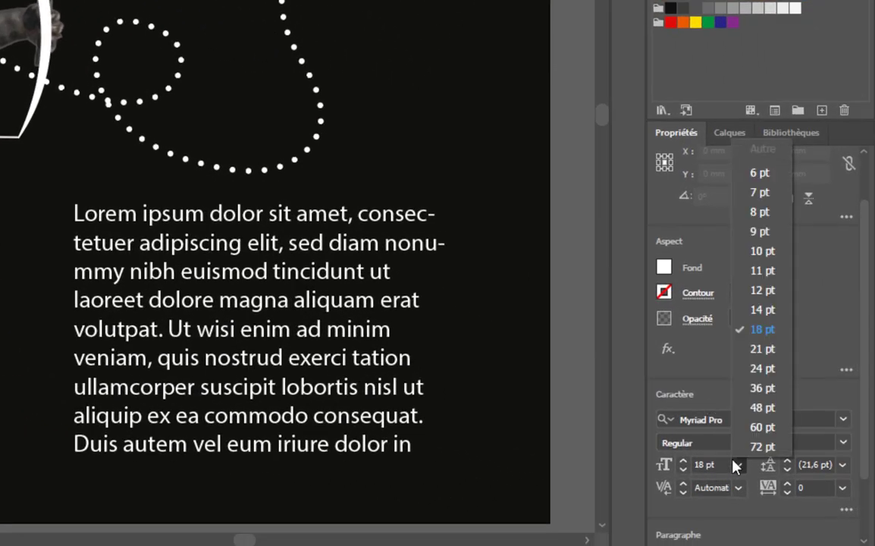
left_click(762, 427)
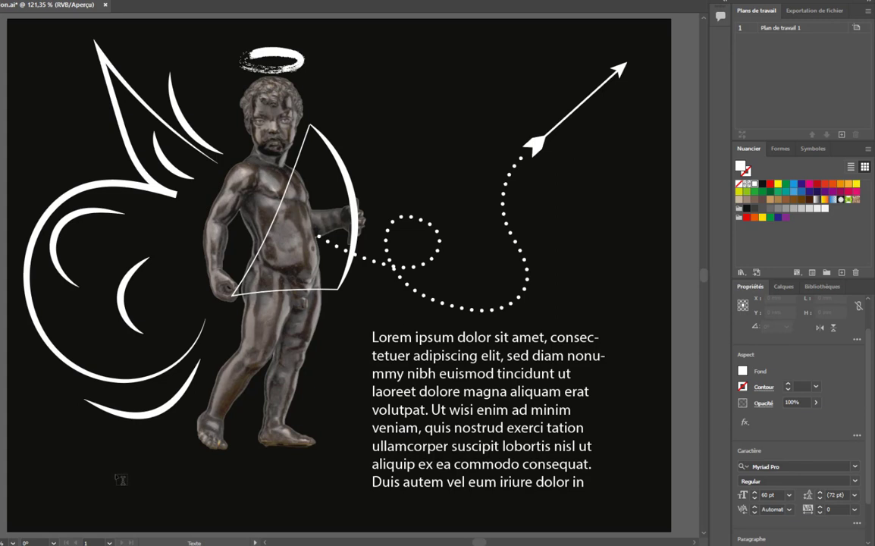
left_click(120, 434)
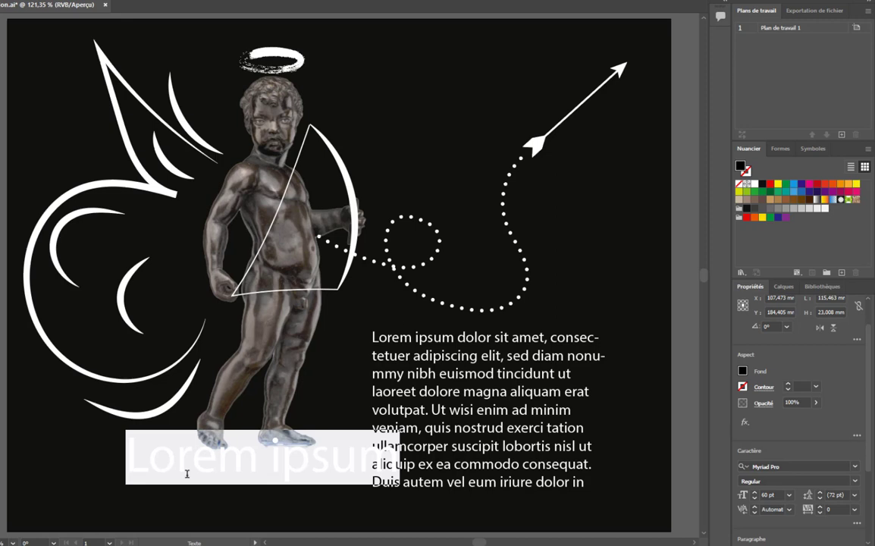
Step: Enter "Ceci est la statue Standing Boy" in place of the point text's placeholder words
type("Ceci es")
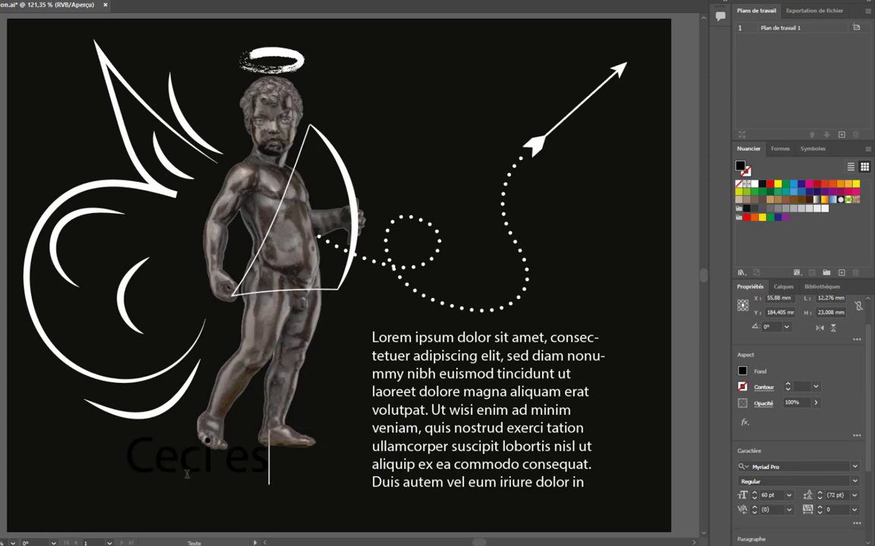
type("t la stat")
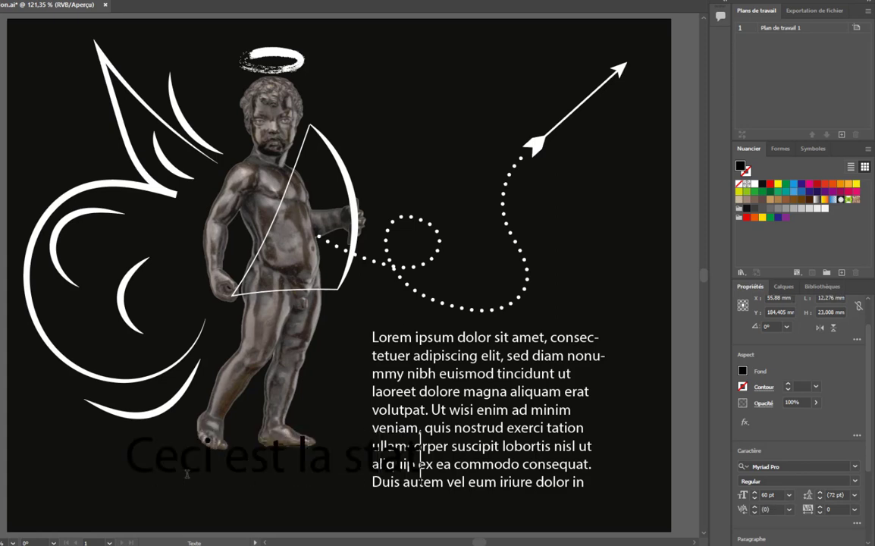
type("ue de St")
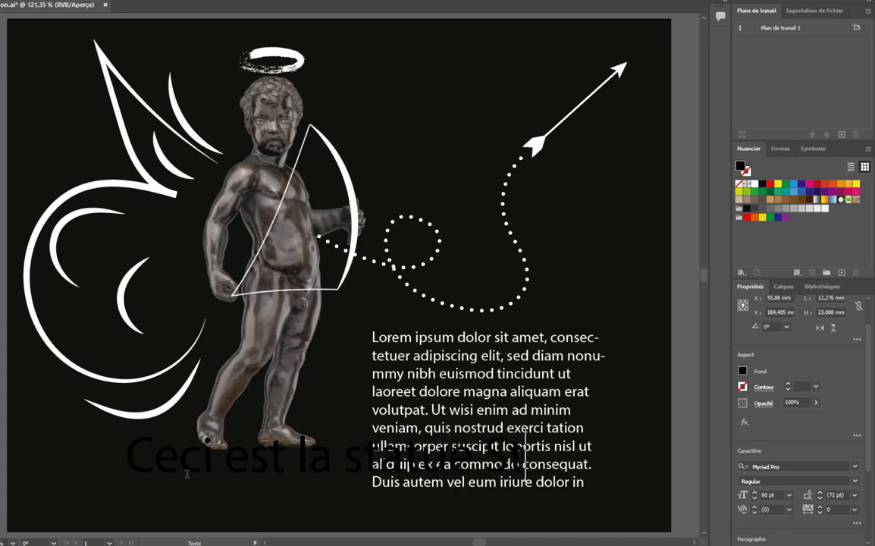
type("anding B")
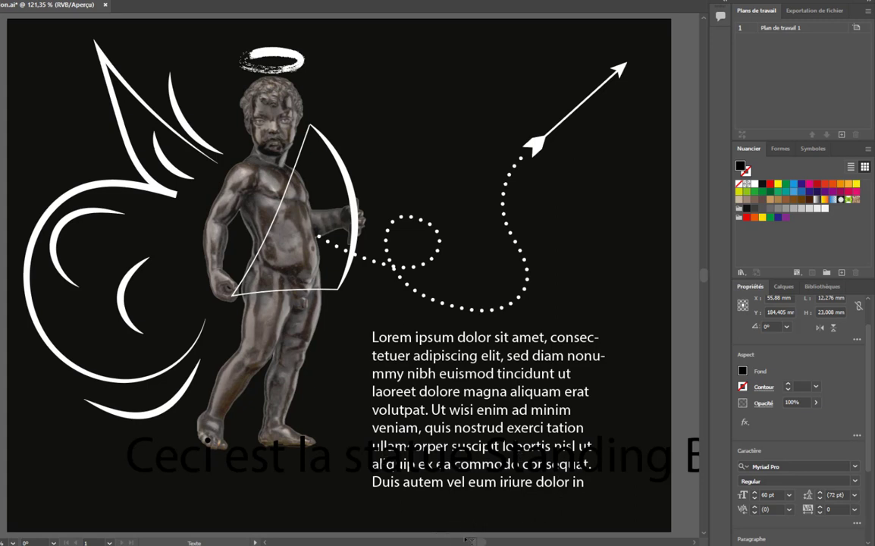
left_click_drag(478, 543, 482, 543)
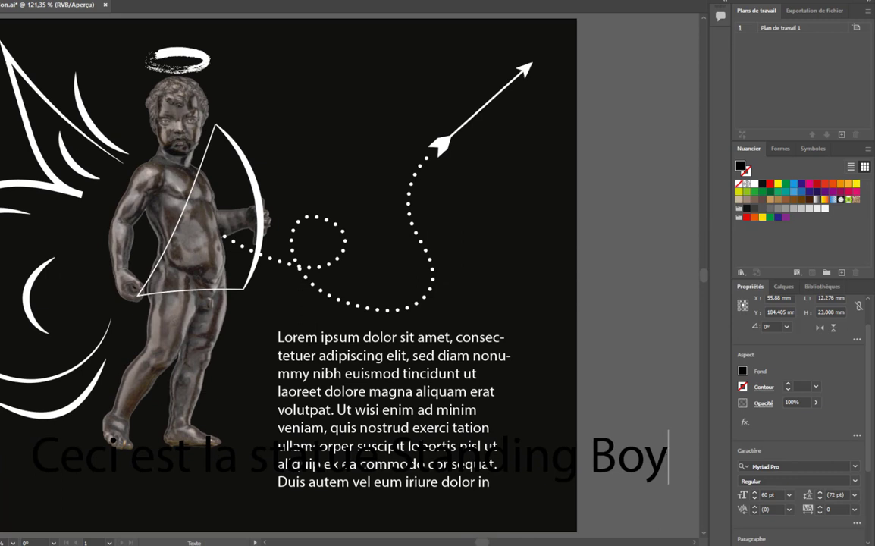
key("Escape")
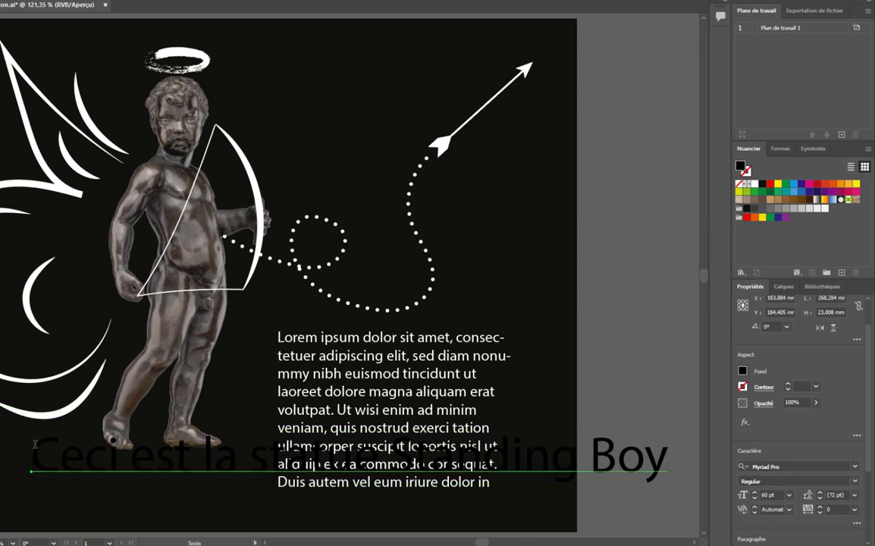
Step: Replace the whole point text line with the title "Cupidon" and finish editing it
left_click_drag(38, 450, 573, 445)
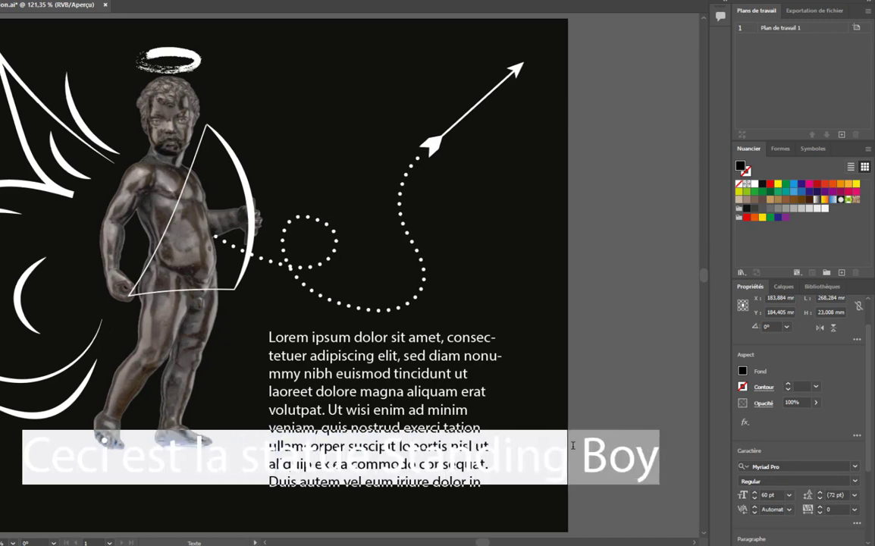
type("Cupidon")
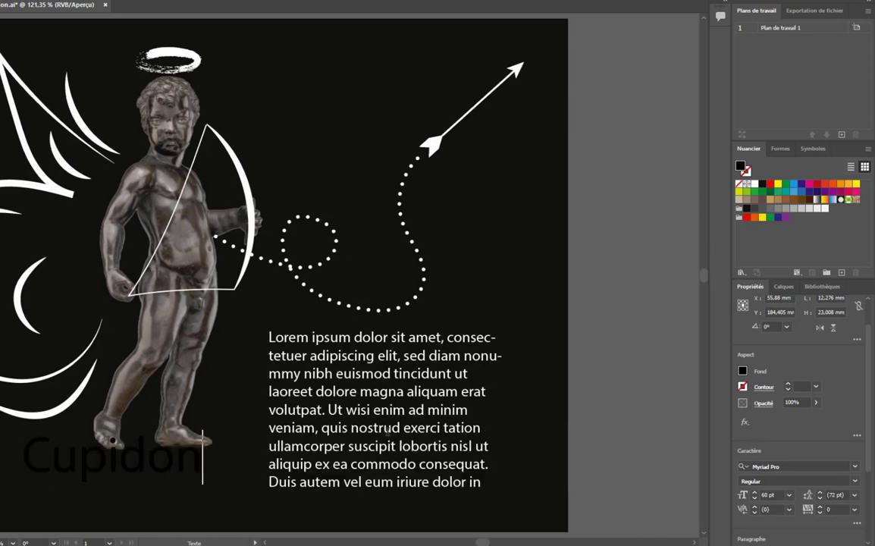
key("Escape")
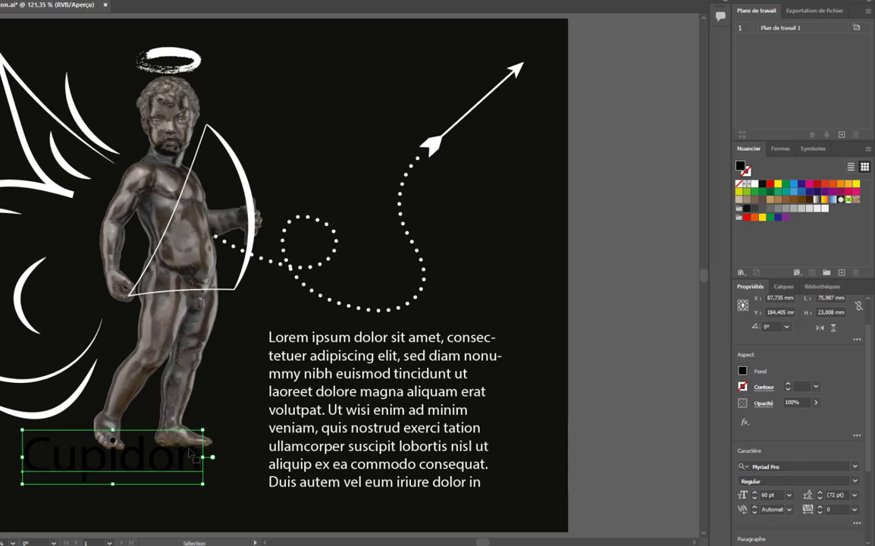
Step: Move the "Cupidon" title just beneath the statue's feet and change its fill to white
left_click_drag(486, 543, 460, 539)
left_click_drag(293, 469, 324, 492)
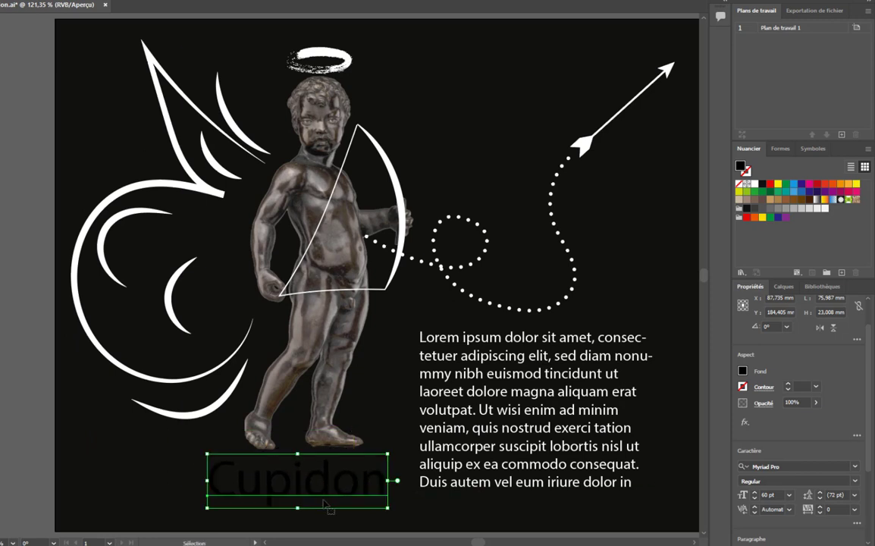
left_click(743, 372)
left_click(637, 411)
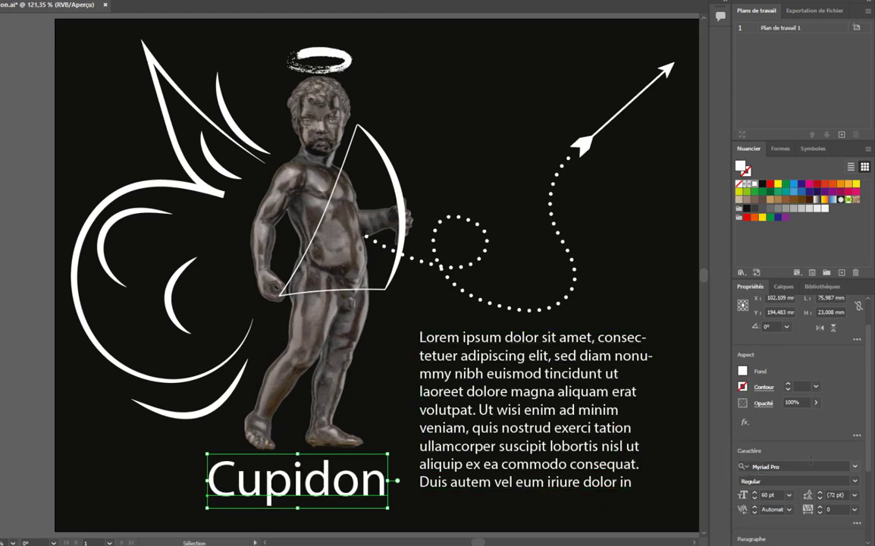
Step: Examine the available font families and their previews on the "Cupidon" title, keeping Myriad Pro
scroll(807, 468, "down", 3)
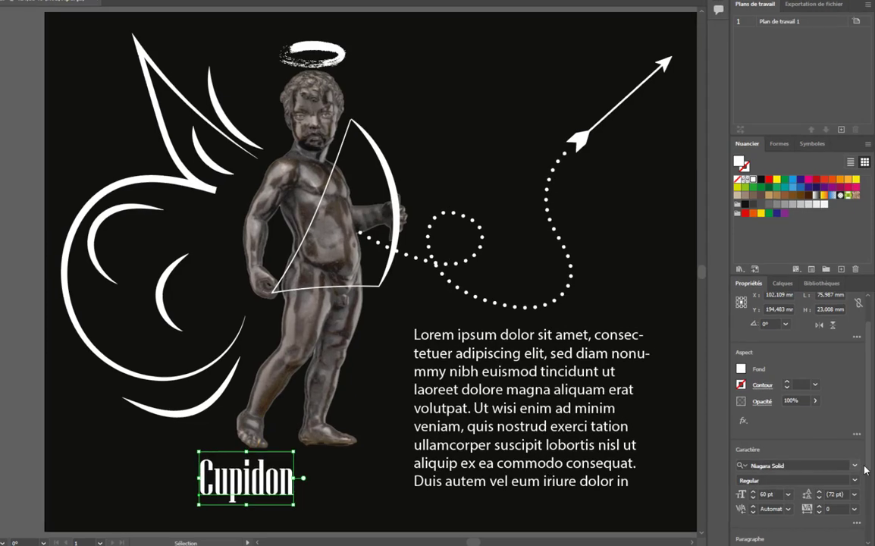
scroll(865, 466, "up", 3)
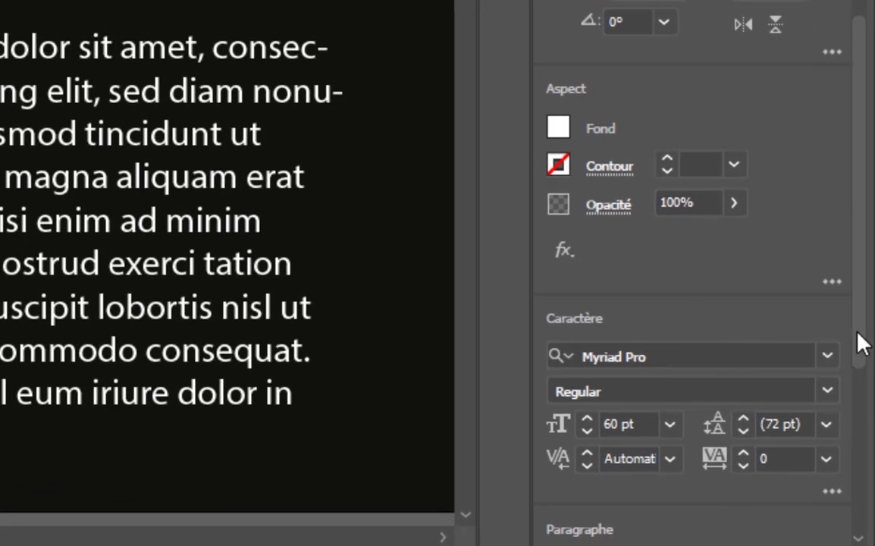
scroll(857, 356, "down", 3)
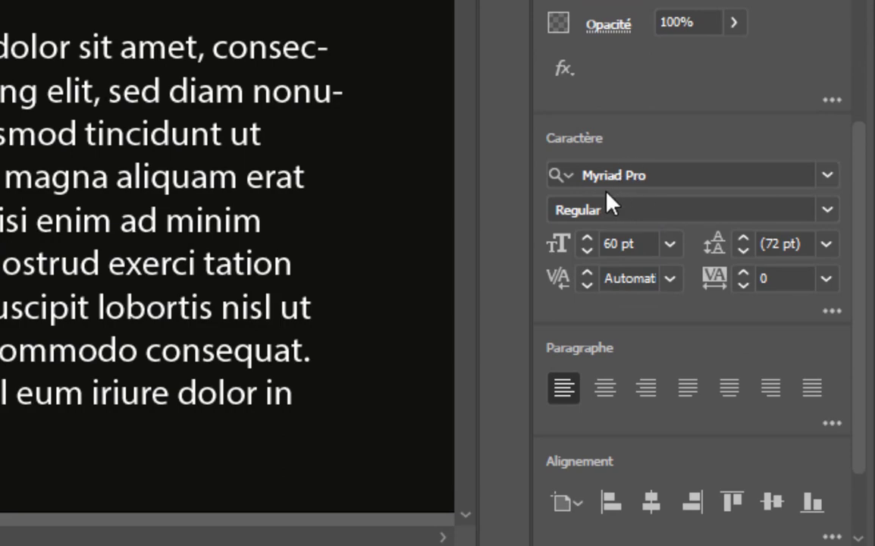
left_click(828, 175)
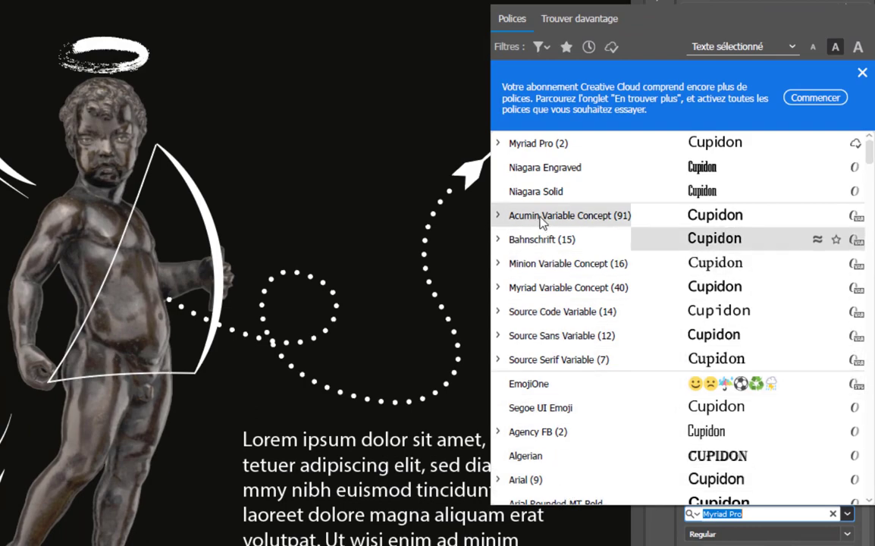
scroll(599, 440, "down", 6)
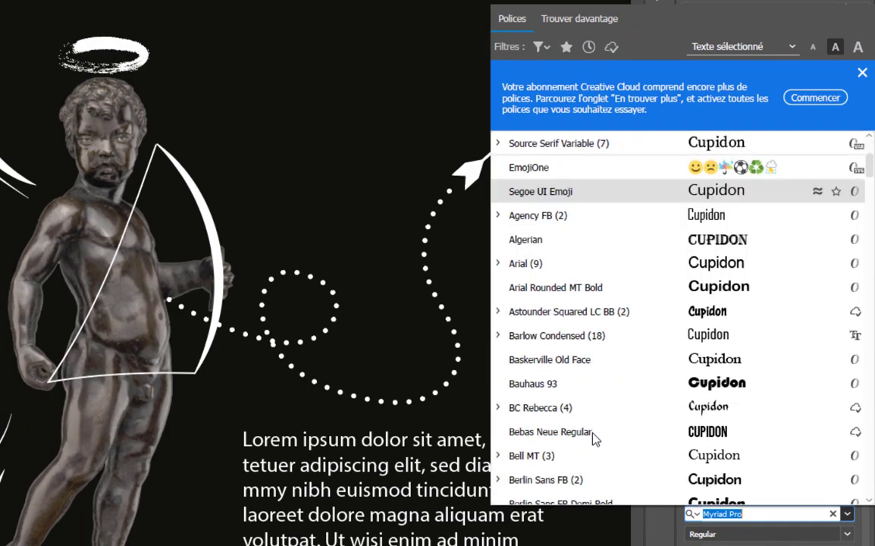
scroll(590, 431, "down", 6)
scroll(590, 432, "up", 5)
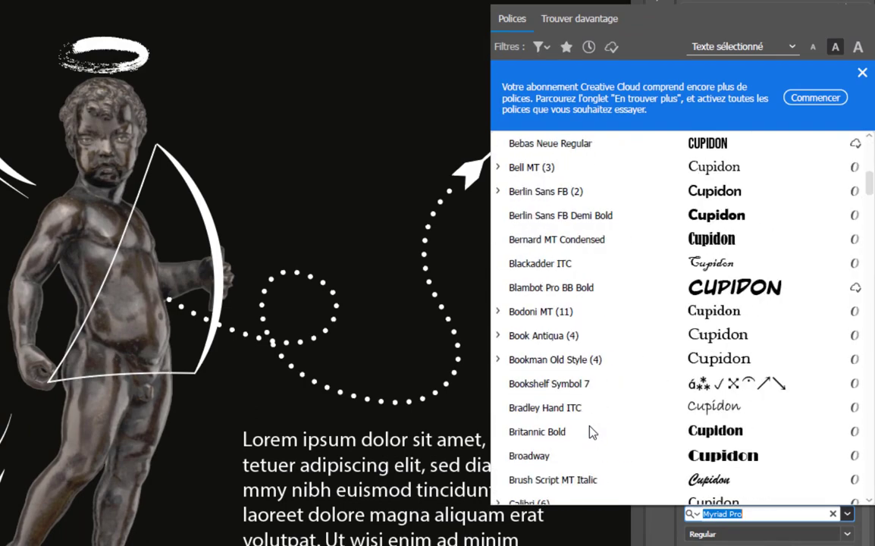
scroll(584, 428, "down", 5)
scroll(576, 427, "down", 15)
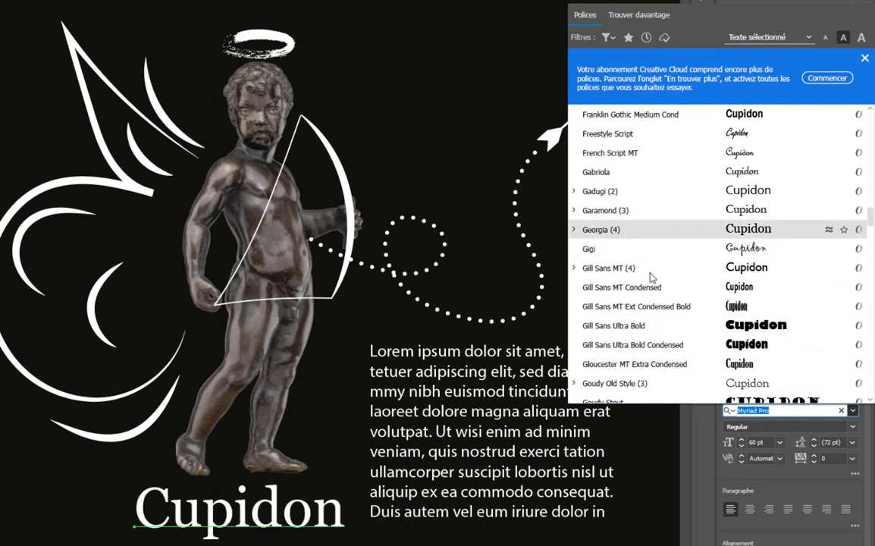
key("Escape")
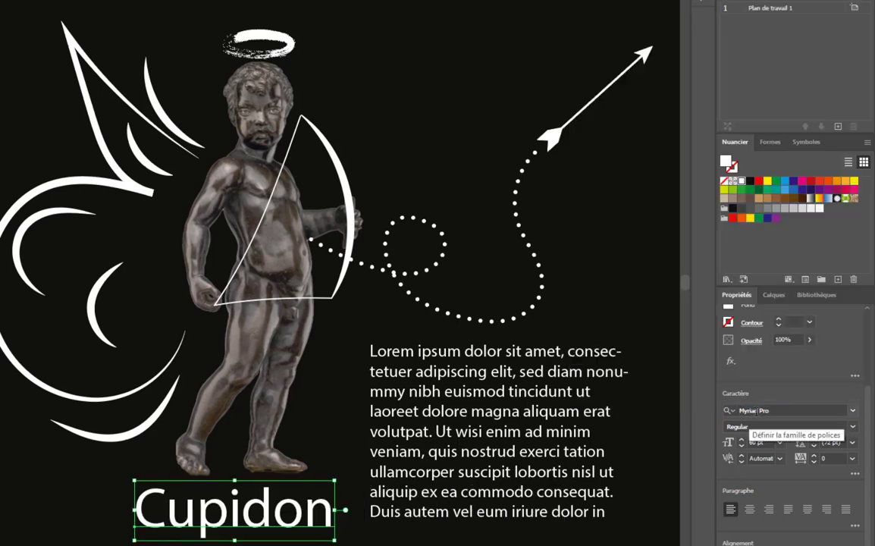
Step: Try successive font families on the "Cupidon" title, from Niagara Engraved through Noto Serif, Open Sans and Parchment to Papyrus
scroll(756, 411, "down", 2)
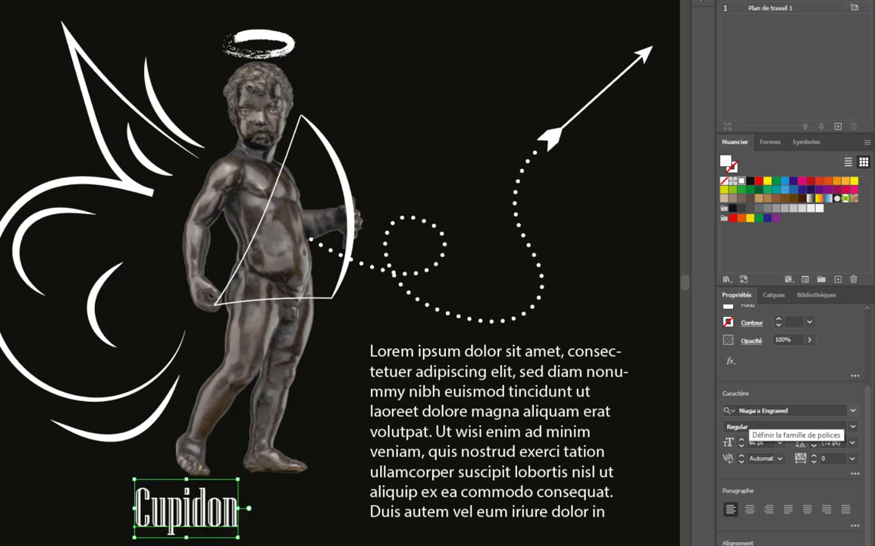
scroll(756, 411, "down", 4)
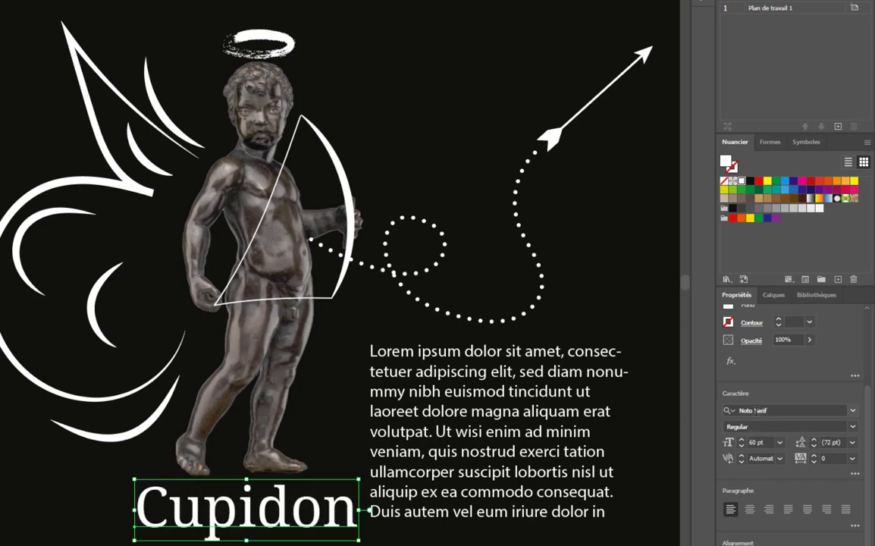
scroll(756, 411, "down", 4)
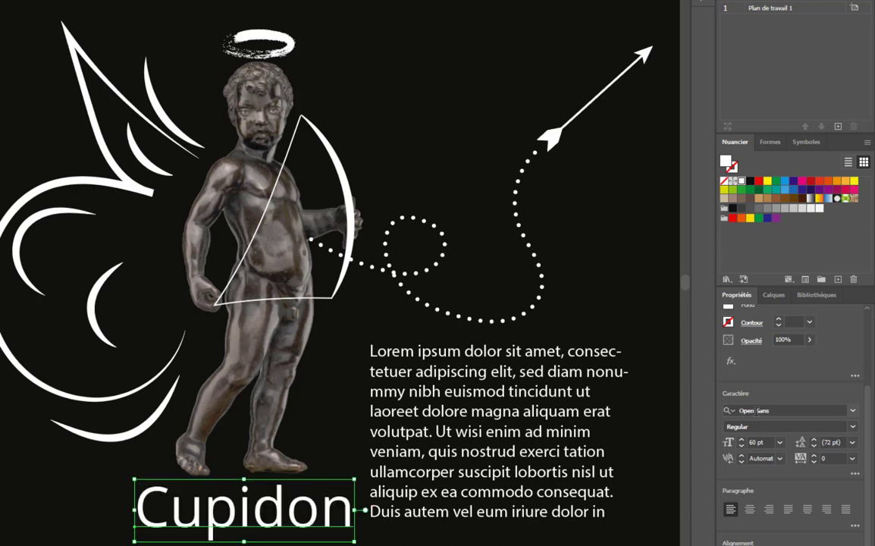
scroll(757, 411, "down", 4)
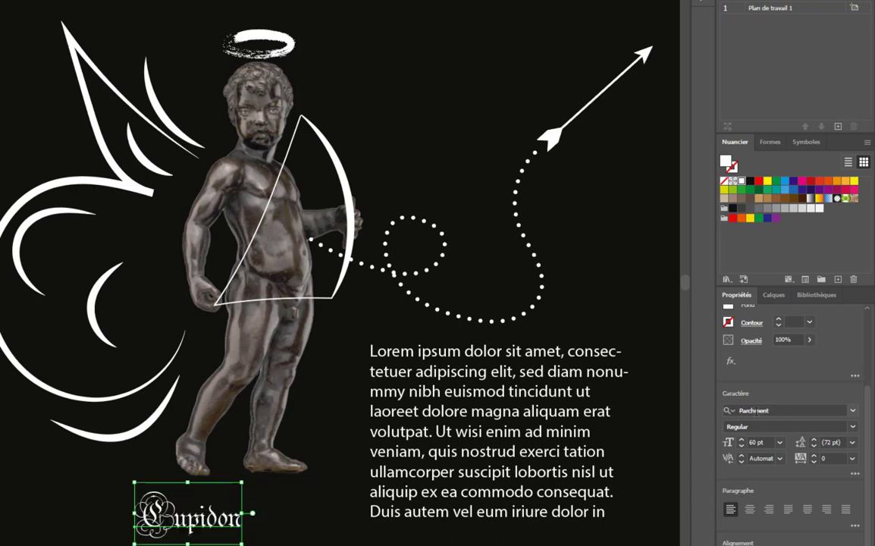
scroll(756, 411, "down", 3)
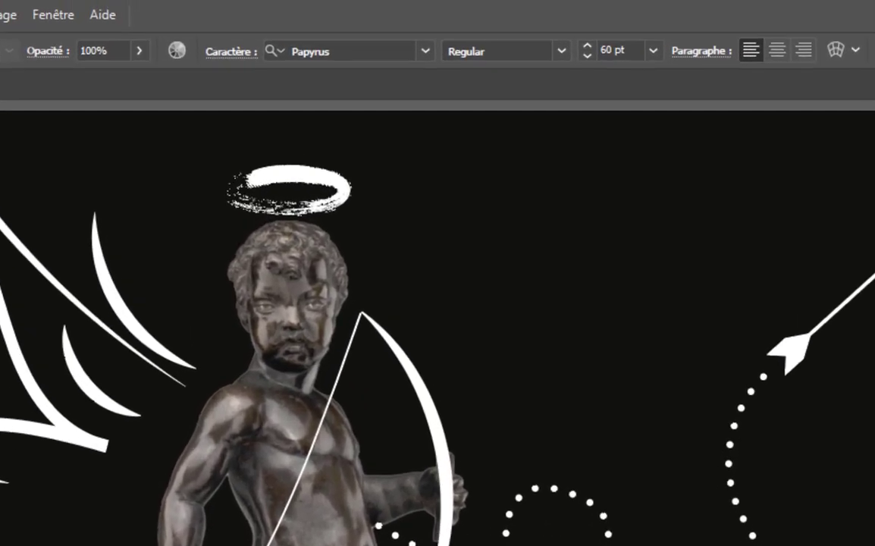
Step: Search the font families for "Tw" and apply Tw Cen MT to the "Cupidon" title
left_click(238, 62)
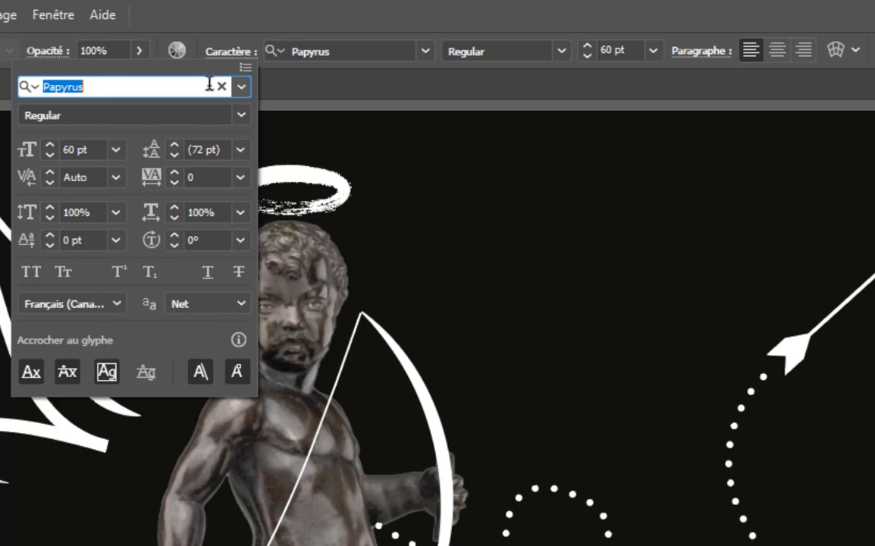
left_click(240, 86)
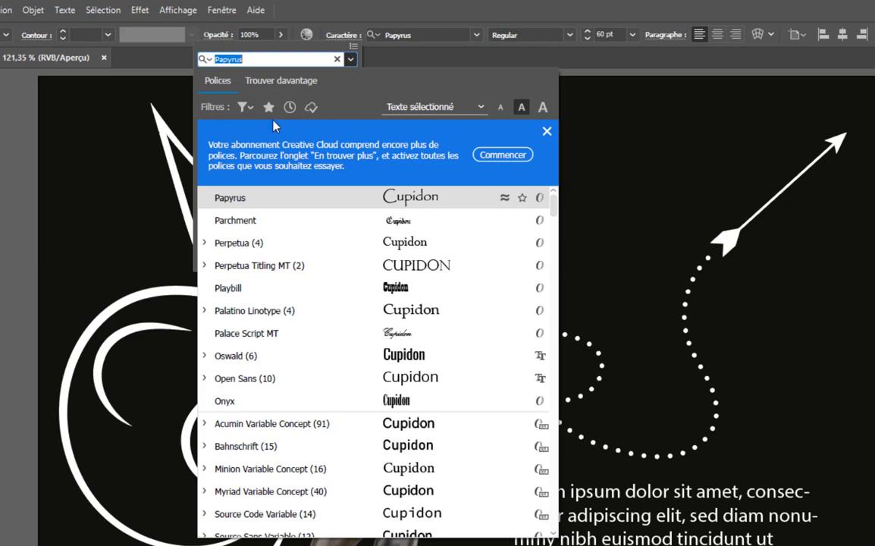
scroll(414, 288, "down", 2)
scroll(413, 288, "up", 2)
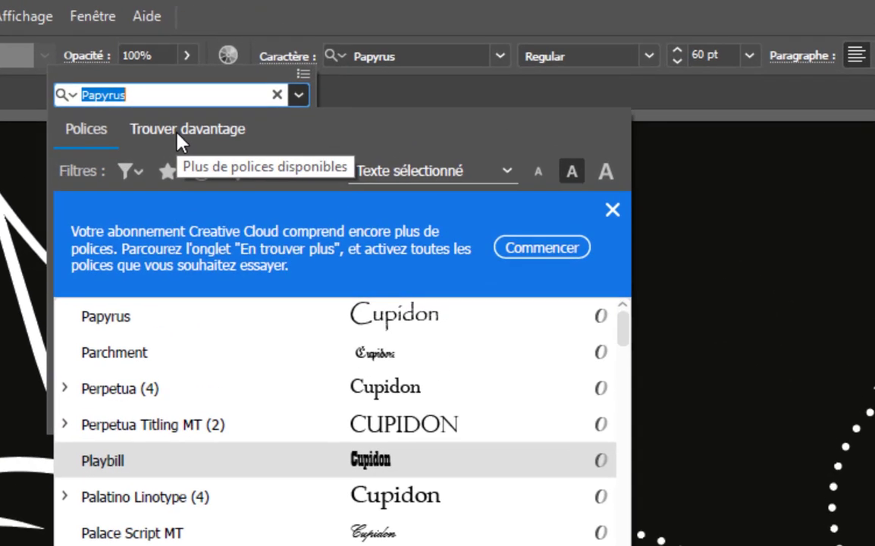
type("T")
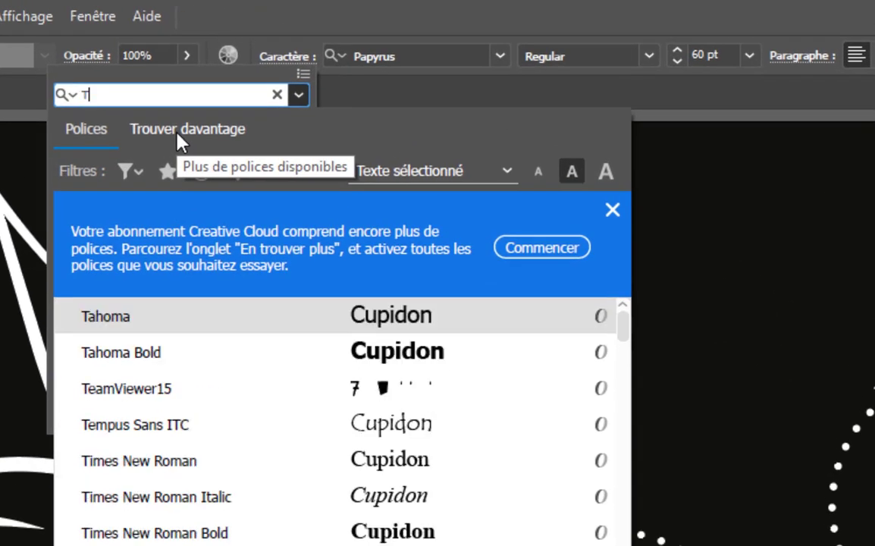
type("w")
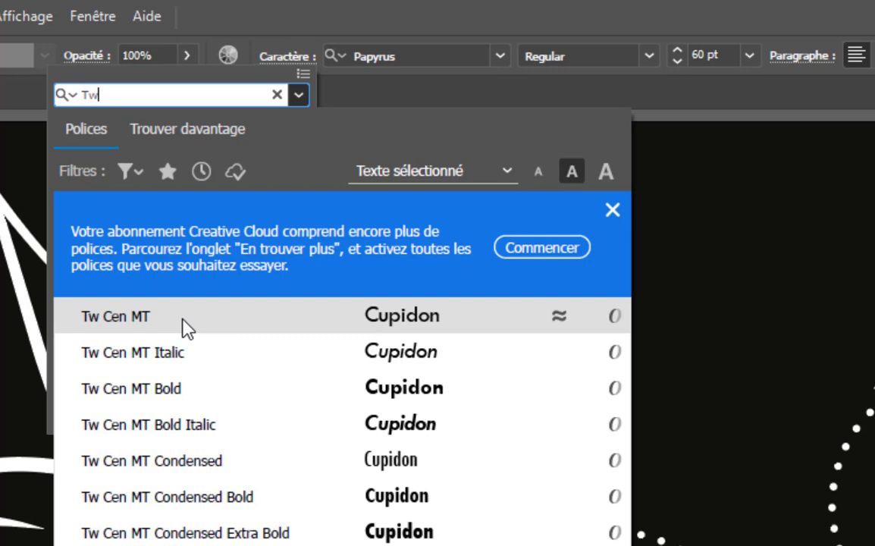
left_click(90, 317)
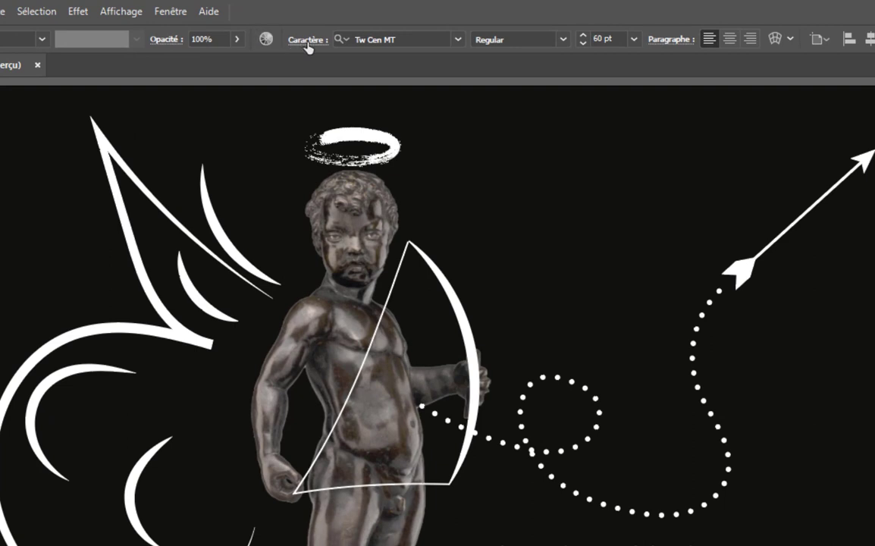
Step: Browse the additional Adobe Fonts available for the "Cupidon" title and filter them to the Manuscrit classification
left_click(306, 46)
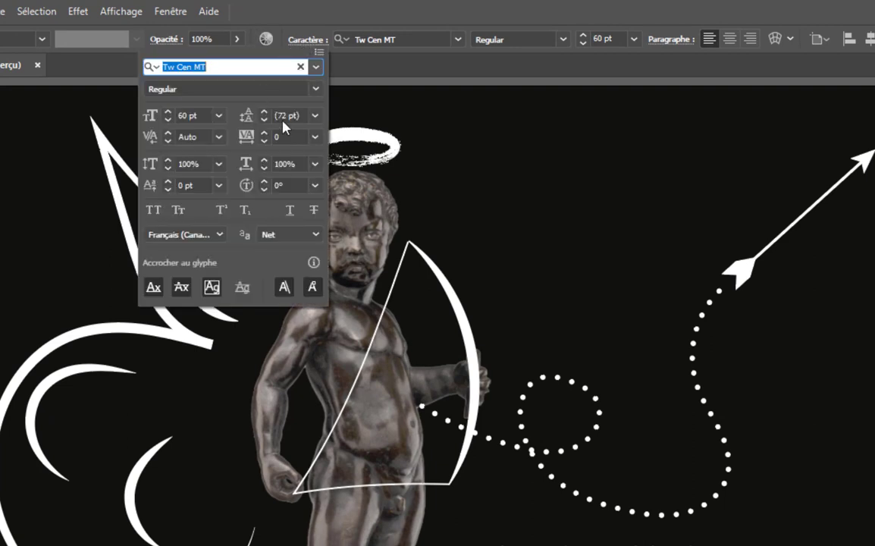
left_click(315, 67)
left_click(316, 70)
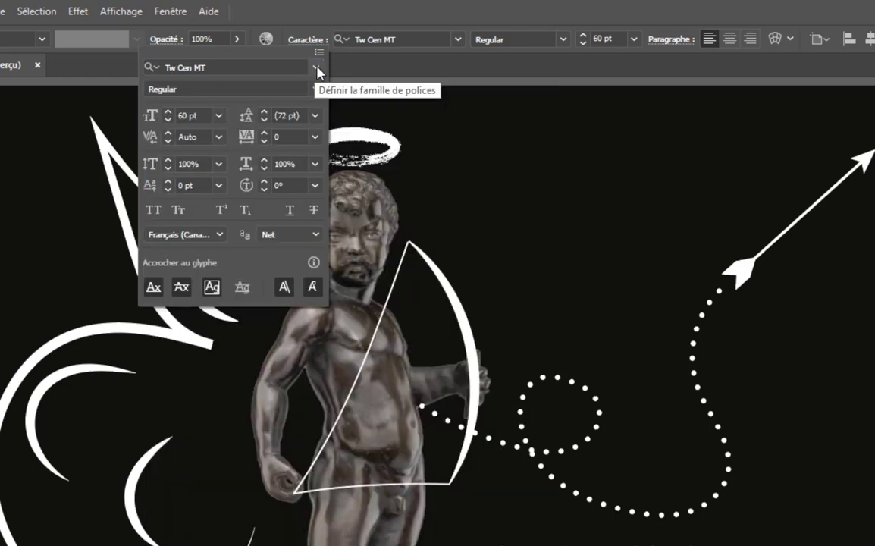
left_click(317, 70)
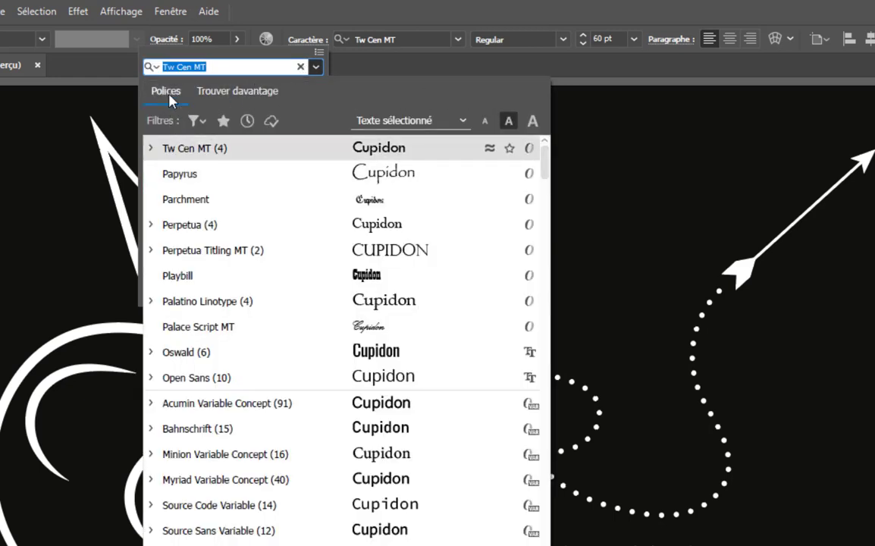
left_click(253, 97)
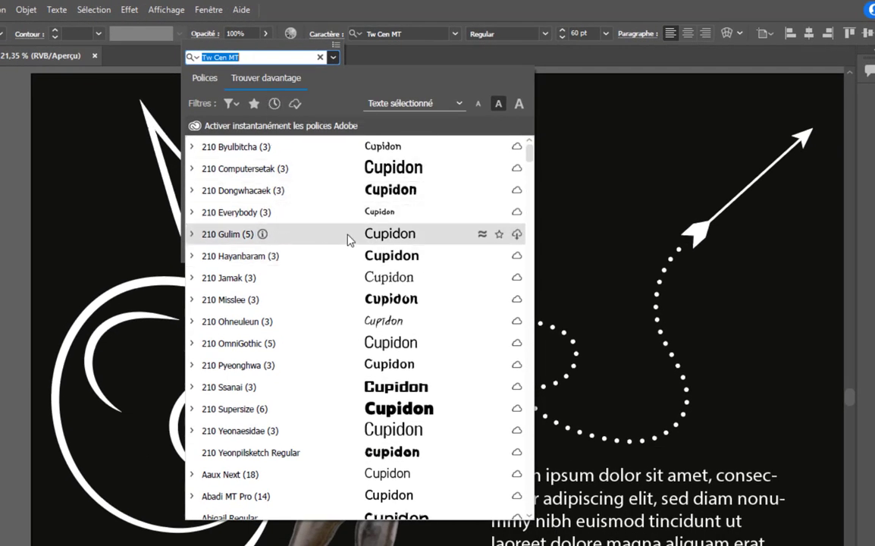
mouse_move(528, 152)
left_mouse_down()
mouse_move(521, 261)
mouse_move(530, 272)
mouse_move(531, 146)
mouse_move(530, 506)
mouse_move(511, 148)
mouse_move(529, 143)
left_mouse_up()
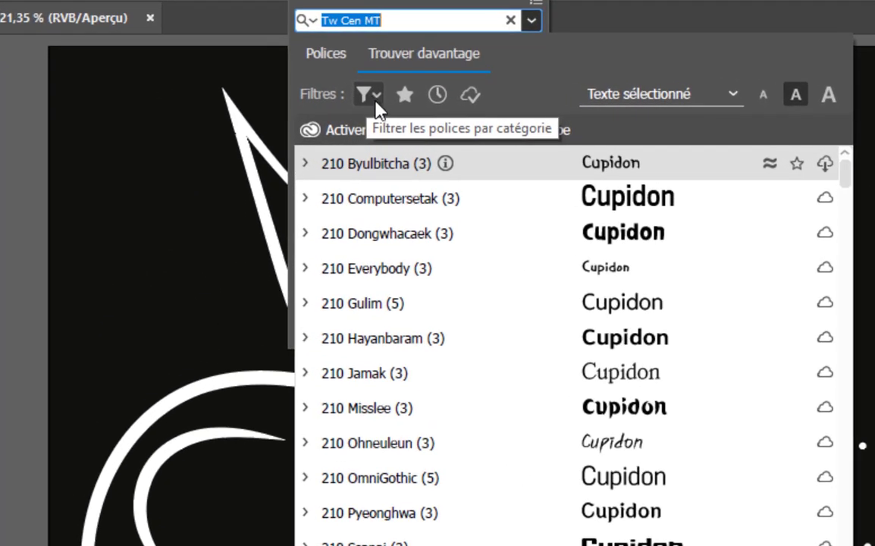
left_click(376, 101)
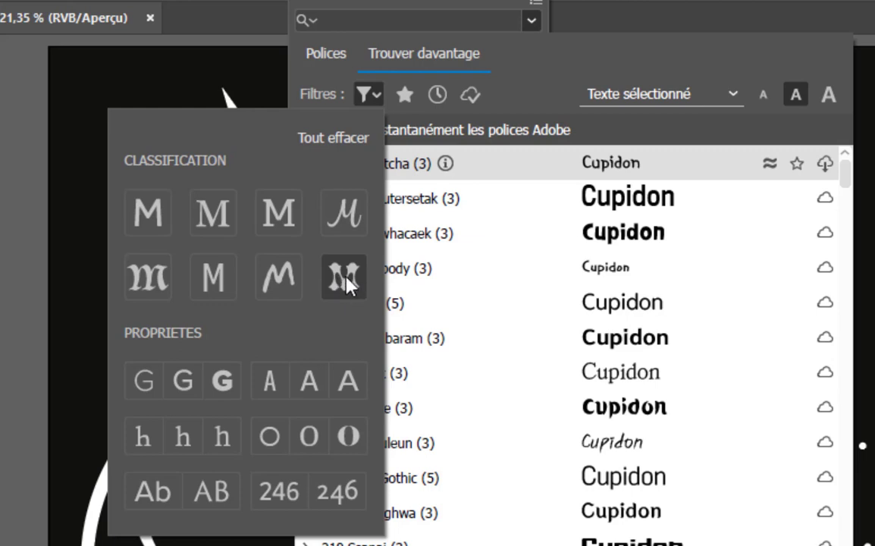
left_click(275, 279)
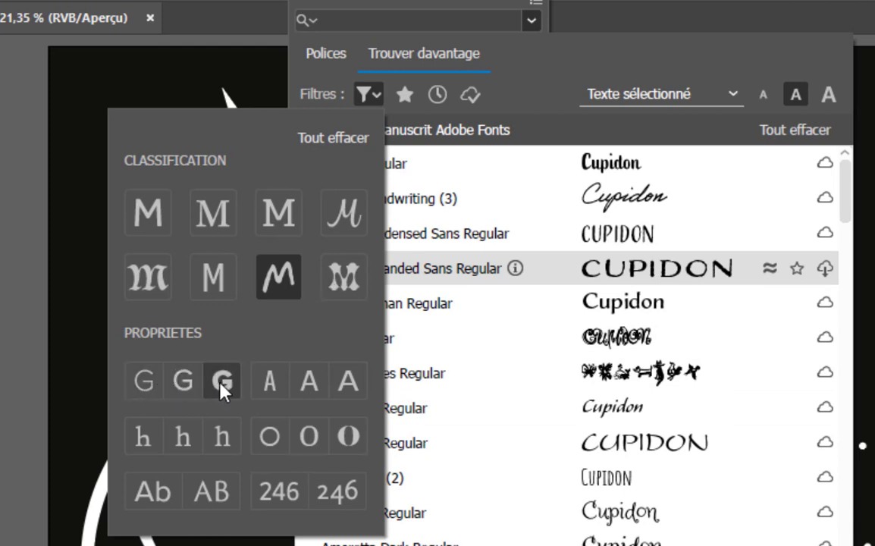
Step: Narrow the font filter to Grande épaisseur, Largeur normale, and the middle options for letter height and stroke contrast
left_click(151, 383)
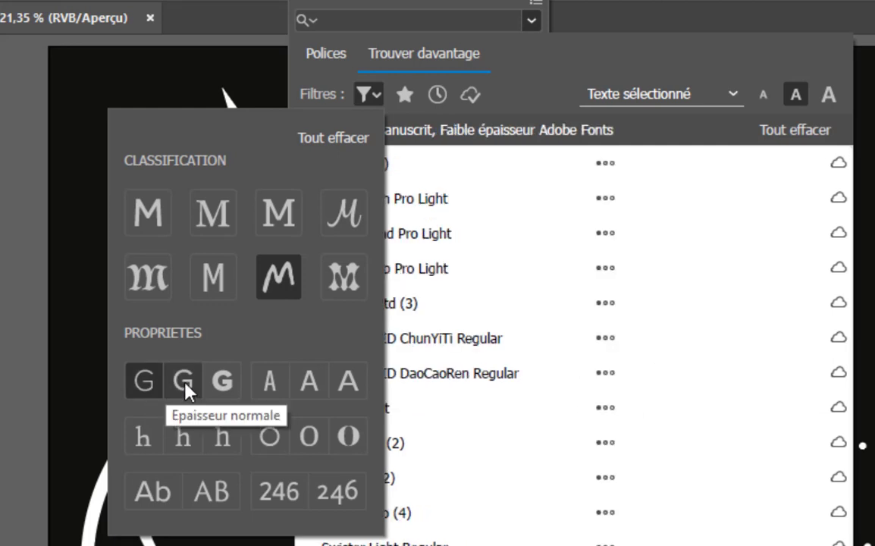
left_click(186, 383)
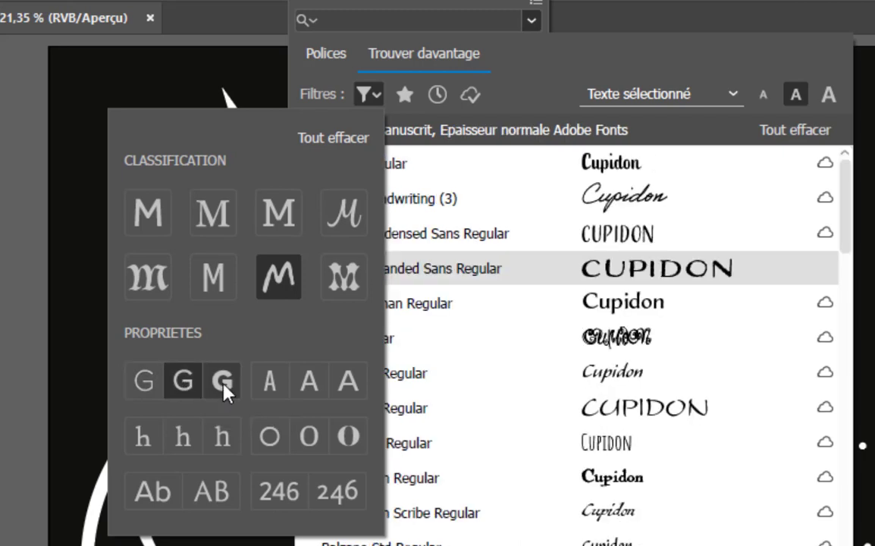
left_click(224, 383)
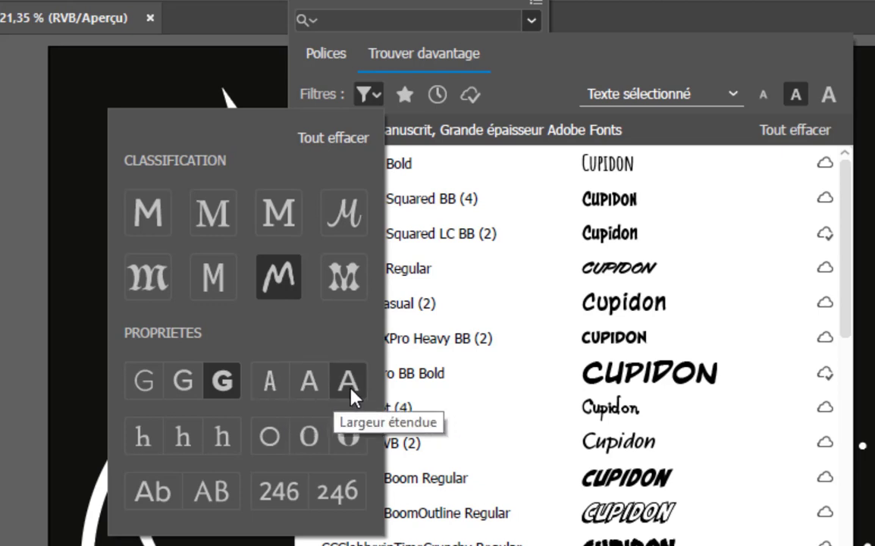
left_click(307, 393)
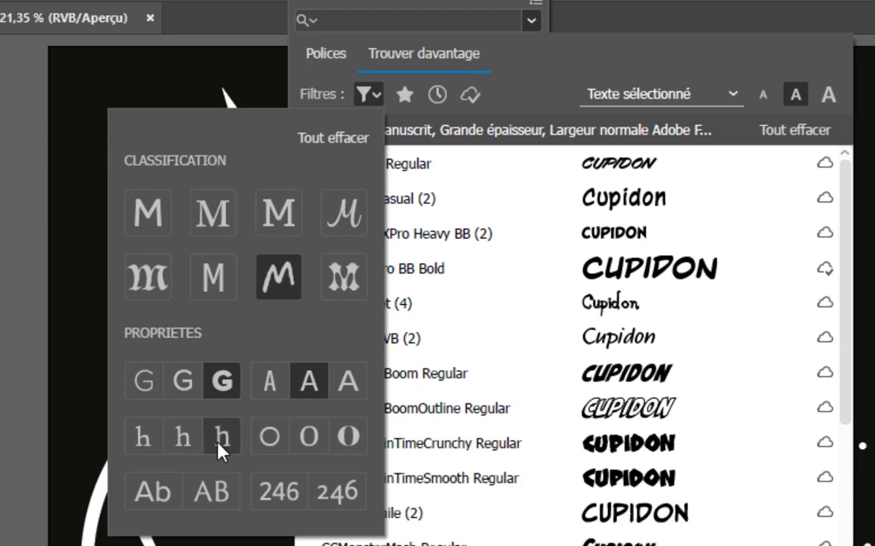
left_click(183, 444)
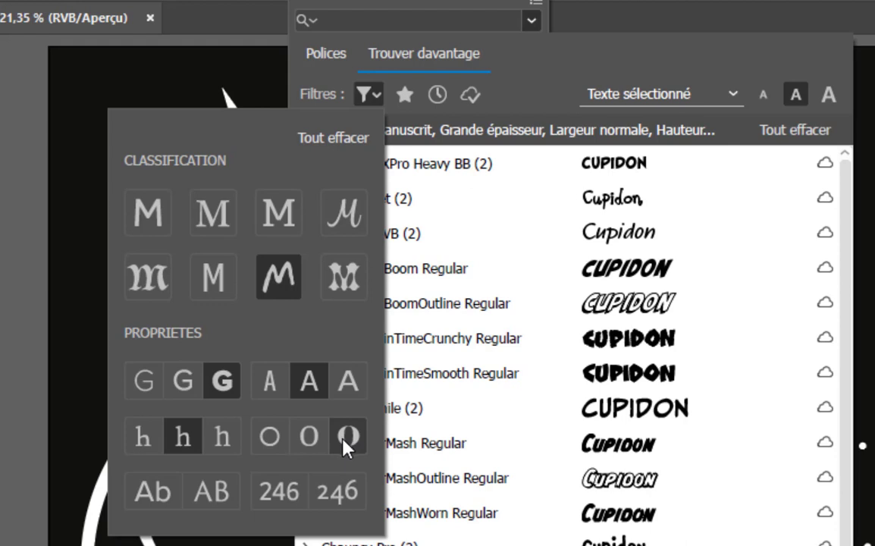
left_click(308, 438)
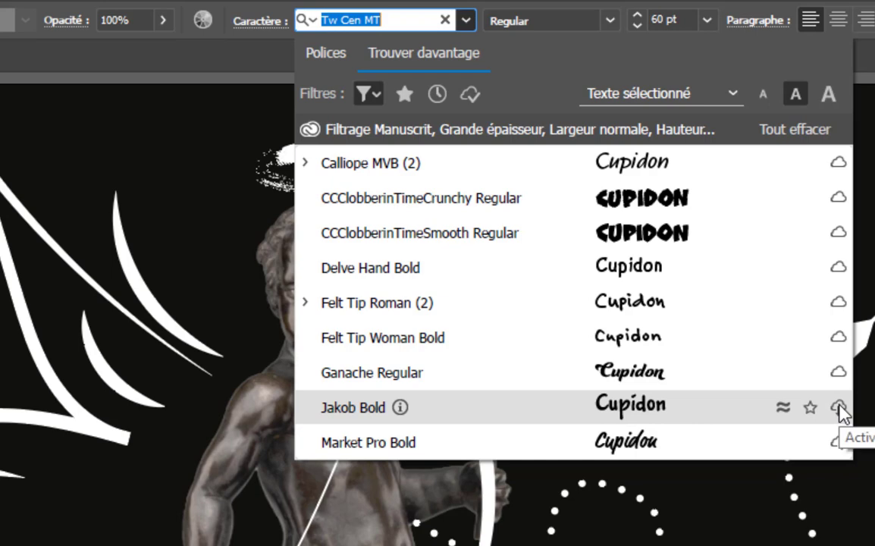
Step: Activate the Jakob Bold Adobe font and apply Market Pro Bold to the "Cupidon" title
left_click(839, 410)
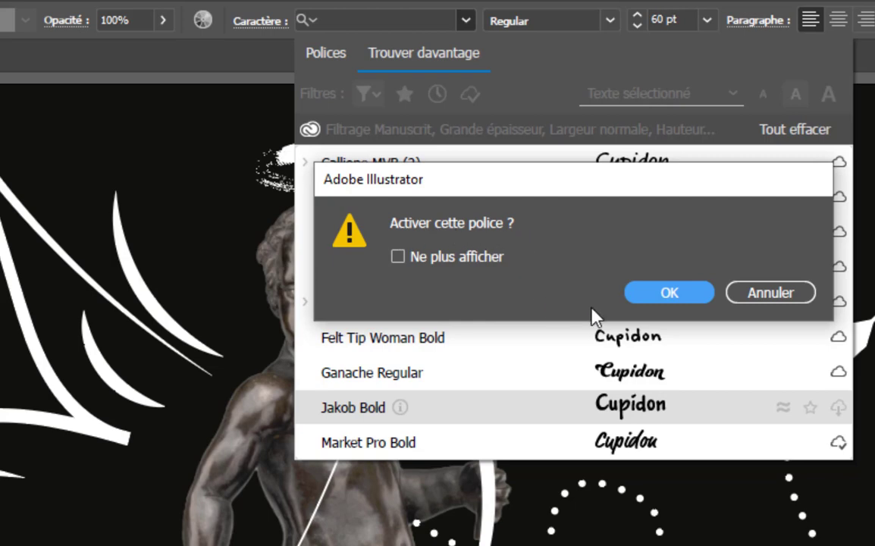
left_click(668, 294)
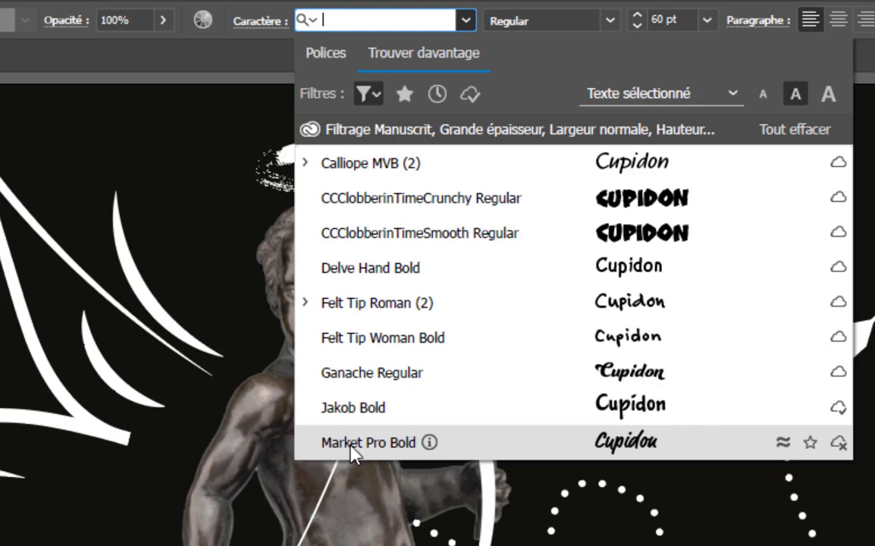
left_click(351, 447)
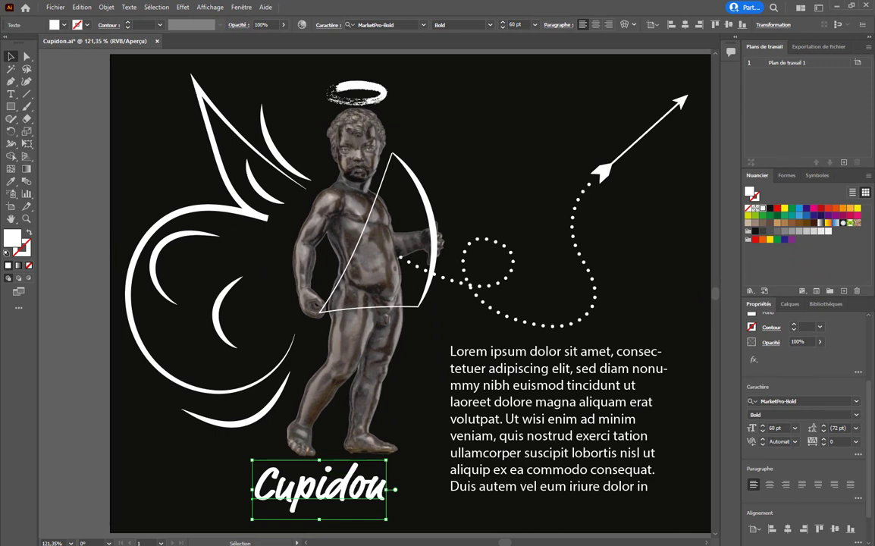
Step: Shift the "Cupidon" title slightly towards the paragraph and downward, and shorten the paragraph's text frame to about five lines
left_click_drag(303, 493, 318, 498)
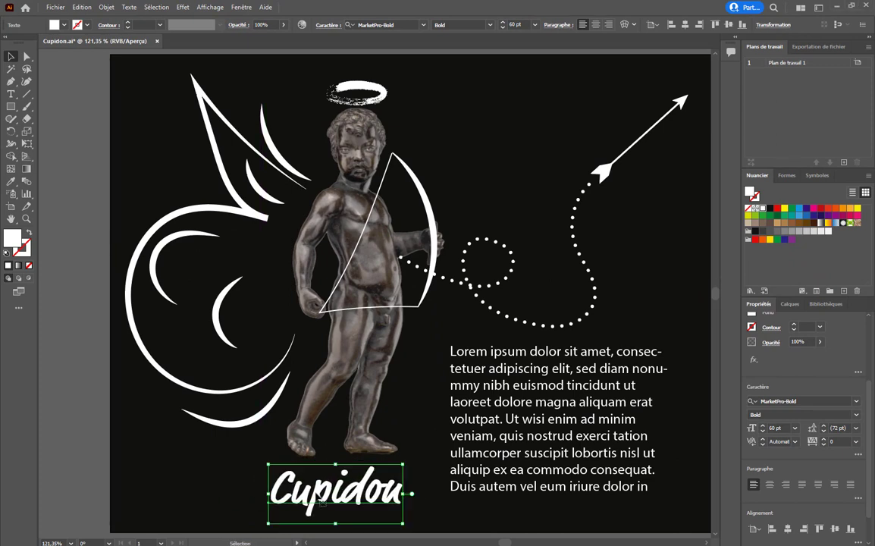
left_click(543, 408)
left_click_drag(559, 501, 572, 439)
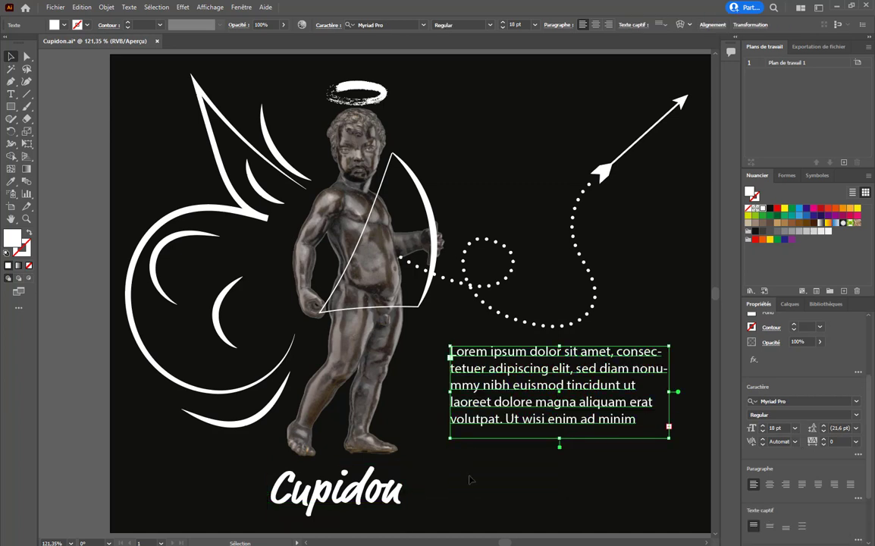
left_click(487, 495)
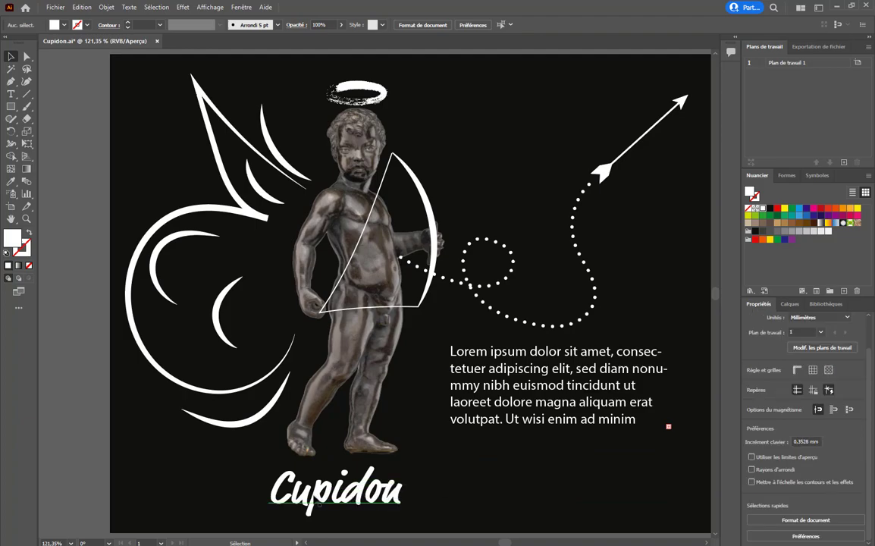
Step: Give the "Cupidon" title a medium-dark grey fill and a white outline
left_click(337, 507)
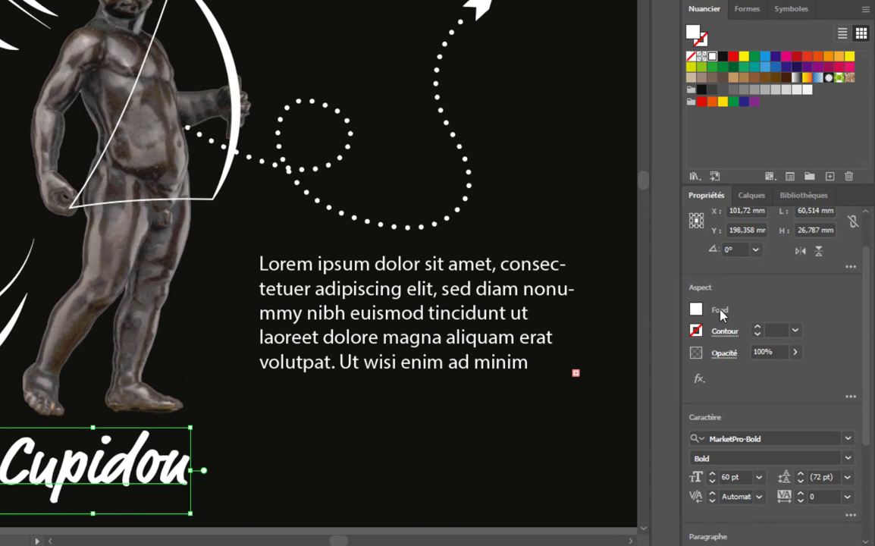
left_click(696, 310)
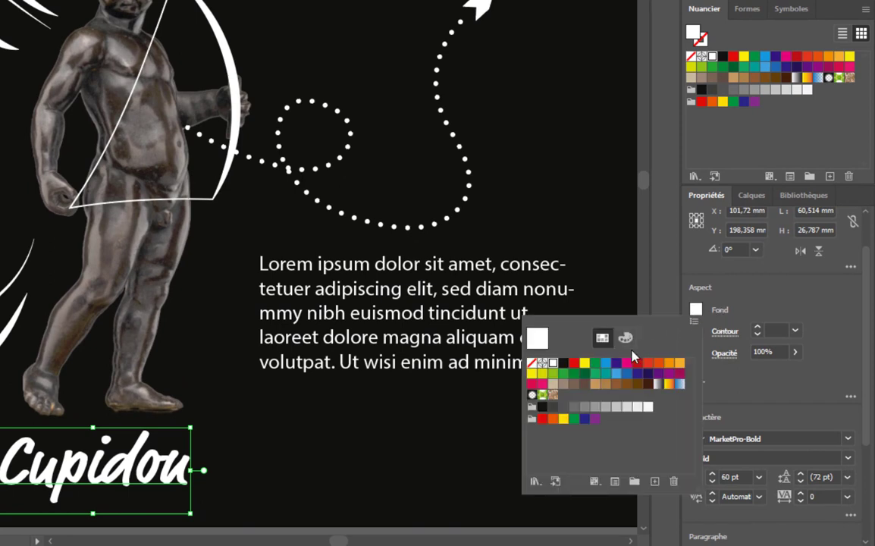
left_click(573, 411)
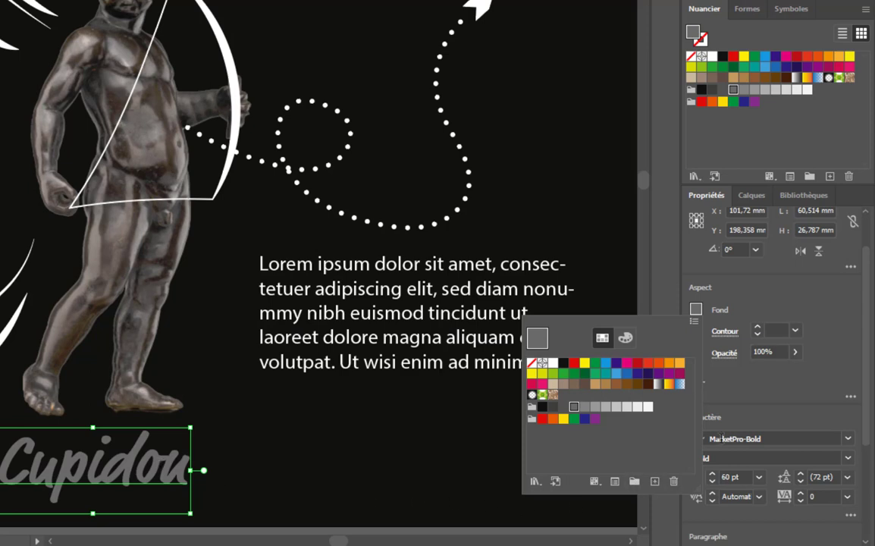
left_click(696, 331)
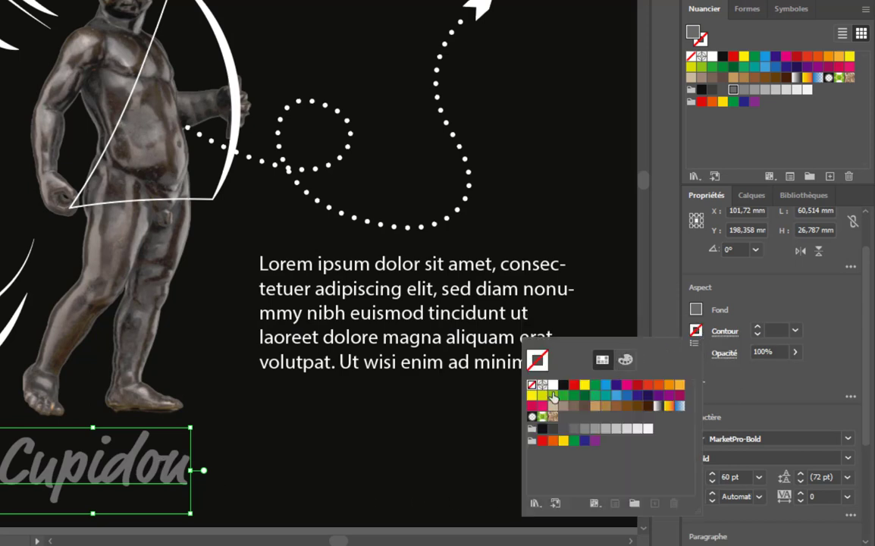
left_click(553, 386)
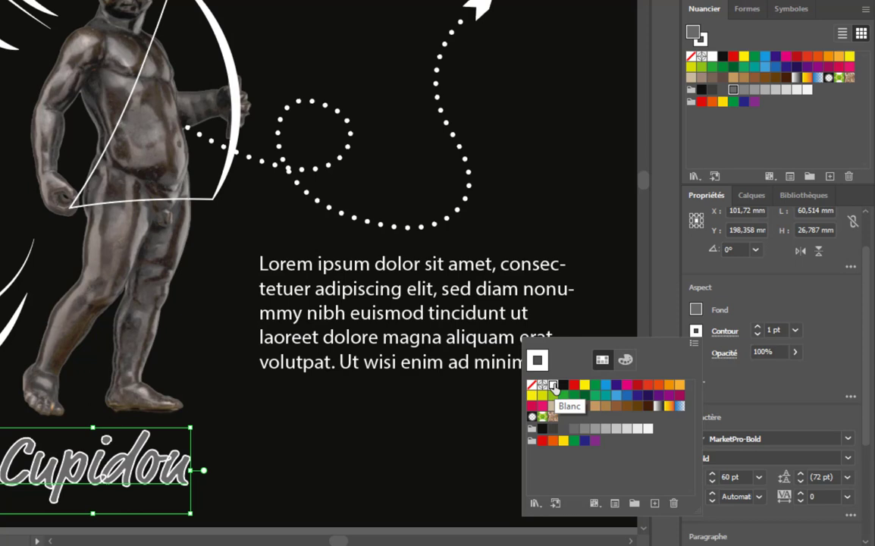
Step: Increase the "Cupidon" title's white outline weight to 3 pt
left_click(760, 384)
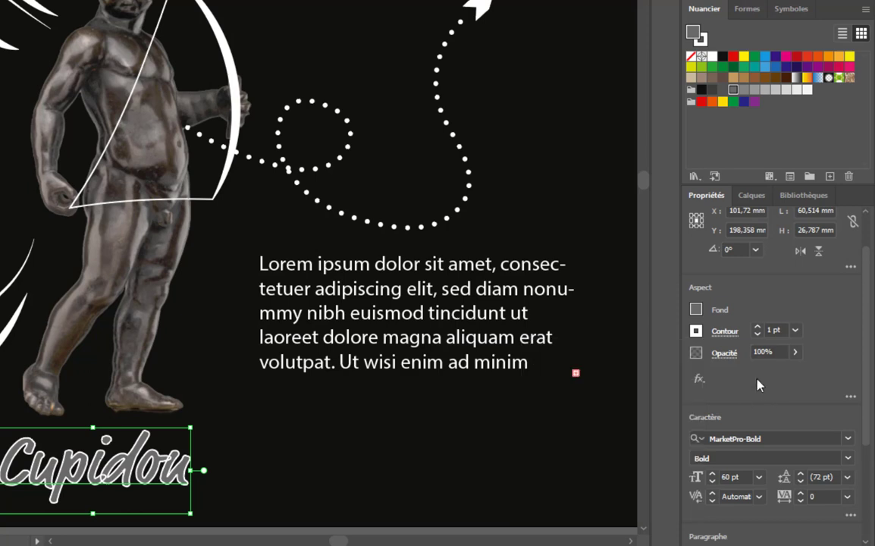
left_click(276, 461)
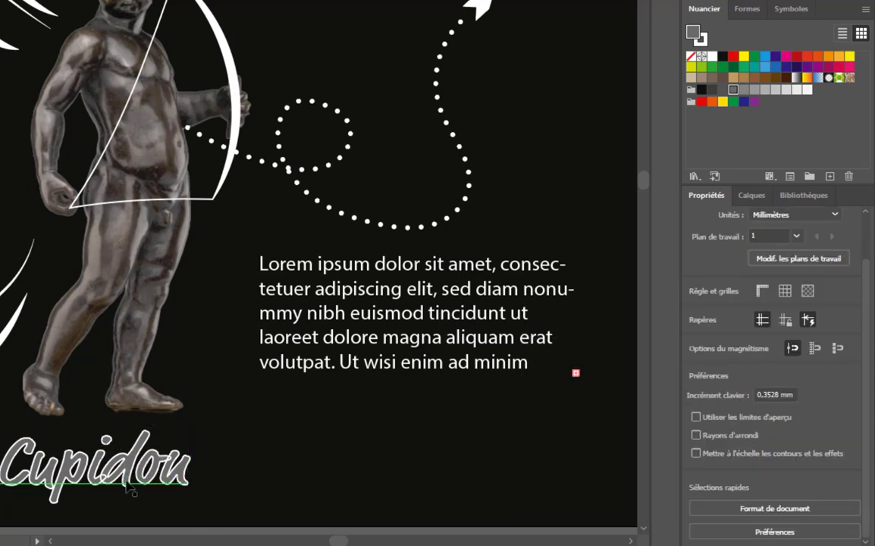
left_click(128, 489)
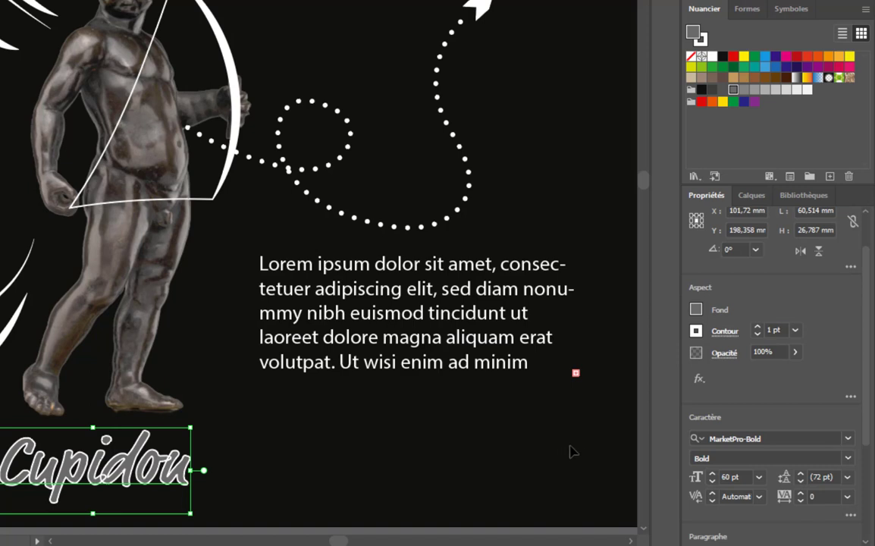
left_click(757, 327)
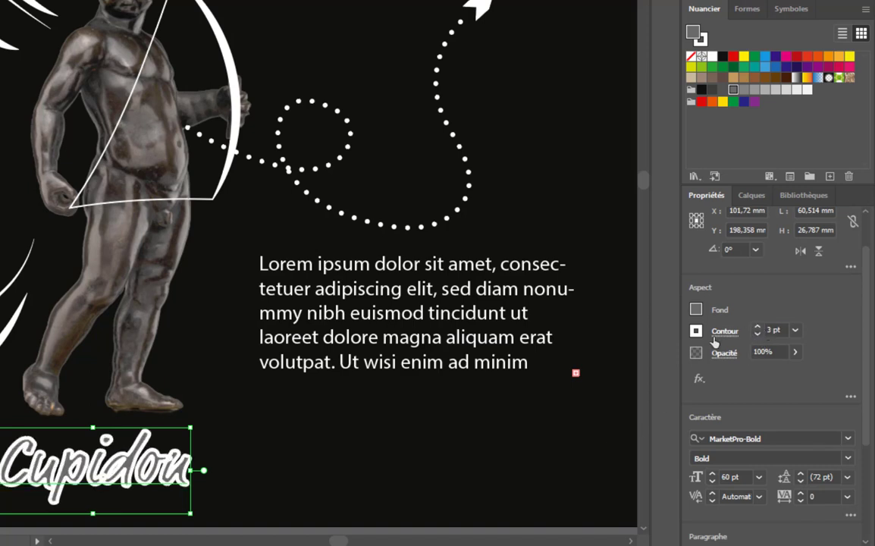
left_click(281, 483)
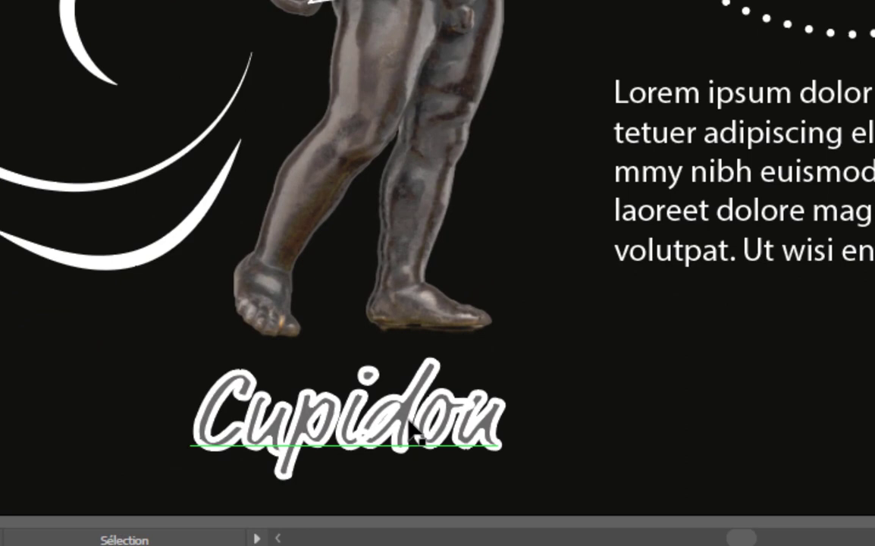
Step: Remove the outline from the "Cupidon" title, leaving its fill in place
left_click(416, 436)
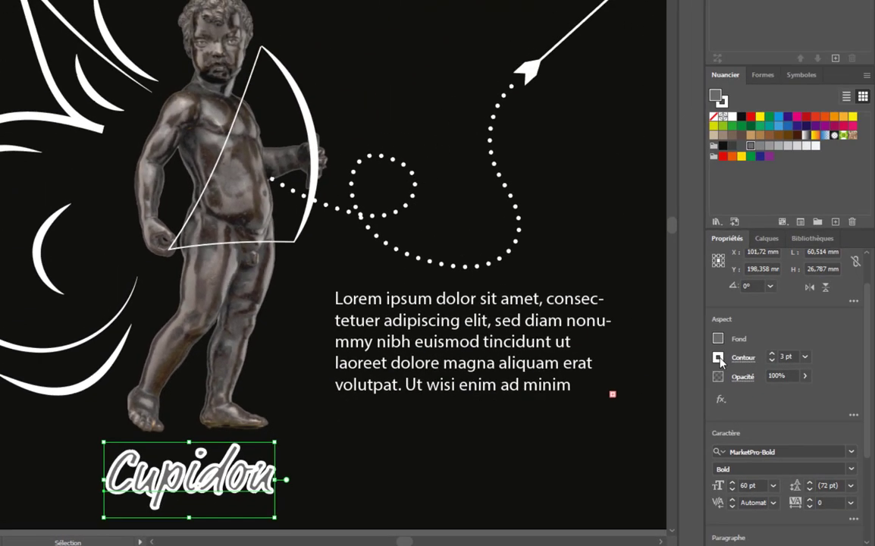
left_click(718, 359)
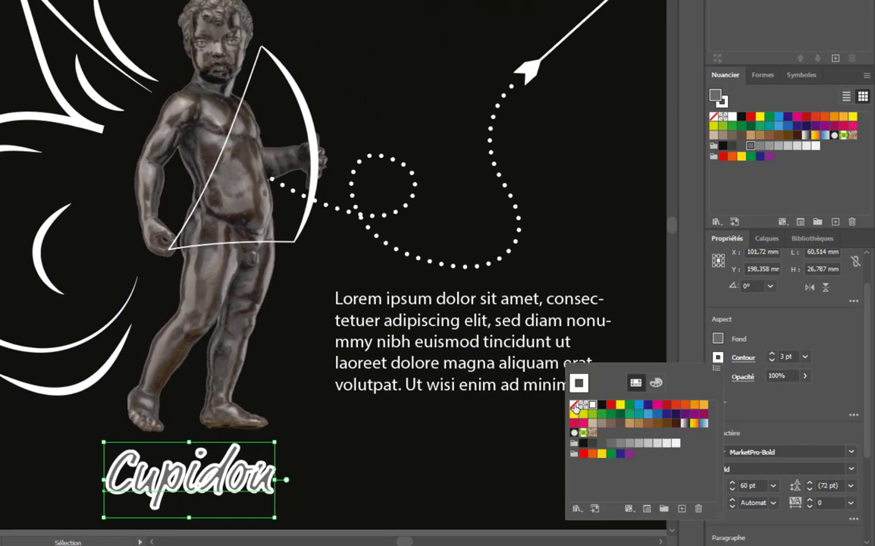
left_click(574, 405)
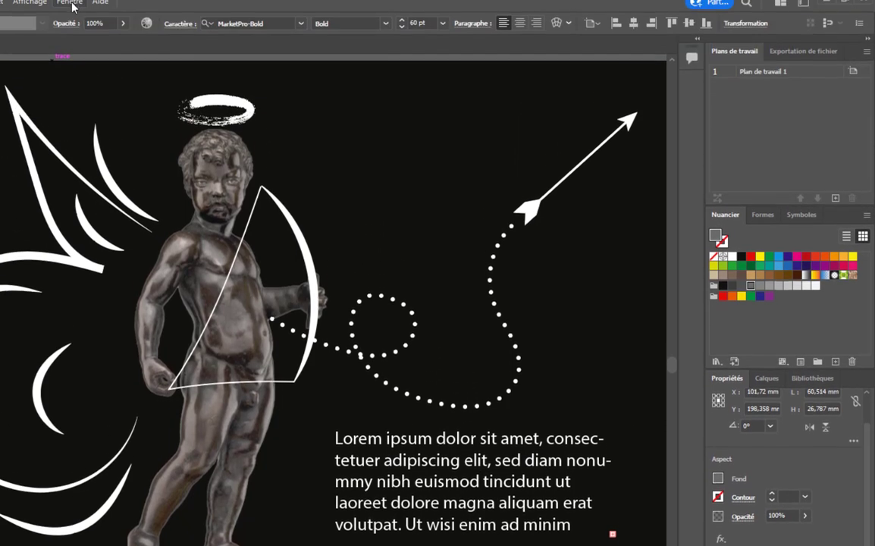
Step: Open the Aspect panel for the "Cupidon" title and dock it between Propriétés and Calques
left_click(69, 9)
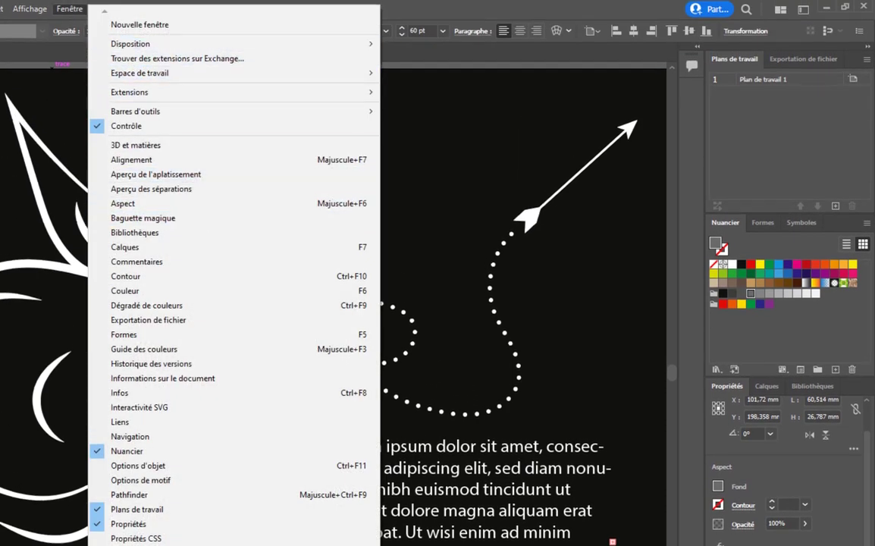
left_click(783, 480)
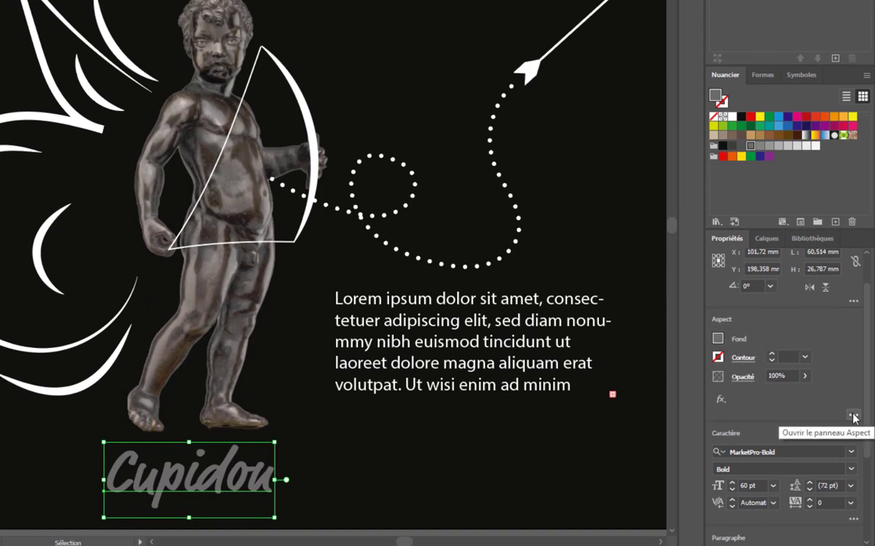
left_click(853, 415)
left_click_drag(319, 76, 418, 93)
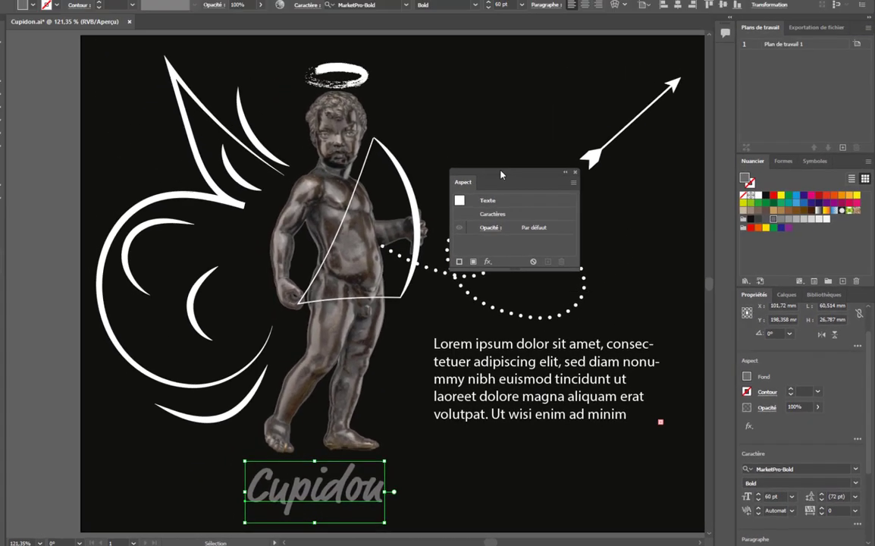
left_click_drag(501, 175, 769, 58)
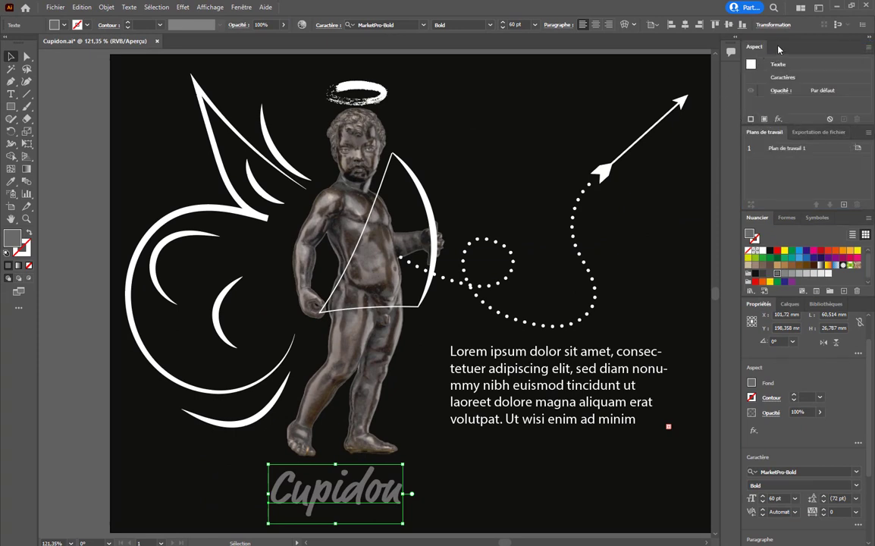
left_click_drag(761, 48, 763, 296)
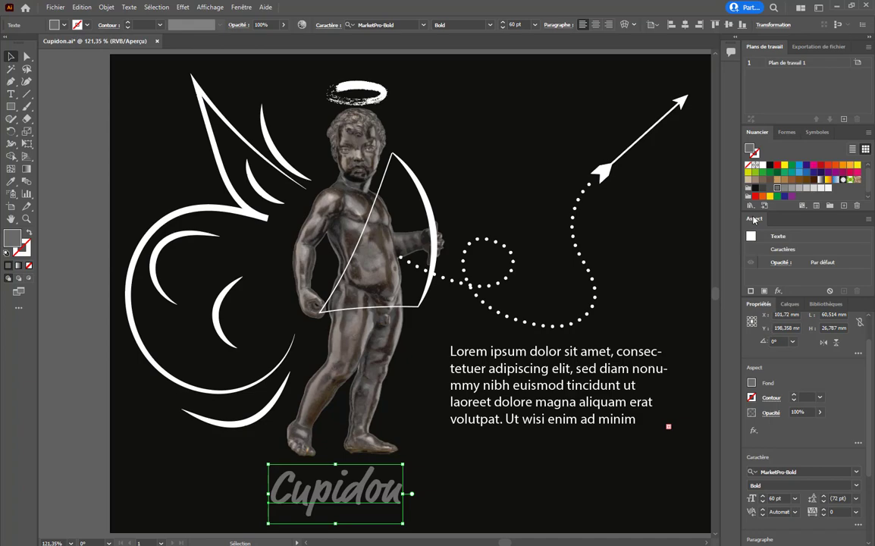
left_click_drag(754, 220, 791, 308)
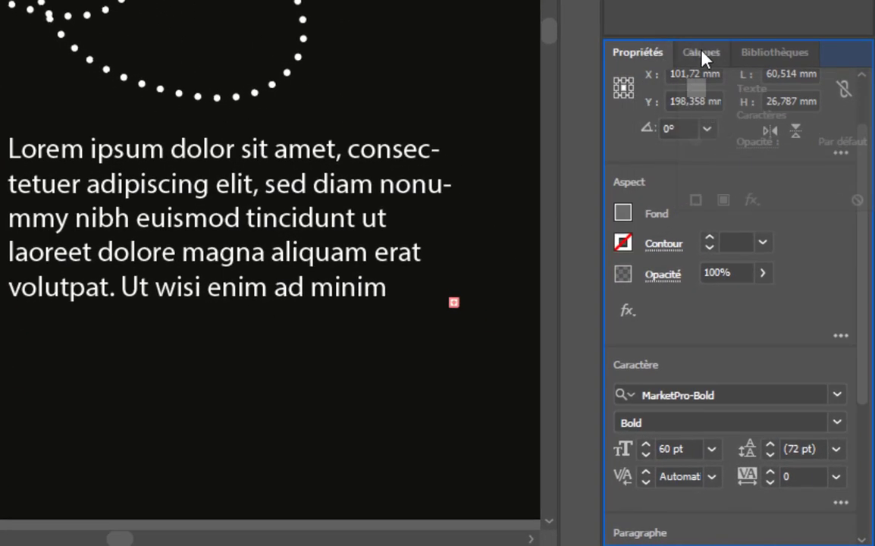
left_click_drag(702, 51, 625, 68)
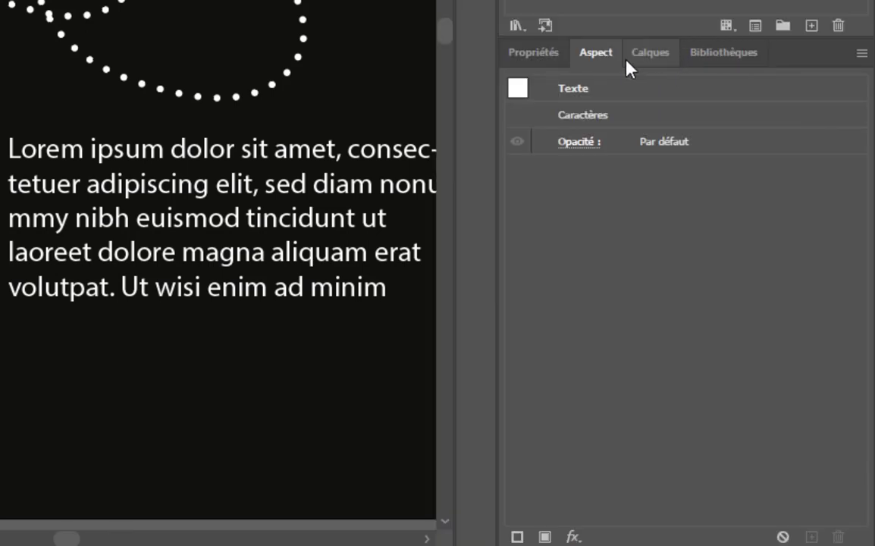
left_click(522, 59)
left_click(697, 56)
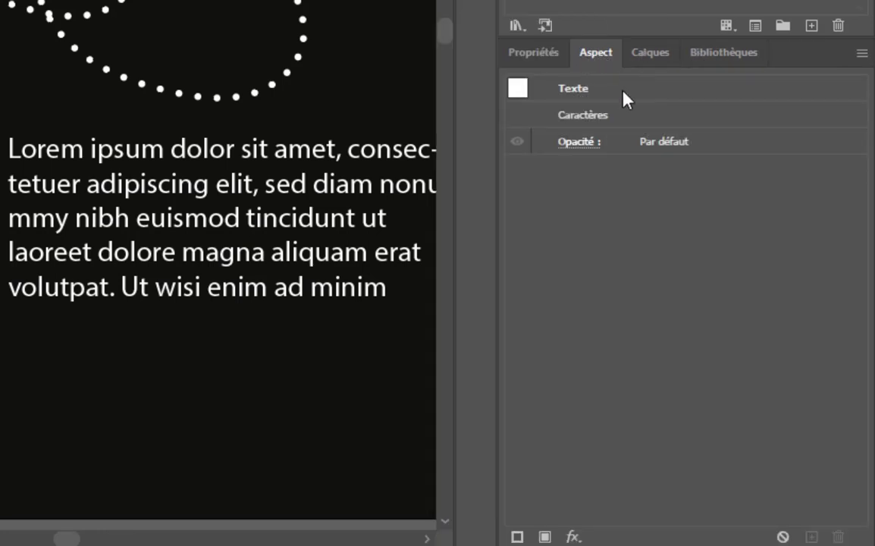
Step: Add a new outline to the "Cupidon" title's appearance and place it below the fill, above Caractères
left_click(856, 57)
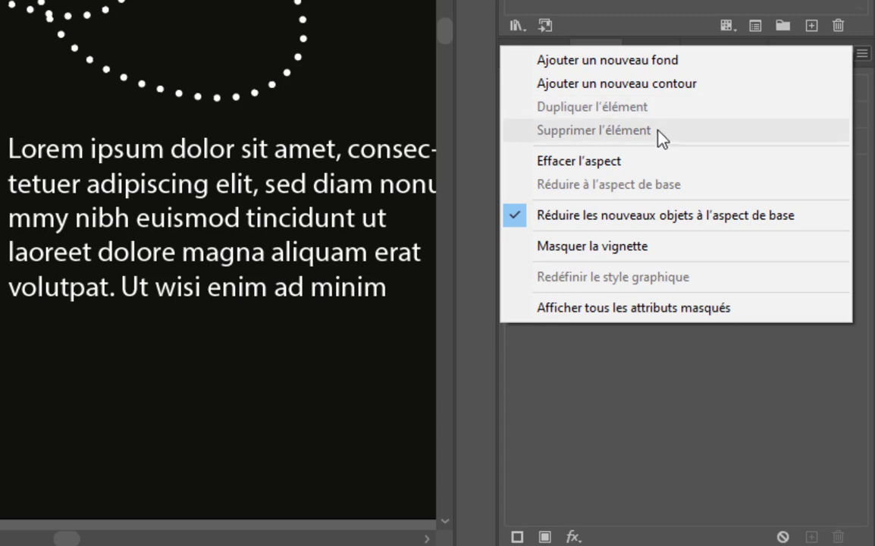
left_click(651, 85)
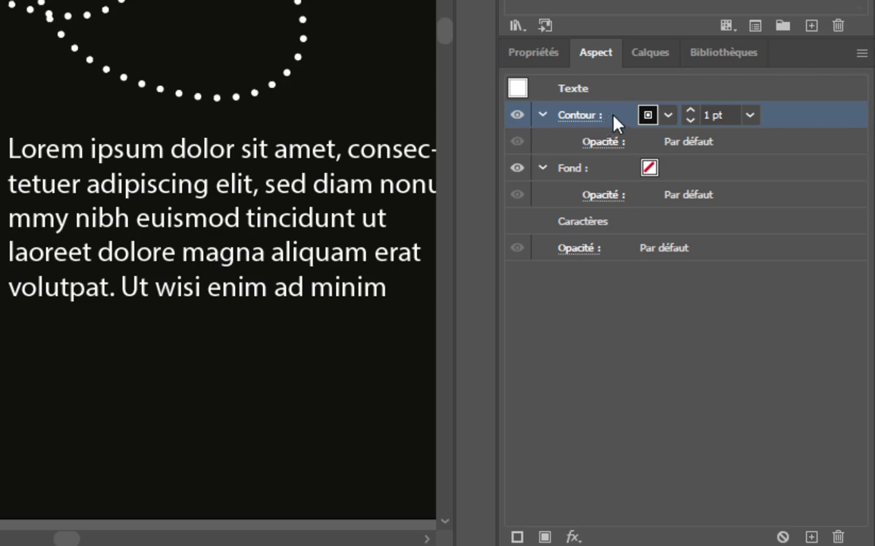
left_click_drag(615, 120, 577, 219)
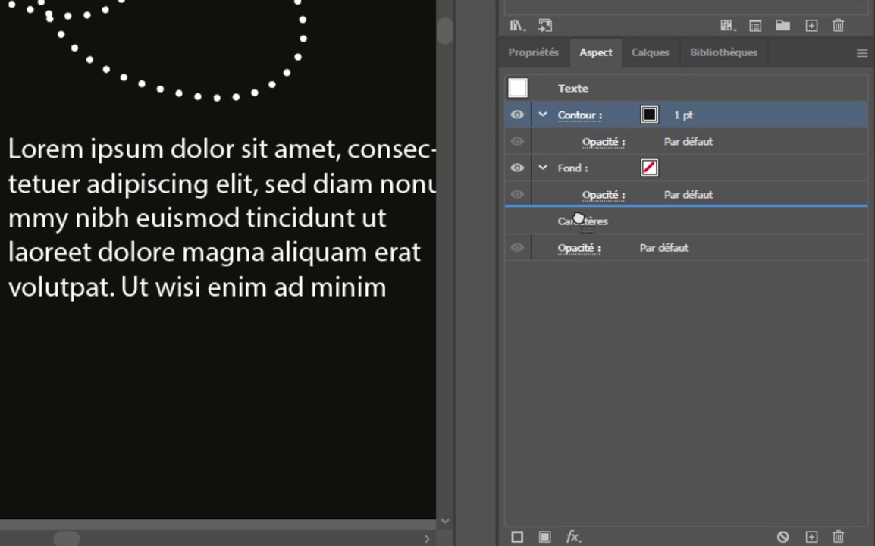
left_click_drag(578, 218, 586, 215)
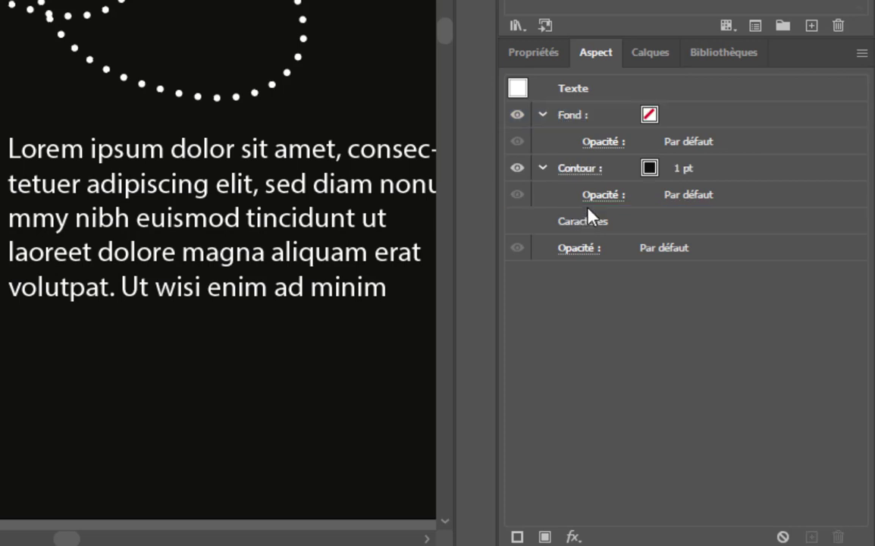
Step: Make the title's new appearance outline white and 4 pt thick
left_click(649, 170)
left_click(649, 169)
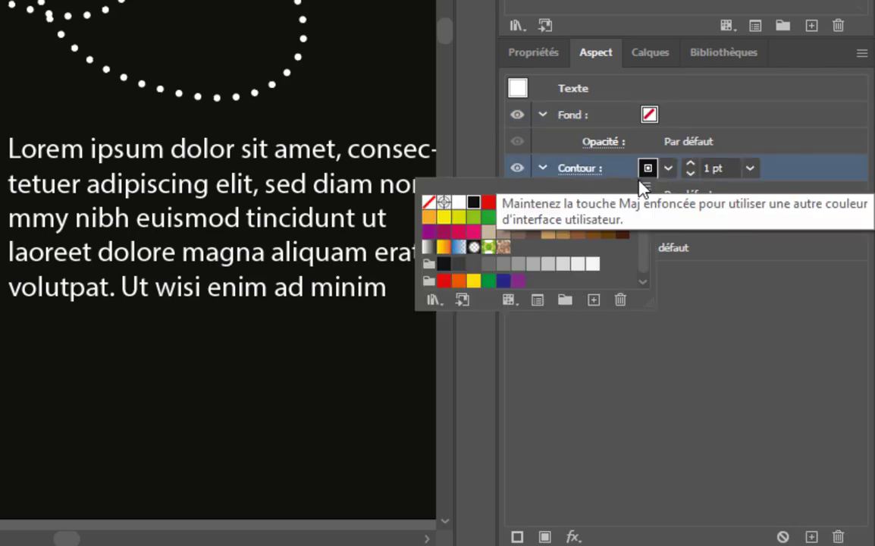
left_click(458, 201)
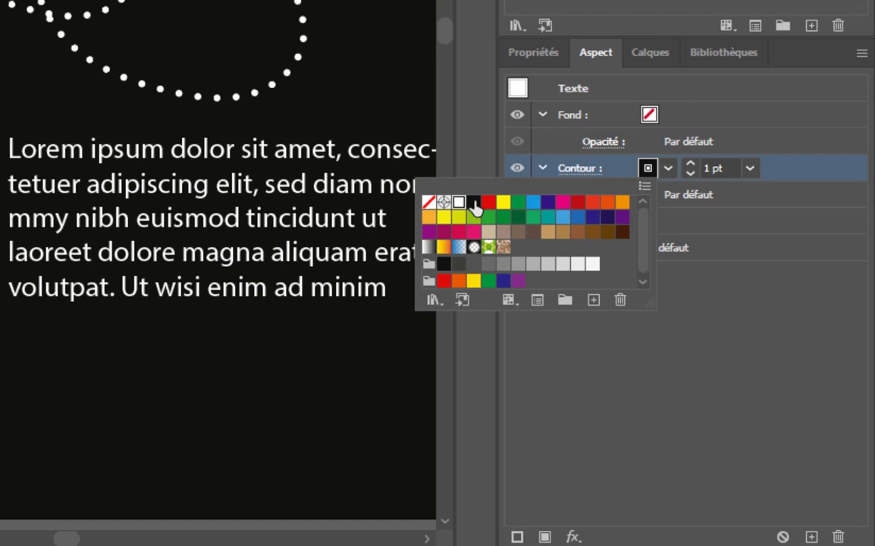
left_click(693, 164)
left_click(693, 164)
left_click(692, 164)
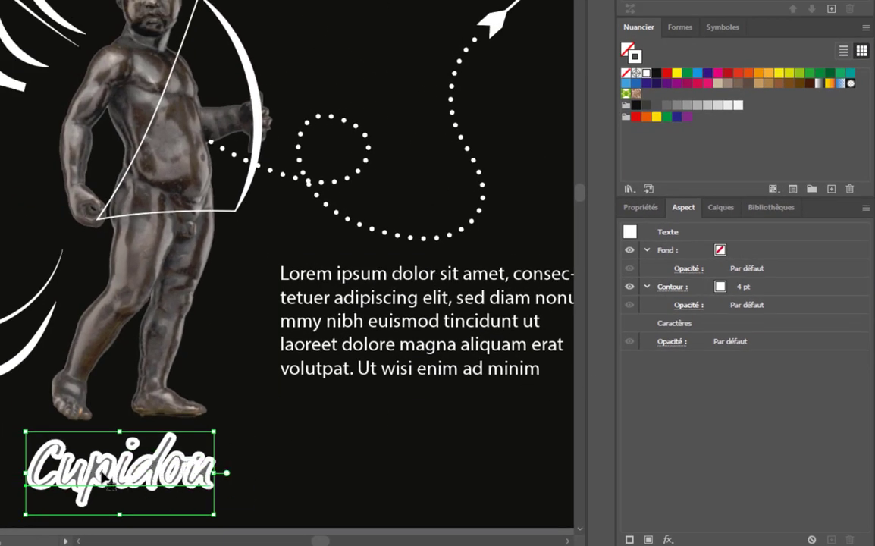
Step: Set the "Cupidon" title's appearance fill to the dark grey swatch next to black in the greys group, and deselect the title
left_click(535, 372, "shift")
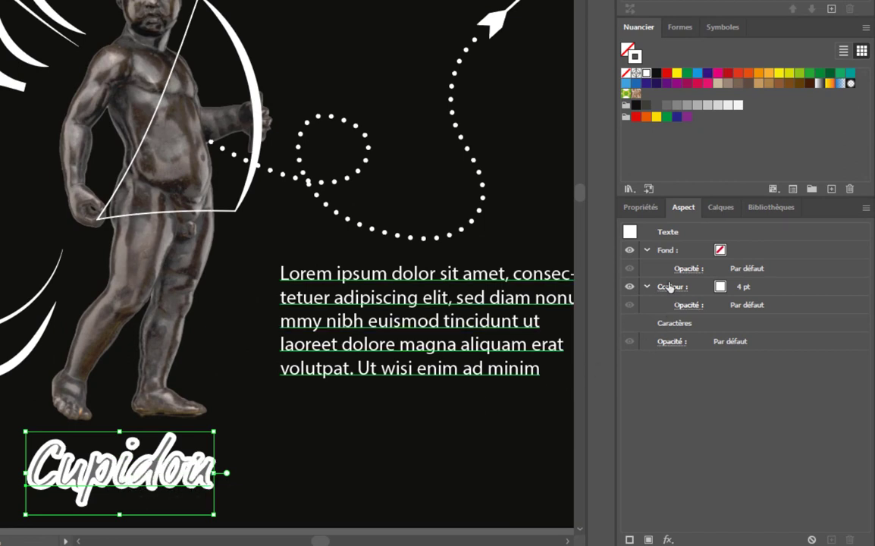
left_click(721, 251)
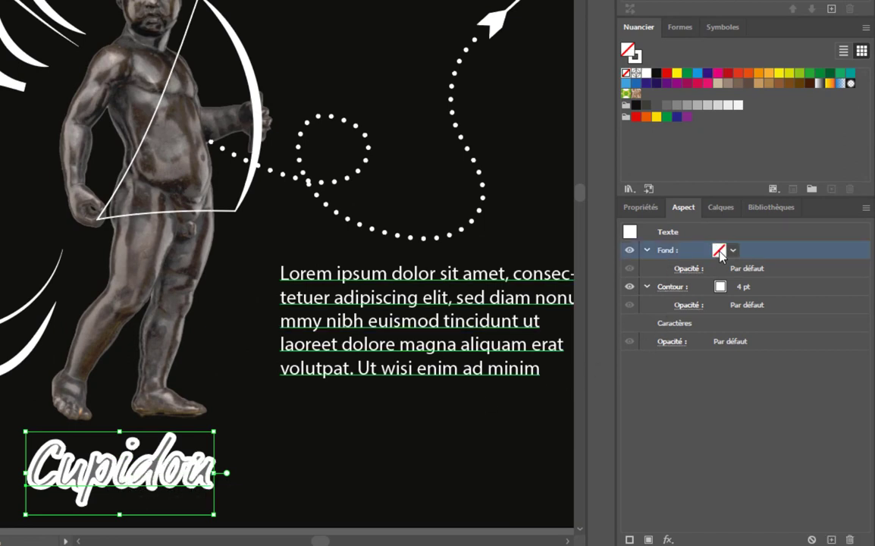
left_click(720, 251)
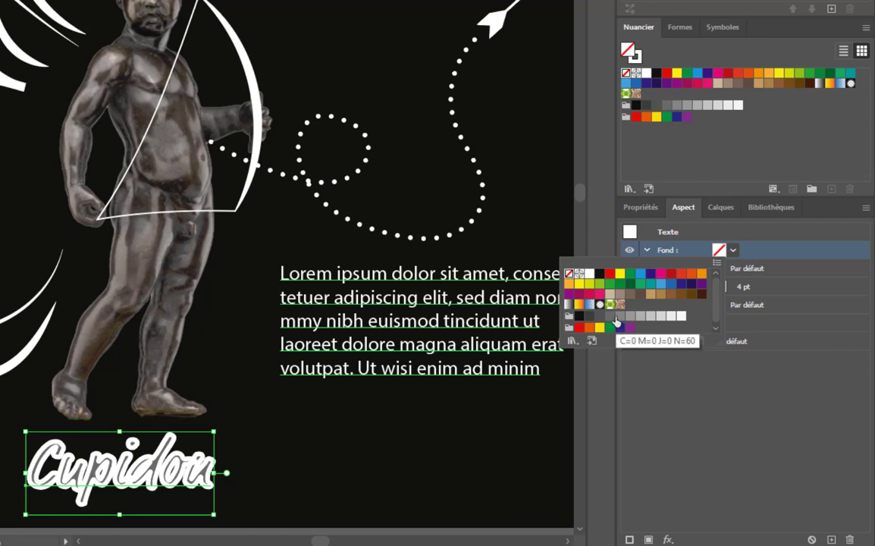
left_click(589, 317)
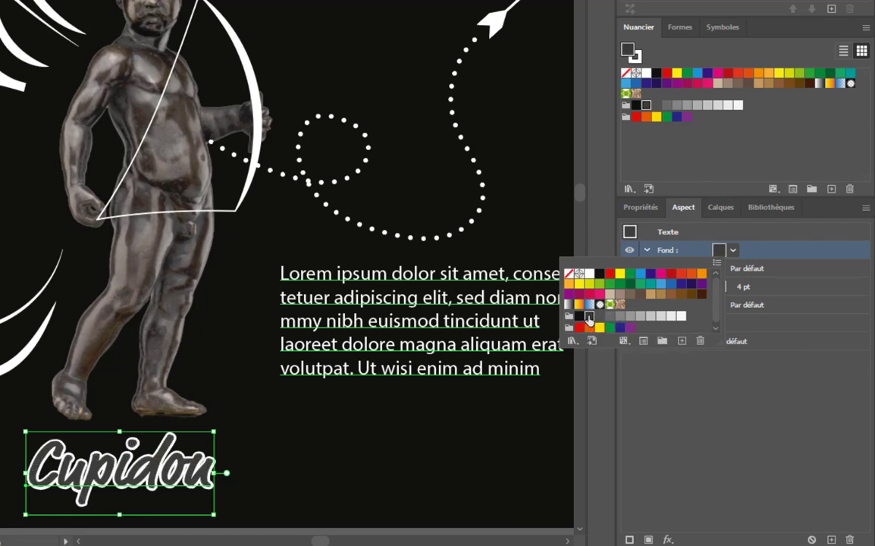
left_click(714, 399)
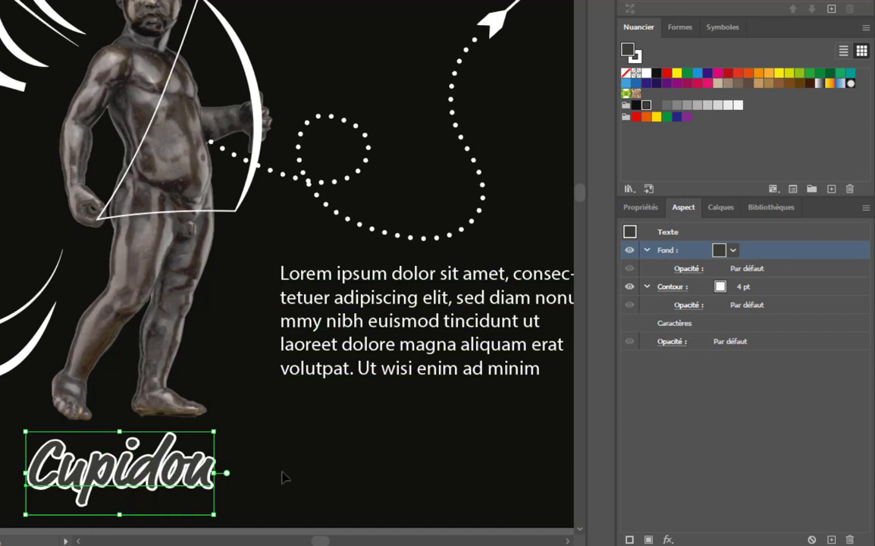
left_click(684, 395)
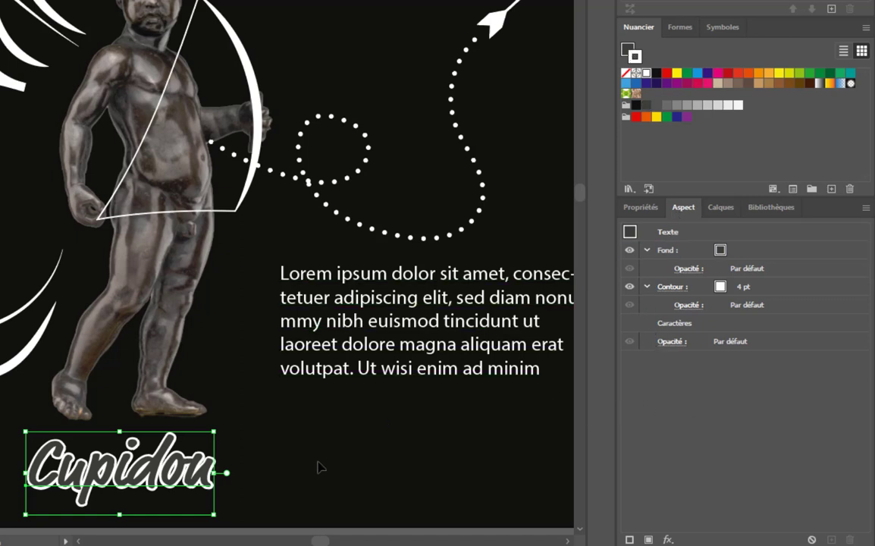
left_click(241, 484)
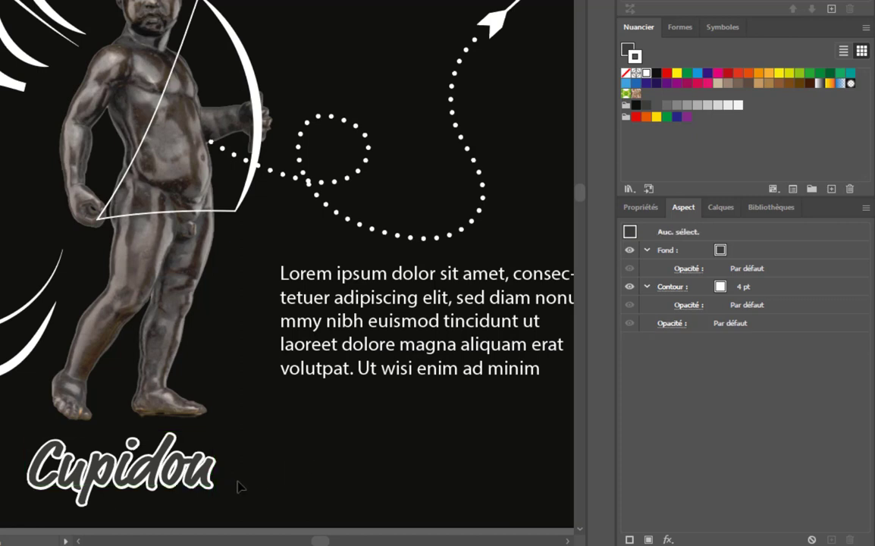
Step: Thicken the "Cupidon" title's white appearance outline to 8 pt
left_click(152, 465)
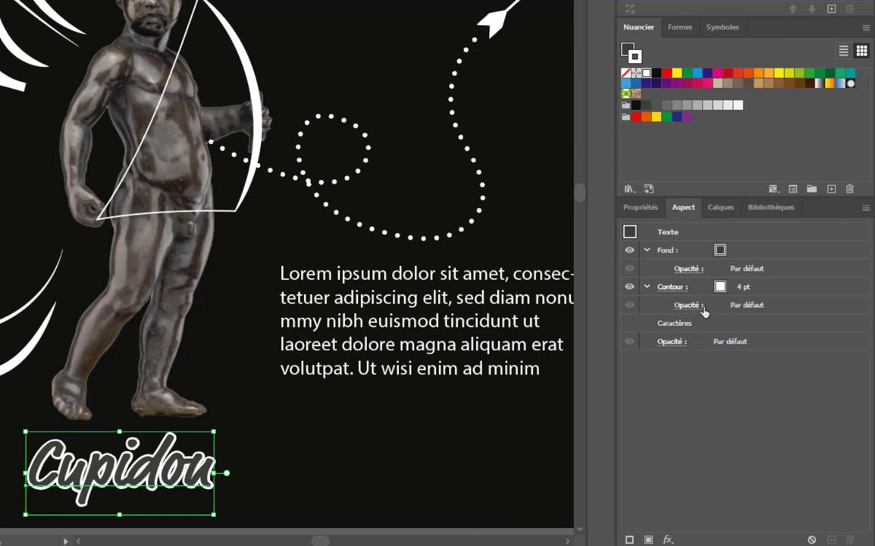
left_click(737, 289)
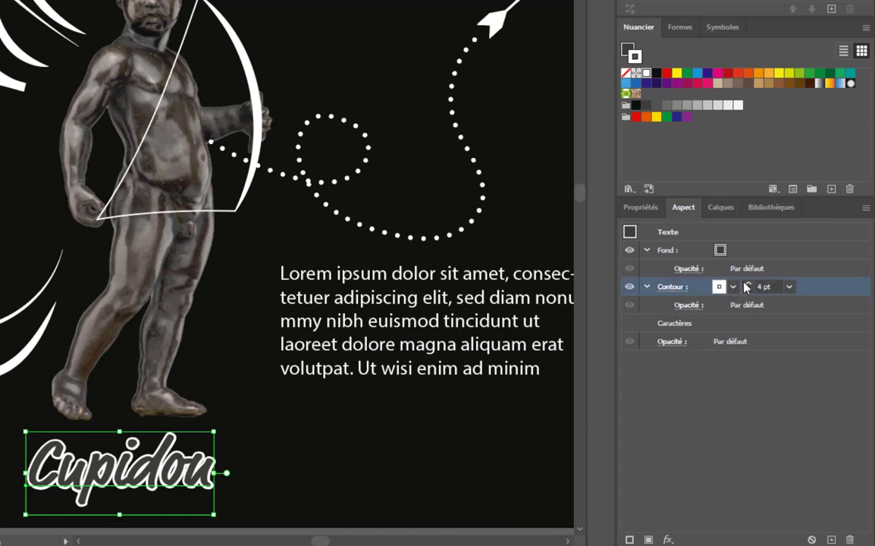
left_click(749, 284)
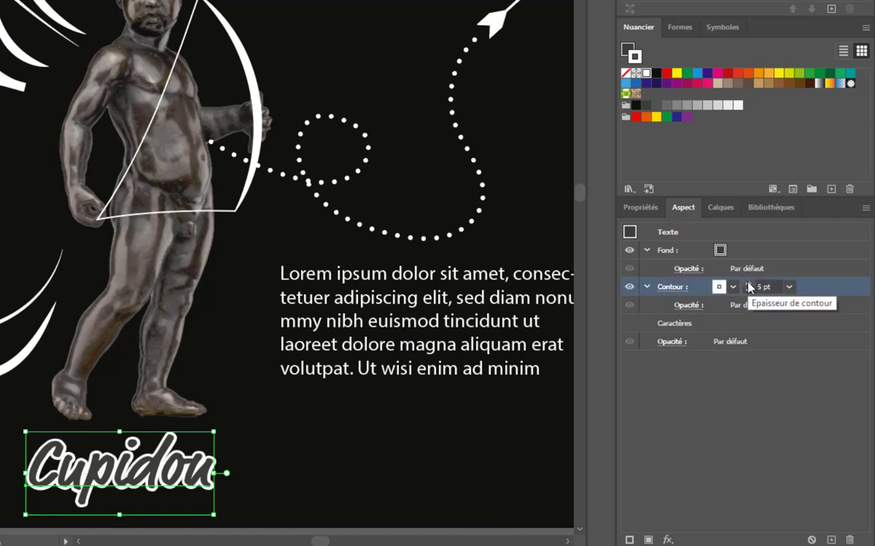
left_click(748, 284)
left_click(748, 284)
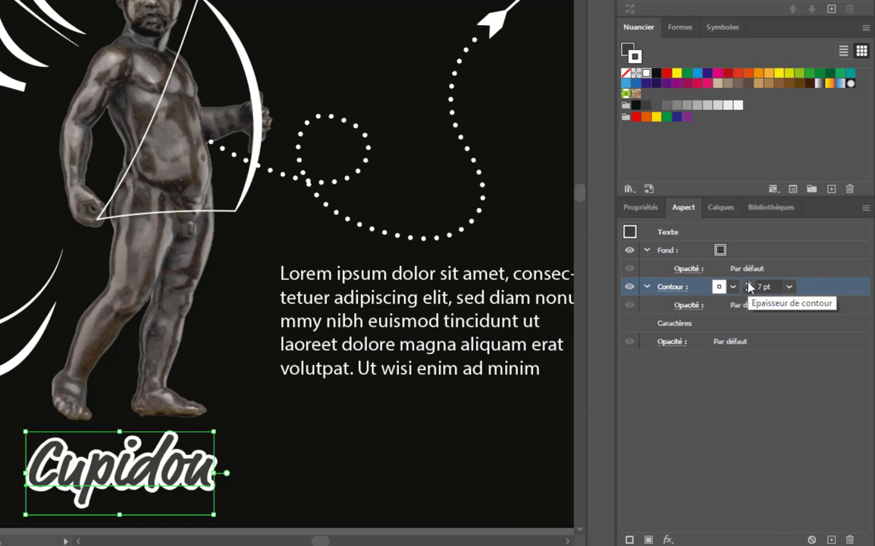
left_click(748, 283)
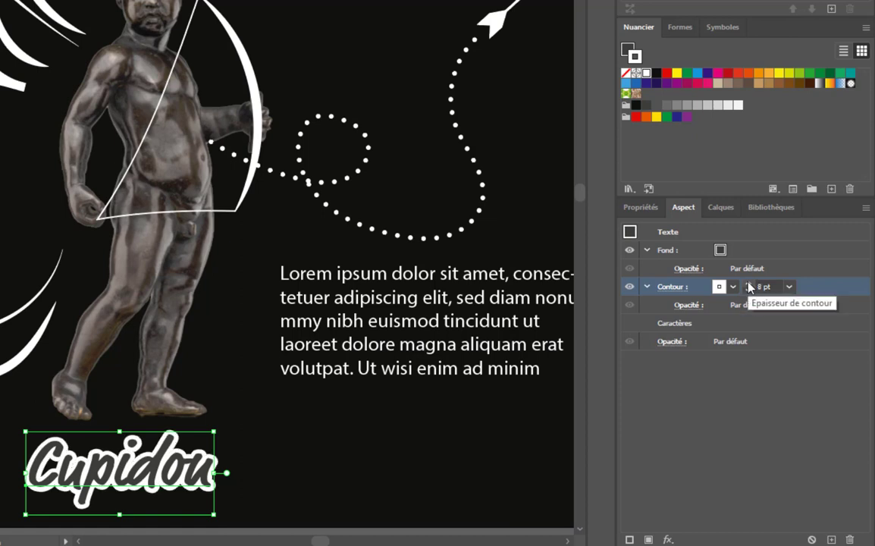
Step: Reduce the "Cupidon" title's white appearance outline to 6 pt and deselect the title
left_click(749, 291)
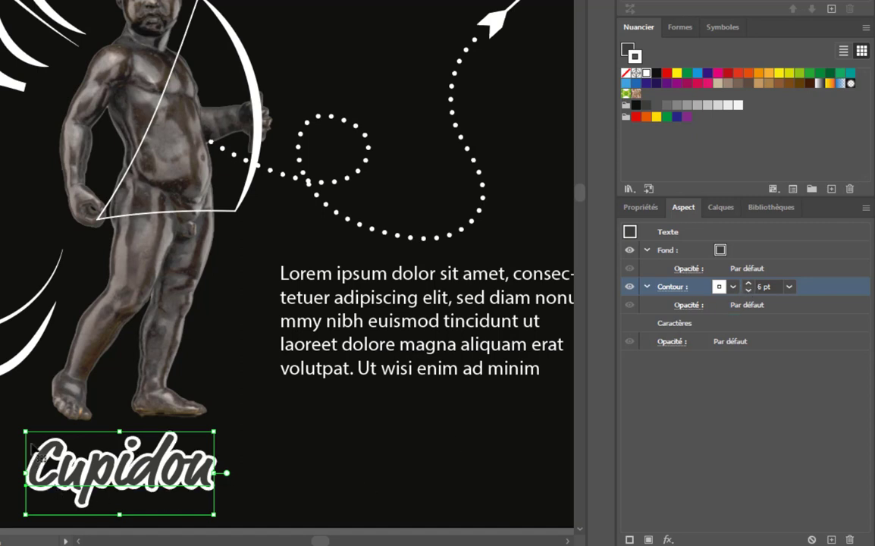
left_click(690, 379)
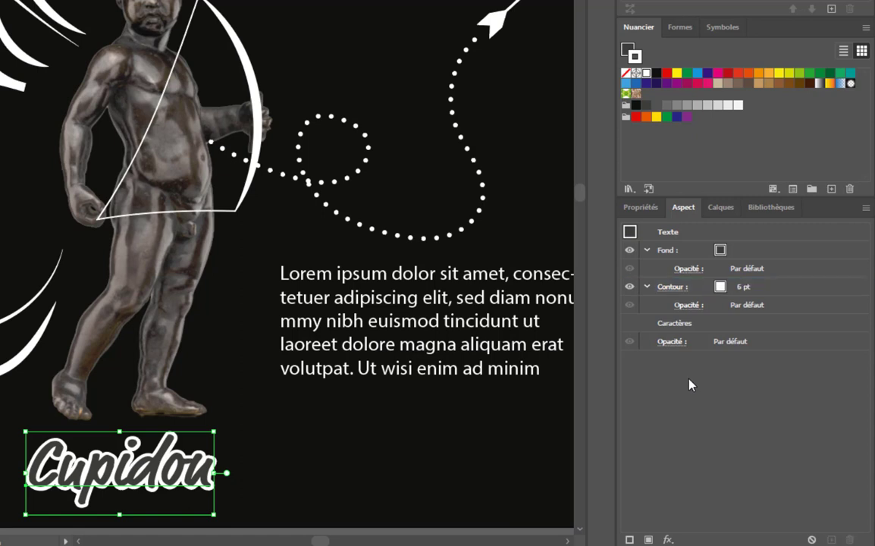
left_click(274, 478)
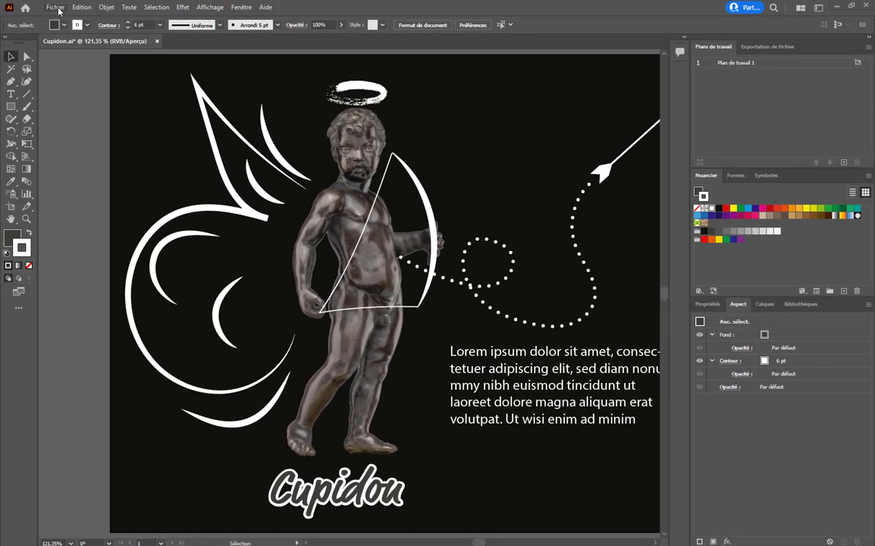
Step: Save the Cupidon.ai document and close it
left_click(58, 10)
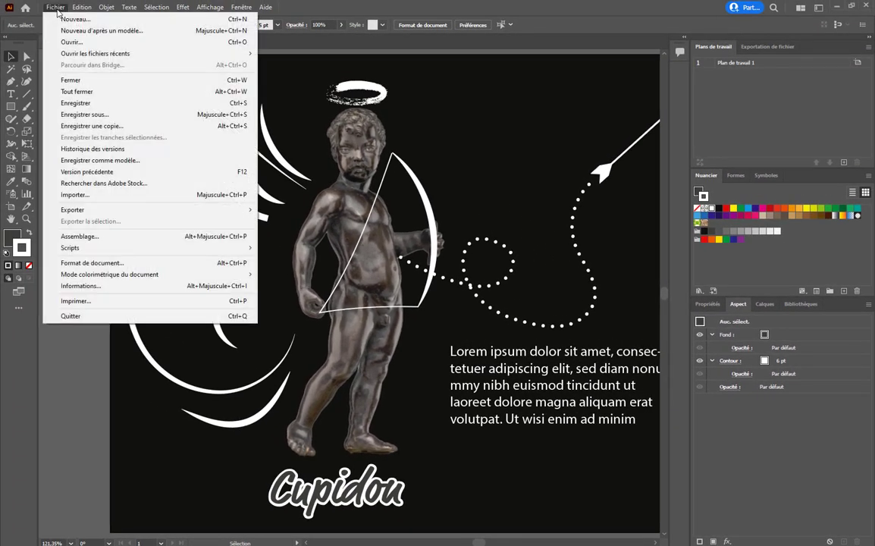
left_click(76, 103)
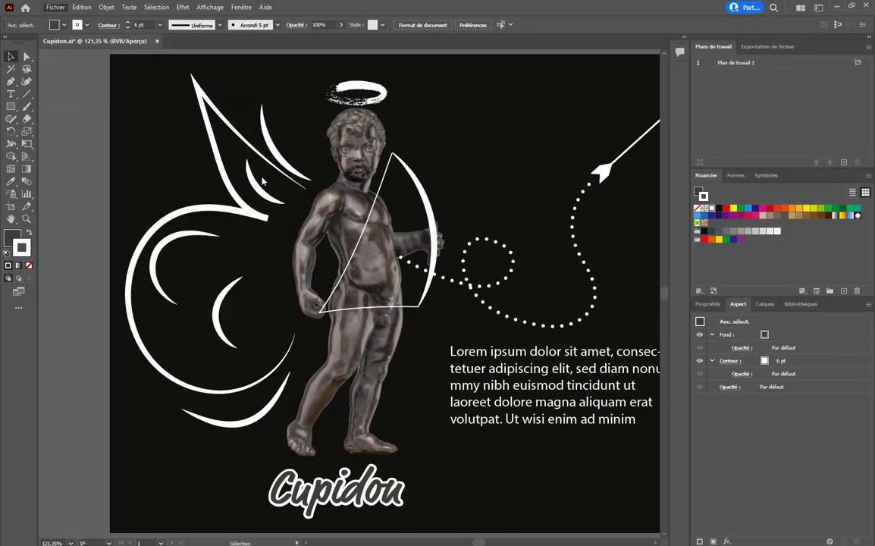
left_click(155, 41)
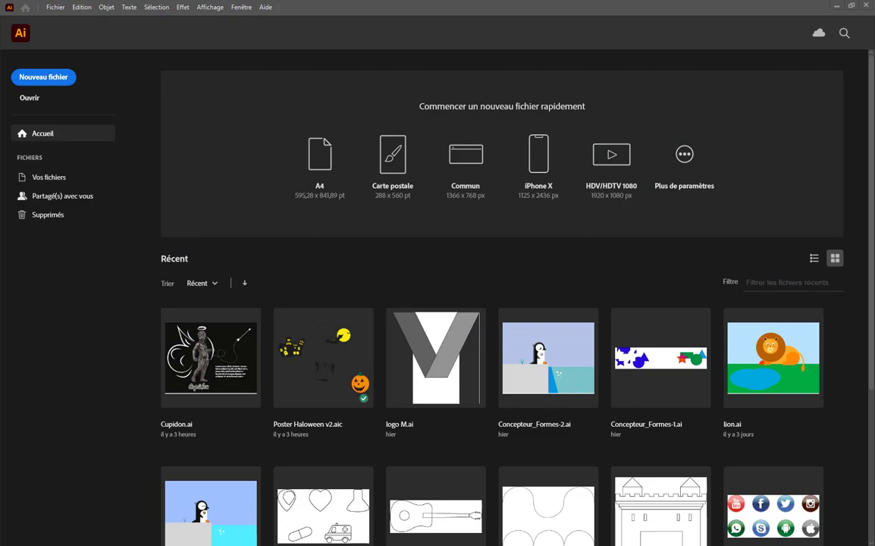
Step: In the Poster Haloween v2 document, move the moon with its bats and the haunted castle lower on the artboard, nudging the large bat slightly right
left_click_drag(531, 238, 287, 81)
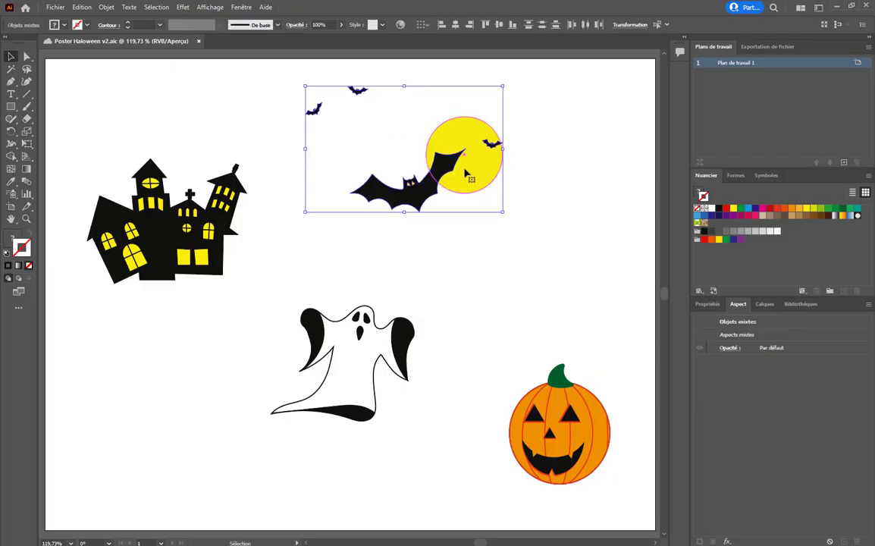
left_click_drag(465, 172, 535, 246)
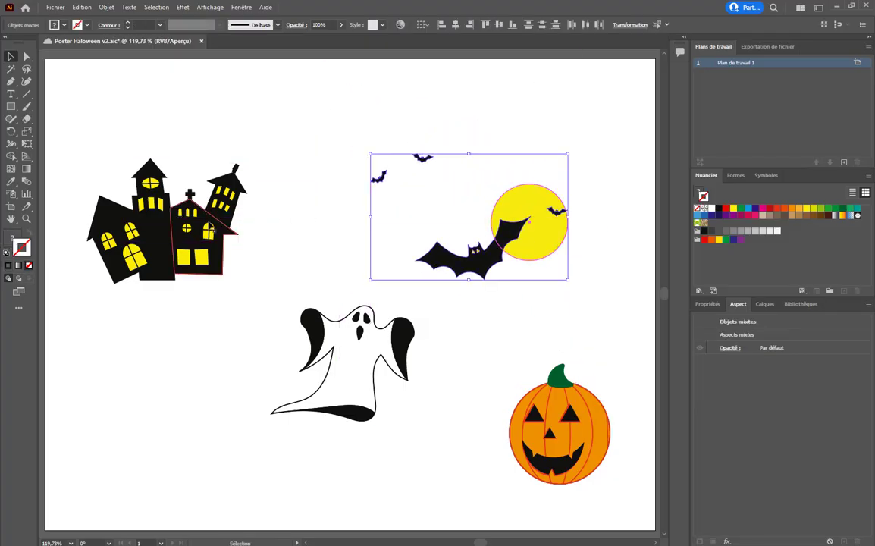
left_click_drag(213, 230, 204, 283)
left_click(345, 239)
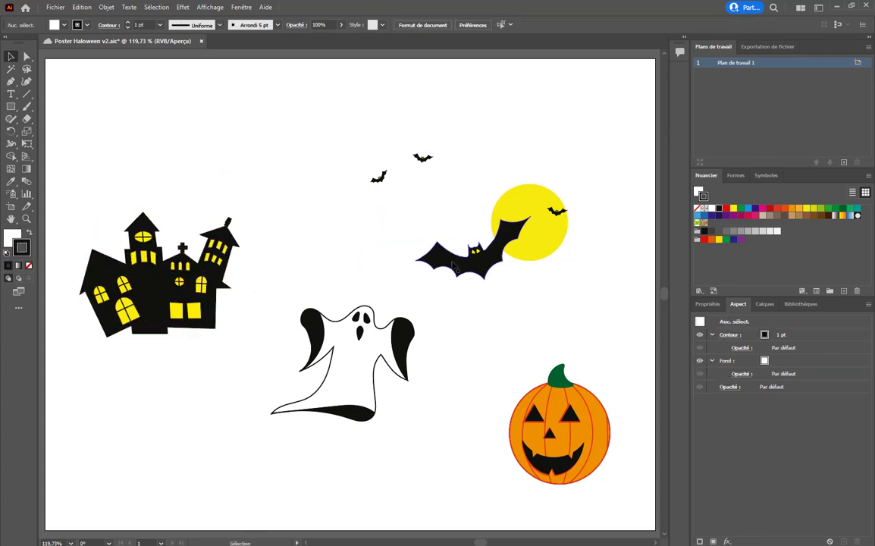
mouse_move(455, 267)
left_mouse_down()
mouse_move(455, 279)
mouse_move(457, 265)
left_mouse_up()
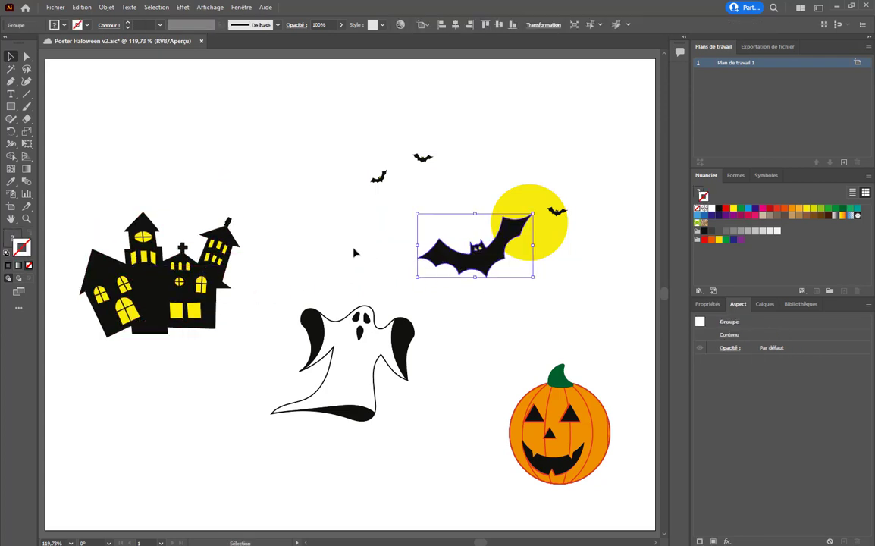
left_click(351, 252)
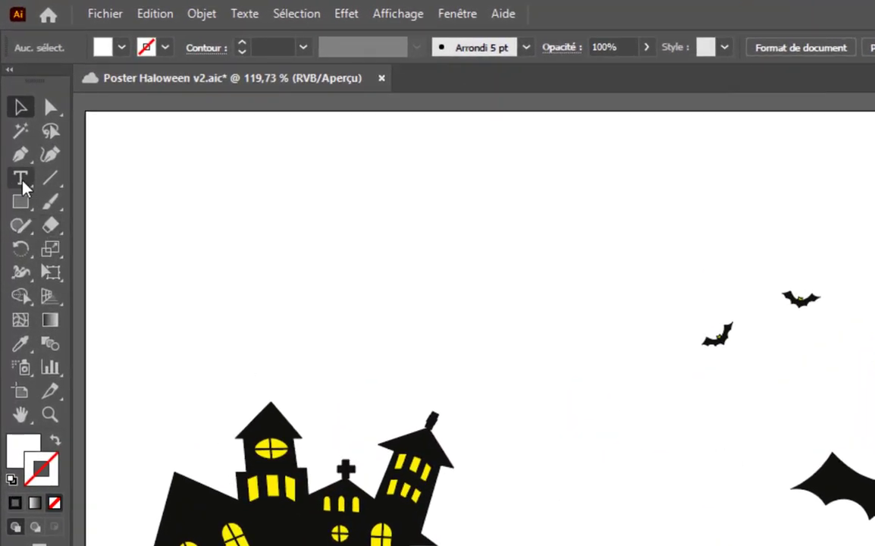
Step: Add the point text "Halloween au CFCP" in the empty area above the haunted castle
left_click(25, 181)
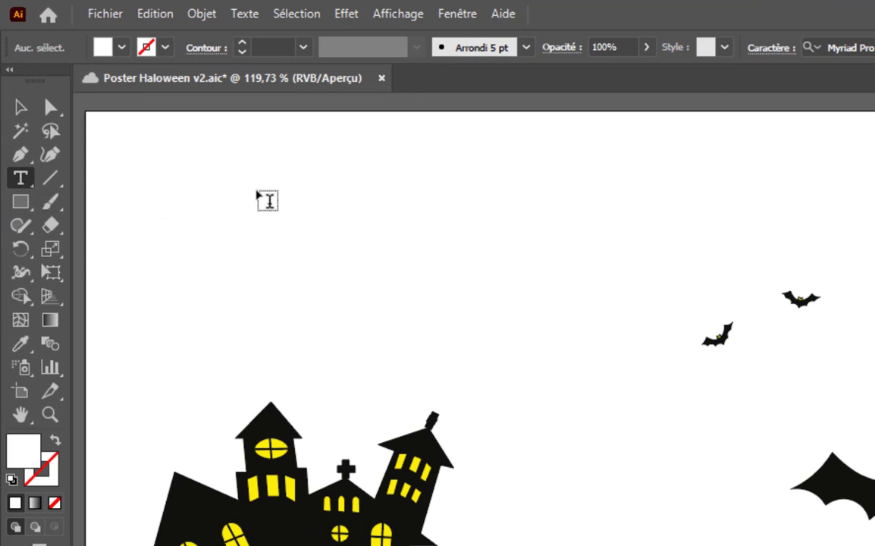
left_click(228, 221)
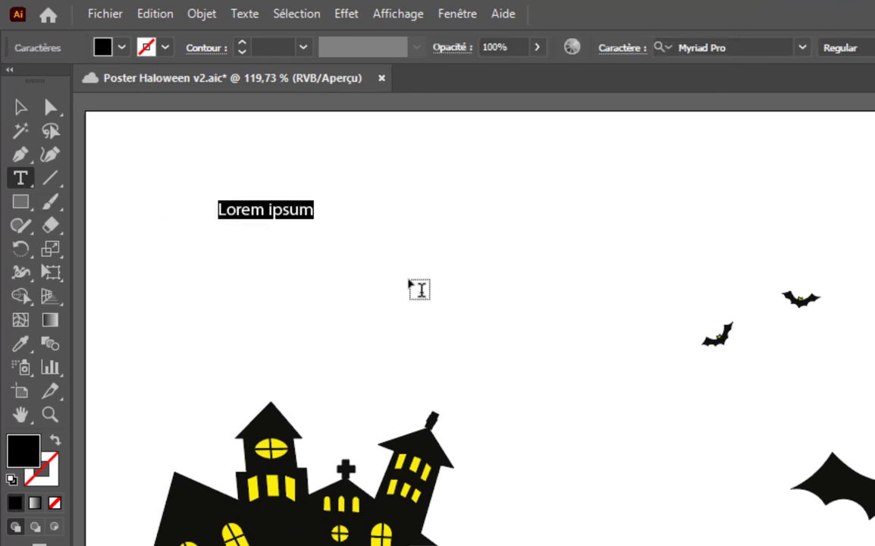
type("Ha")
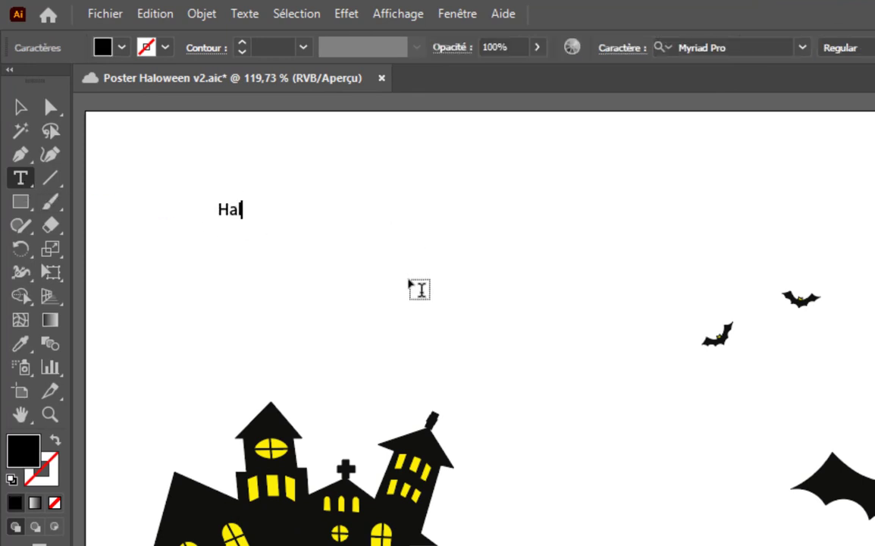
type("lloween au ")
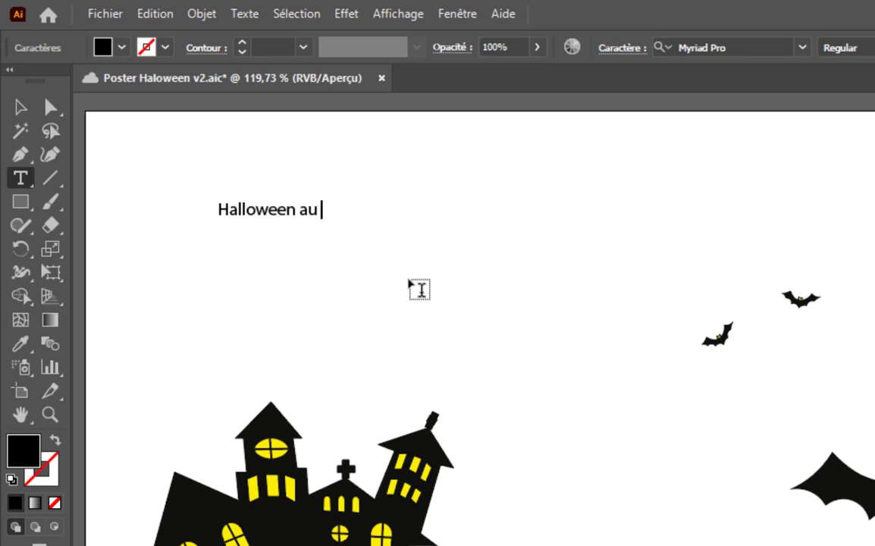
type("CFCP")
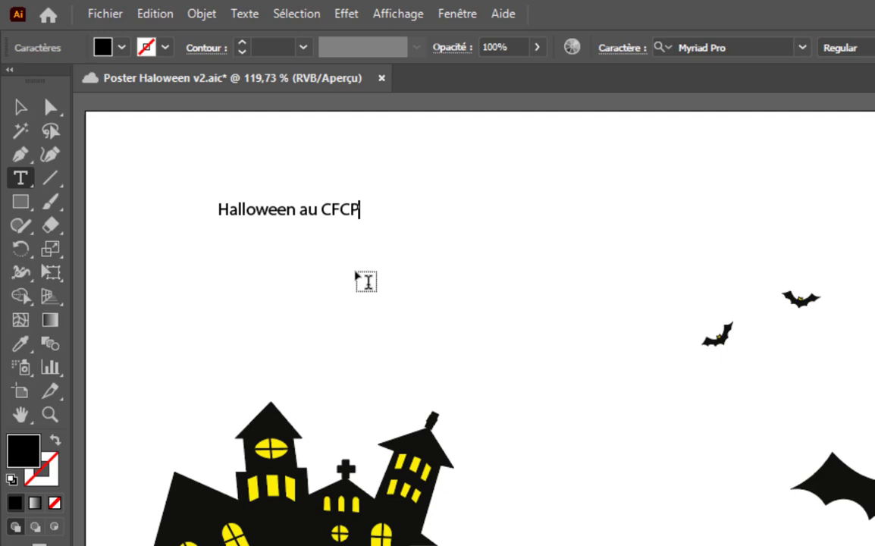
Step: Set the font size of the whole "Halloween au CFCP" text to 60 pt
left_click_drag(230, 209, 312, 225)
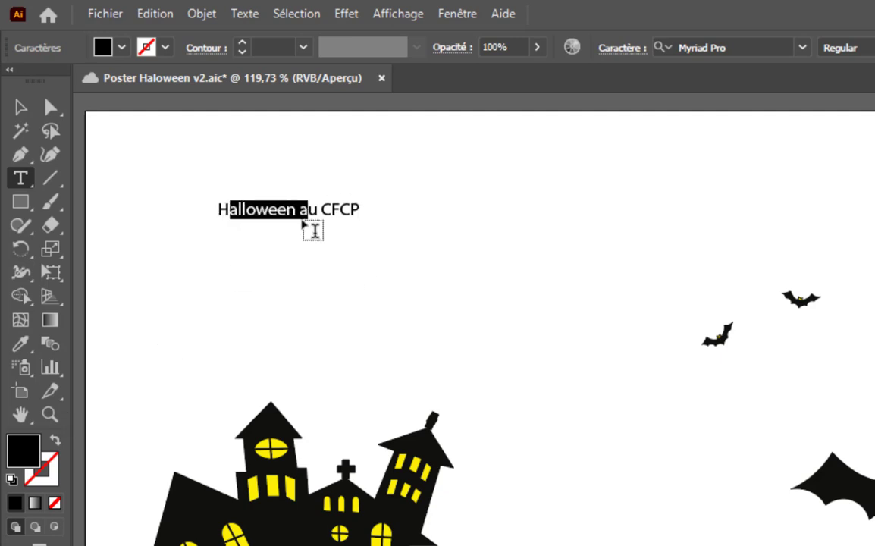
left_click_drag(217, 209, 448, 238)
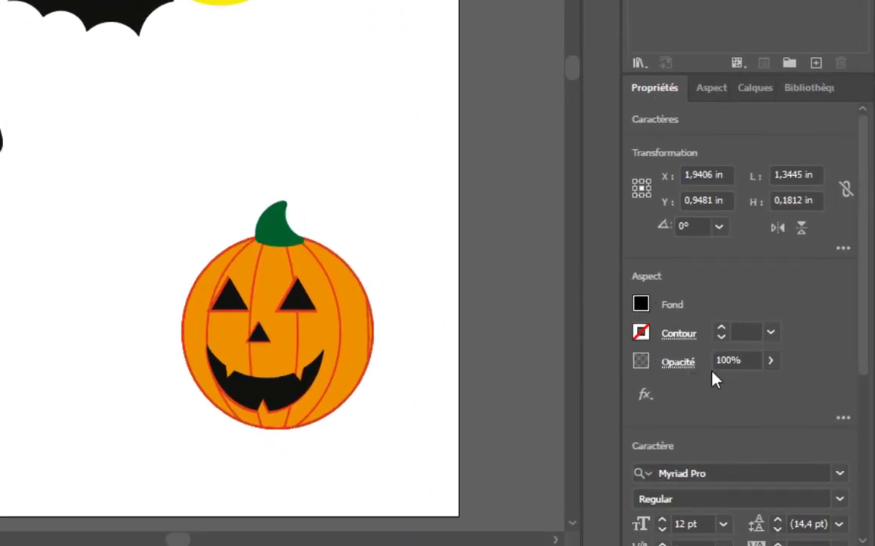
scroll(776, 442, "down", 5)
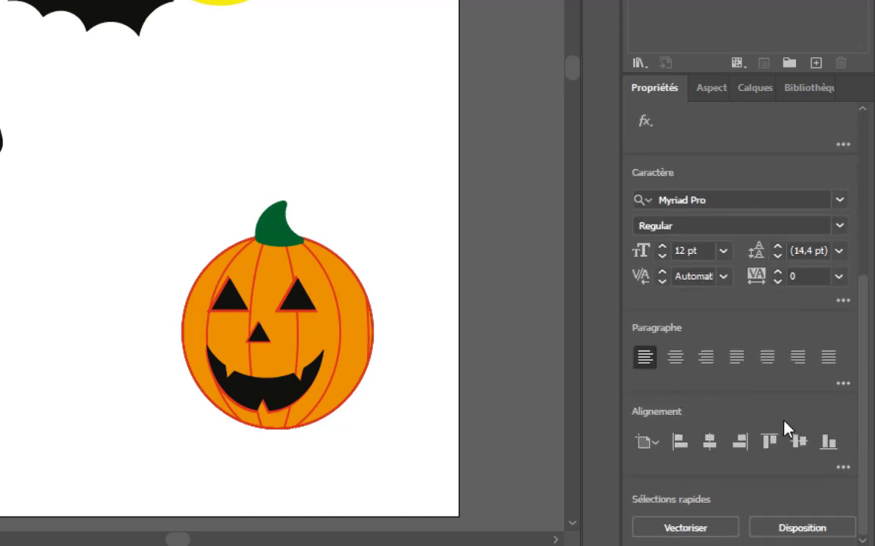
left_click(725, 255)
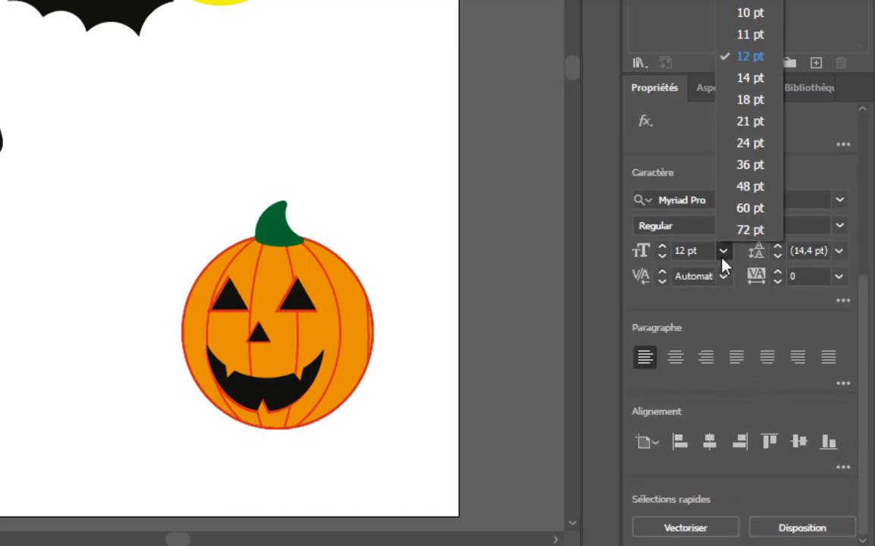
left_click(750, 208)
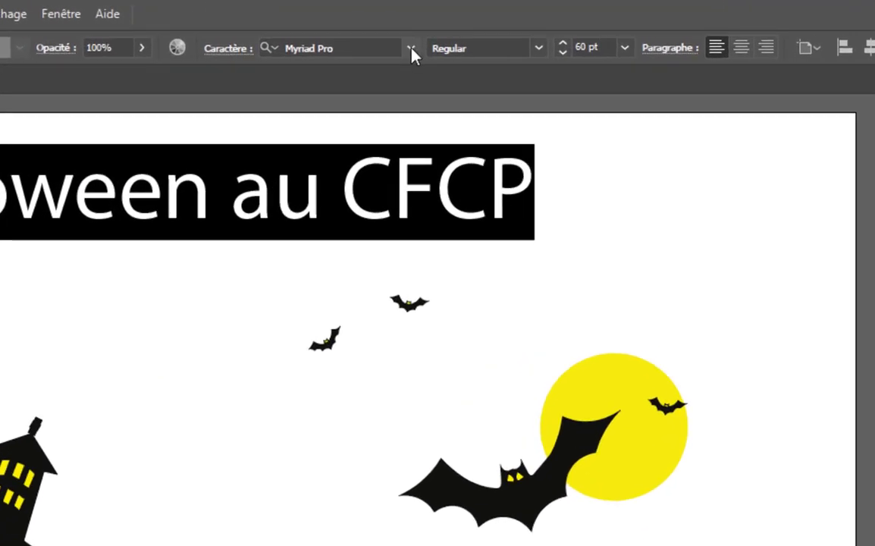
Step: Filter the additional Adobe Fonts for the title to the Décoratif classification only, clearing the weight, width, x-height and contrast filters
left_click(410, 48)
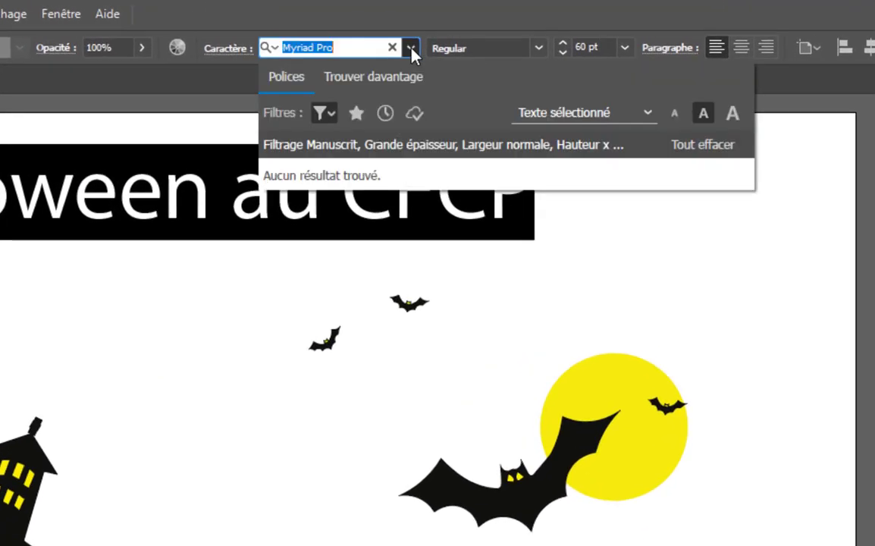
left_click(370, 78)
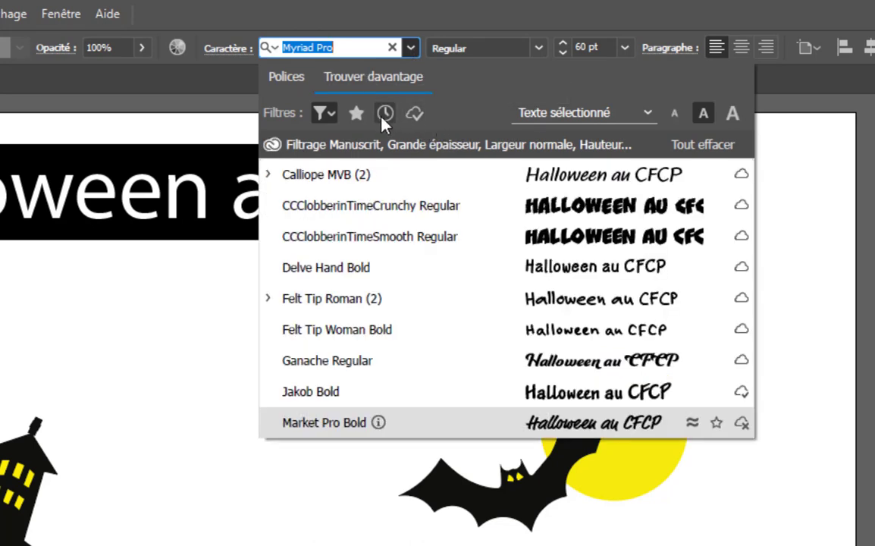
left_click(321, 116)
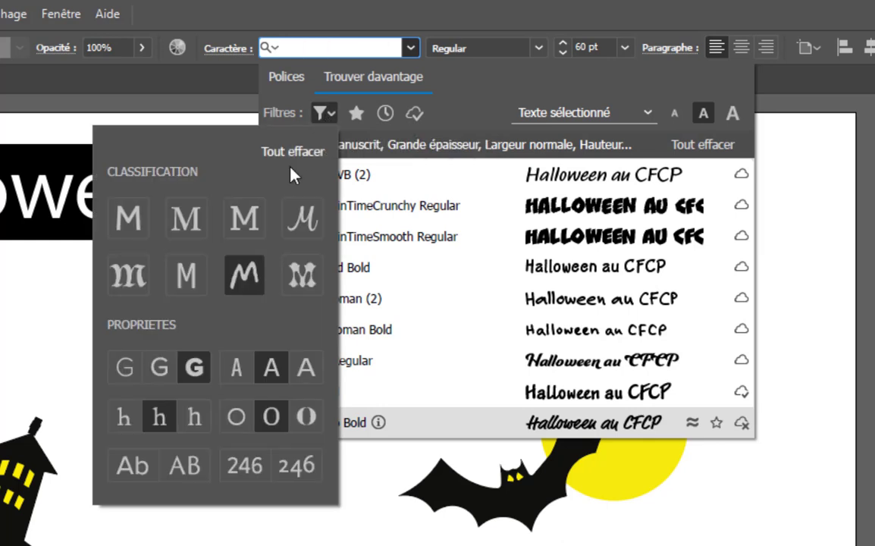
left_click(302, 275)
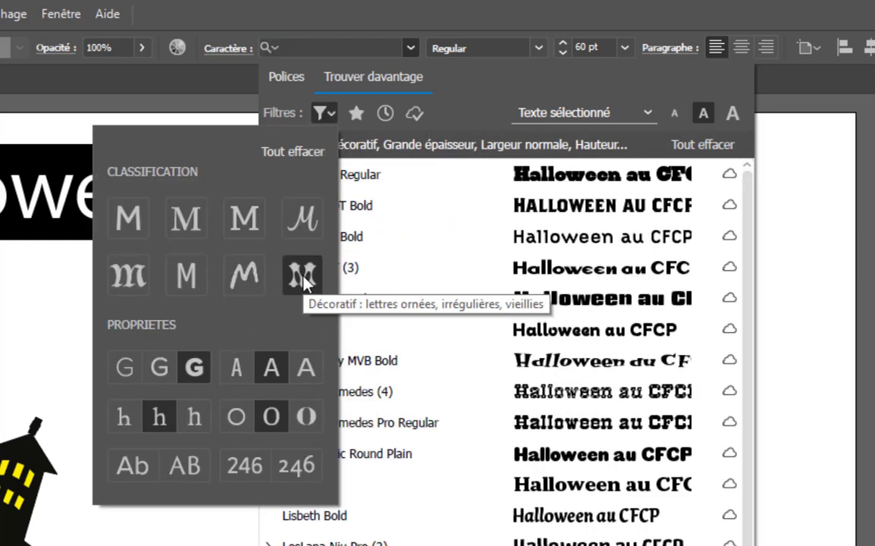
left_click(195, 367)
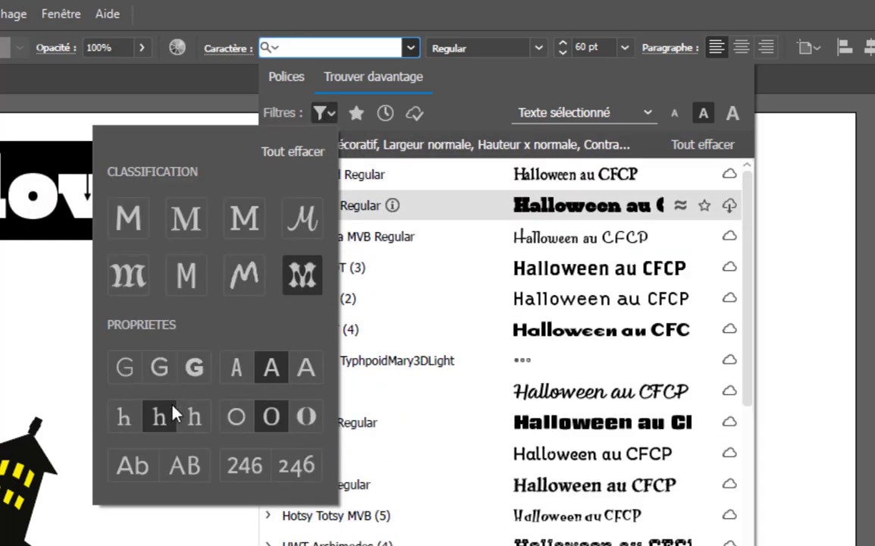
left_click(161, 416)
left_click(272, 416)
left_click(280, 374)
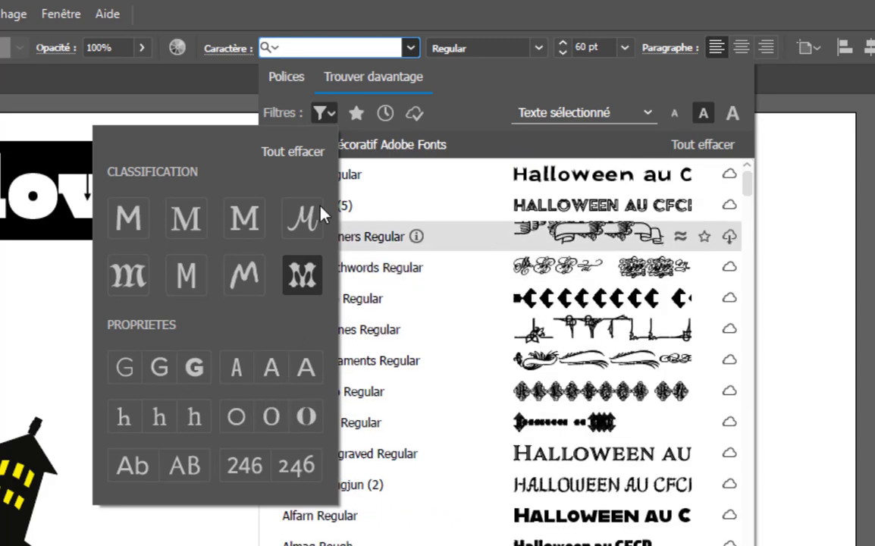
Step: Activate the BC Rebecca font family, view its four styles, and apply the family to the "Halloween au CFCP" title
scroll(414, 504, "down", 2)
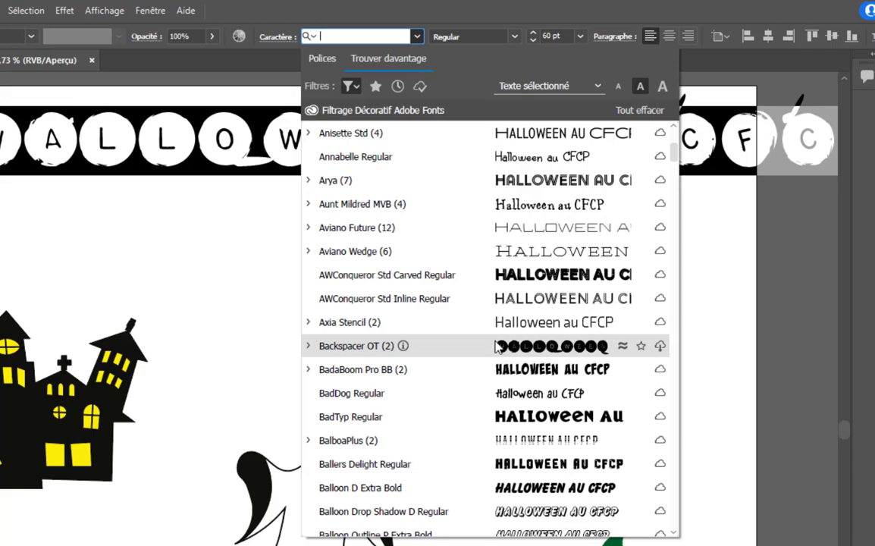
scroll(417, 445, "down", 3)
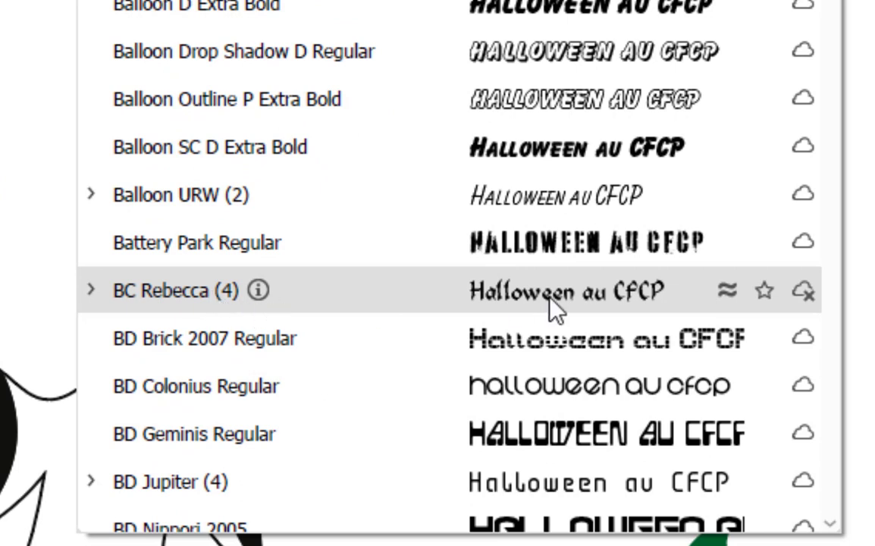
left_click(807, 297)
left_click(91, 296)
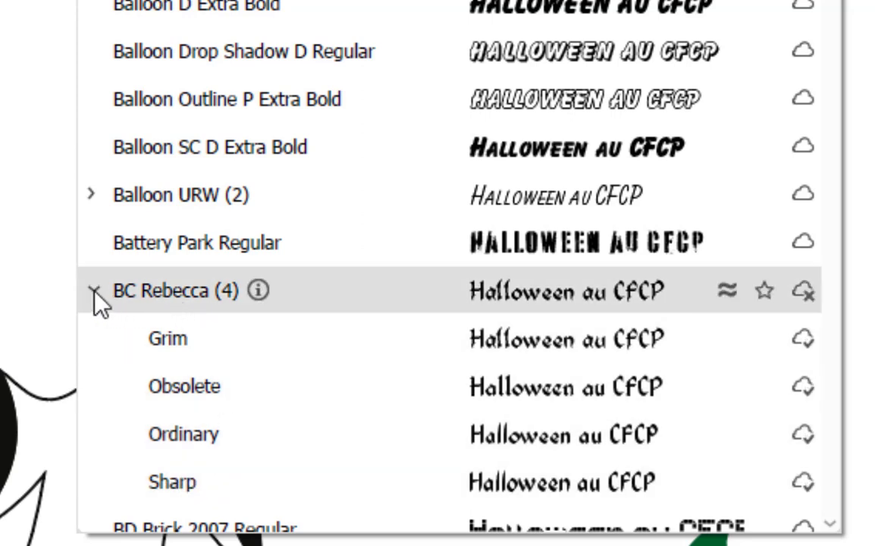
left_click(93, 291)
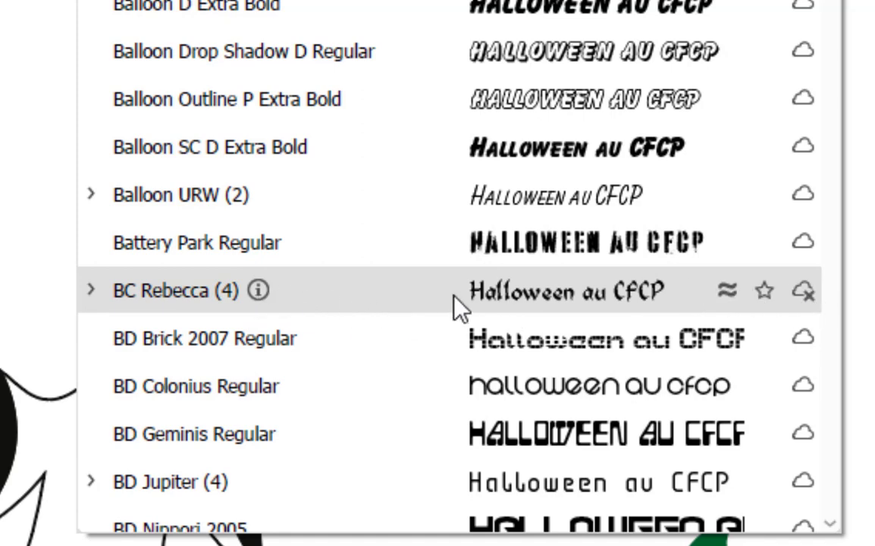
left_click(314, 299)
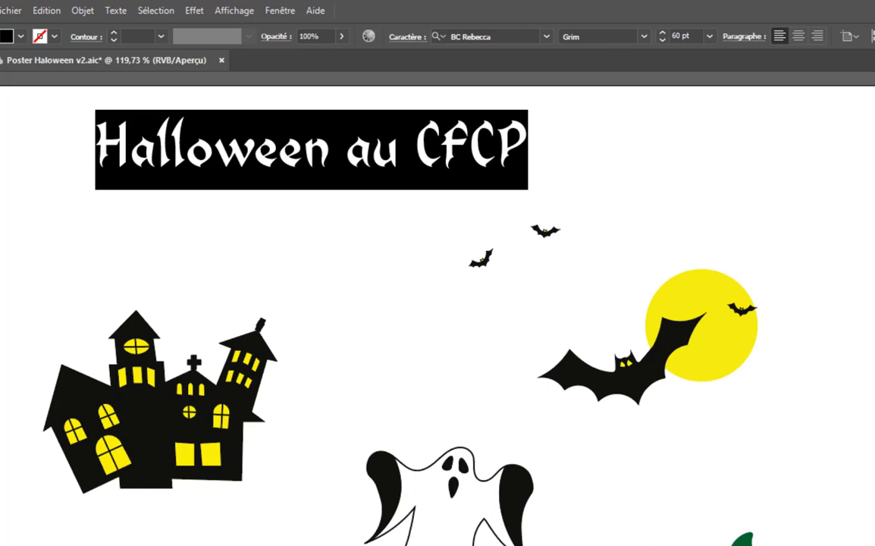
Step: Enlarge the "Halloween au CFCP" title to span most of the artboard width and shift it about 0.3 in right and 0.04 in up
scroll(819, 471, "up", 19)
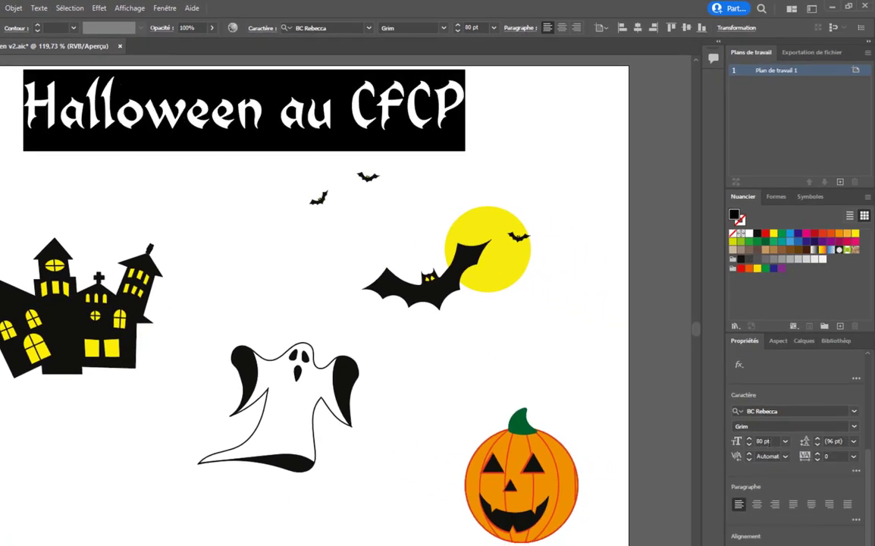
scroll(770, 450, "up", 2)
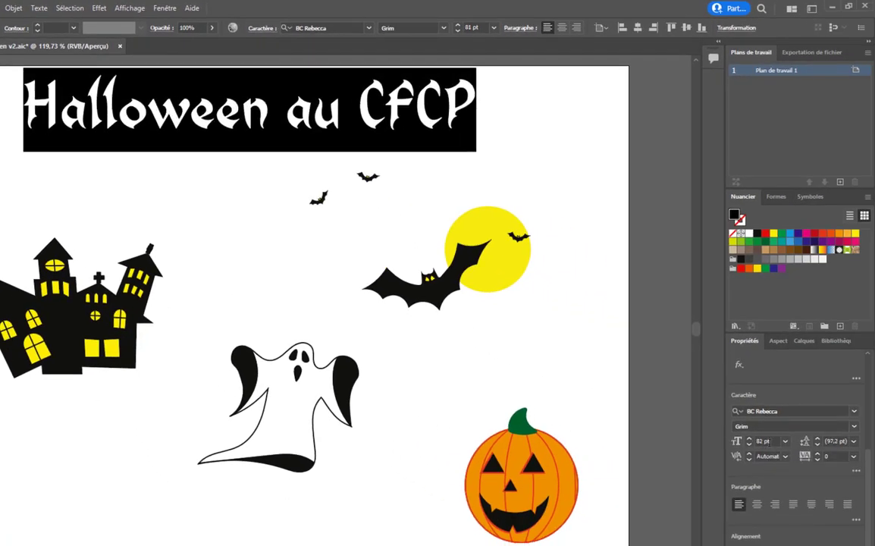
left_click_drag(297, 139, 428, 79)
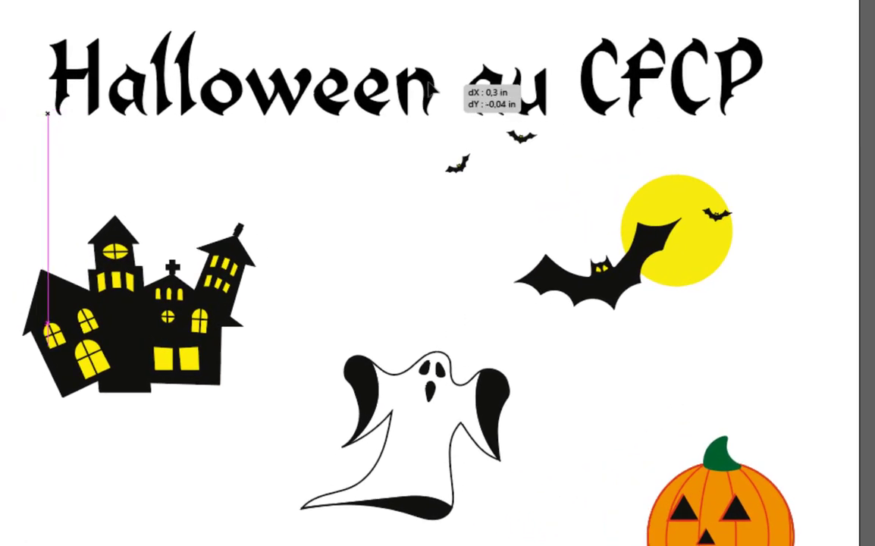
Step: Add the text "Concours de costumes" on two lines below the haunted house, breaking the line after "de"
left_click(3, 424)
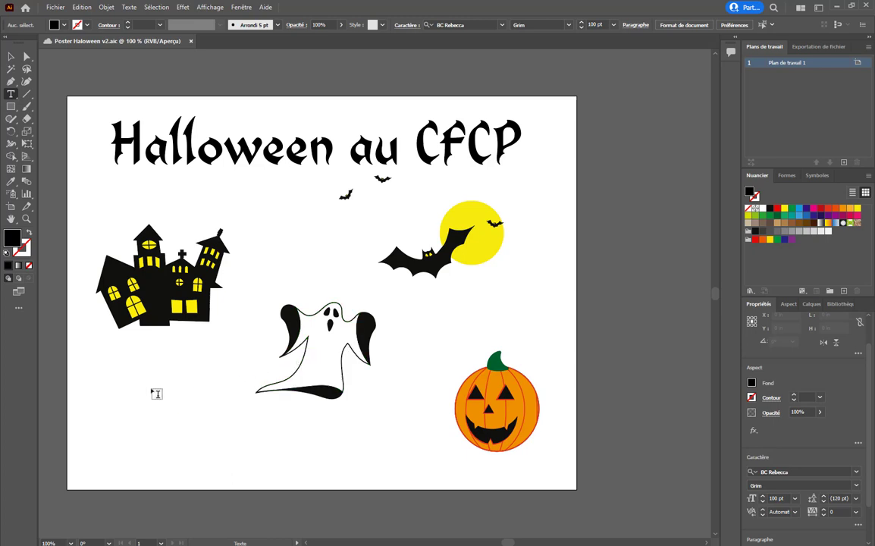
left_click(134, 401)
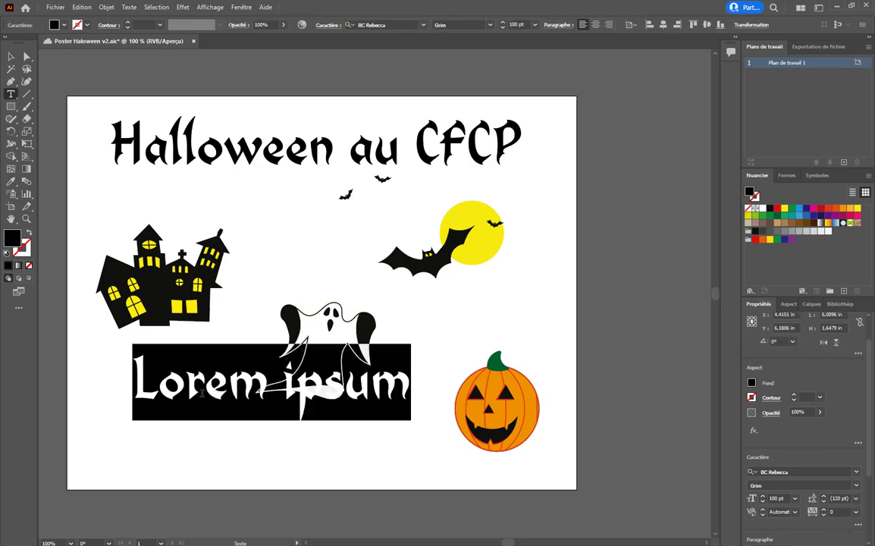
type("Concours")
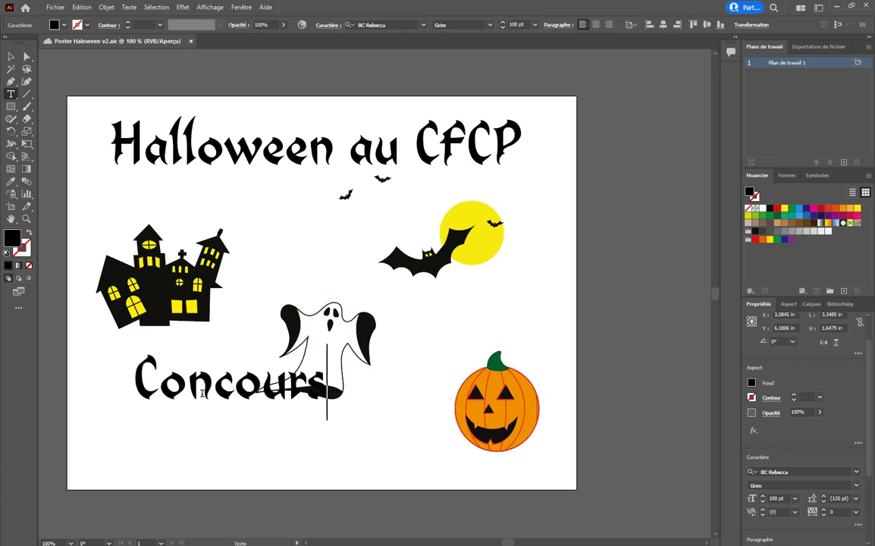
type(" de")
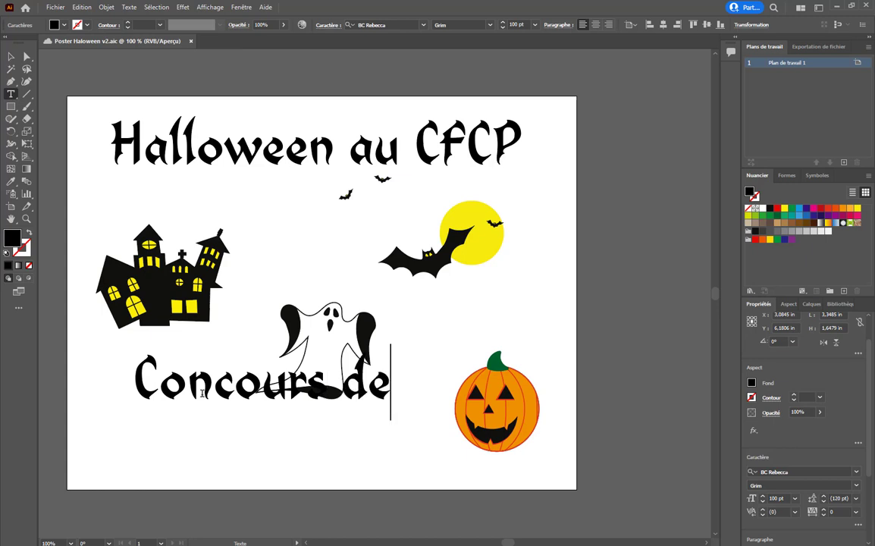
key("Return")
type("costumes")
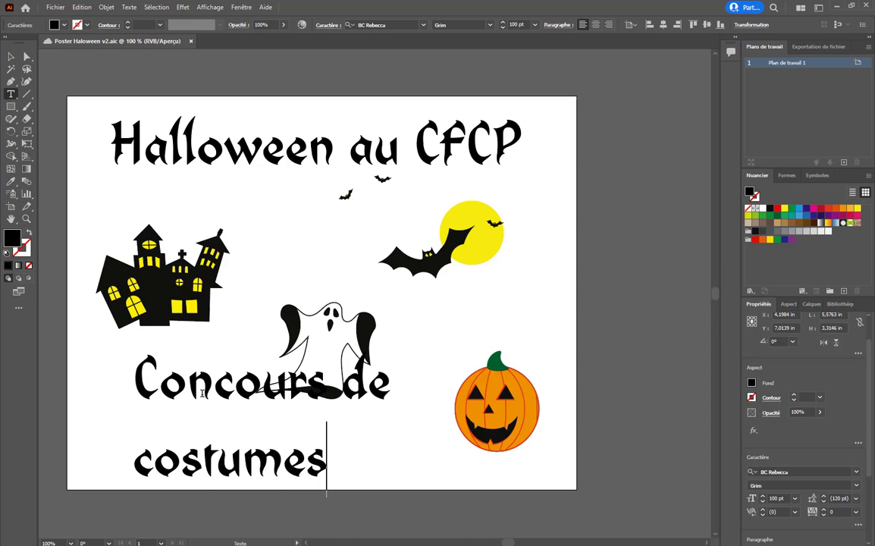
Step: Set the font size of the whole "Concours de costumes" text to 72 pt
left_click_drag(328, 459, 122, 397)
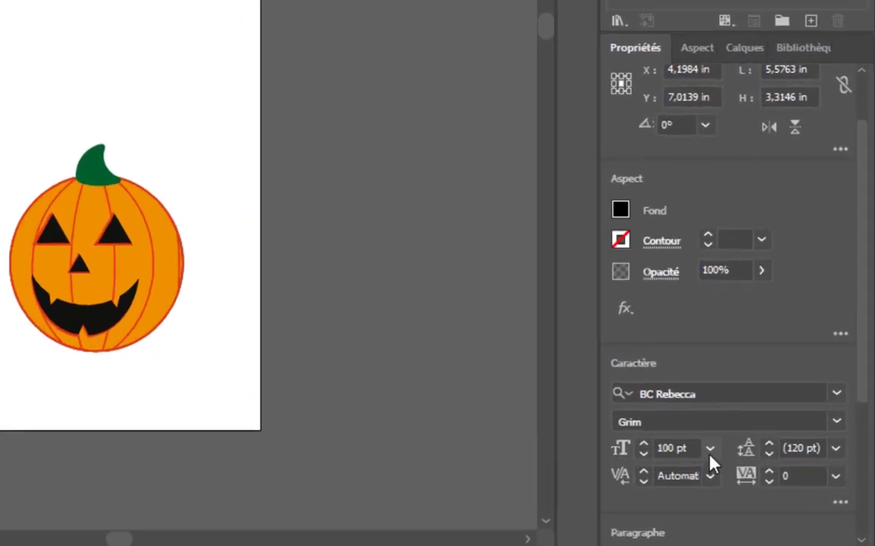
left_click(780, 498)
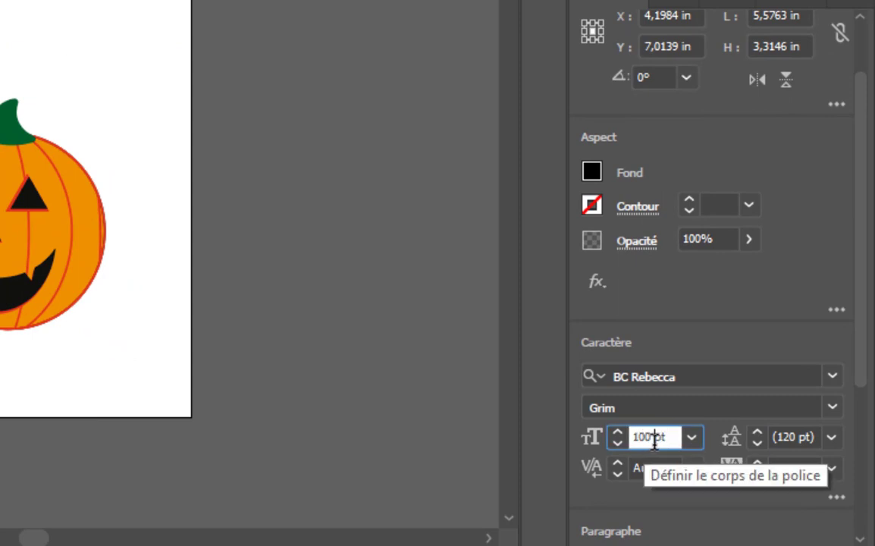
left_click_drag(670, 438, 482, 430)
type("72")
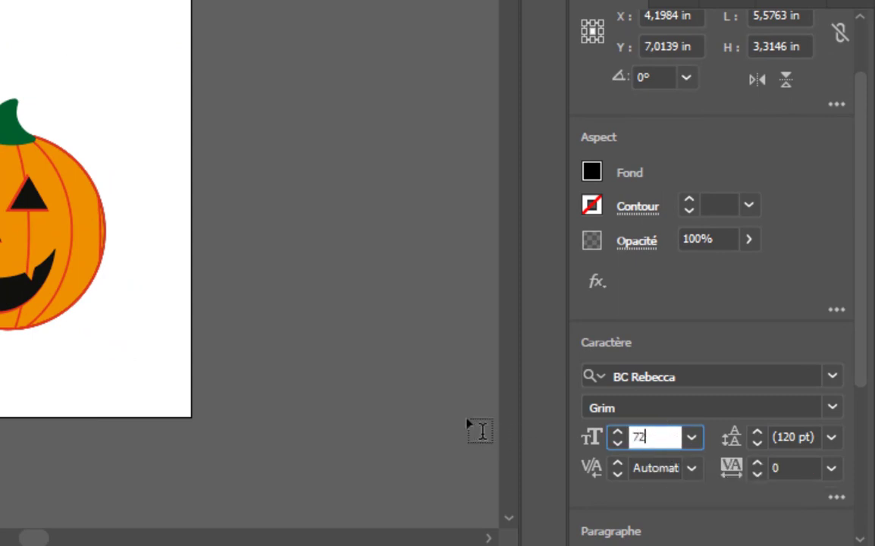
key("Return")
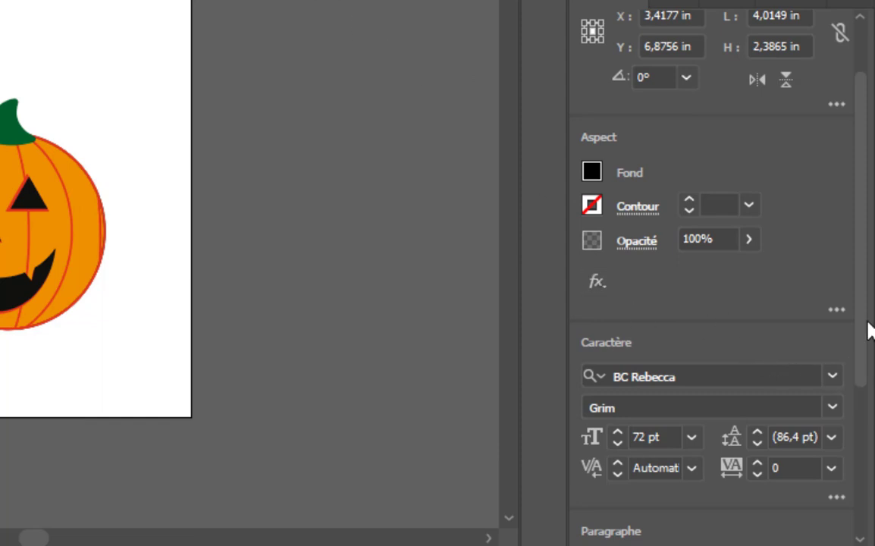
Step: Center-align the "Concours de costumes" paragraph and reposition the text directly beneath the haunted house
left_click_drag(861, 340, 848, 481)
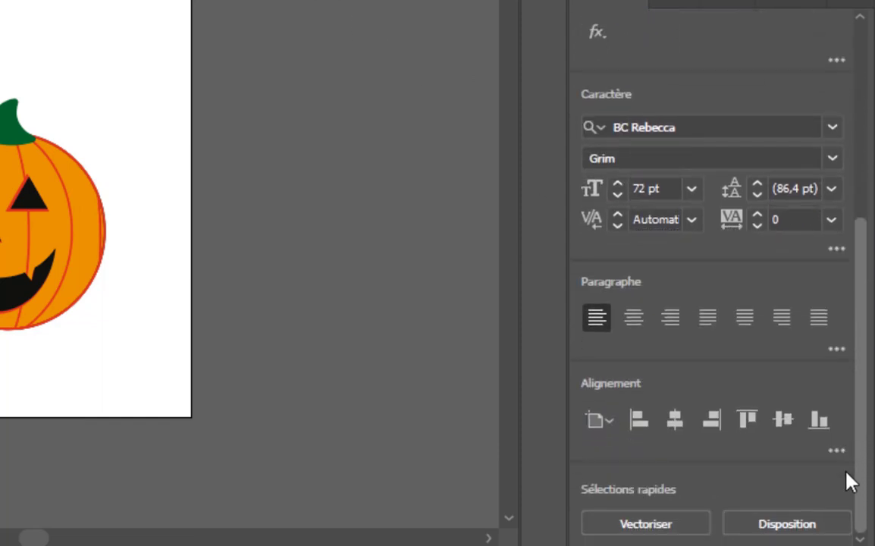
left_click(635, 322)
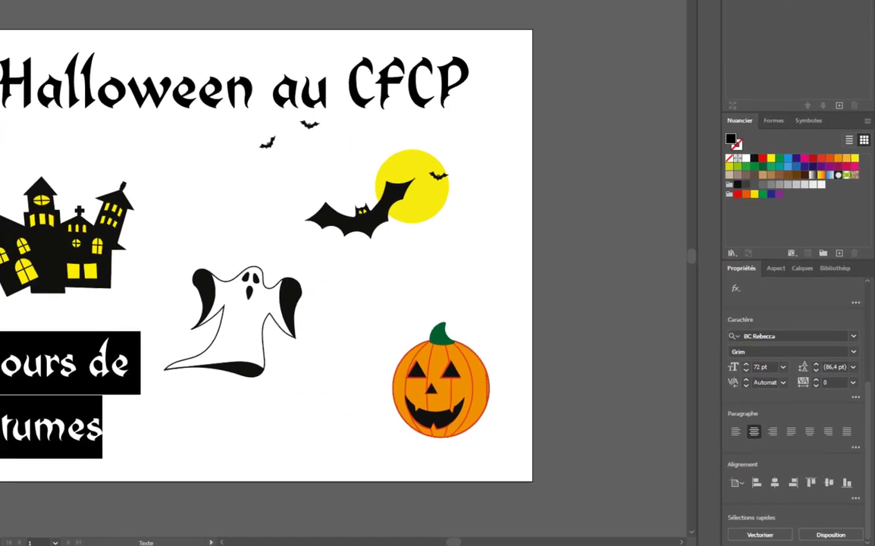
key("Escape")
left_click_drag(61, 330, 152, 347)
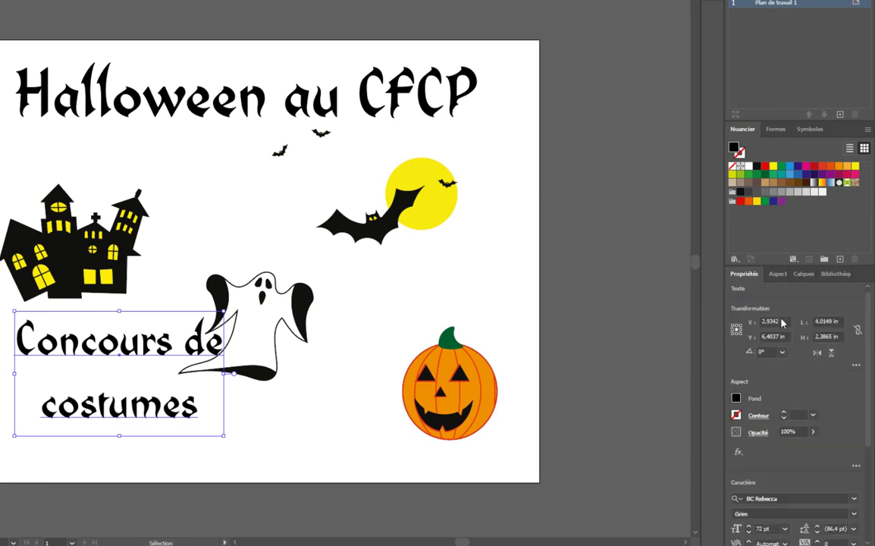
Step: Fill the "Concours de costumes" text with yellow and switch its BC Rebecca font style to Obsolete
left_click(736, 399)
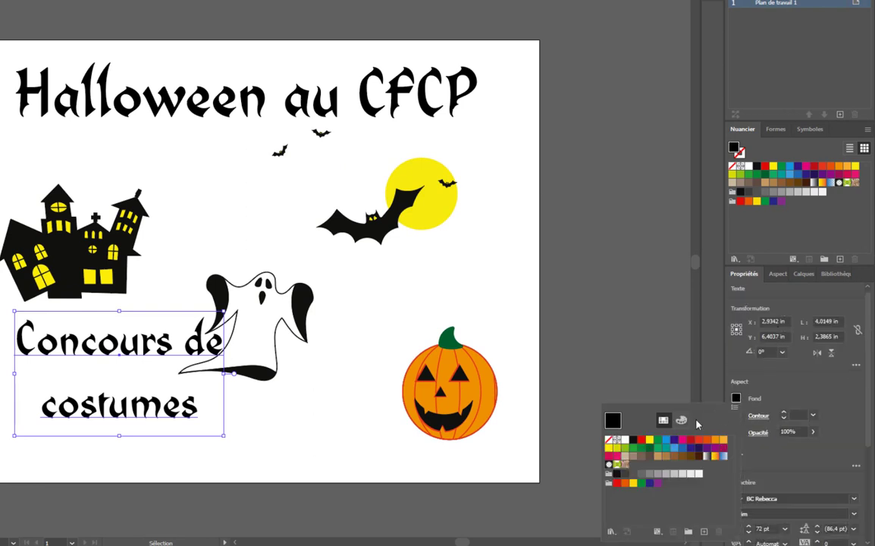
left_click(650, 441)
left_click(815, 399)
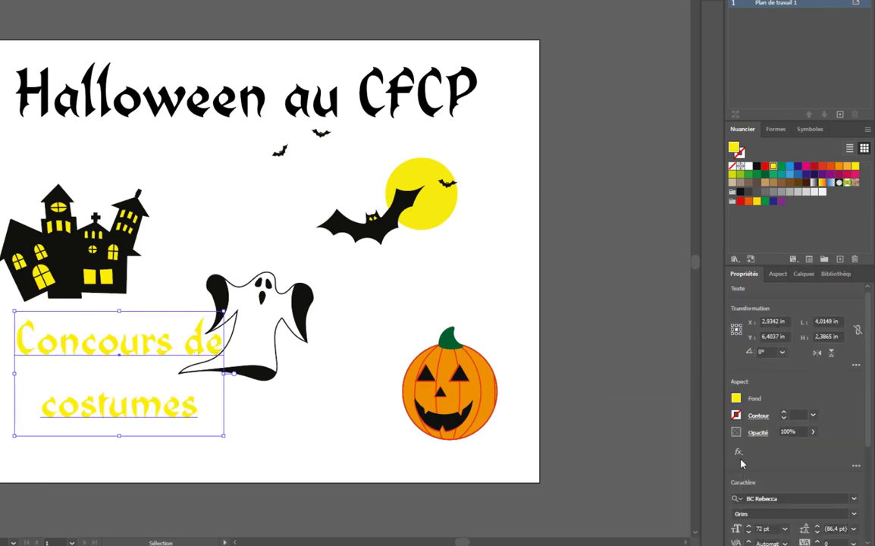
scroll(791, 446, "down", 2)
scroll(789, 438, "down", 1)
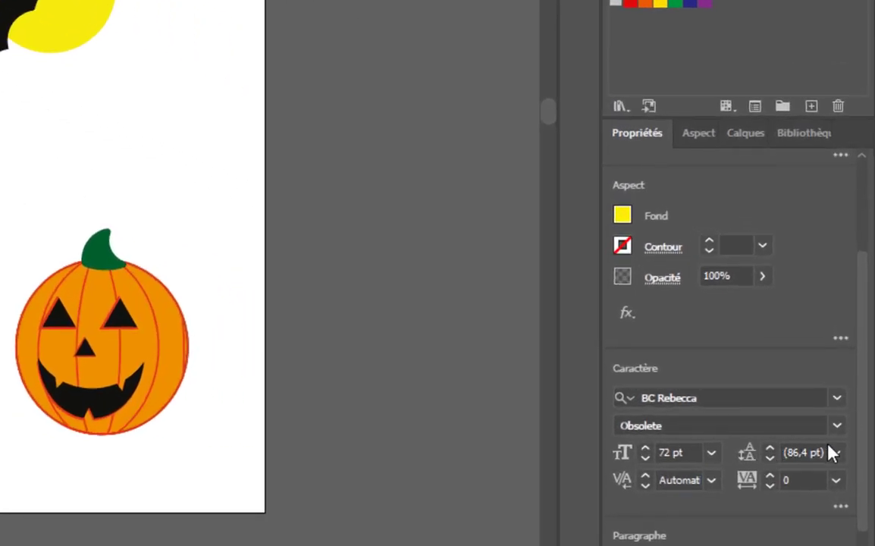
Step: Set the leading of the "Concours de costumes" text to 56 pt
left_click(835, 453)
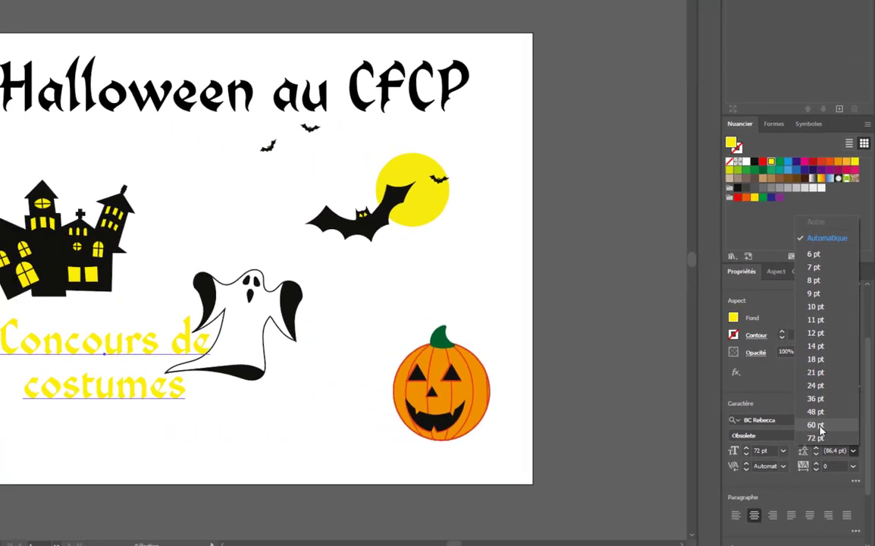
left_click(781, 406)
left_click(831, 450)
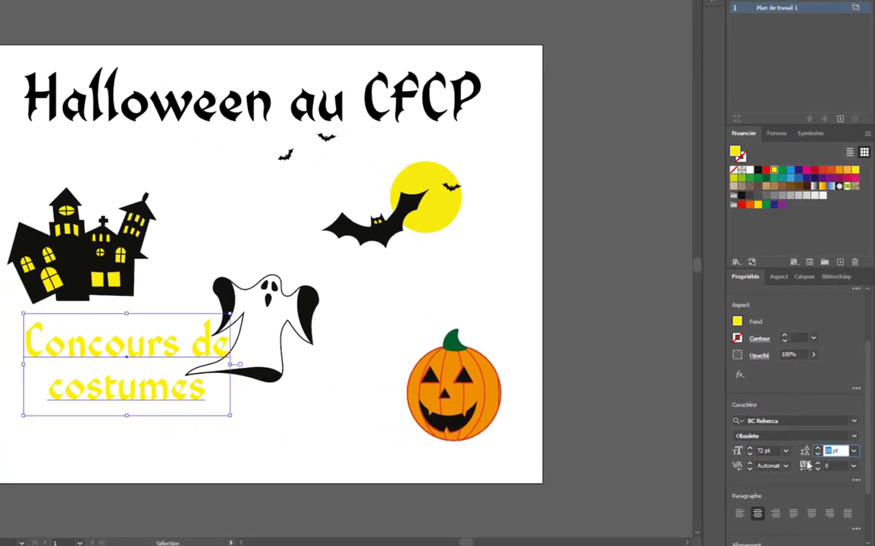
type("55")
key("Return")
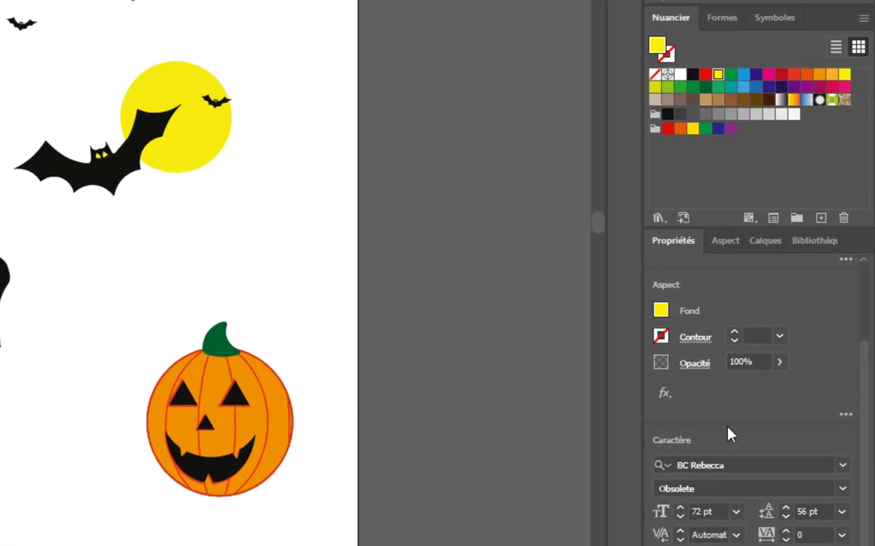
Step: Add a new black 2 pt stroke to the "Concours de costumes" text's appearance and order it beneath the fill
left_click(719, 242)
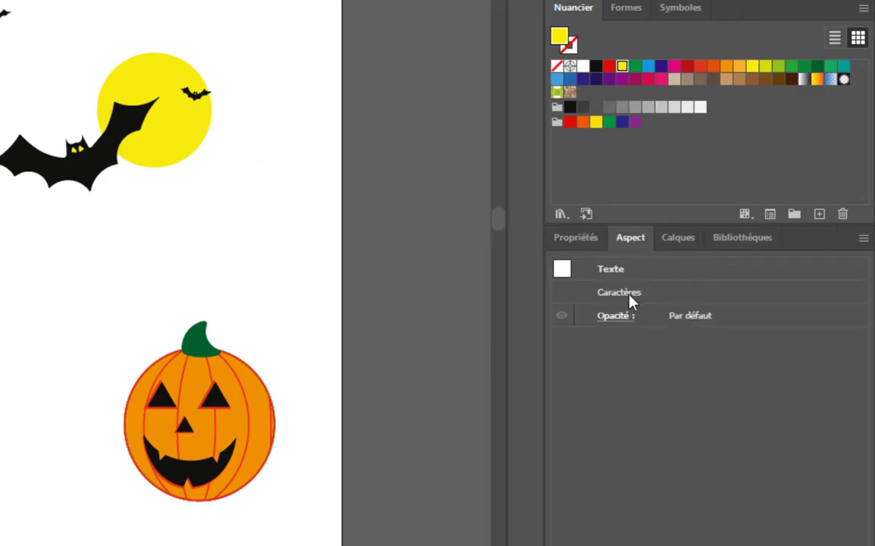
left_click(864, 240)
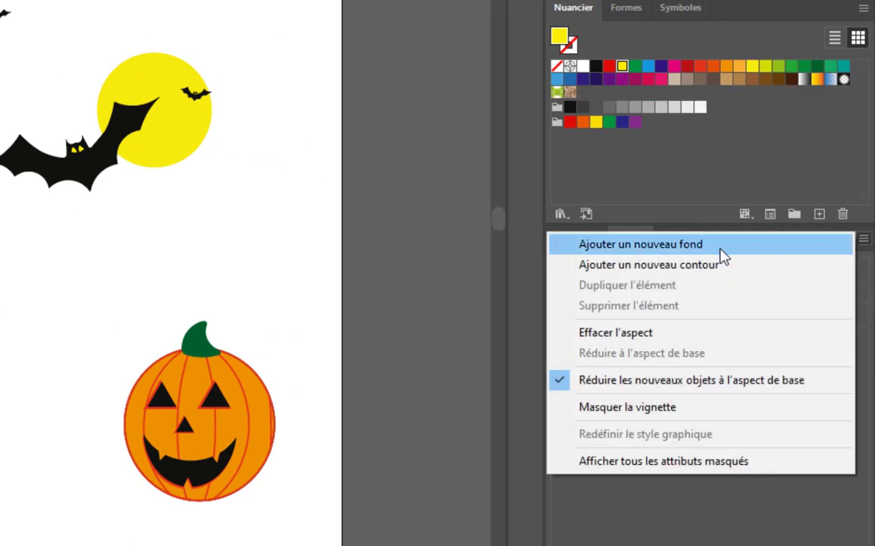
left_click(664, 274)
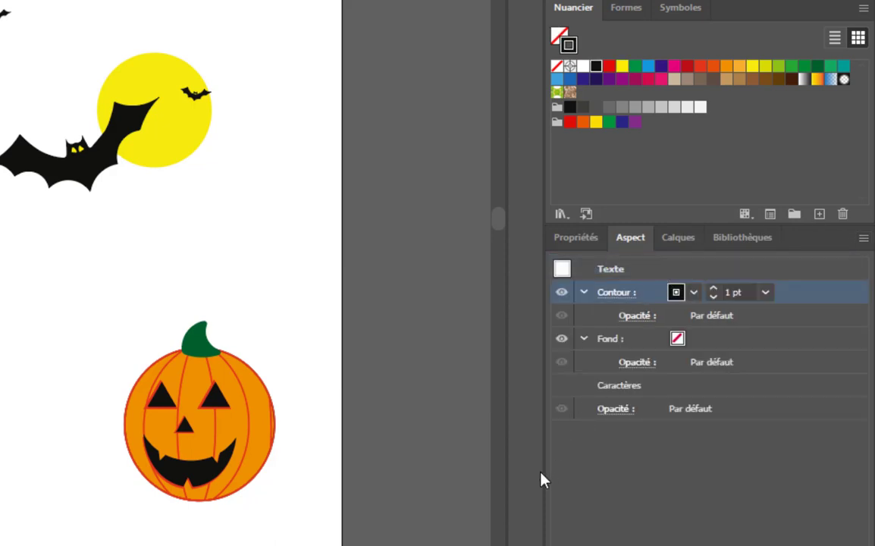
left_click(713, 289)
left_click_drag(645, 299, 646, 374)
Step: Set the new fill in the "Concours de costumes" text's appearance to yellow
left_click(674, 295)
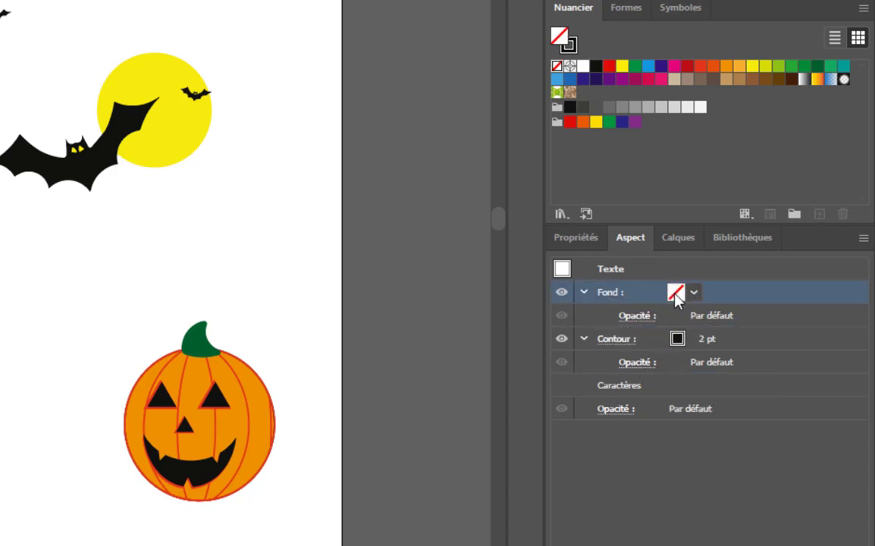
left_click(695, 294)
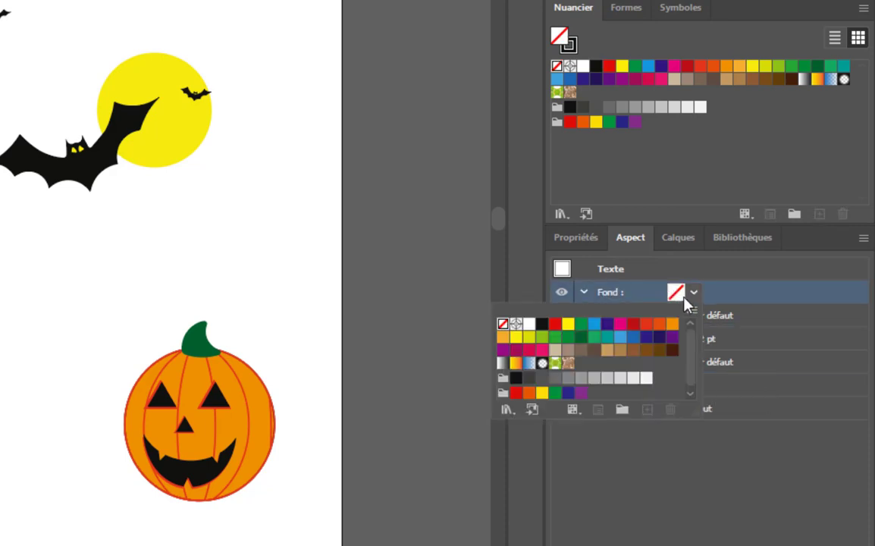
left_click(568, 326)
left_click(655, 488)
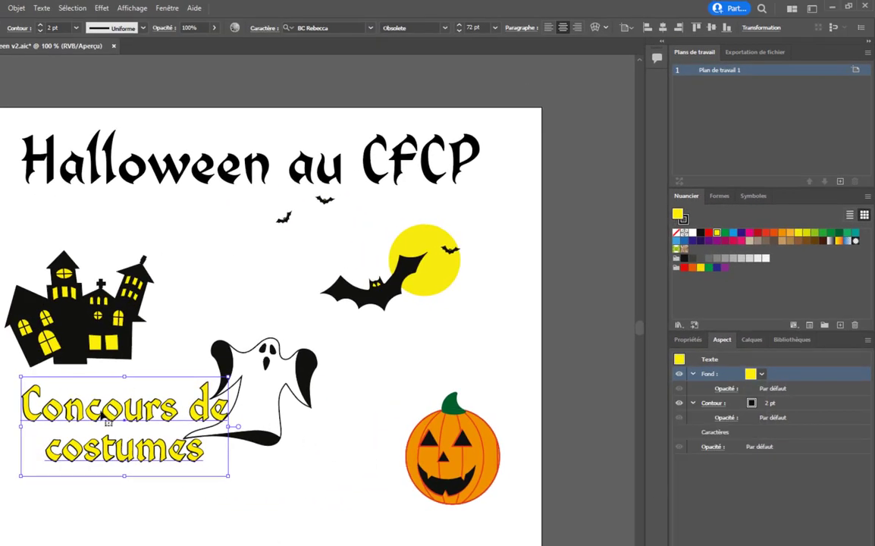
Step: Move "Concours de costumes" above the pumpkin, raise the title slightly, and move the moon with its large and small bats up behind "CFCP"
left_click_drag(100, 418, 376, 303)
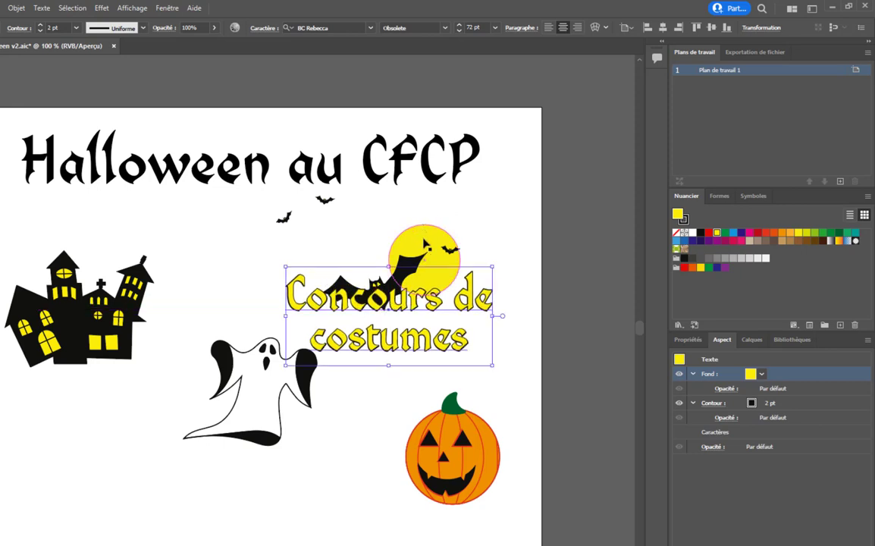
left_click_drag(427, 246, 450, 195)
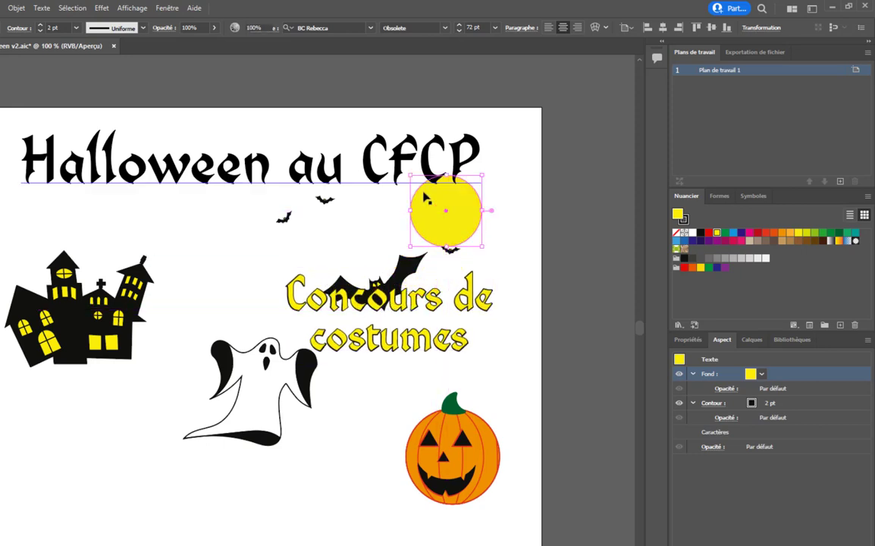
left_click_drag(321, 178, 326, 166)
left_click_drag(438, 237, 437, 212)
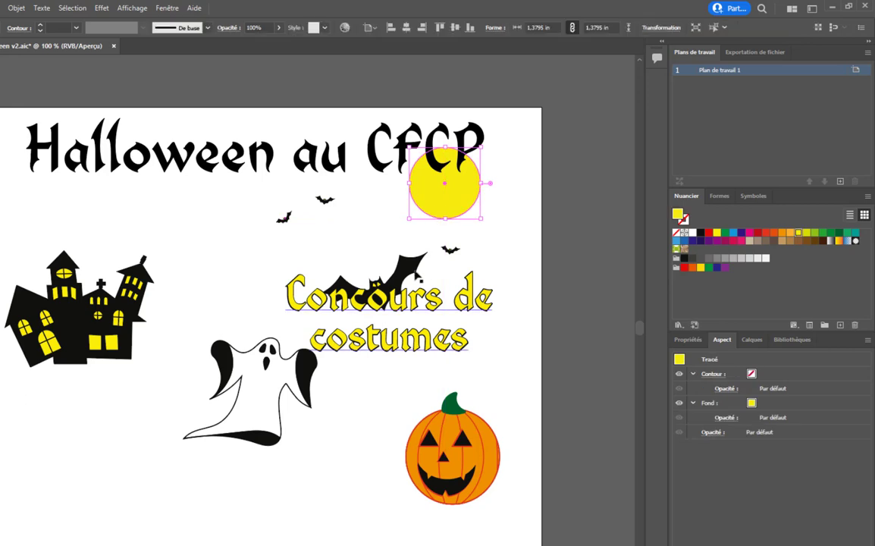
left_click_drag(401, 277, 434, 199)
left_click_drag(450, 249, 476, 178)
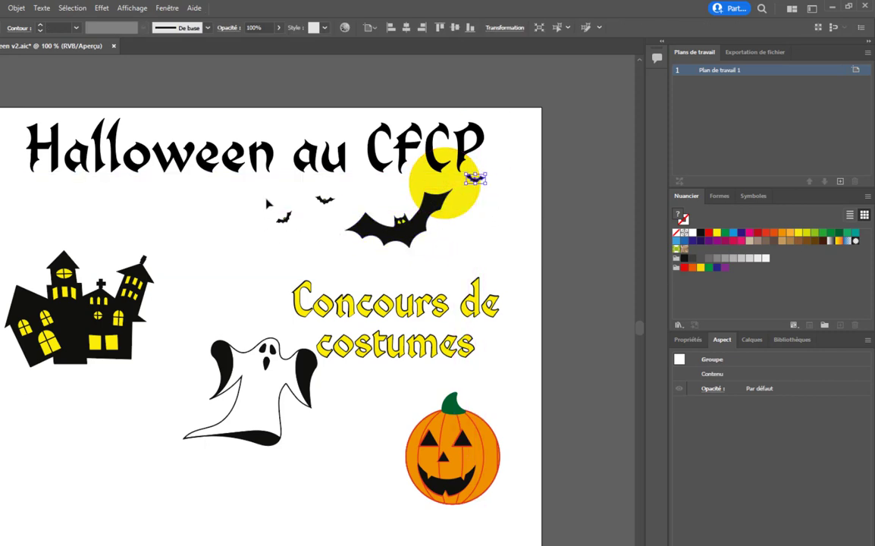
Step: Move the two remaining small bats together up and to the right, between the title and the large bat
left_click_drag(309, 221, 341, 198)
left_click(271, 240)
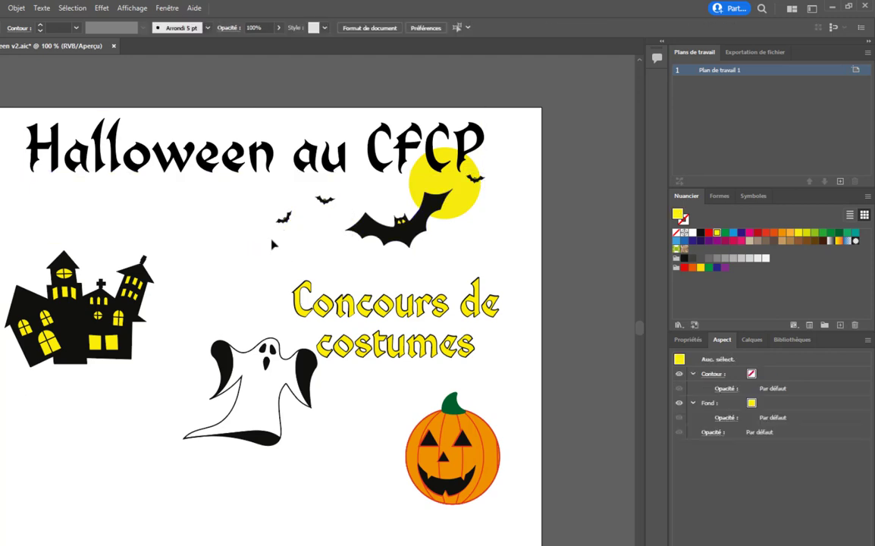
left_click_drag(266, 232, 341, 189)
key("ctrl+g")
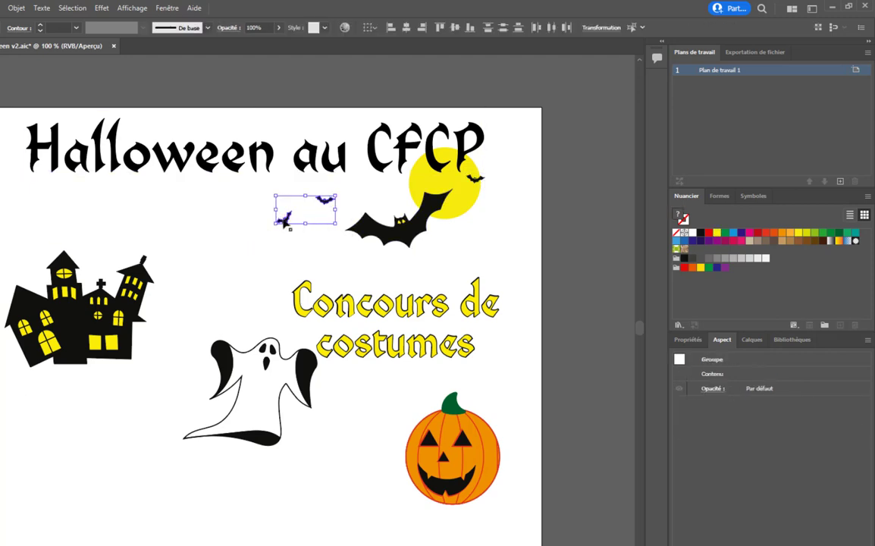
left_click_drag(288, 220, 303, 208)
left_click(365, 261)
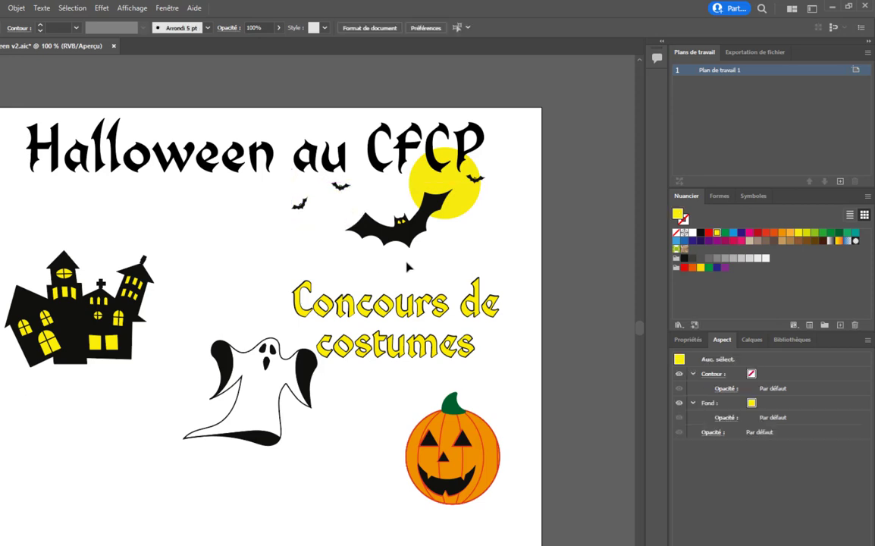
Step: Fill the "Halloween au CFCP" title with the pumpkin's orange
left_click(120, 163)
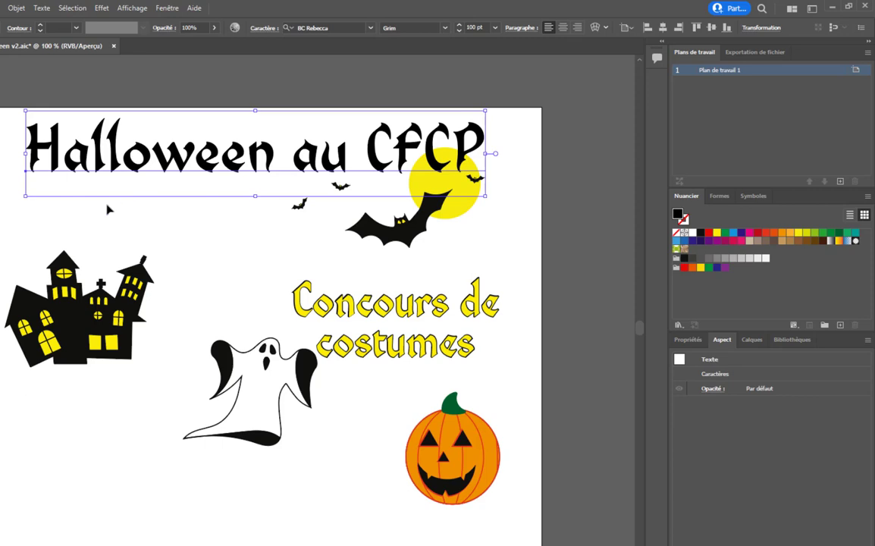
left_click(694, 341)
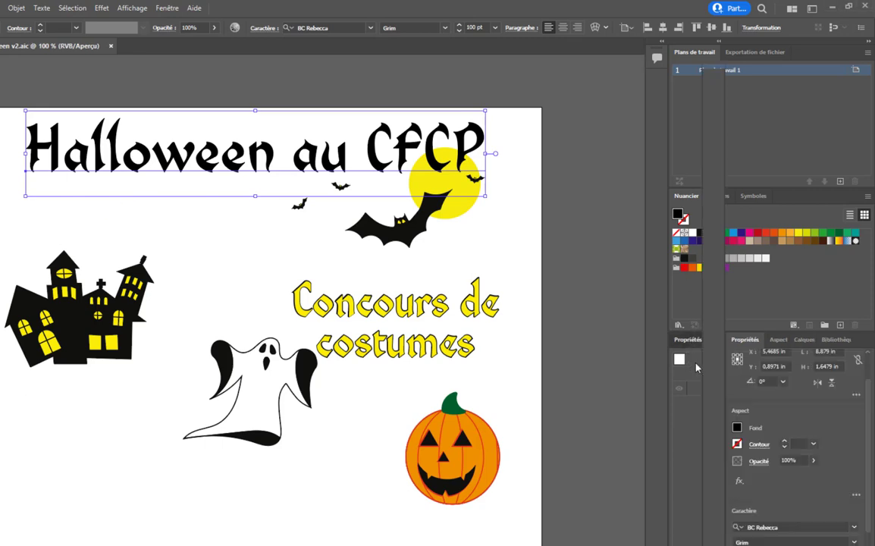
left_click(738, 429)
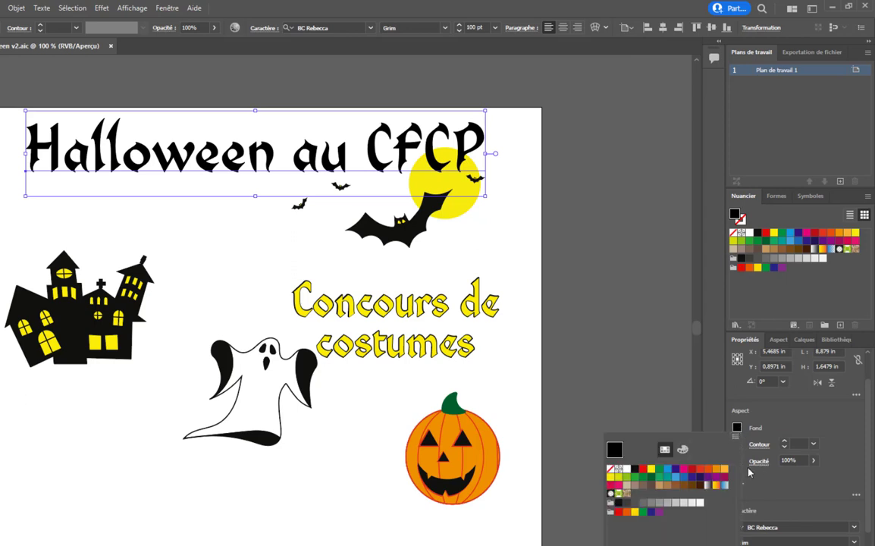
left_click(716, 469)
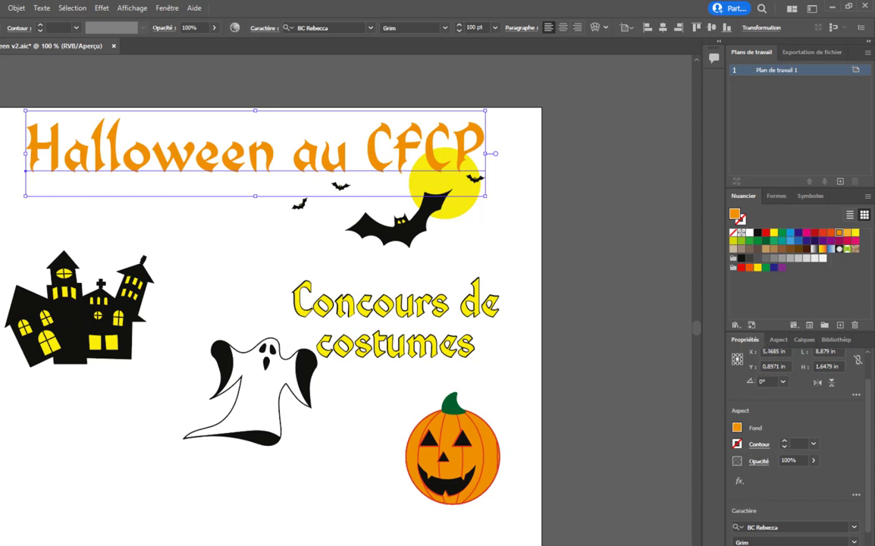
Step: Add a new 2 pt black contour to the "Halloween au CFCP" title's appearance and place it beneath the fill
left_click(780, 340)
left_click(868, 341)
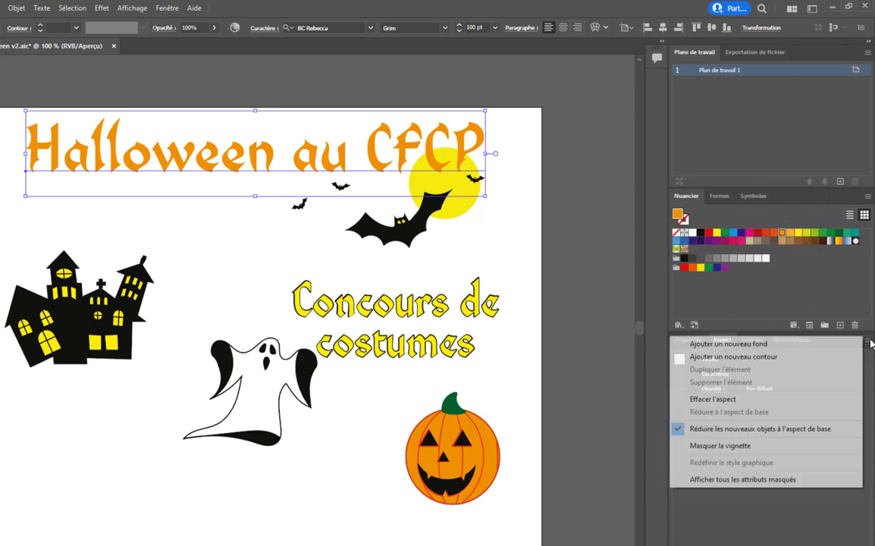
left_click(736, 362)
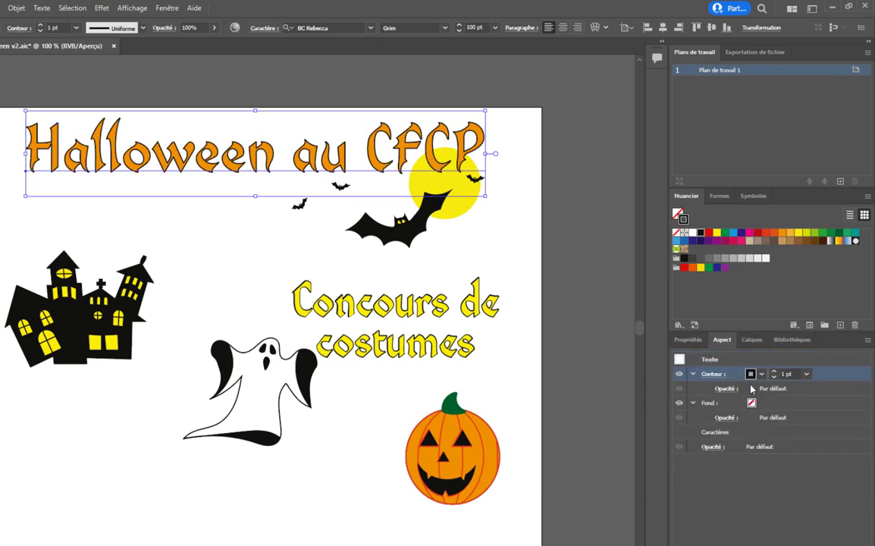
left_click(774, 371)
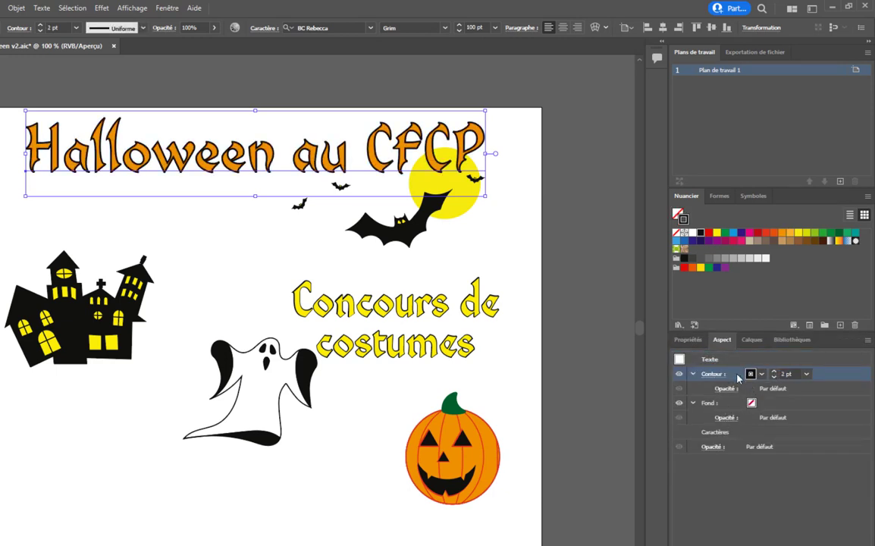
left_click_drag(738, 377, 731, 423)
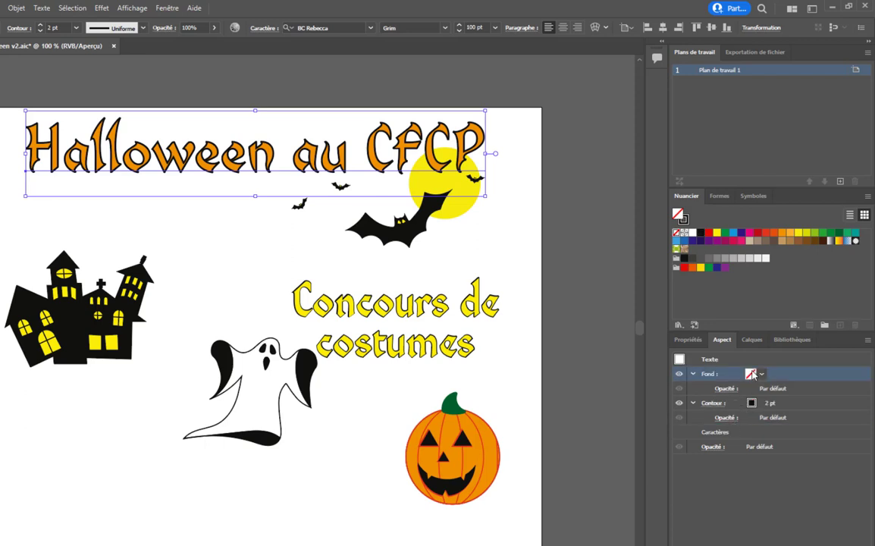
Step: Set the new fill in the title's appearance to the orange C=0 M=50 J=100 N=0
left_click(757, 375)
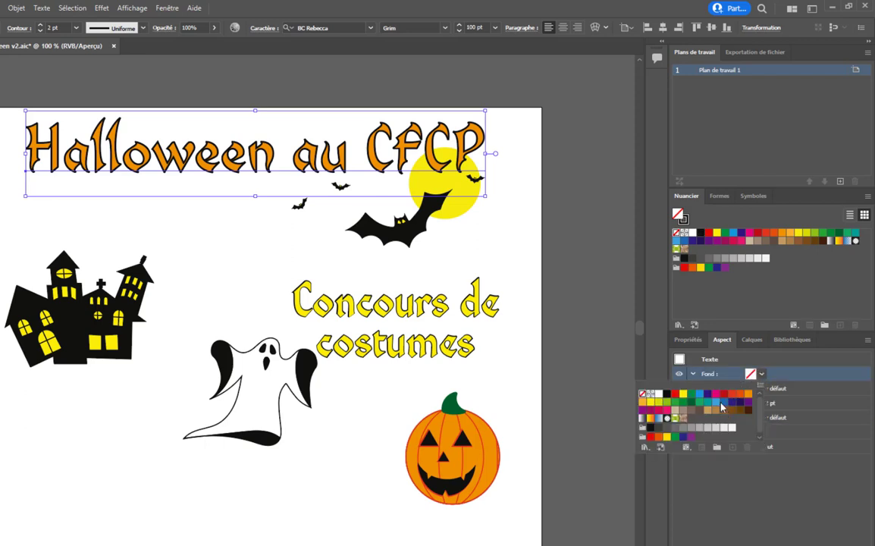
left_click(748, 394)
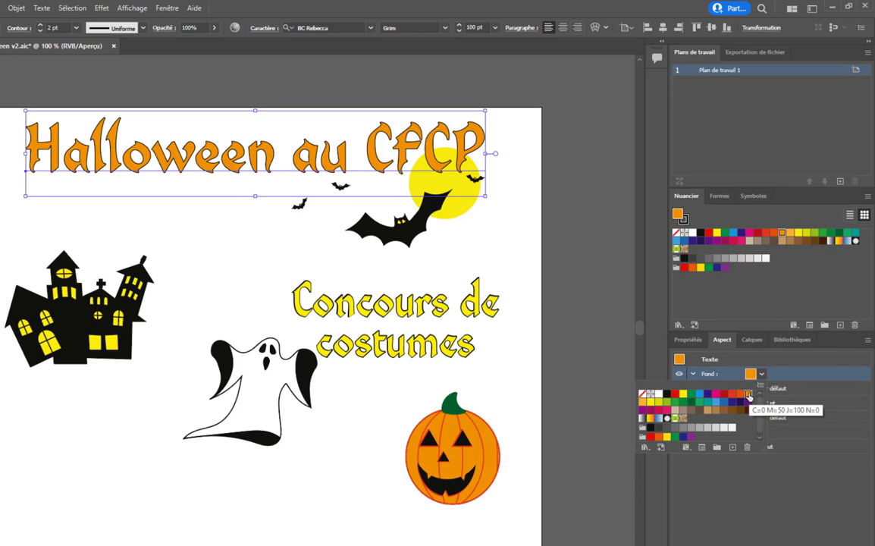
left_click(751, 471)
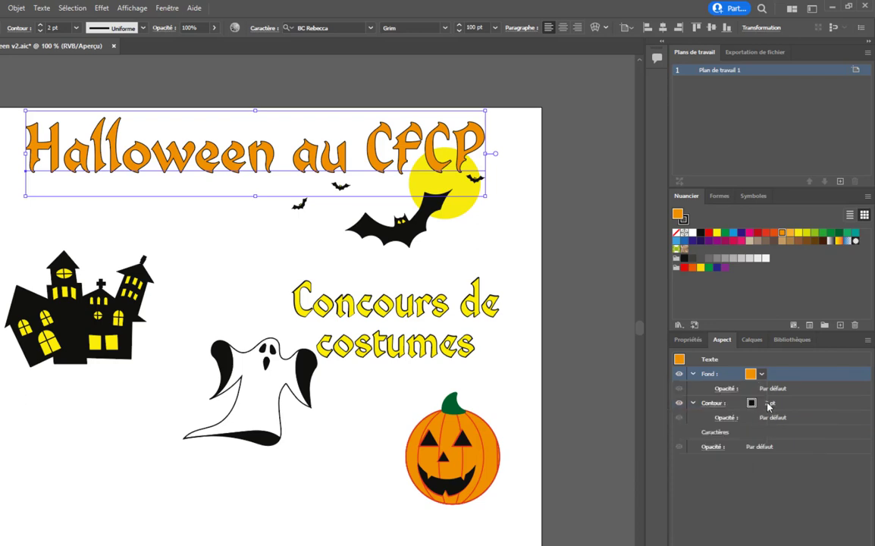
Step: Set the contour weight of the "Halloween au CFCP" title to 4 pt
left_click(769, 405)
left_click(775, 403)
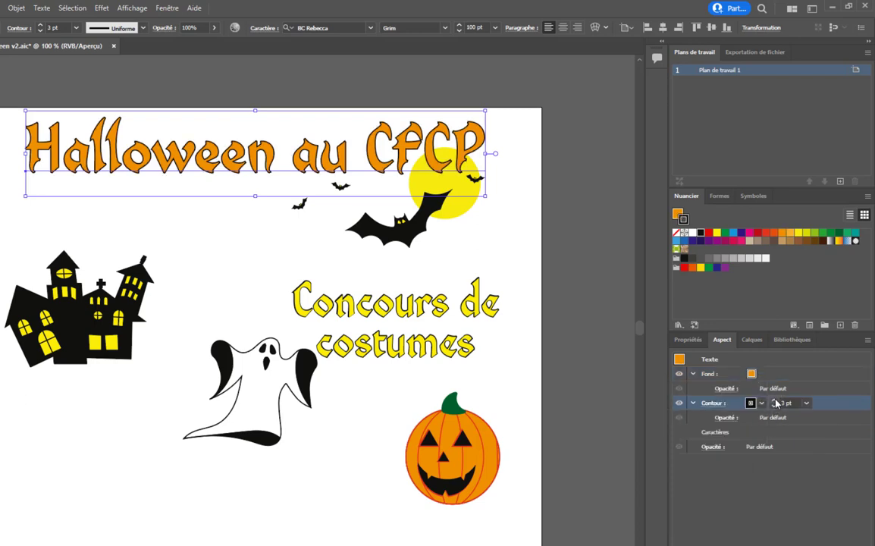
left_click(775, 403)
left_click(775, 402)
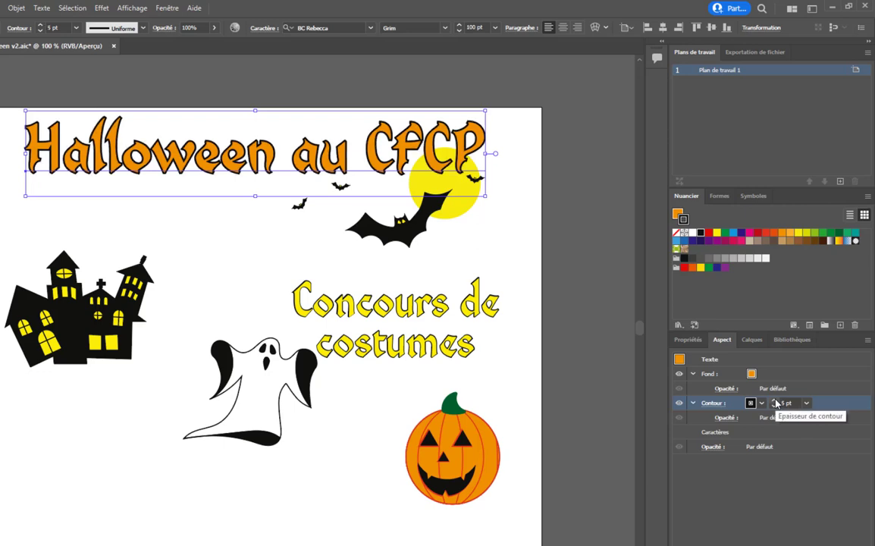
left_click(775, 406)
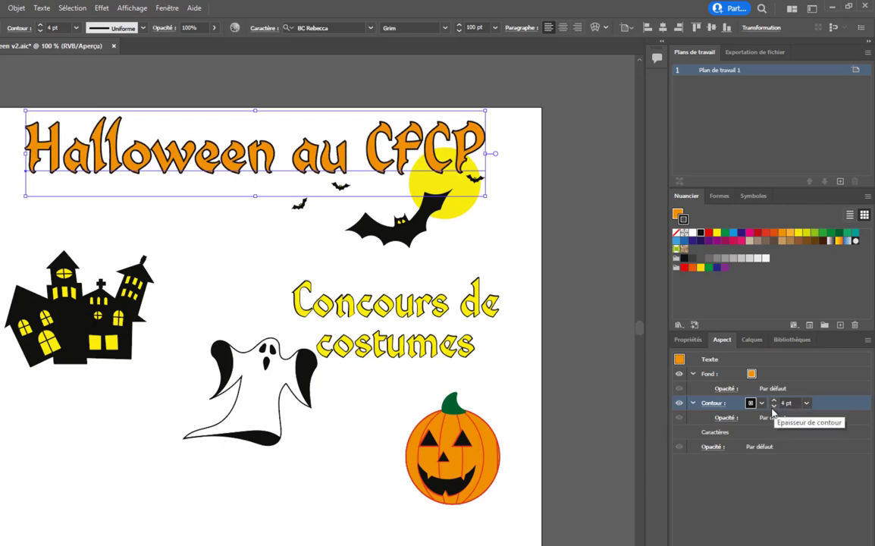
Step: Set the "Concours de costumes" contour to 3 pt and move the text up, just beneath the large bat
left_click(390, 323)
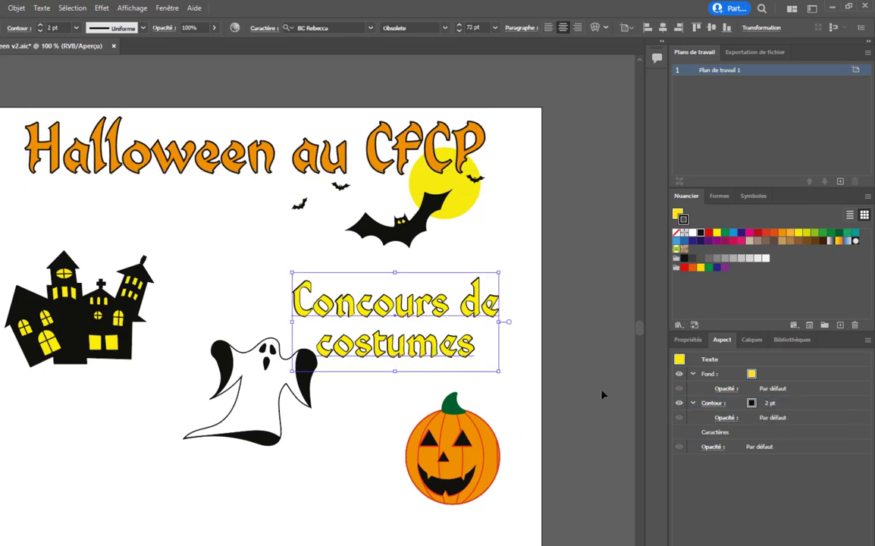
left_click(764, 407)
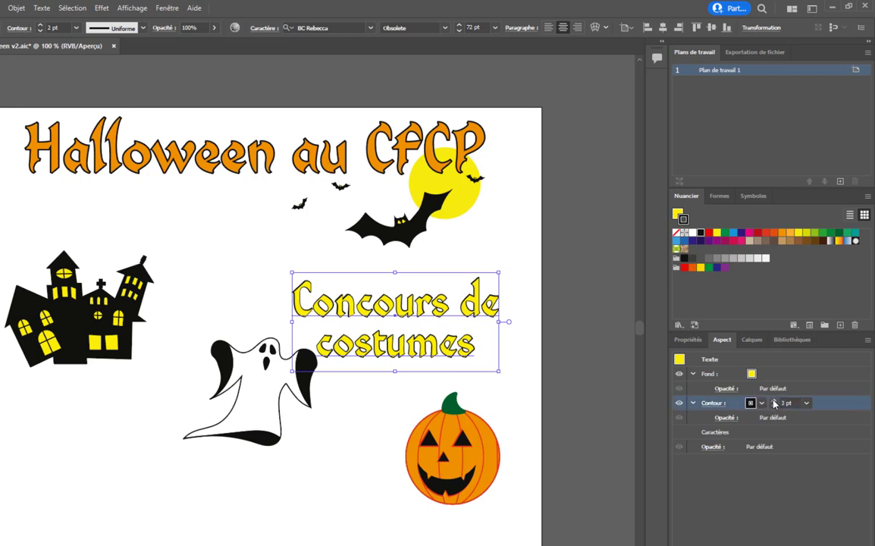
left_click(774, 402)
left_click(504, 400)
mouse_move(445, 350)
left_mouse_down()
mouse_move(459, 342)
mouse_move(451, 320)
mouse_move(430, 325)
mouse_move(439, 324)
left_mouse_up()
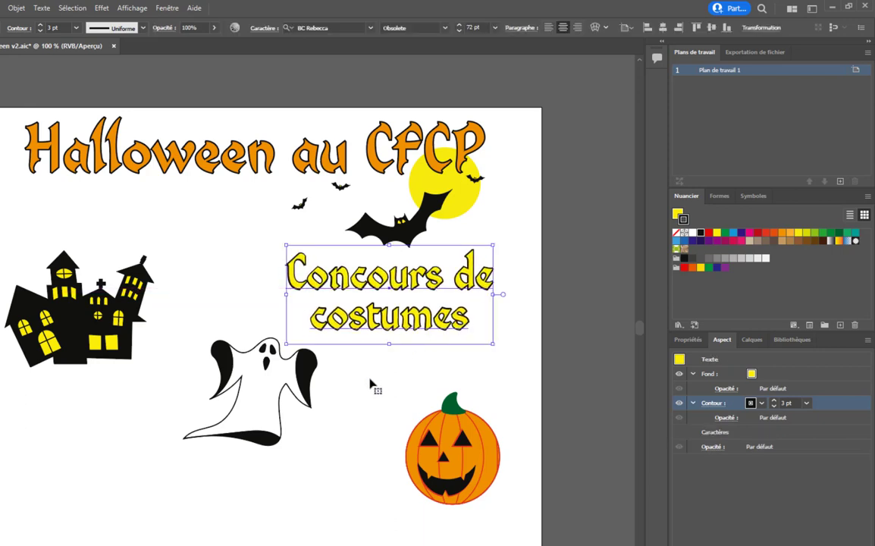
left_click(362, 398)
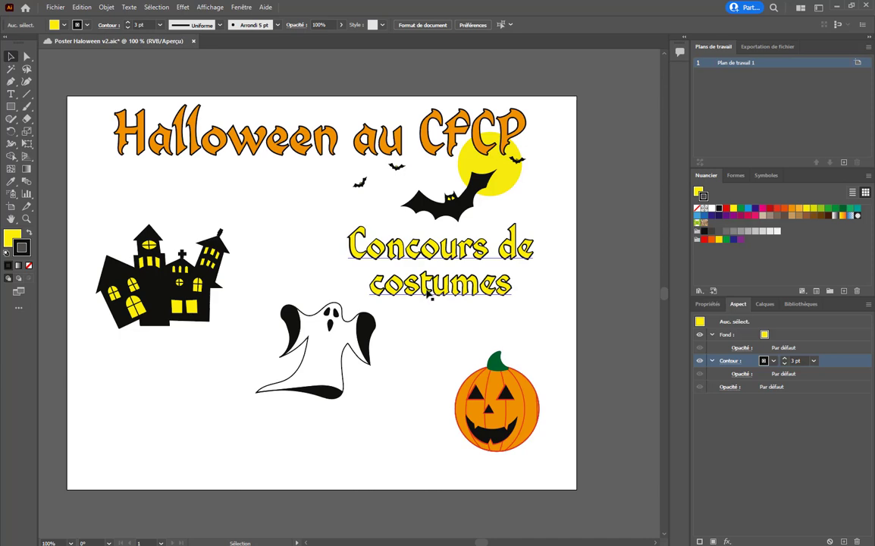
Step: Duplicate "Concours de costumes" below the haunted house and replace the copy's wording with "3 prix à gagner!", broken onto a second line before "gagner!"
left_click_drag(428, 296, 231, 417)
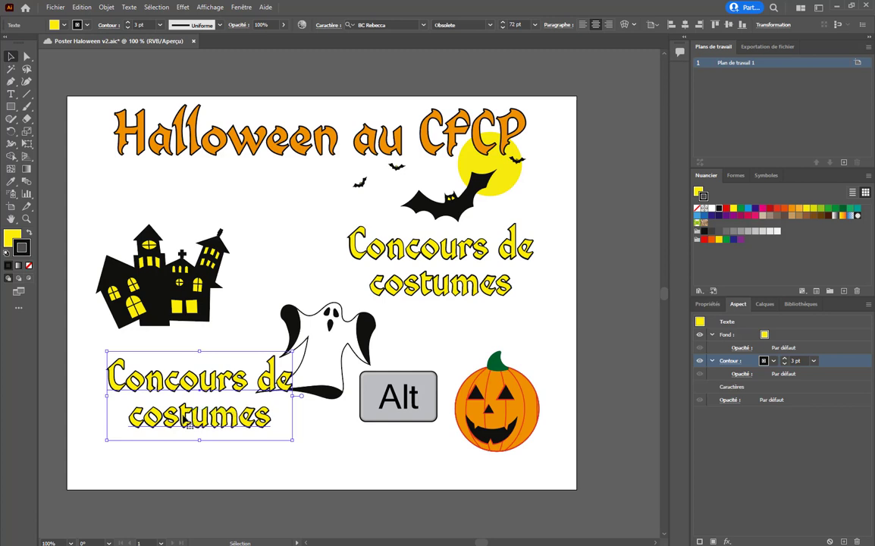
double_click(182, 414)
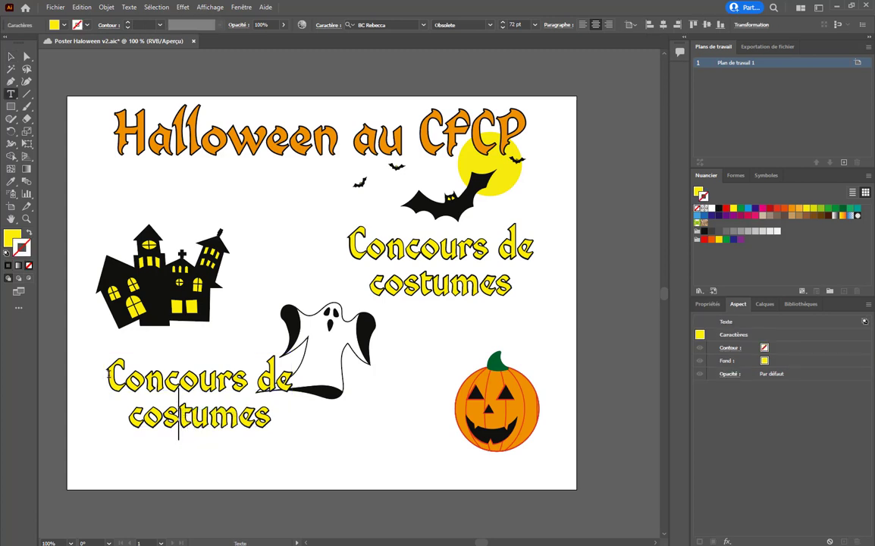
left_click_drag(107, 371, 274, 410)
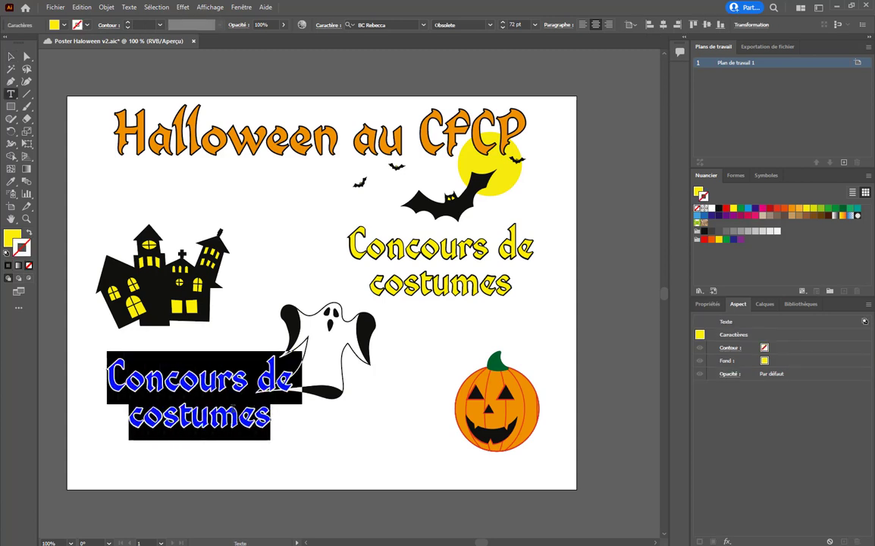
type("3 prix ")
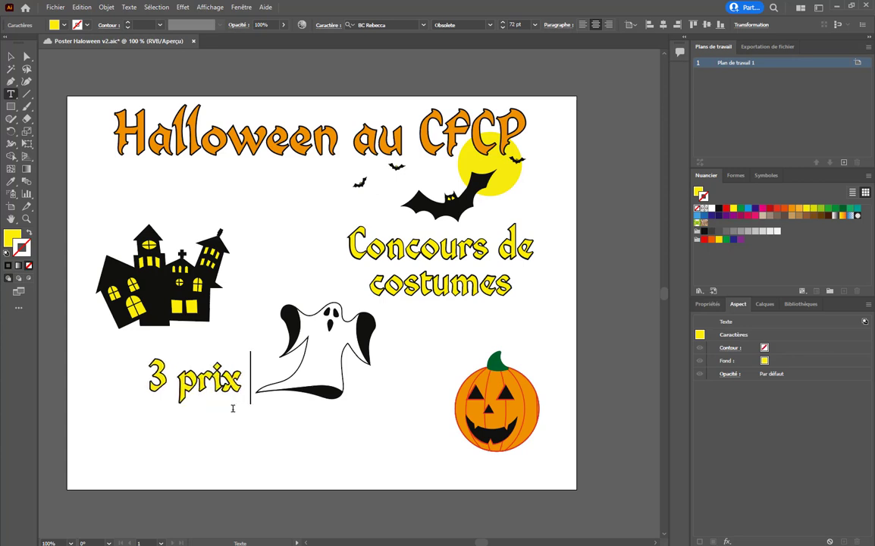
type("à ga")
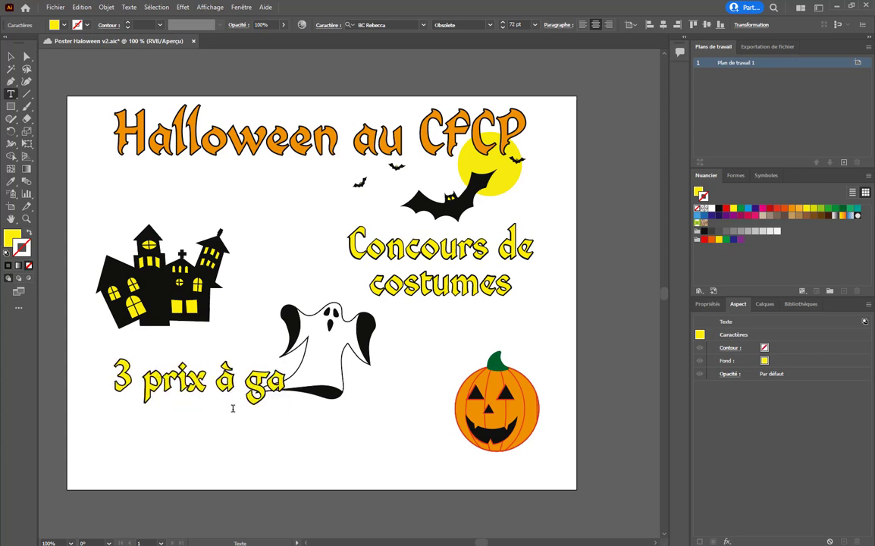
type("gner")
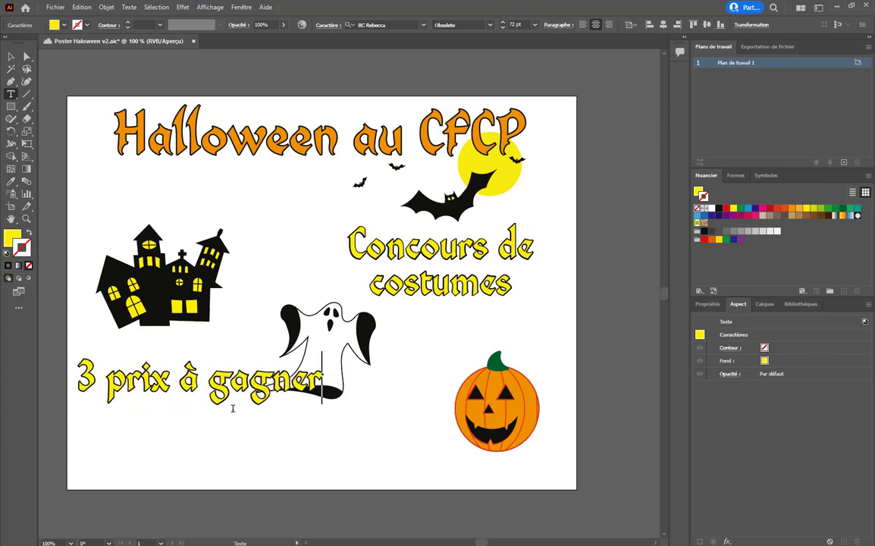
type("!")
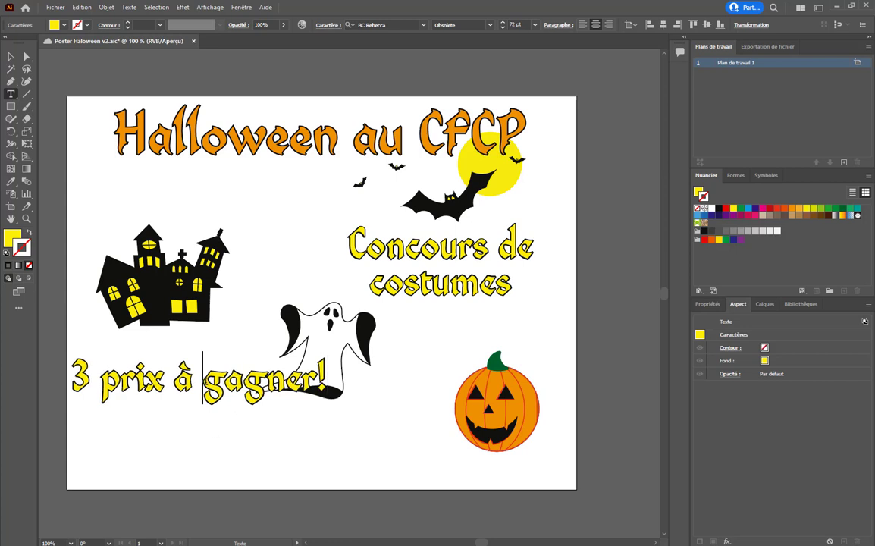
key("Return")
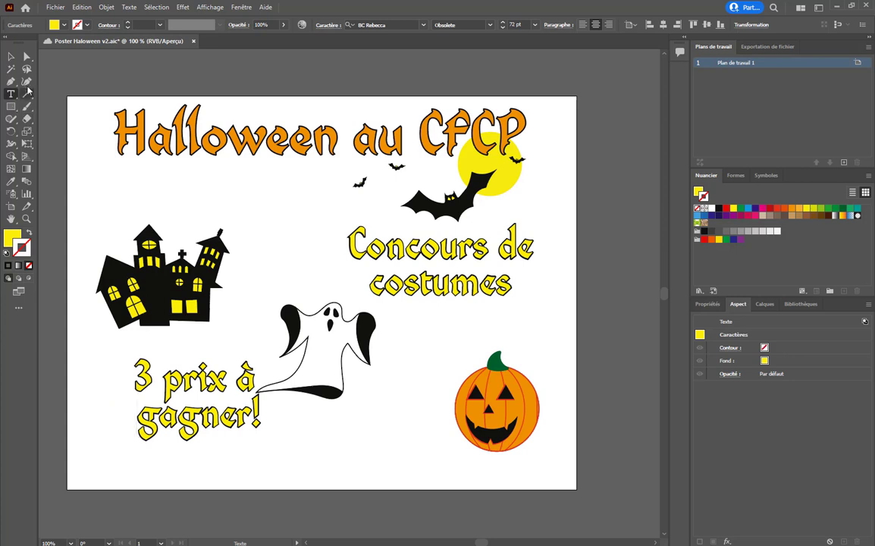
Step: Tilt "3 prix à gagner!" counterclockwise and move it up and left, directly beneath the haunted house
left_click(11, 56)
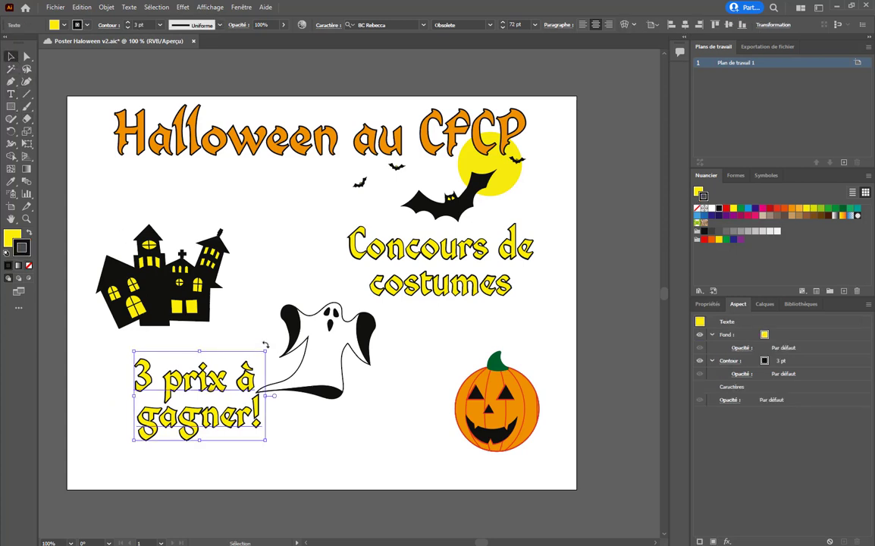
left_click_drag(270, 349, 252, 330)
left_click_drag(238, 420, 203, 402)
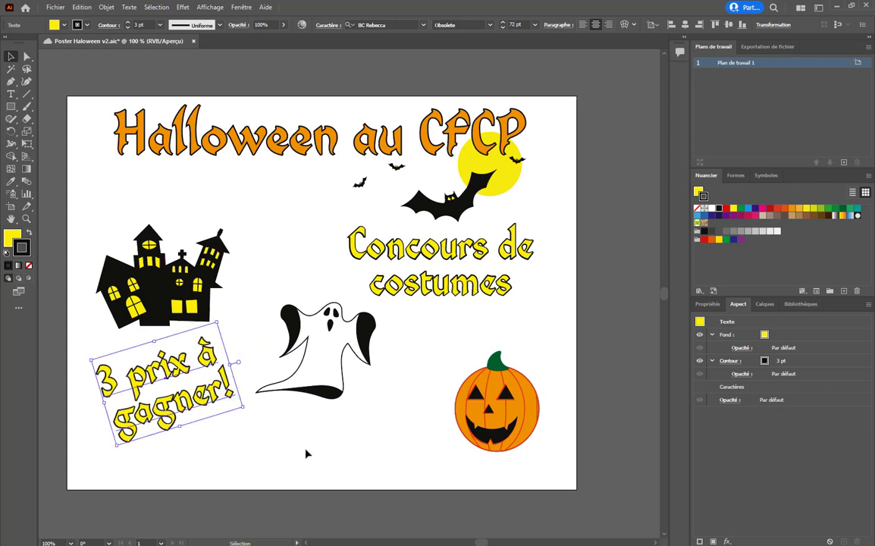
left_click(311, 458)
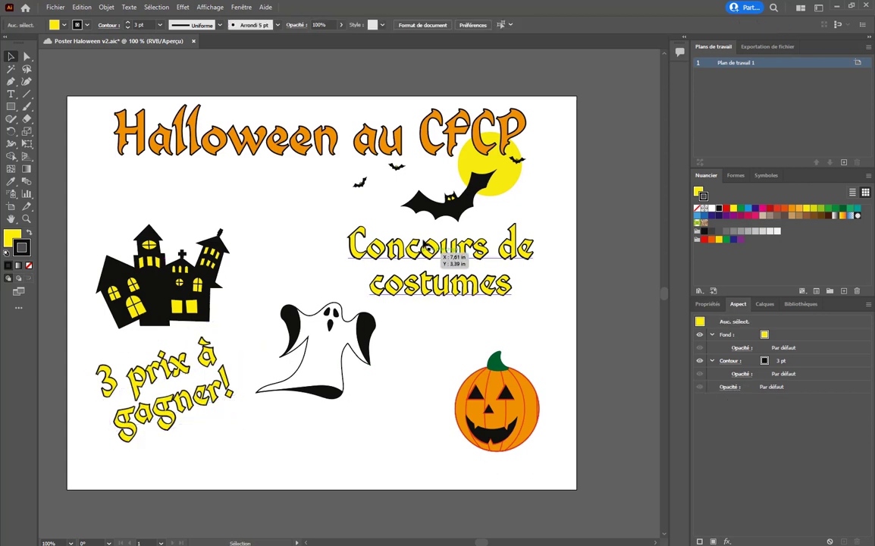
Step: Shrink the large bat, rotate it slightly counterclockwise against the moon, and lower the moon slightly
left_click(432, 202)
left_click_drag(401, 223, 419, 210)
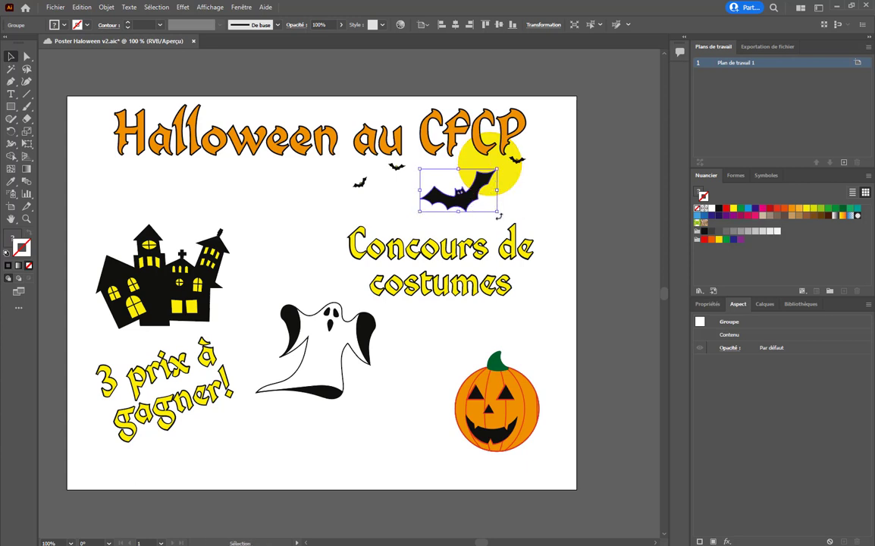
left_click_drag(499, 217, 509, 191)
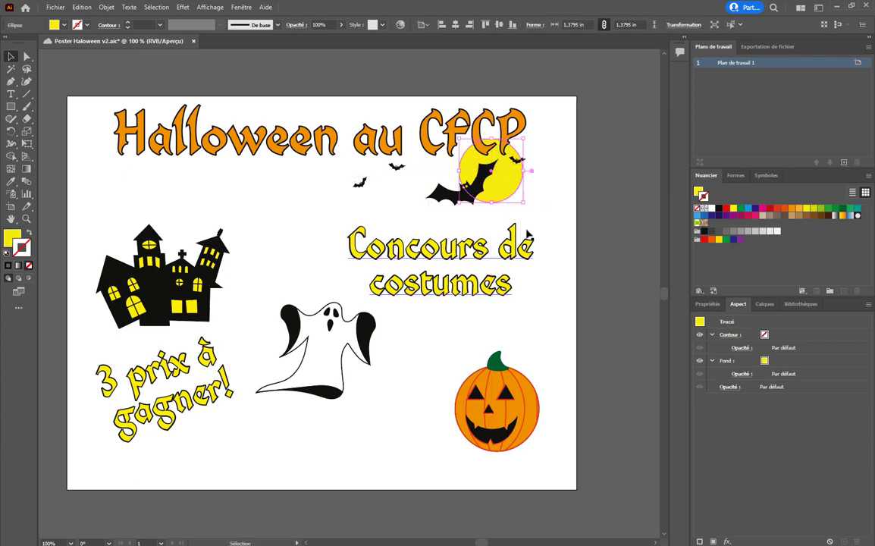
left_click(478, 208)
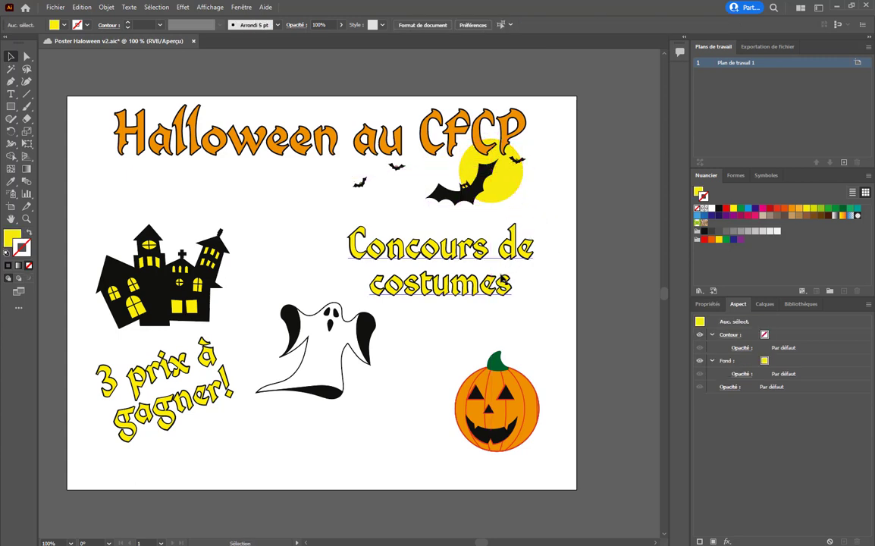
Step: Raise "Concours de costumes" slightly towards the large bat and save the poster
left_click_drag(489, 291, 489, 280)
left_click(510, 313)
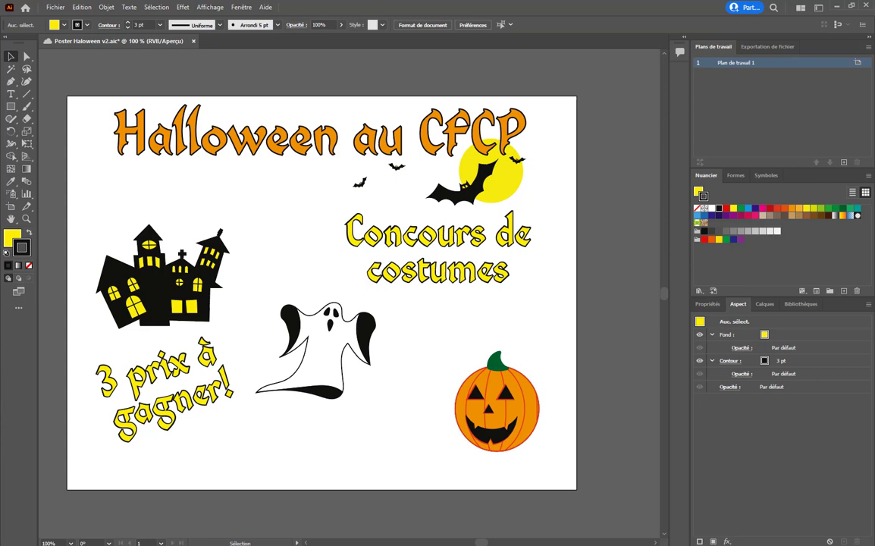
key("ctrl+s")
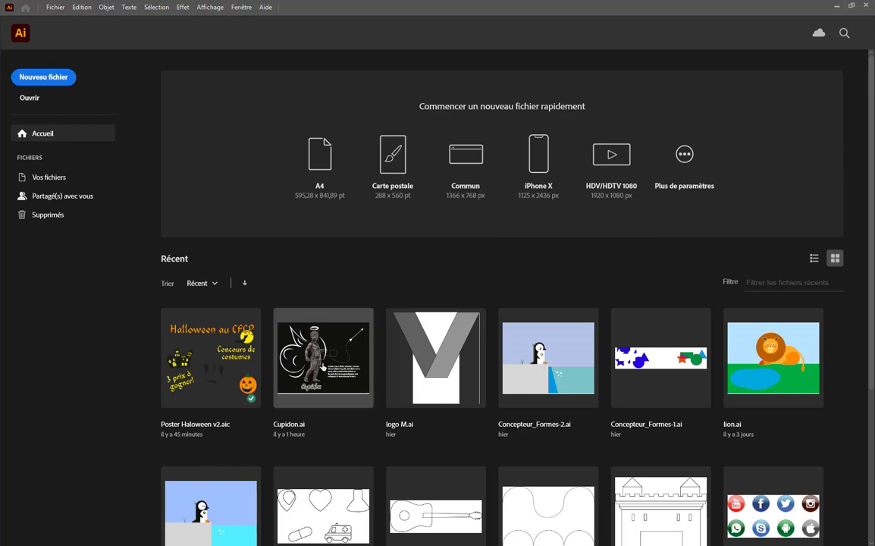
Step: Open the recent file Cupidon.ai and display its layers with the Selection tool active
left_click(322, 367)
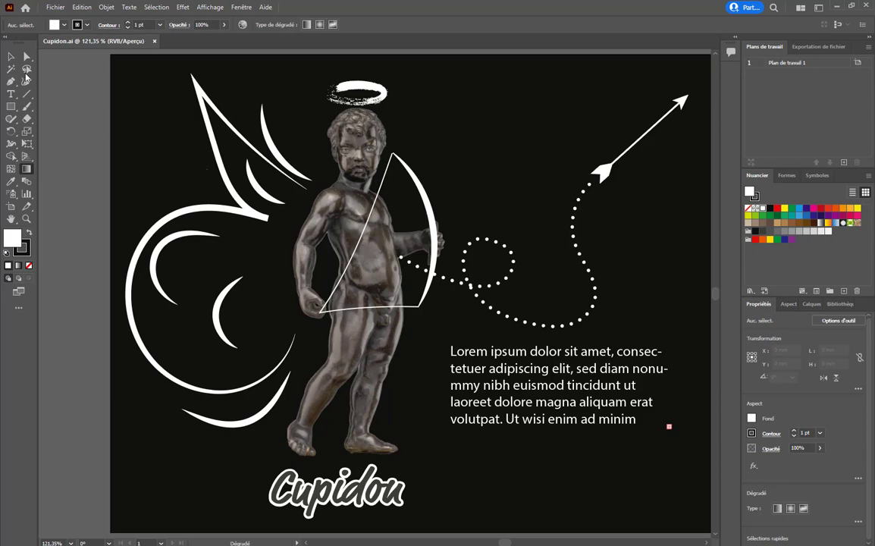
left_click(11, 56)
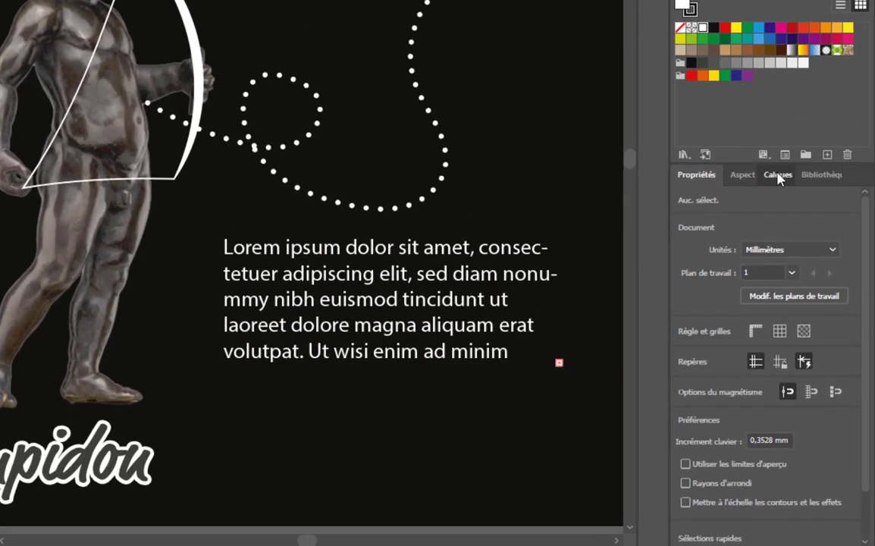
left_click(811, 304)
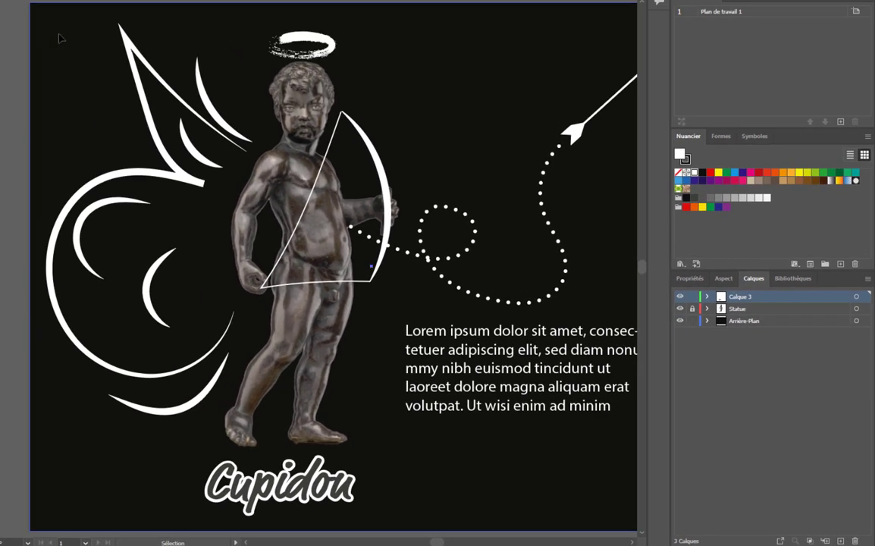
Step: Fill the black background rectangle with the "Blanc, Noir" gradient swatch
left_click(69, 41)
left_click(688, 280)
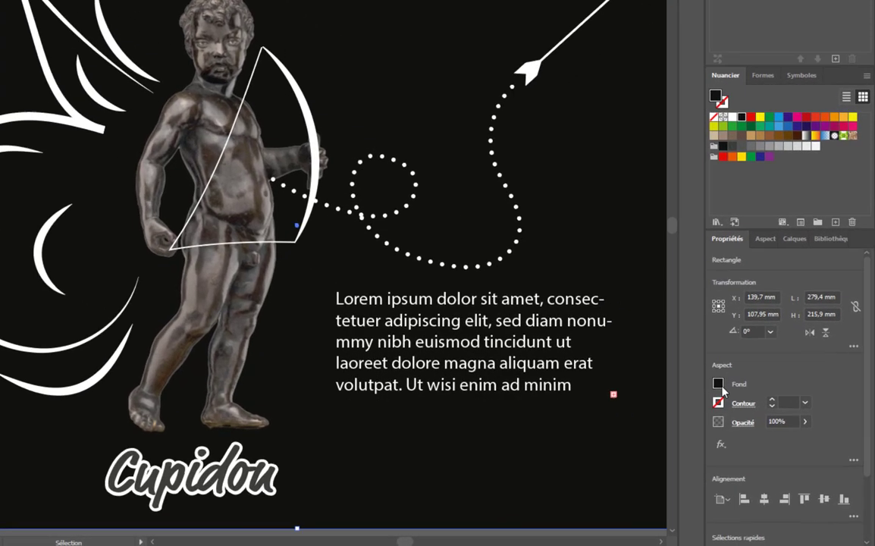
left_click(738, 405)
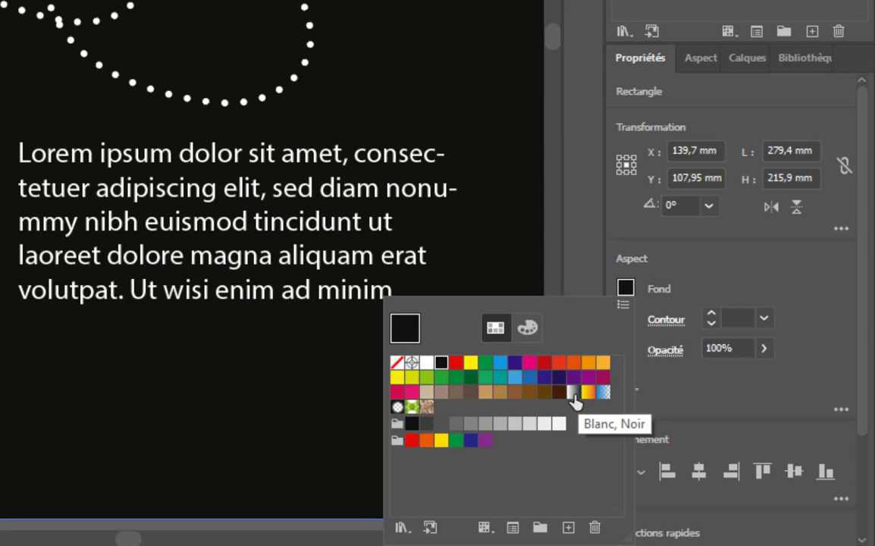
left_click(575, 401)
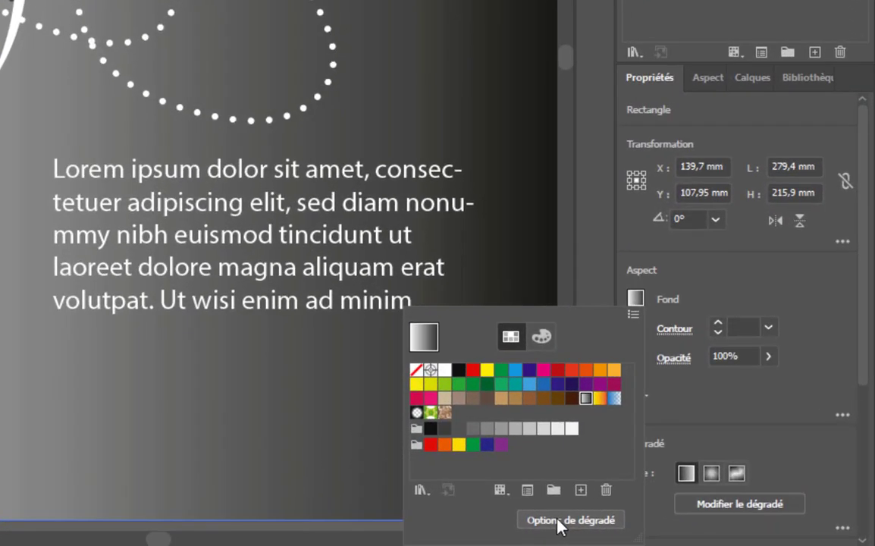
Step: Open the background's gradient options, the white stop's colour editor and its list of colour modes
left_click(561, 520)
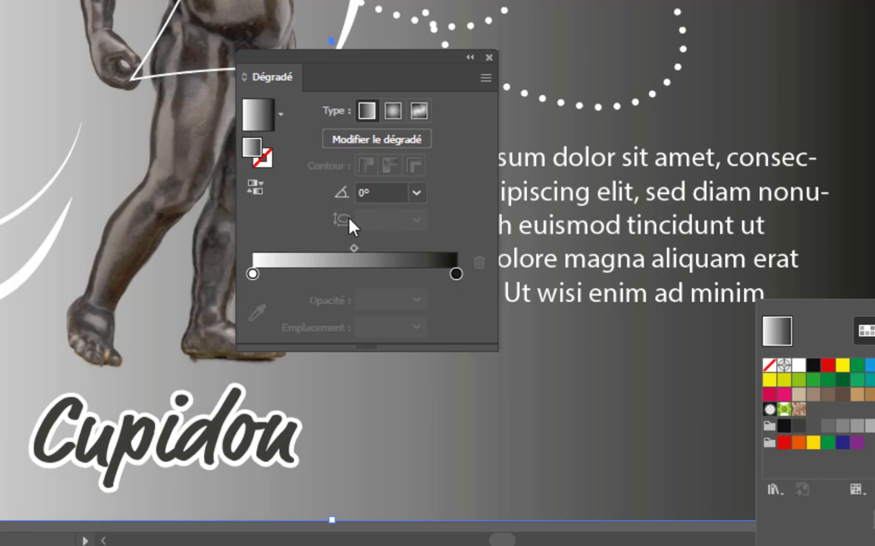
double_click(253, 273)
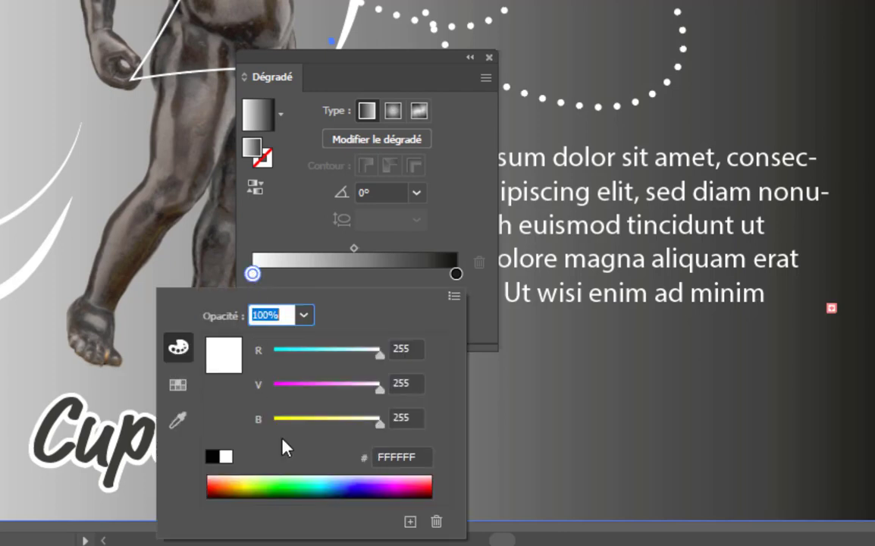
left_click(268, 215)
left_click_drag(251, 275, 253, 274)
double_click(253, 274)
left_click(253, 274)
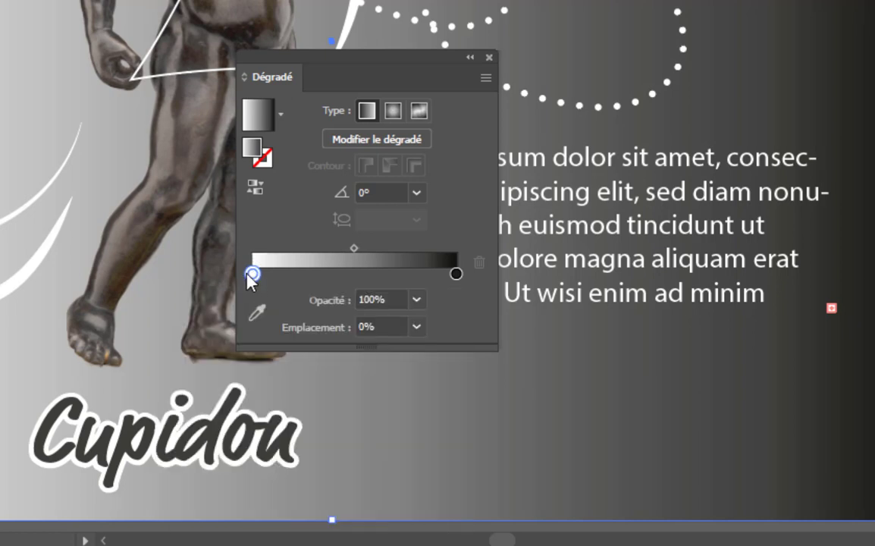
double_click(254, 273)
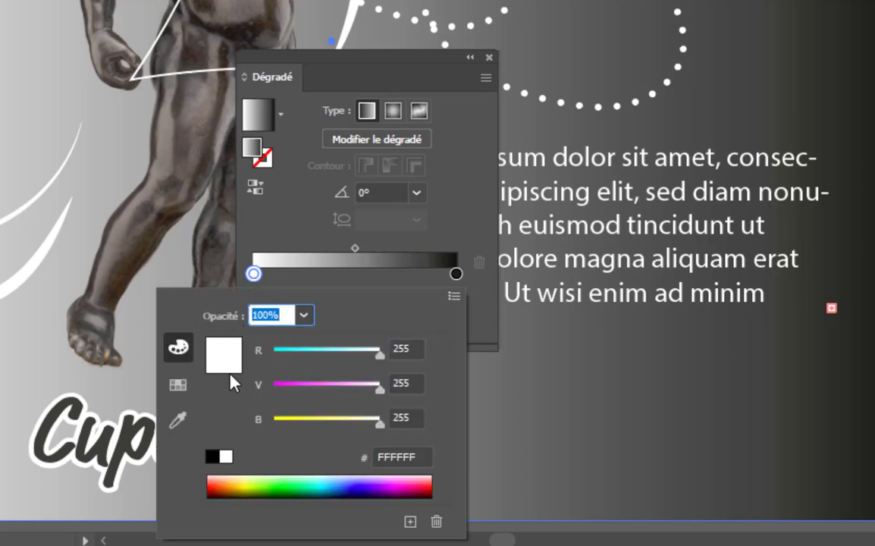
left_click(453, 298)
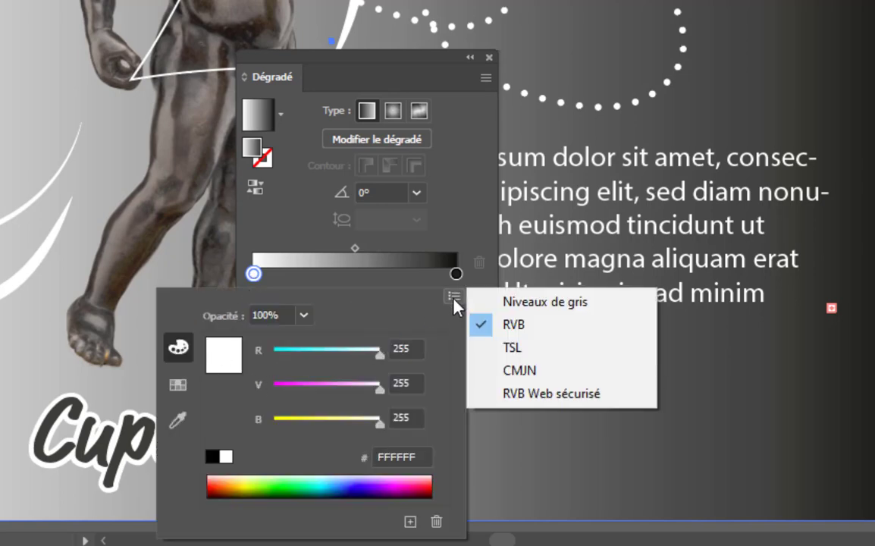
Step: Try a grayscale shade on the gradient's starting color stop and return it to white in RVB mode
left_click(526, 305)
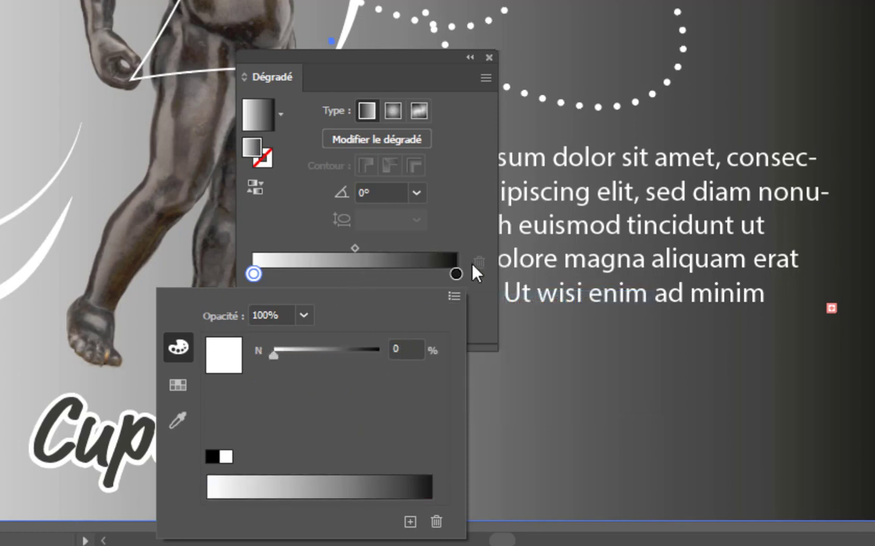
left_click_drag(243, 484, 370, 485)
left_click(226, 456)
left_click(454, 297)
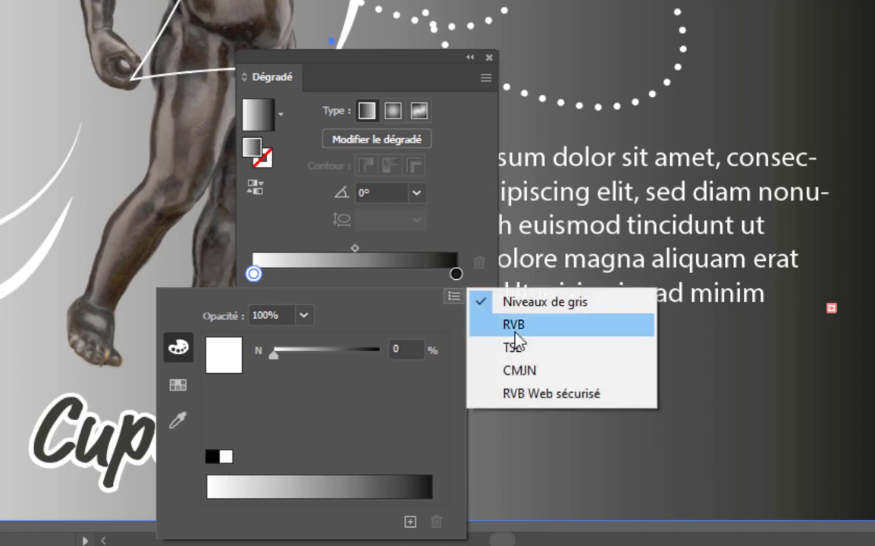
left_click(522, 337)
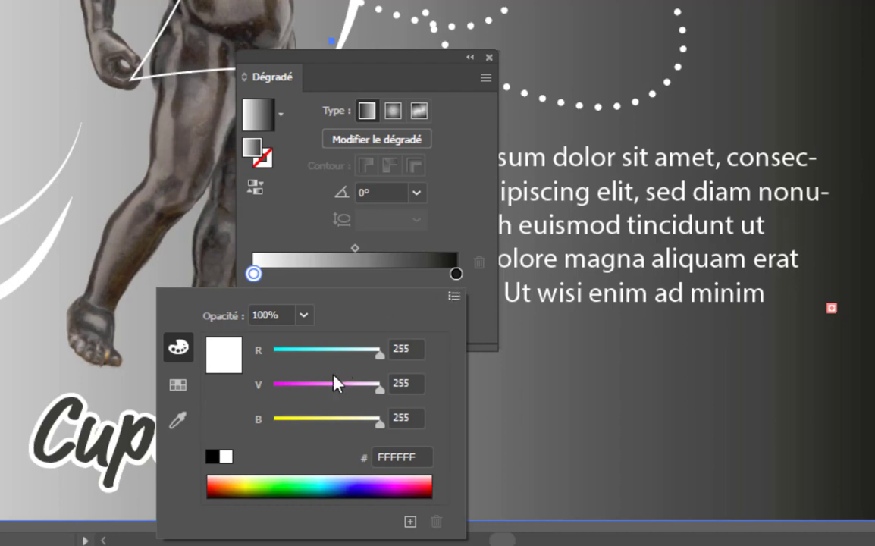
Step: Color the gradient's starting stop orange-brown, hex 943400 (R 148, V 52, B 0)
left_click(230, 484)
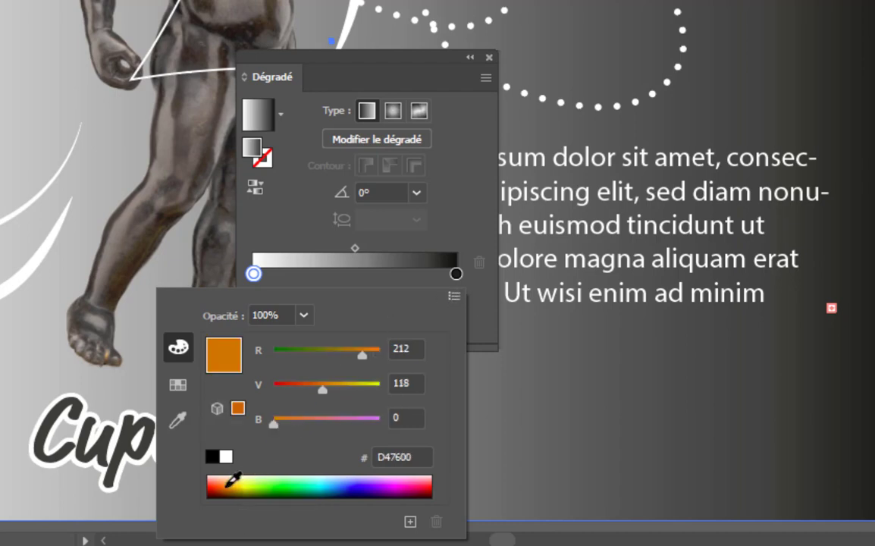
left_click_drag(230, 484, 226, 490)
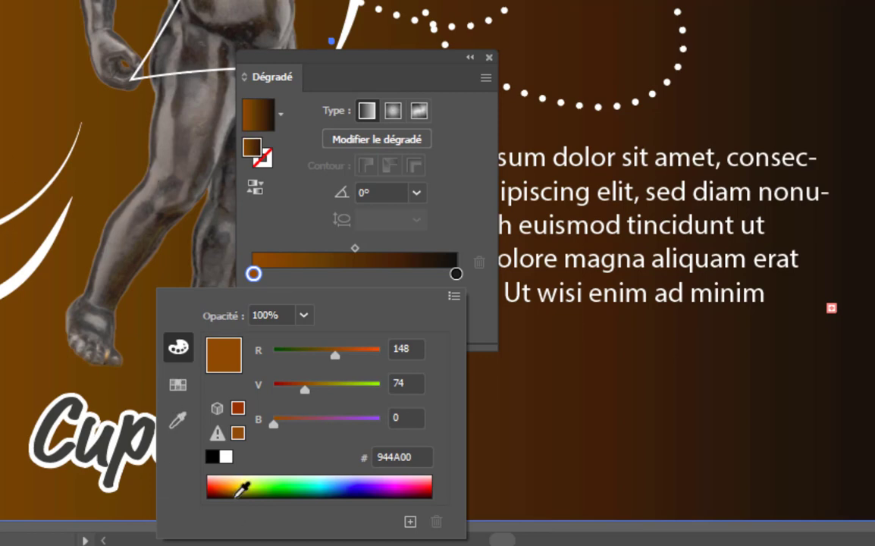
left_click_drag(305, 392, 296, 391)
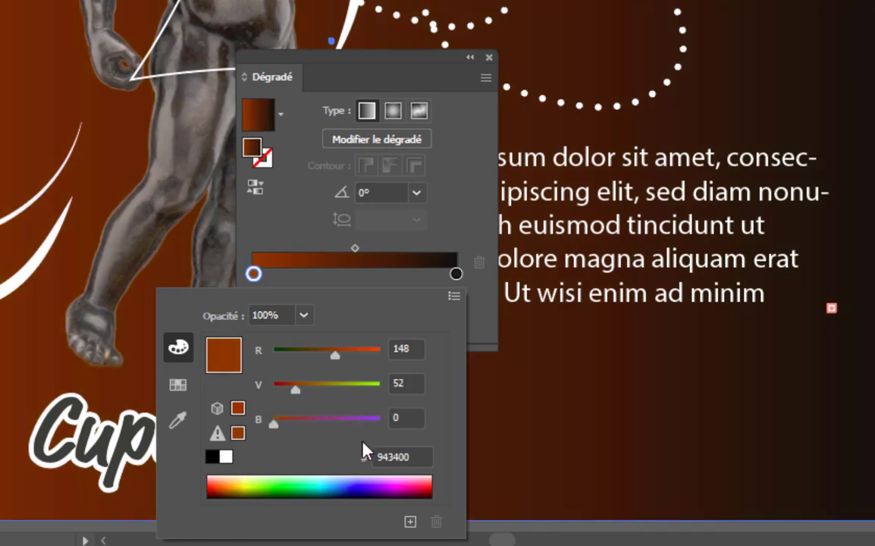
left_click(296, 227)
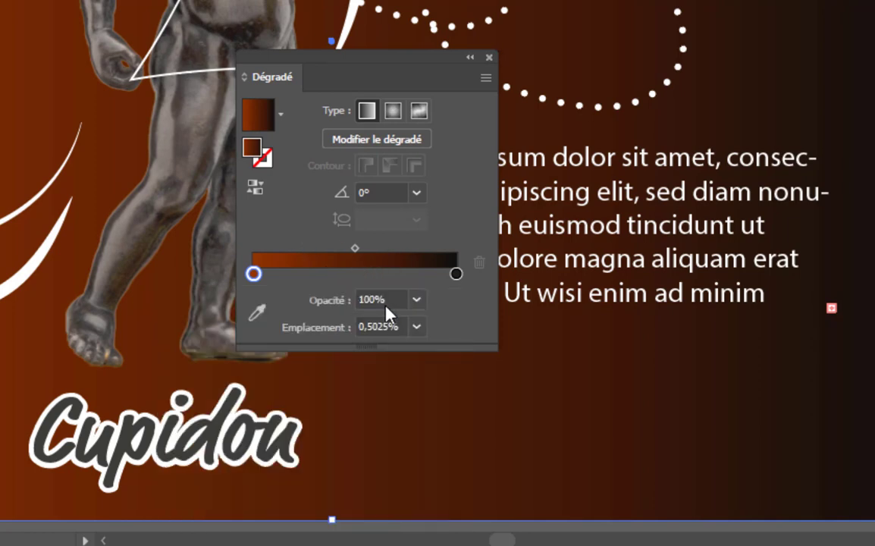
Step: Color the gradient's ending stop very dark brown, hex 290900 (R 41, V 9, B 0)
double_click(455, 276)
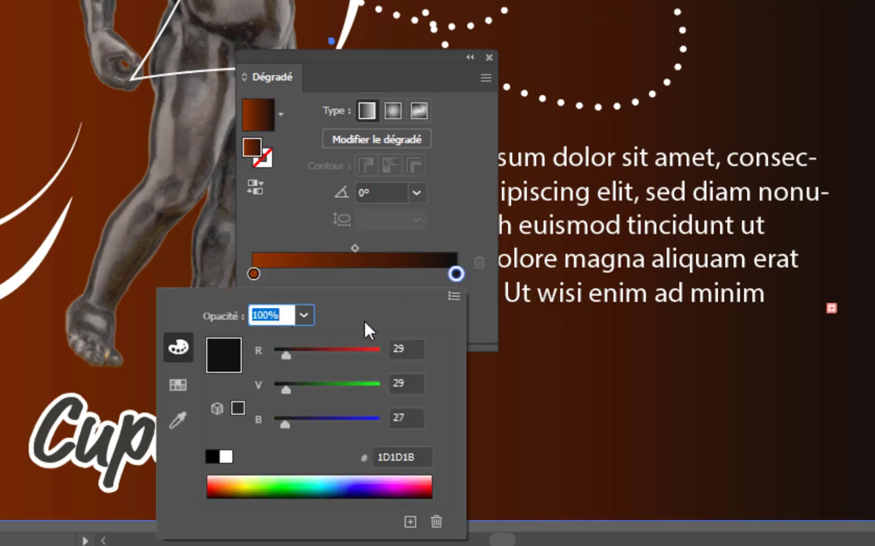
left_click(454, 296)
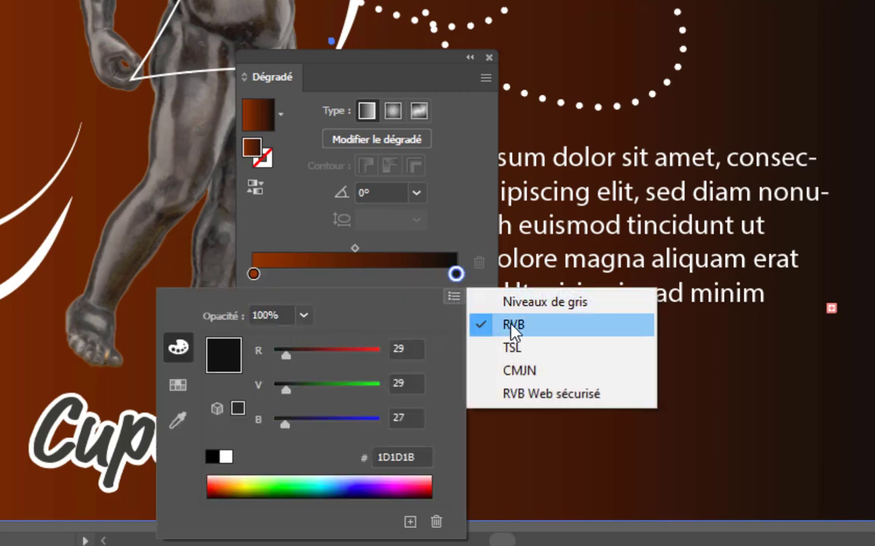
left_click(380, 312)
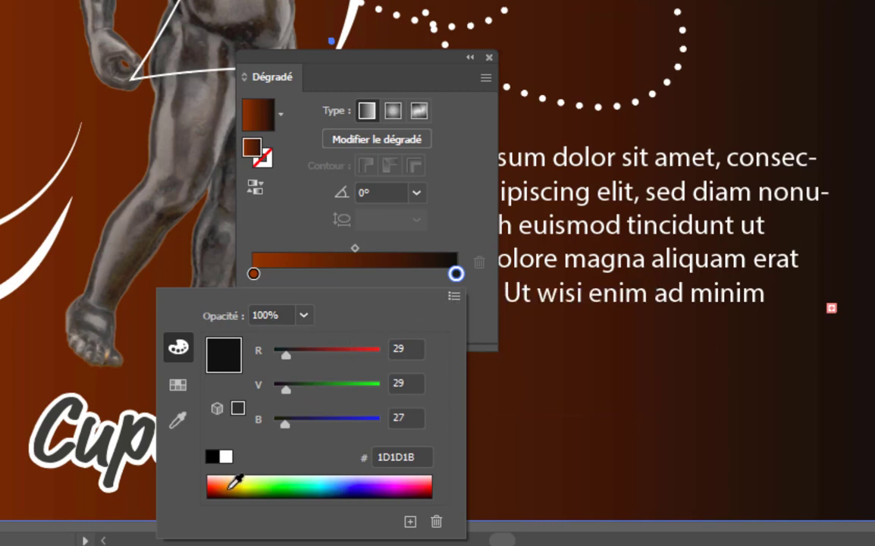
left_click_drag(234, 476, 219, 492)
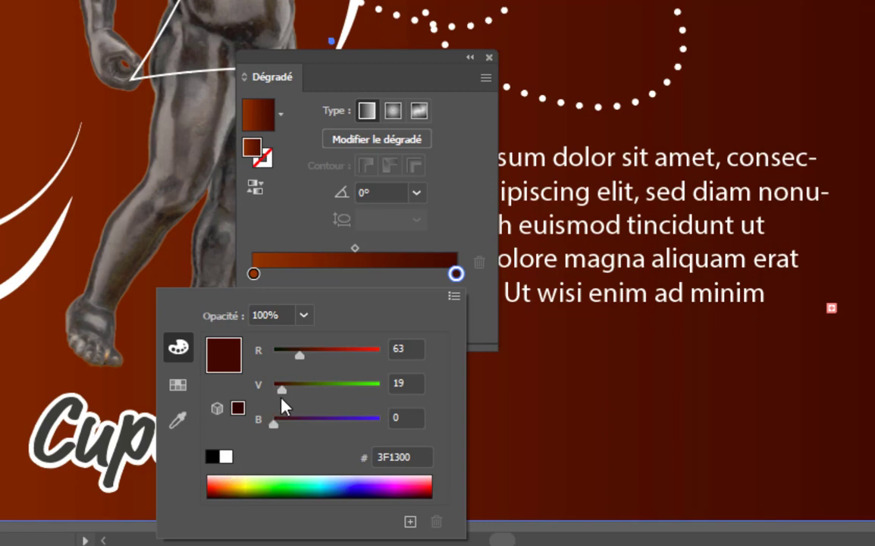
left_click_drag(300, 354, 278, 390)
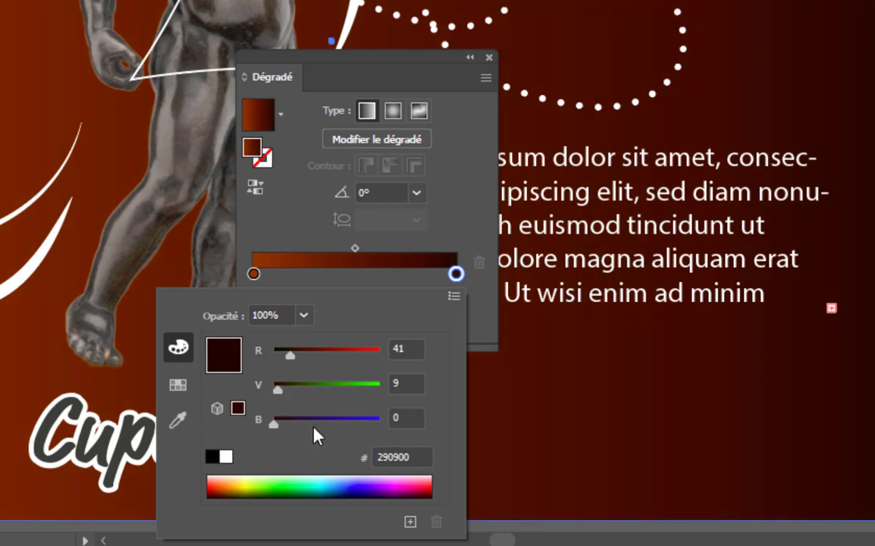
left_click(277, 229)
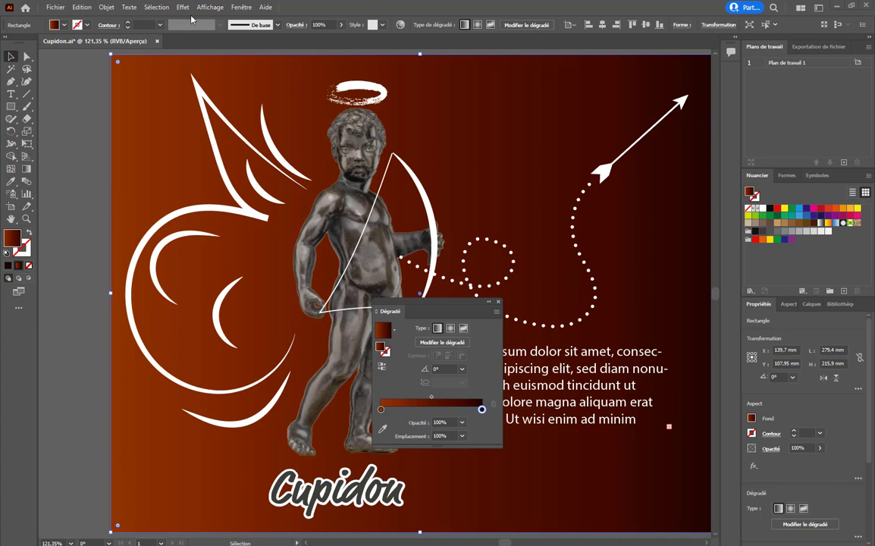
Step: Reposition the floating gradient controls higher up, beside the cupid's bow
left_click(242, 7)
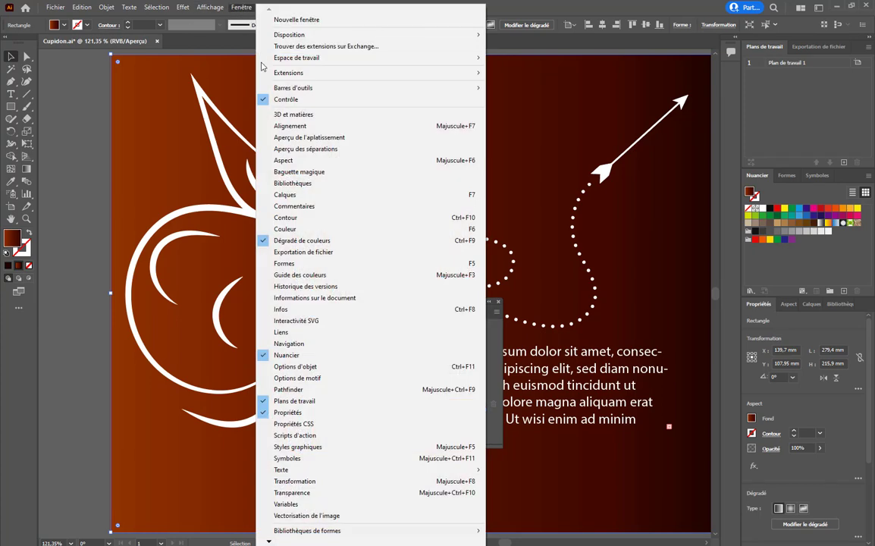
left_click(302, 241)
left_click_drag(438, 305, 505, 244)
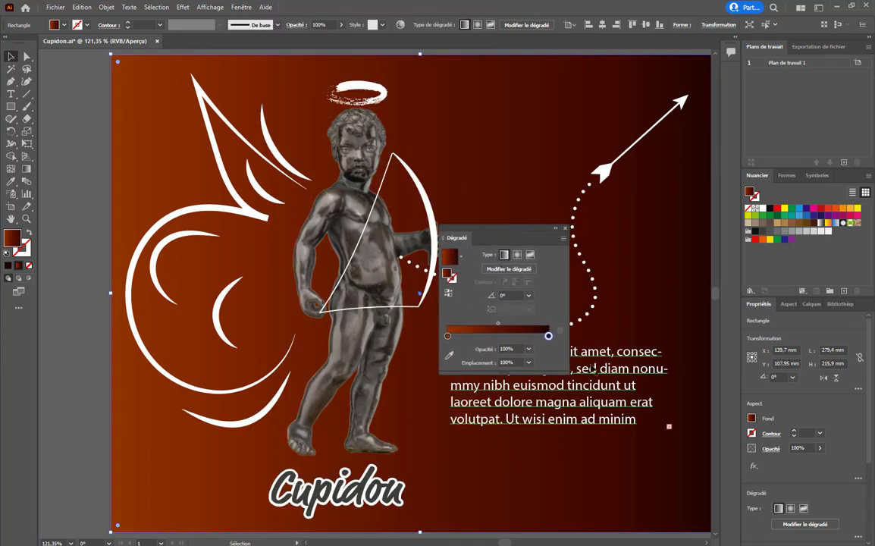
left_click(751, 420)
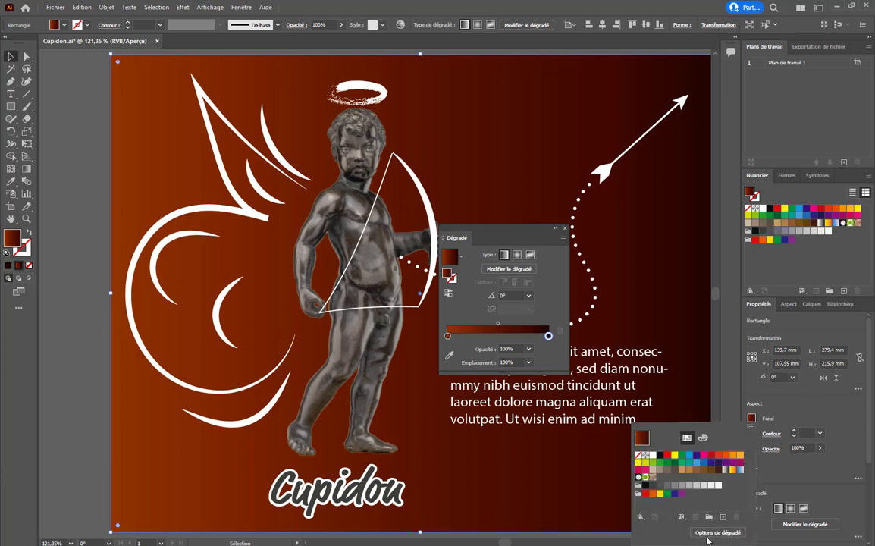
left_click(794, 405)
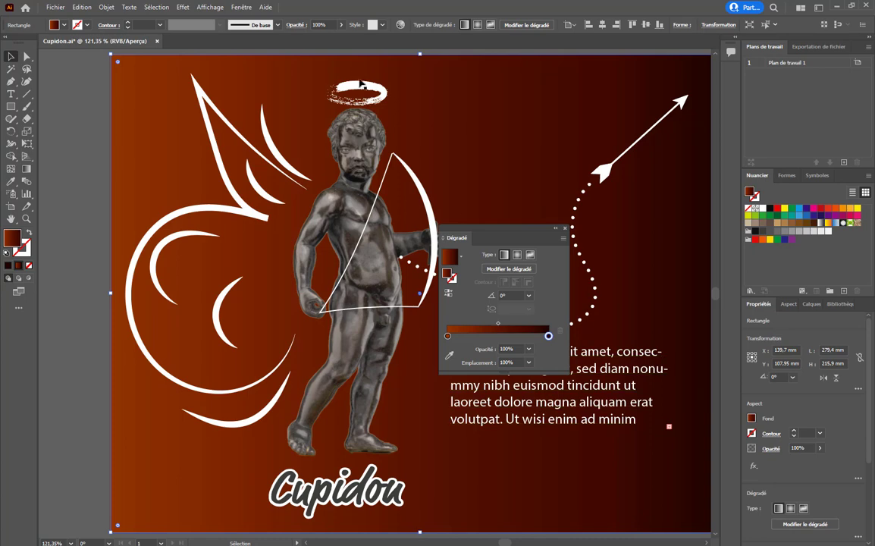
left_click(236, 10)
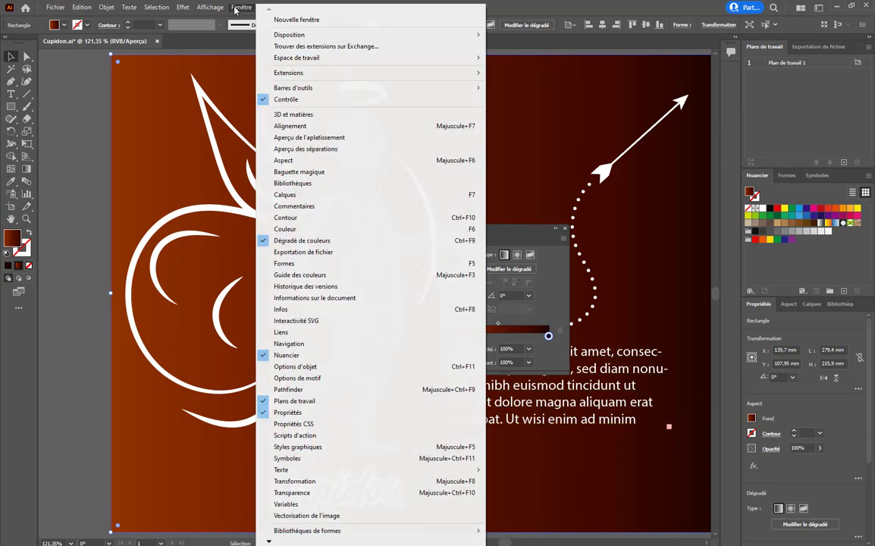
left_click(451, 249)
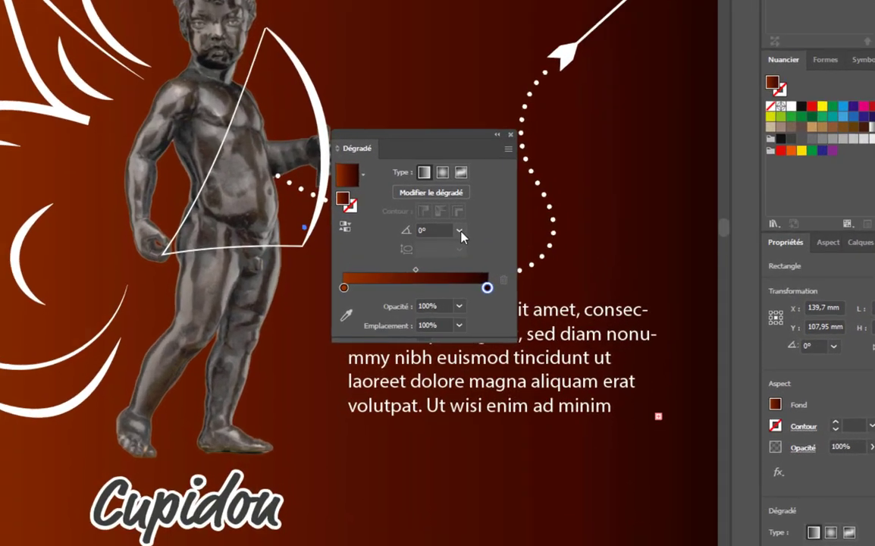
Step: Set the background rectangle's linear gradient angle to -45°
left_click(529, 295)
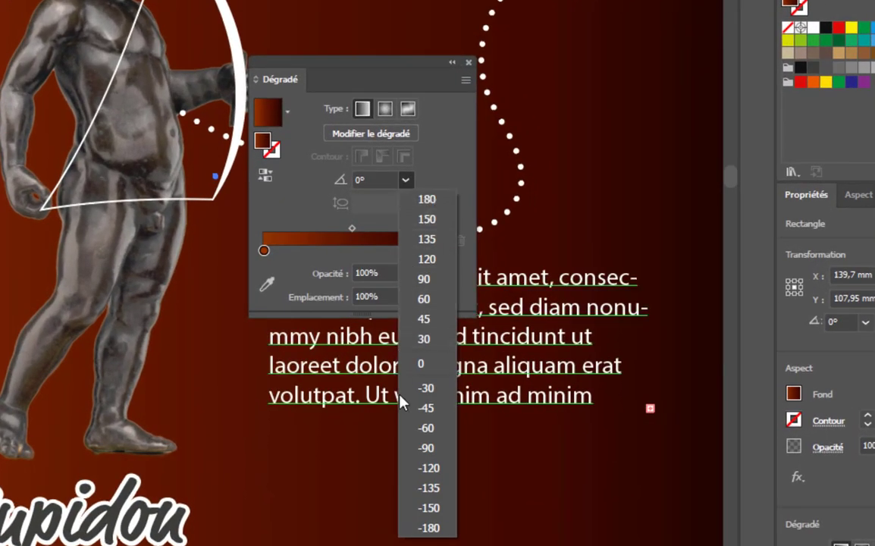
left_click(436, 409)
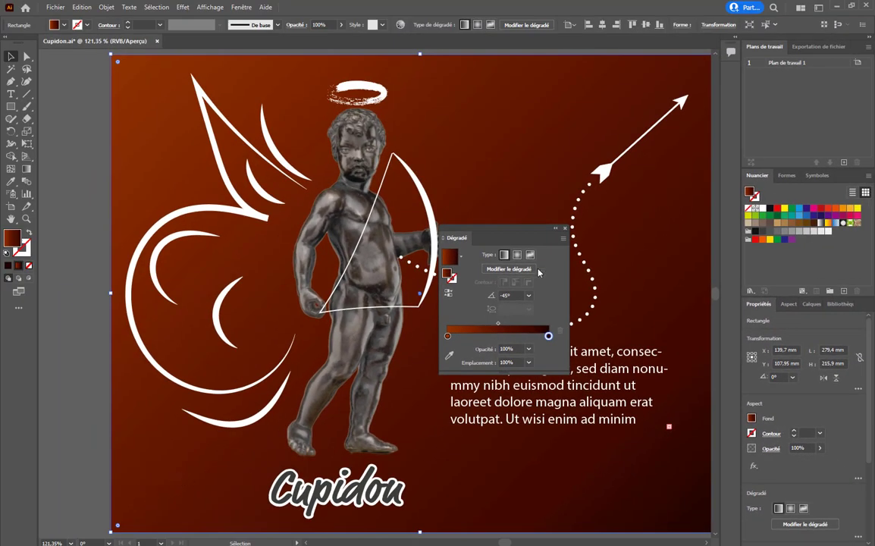
Step: Try moving the starting stop to about 37% and the ending stop to about 70%, and return both to the gradient's ends
left_click(448, 336)
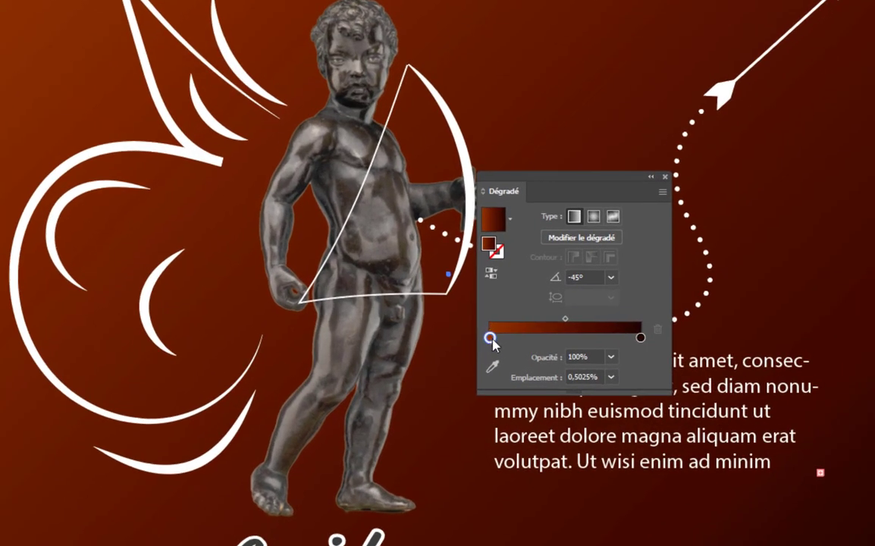
left_click_drag(491, 340, 548, 343)
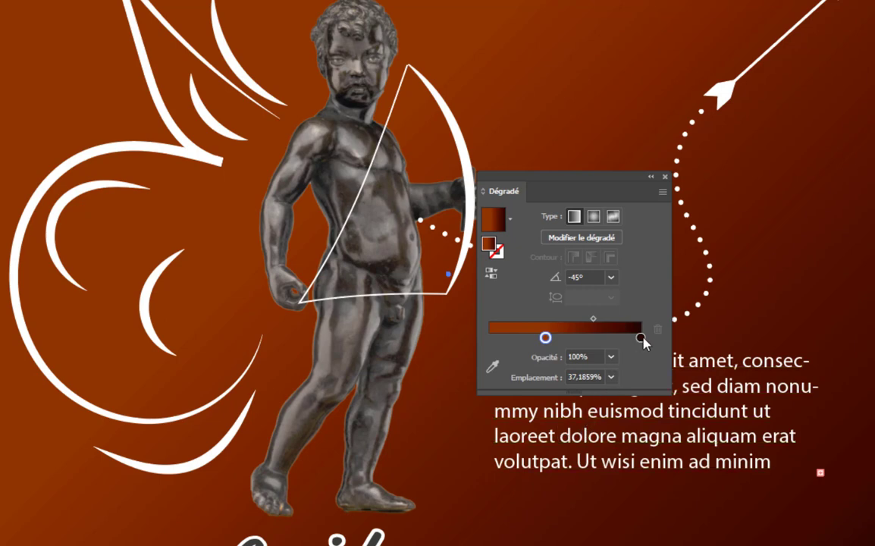
left_click_drag(641, 339, 594, 342)
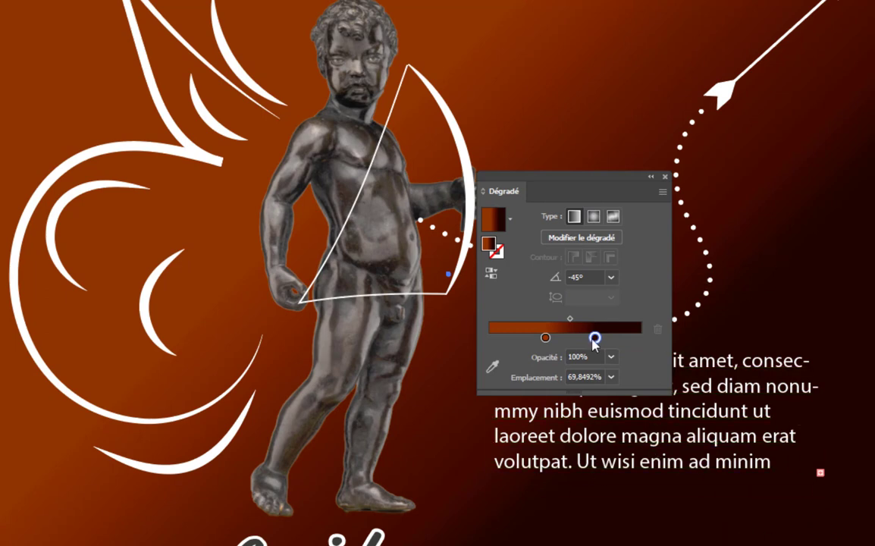
left_click_drag(594, 337, 642, 338)
left_click_drag(545, 338, 468, 346)
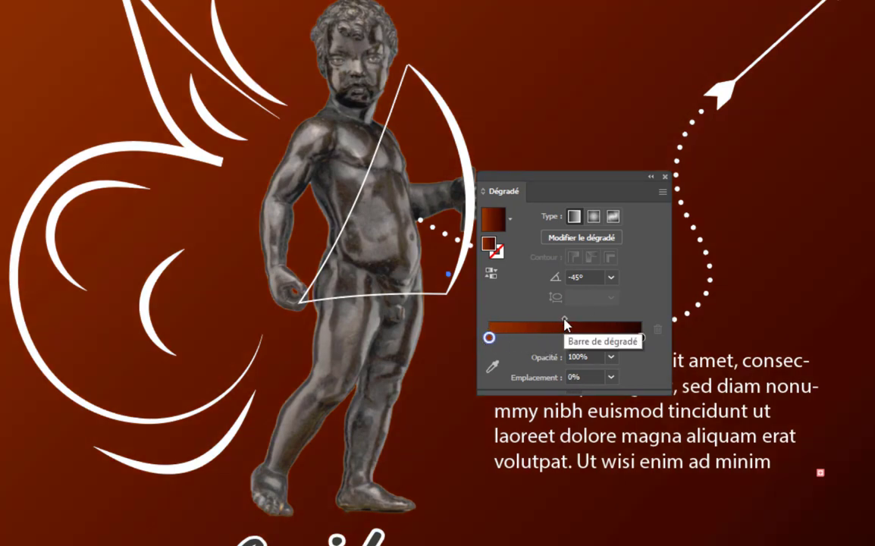
Step: Try shifting the gradient's midpoint to about 29% and about 53%, and reset it to 50%
left_click_drag(565, 324, 535, 325)
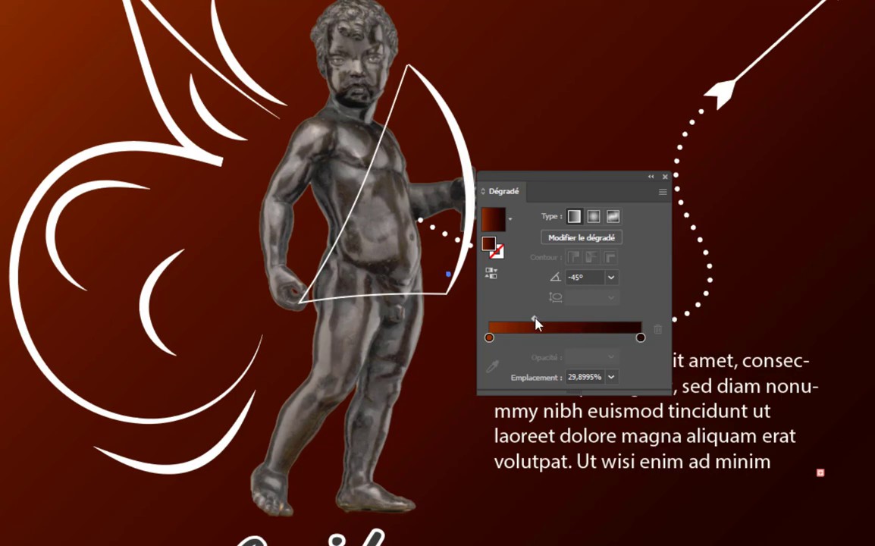
left_click_drag(534, 319, 534, 318)
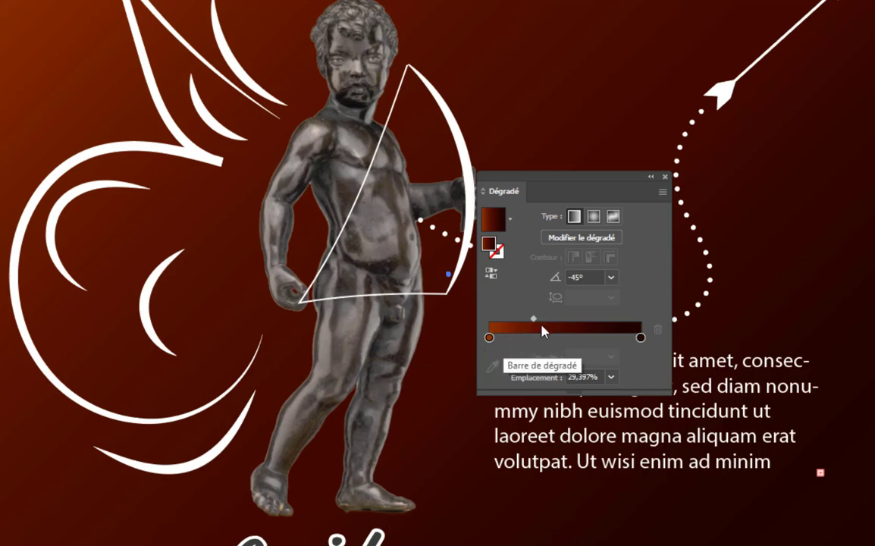
left_click_drag(537, 324, 569, 319)
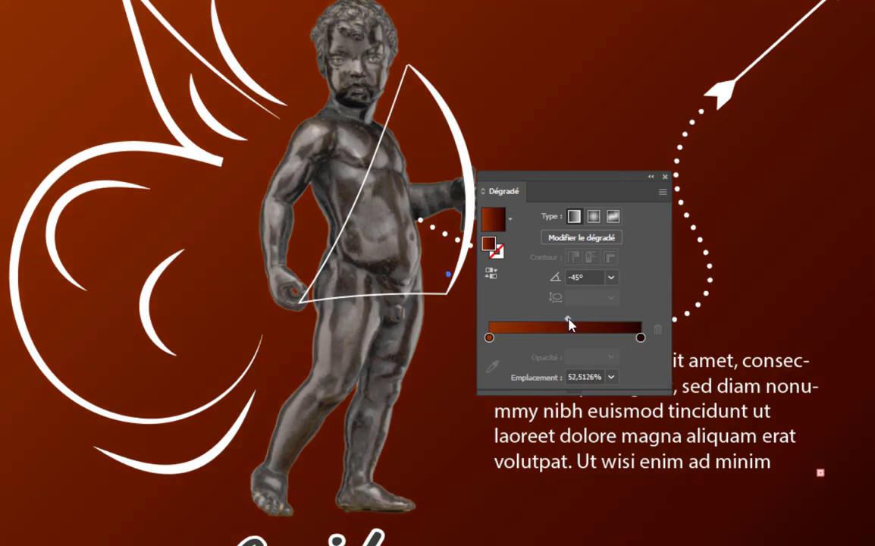
left_click(612, 377)
left_click(628, 479)
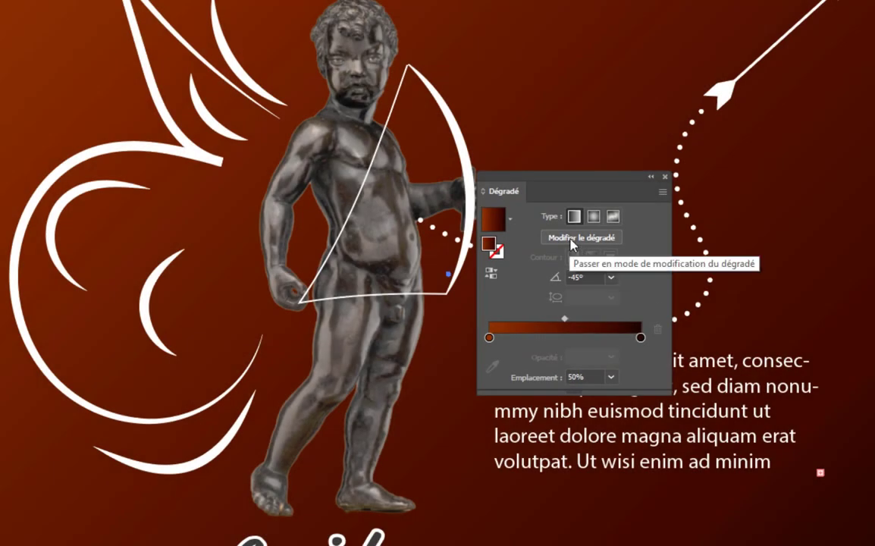
Step: Enter gradient editing mode for the background rectangle and move the floating gradient controls clear of the body text
left_click(571, 238)
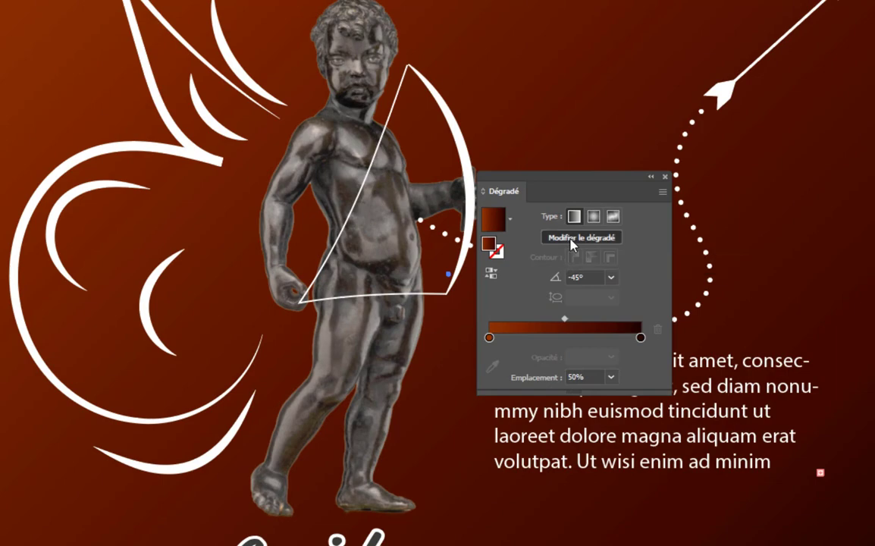
left_click_drag(591, 186, 756, 82)
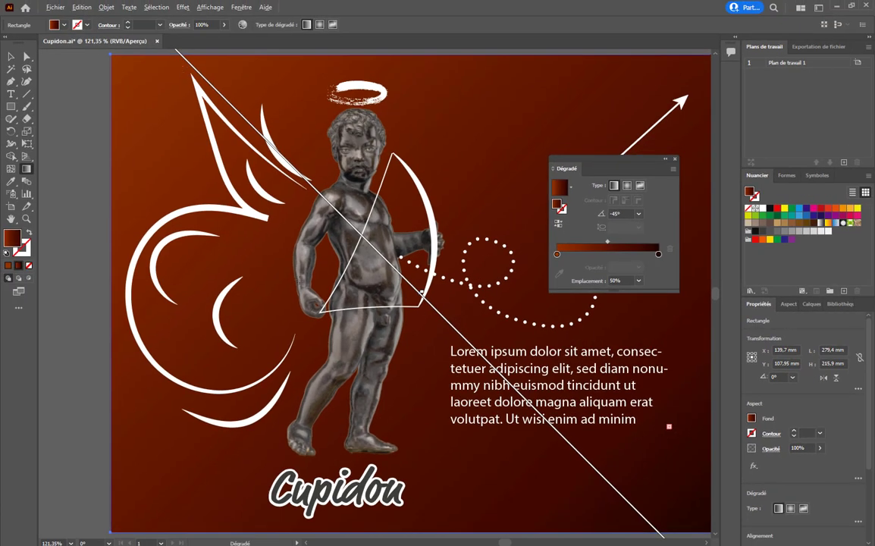
Step: Slide the starting stop to about 17% and the ending stop to about 98% along the on-canvas gradient line
key("ctrl+minus")
key("ctrl+minus")
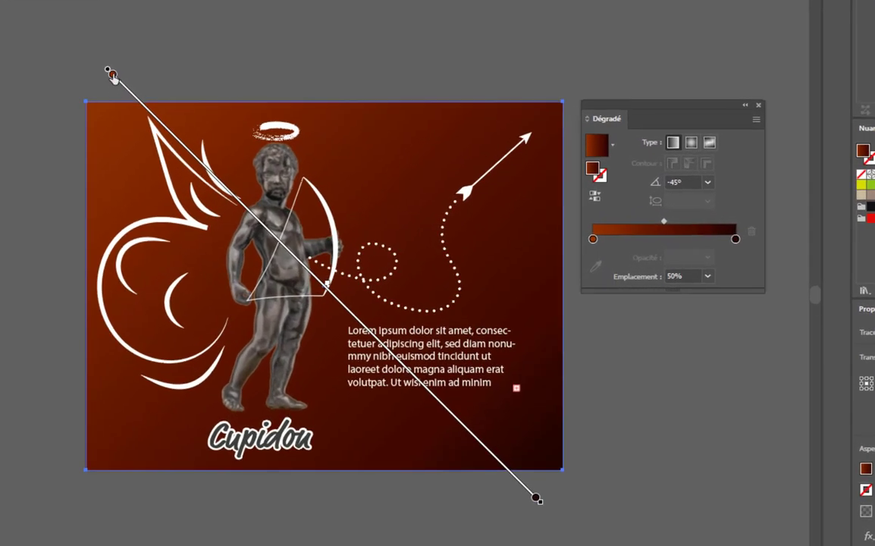
left_click(215, 136)
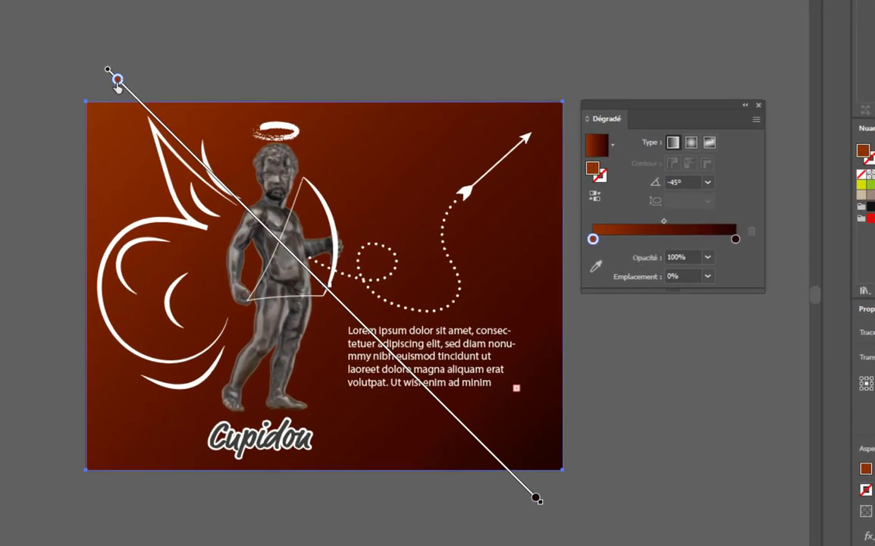
mouse_move(118, 81)
left_mouse_down()
mouse_move(213, 179)
mouse_move(183, 144)
left_mouse_up()
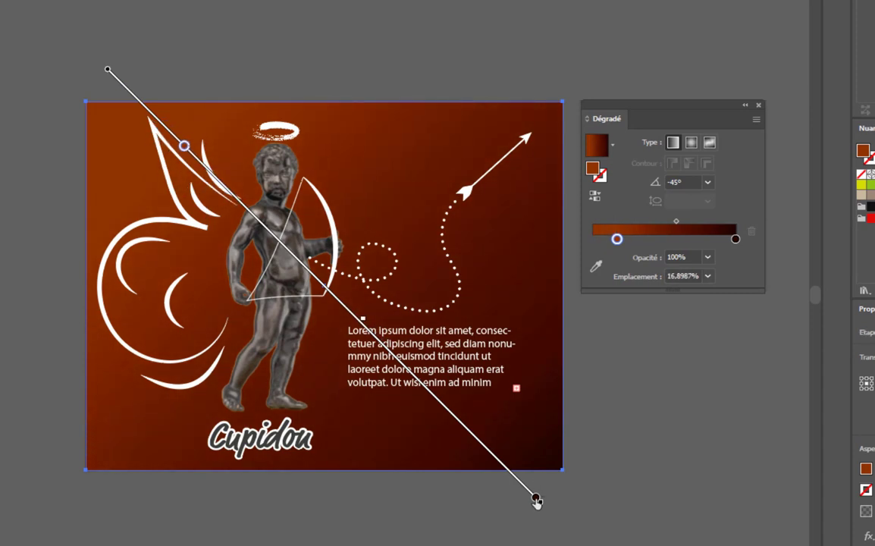
mouse_move(536, 499)
left_mouse_down()
mouse_move(378, 342)
mouse_move(521, 505)
mouse_move(527, 494)
left_mouse_up()
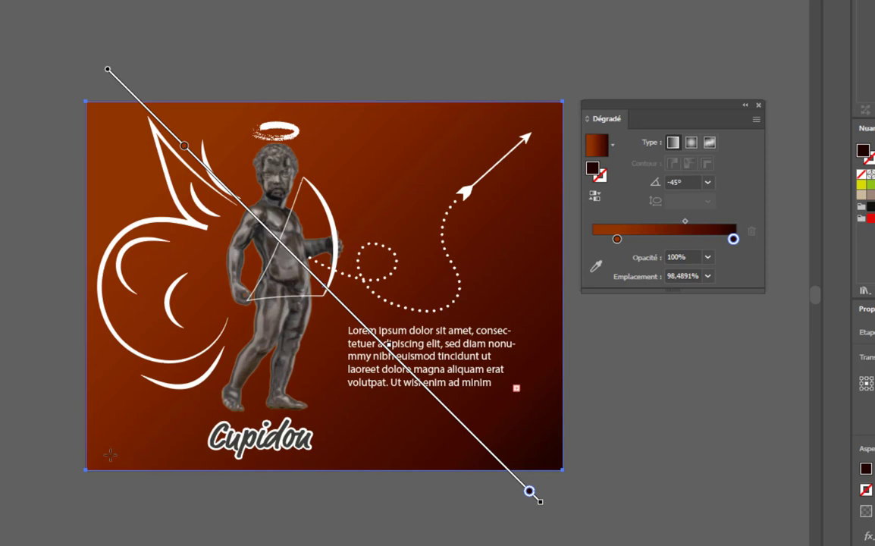
Step: Try redrawing the linear gradient across the background rectangle in several directions and lengths, from short inner spans to lines extending past the artboard
left_click_drag(103, 456, 559, 106)
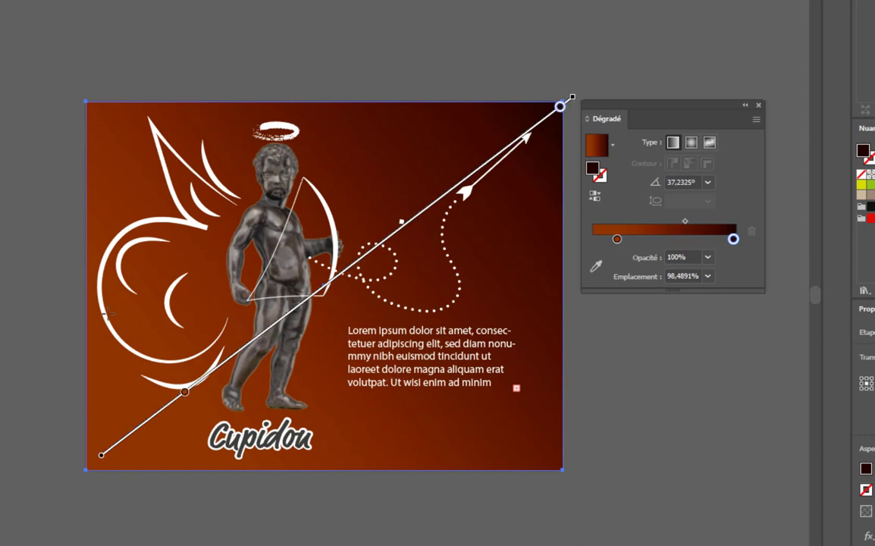
left_click_drag(97, 271, 560, 302)
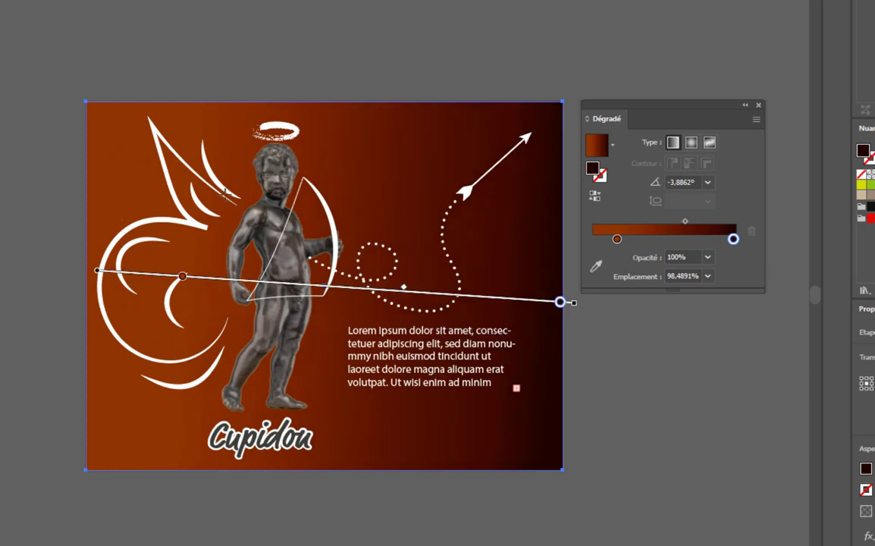
left_click_drag(215, 203, 417, 349)
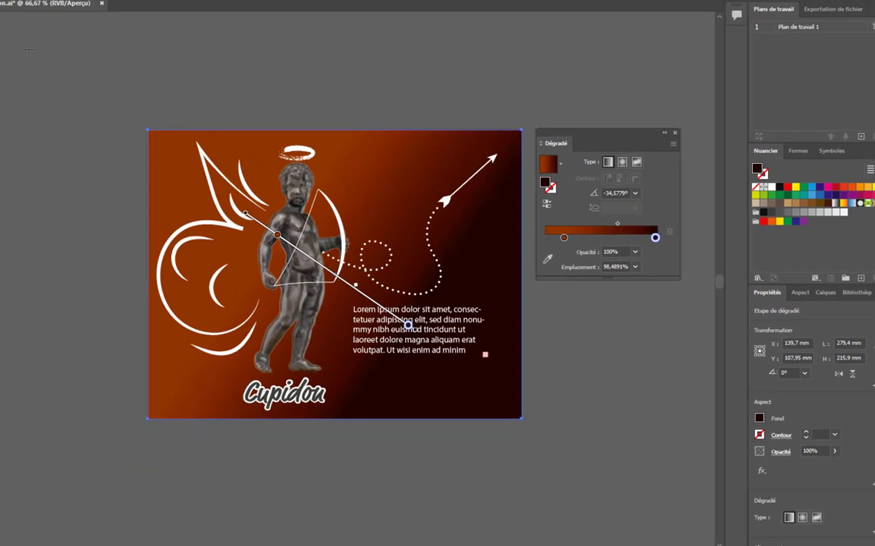
mouse_move(21, 38)
left_mouse_down()
mouse_move(379, 271)
mouse_move(487, 415)
mouse_move(648, 507)
left_mouse_up()
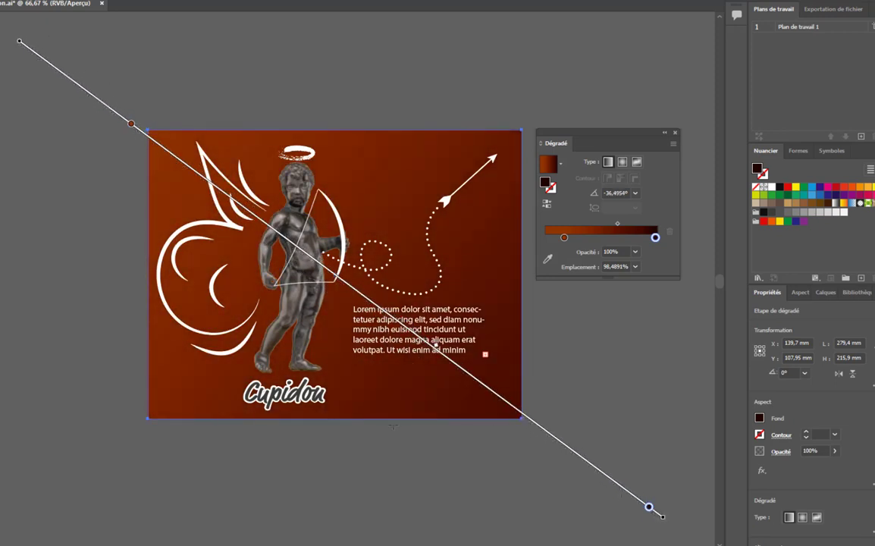
left_click_drag(98, 327, 418, 151)
left_click_drag(544, 467, 213, 130)
mouse_move(336, 81)
left_mouse_down()
mouse_move(188, 406)
mouse_move(162, 431)
left_mouse_up()
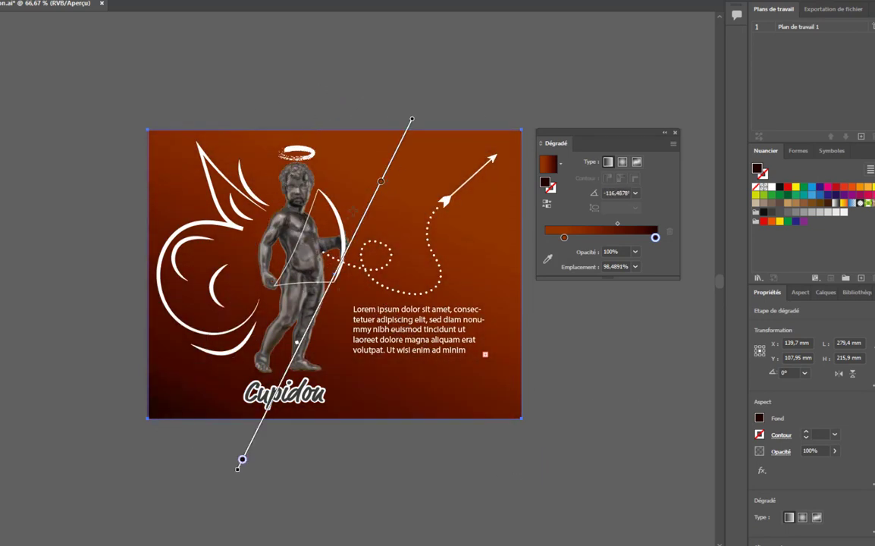
Step: Set the starting stop to 0% with the midpoint closer to it, and redraw the linear gradient from upper left to lower right at about -45°
left_click_drag(381, 180, 410, 123)
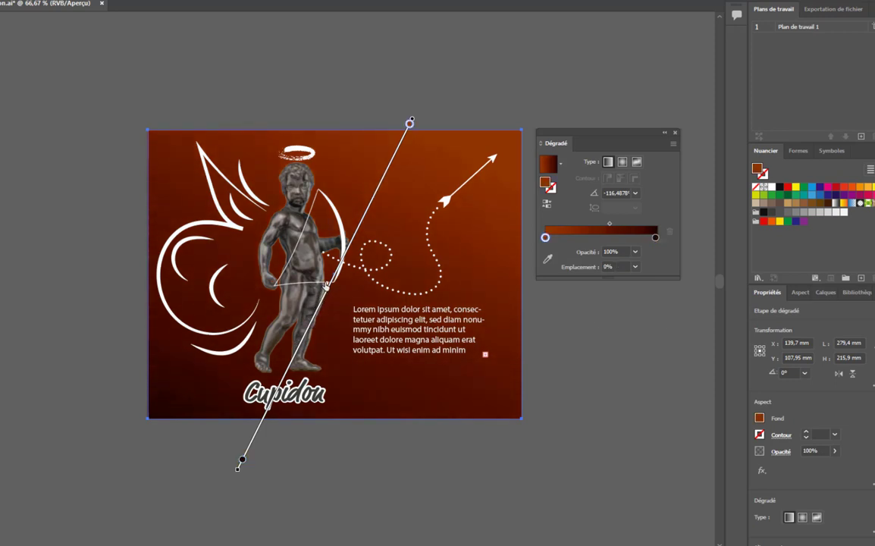
left_click_drag(327, 285, 328, 286)
left_click_drag(119, 135, 167, 169)
mouse_move(167, 103)
left_mouse_down()
mouse_move(319, 303)
mouse_move(477, 443)
mouse_move(542, 424)
mouse_move(582, 396)
mouse_move(531, 470)
left_mouse_up()
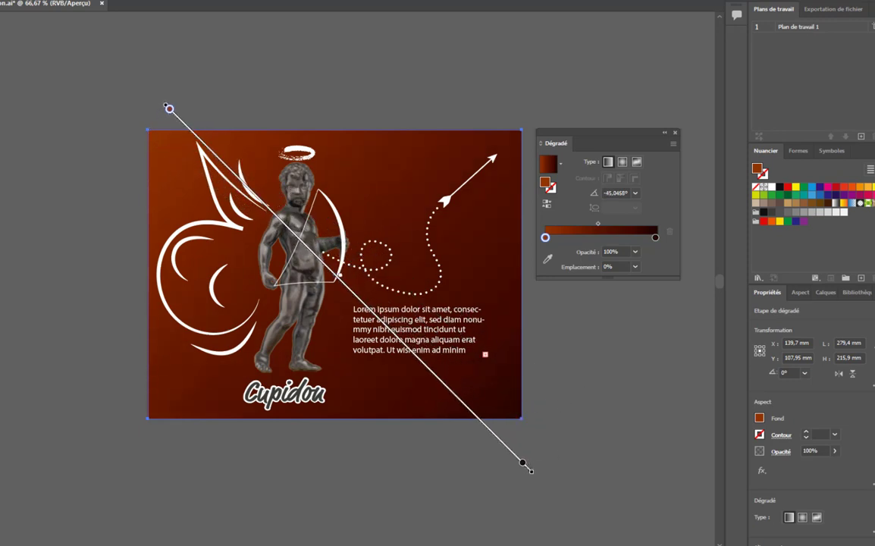
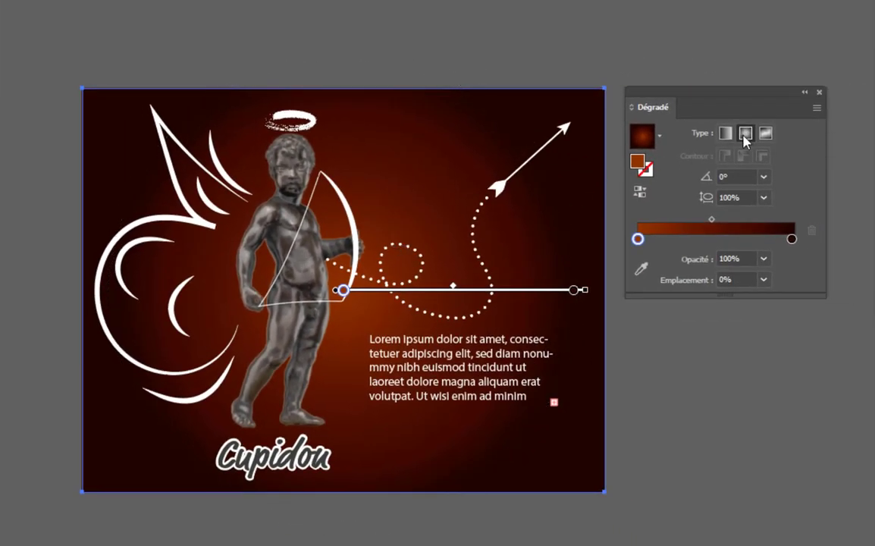
Step: Redraw the background's radial gradient from several centres, finishing with one centred on the statue's head and extending toward the lower-right corner
left_click(763, 198)
left_click(802, 168)
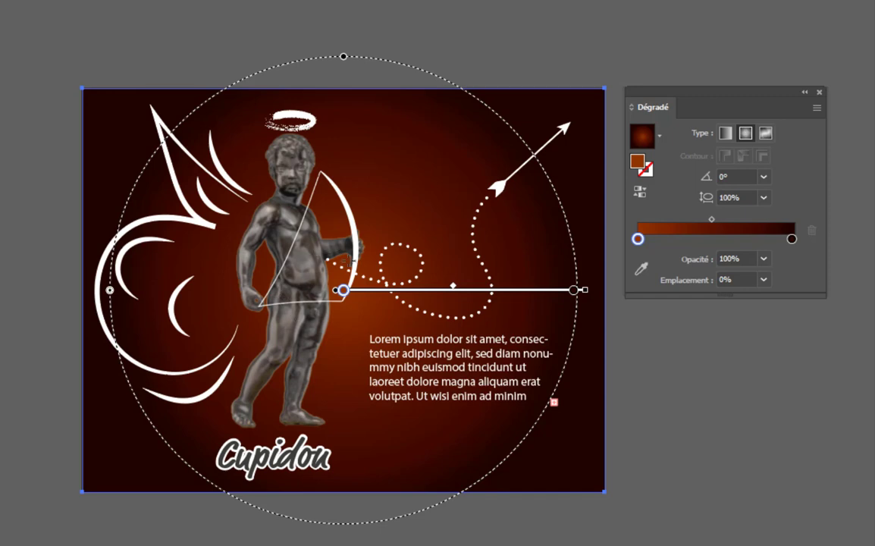
left_click_drag(332, 310, 0, 76)
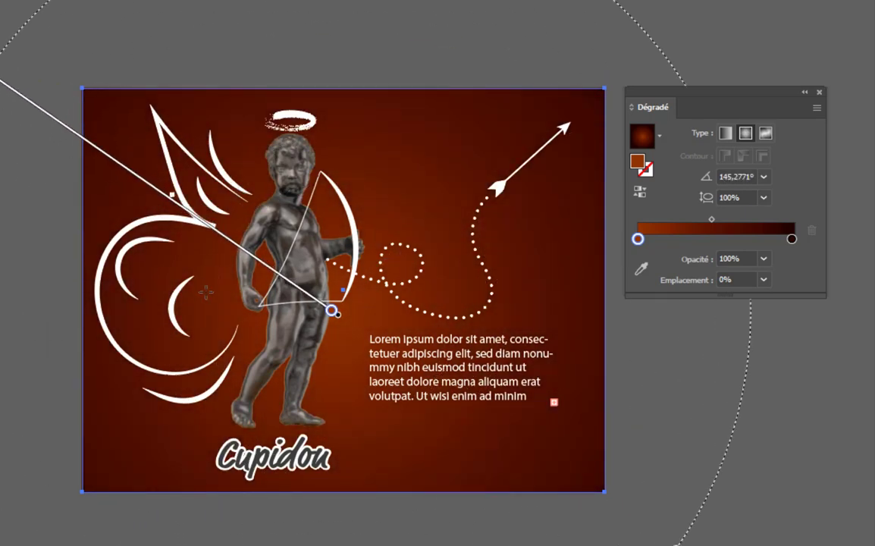
left_click_drag(220, 302, 580, 131)
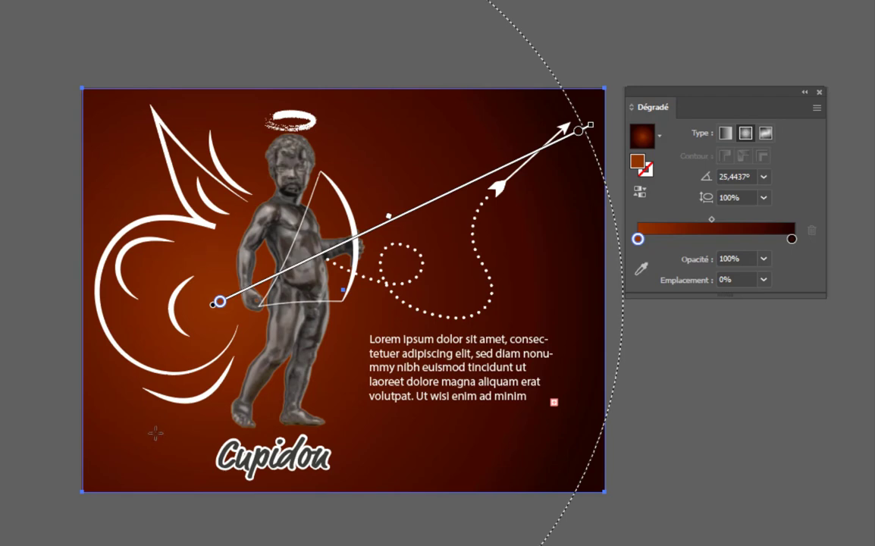
left_click_drag(141, 443, 611, 157)
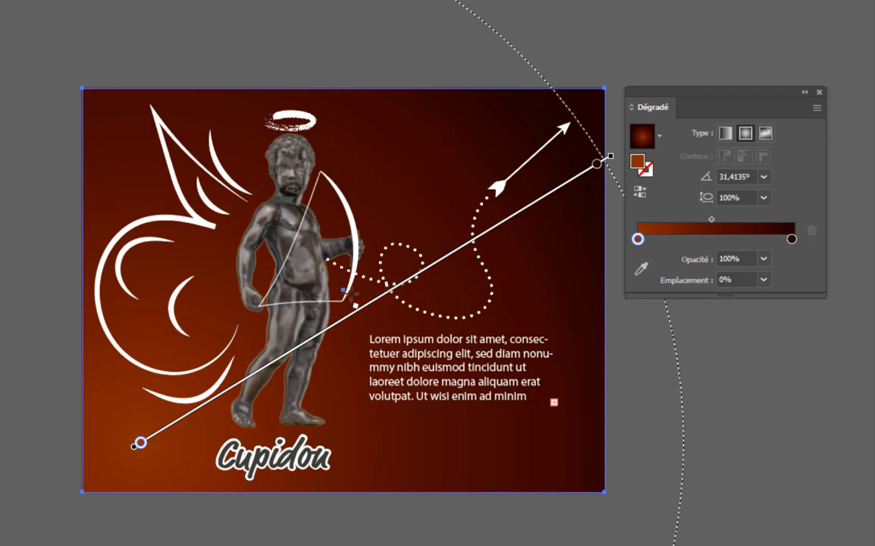
left_click_drag(350, 293, 24, 116)
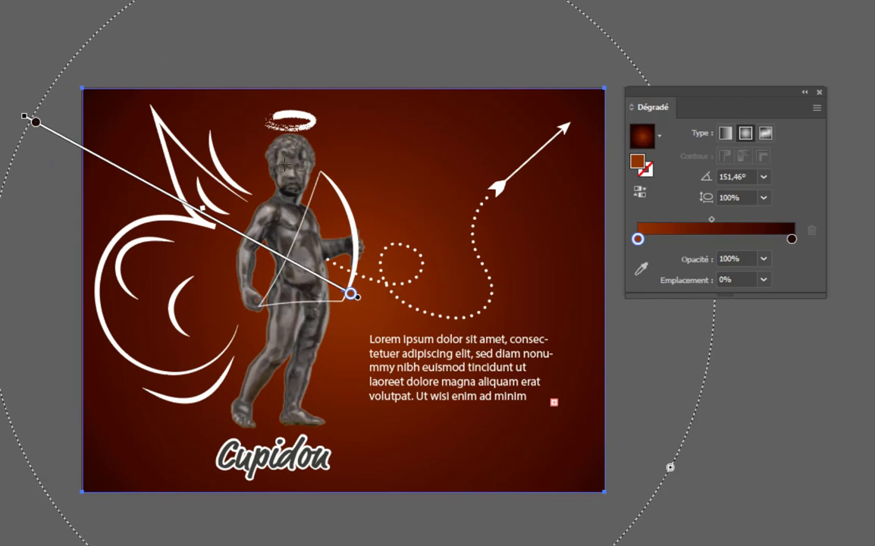
mouse_move(293, 171)
left_mouse_down()
mouse_move(433, 332)
mouse_move(566, 445)
left_mouse_up()
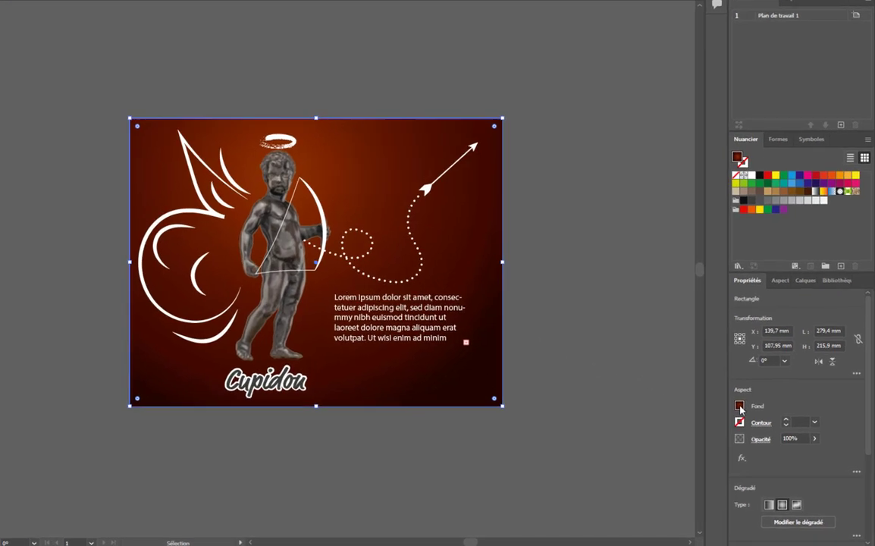
Step: Open the Pierre et brique gradient swatch library for the background rectangle's fill and place it beside the artboard
left_click(752, 419)
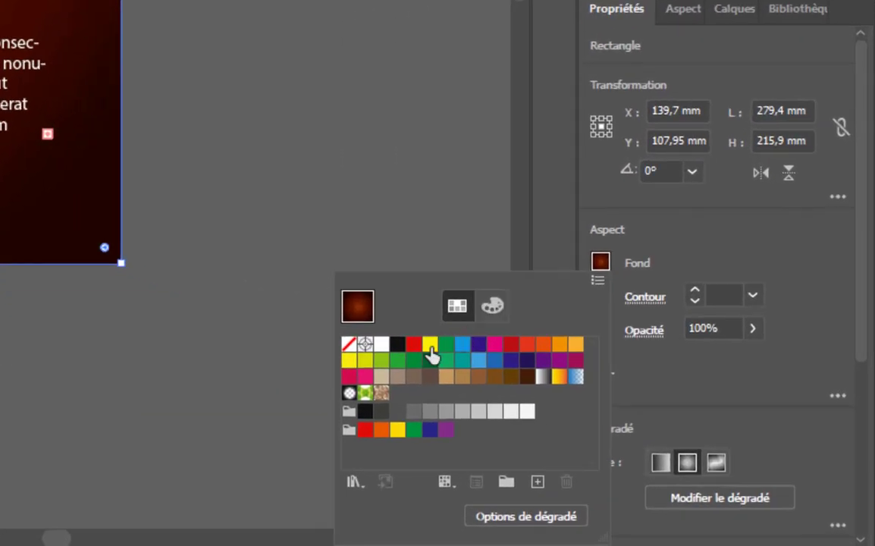
left_click(354, 483)
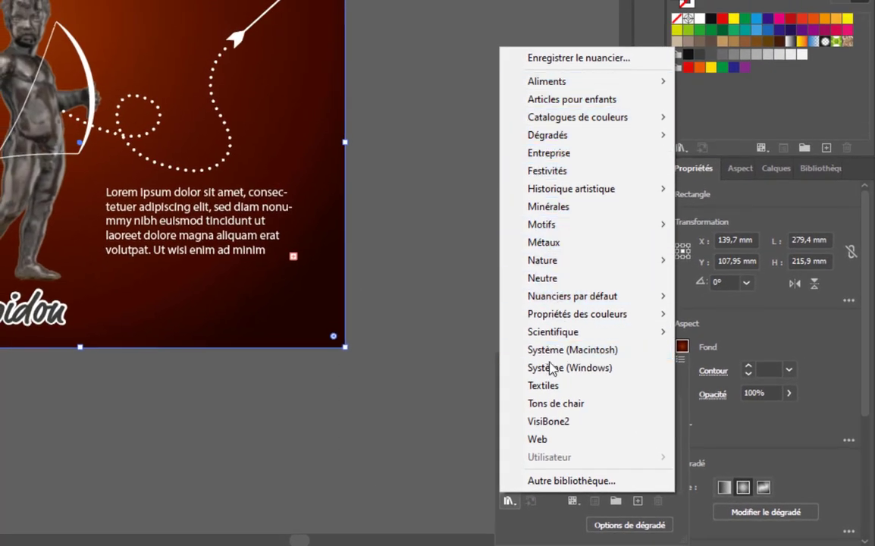
mouse_move(560, 82)
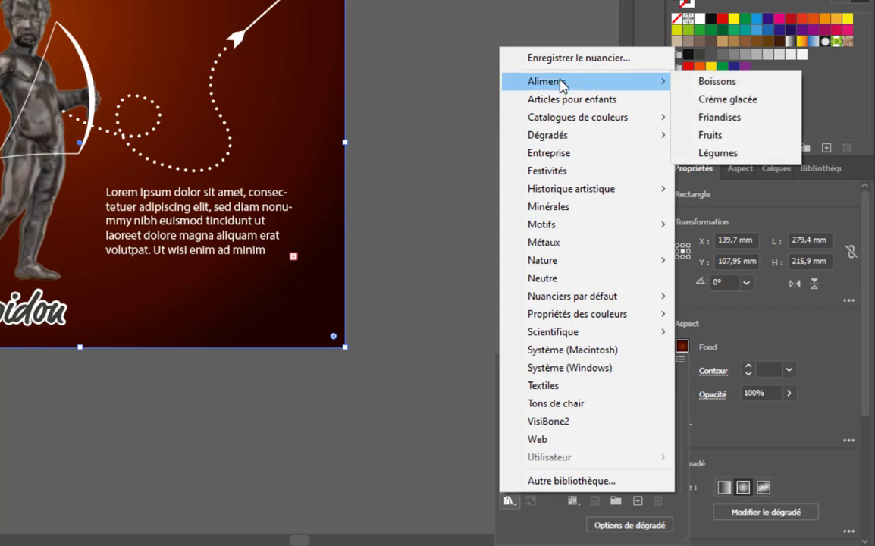
mouse_move(560, 121)
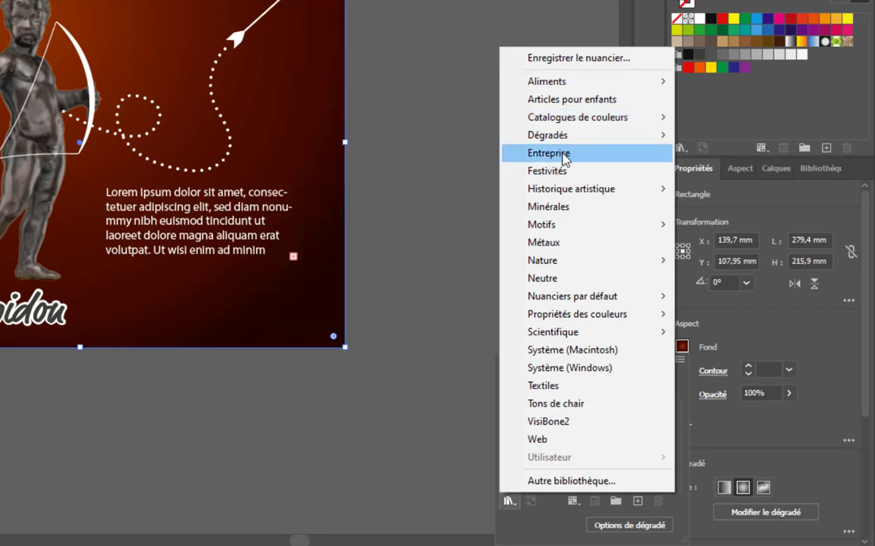
mouse_move(551, 195)
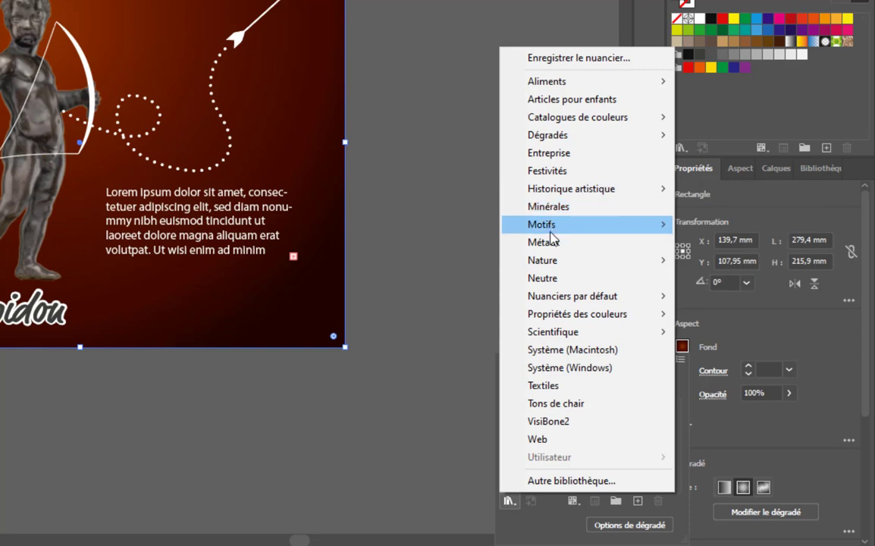
mouse_move(564, 227)
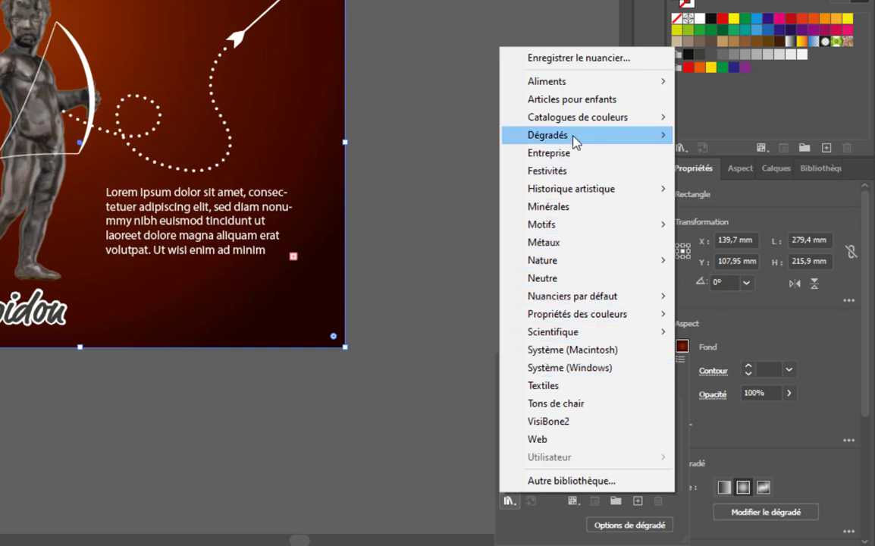
mouse_move(574, 142)
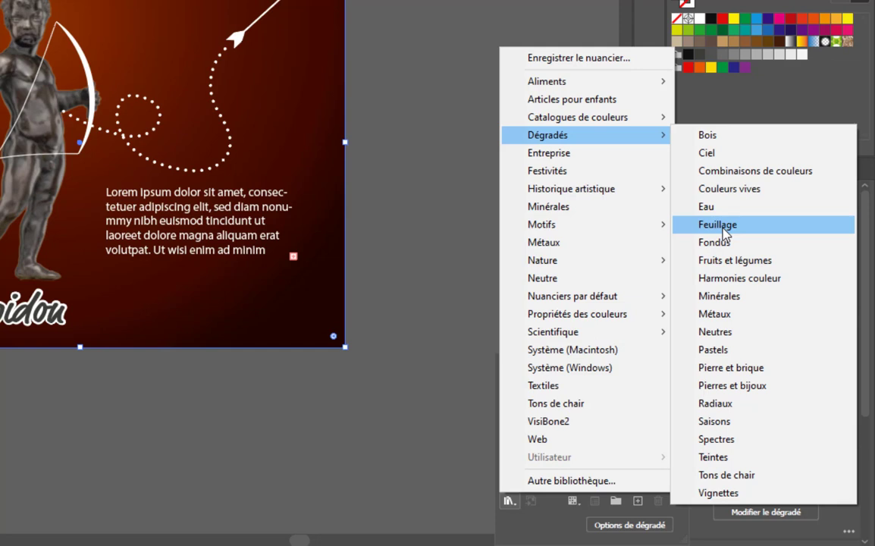
left_click(762, 369)
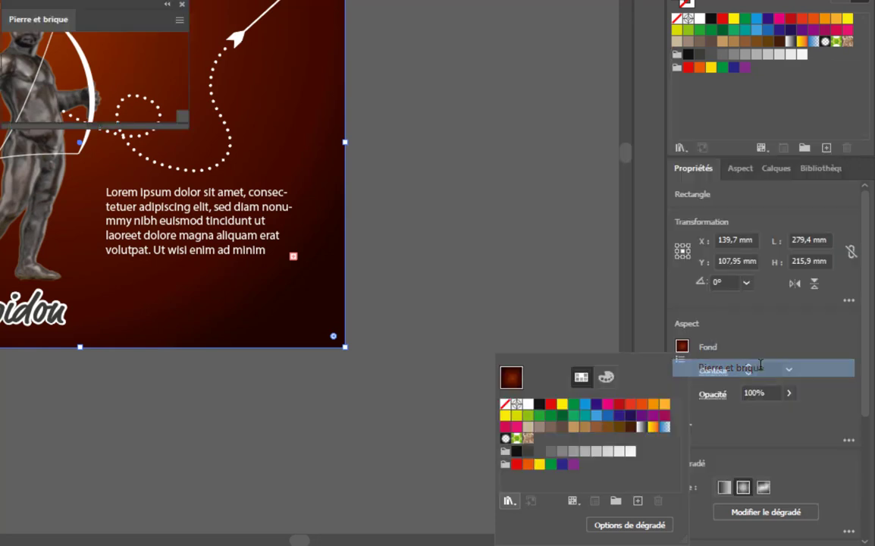
left_click(108, 11)
left_click_drag(114, 9, 459, 6)
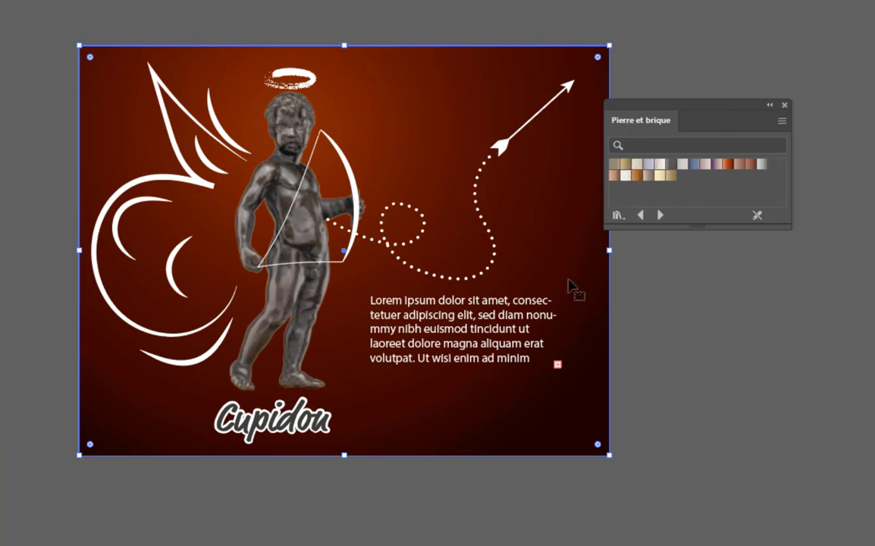
Step: Try several Pierre et brique gradients on the background rectangle, finishing with the orange-to-dark-brown swatch
left_click(615, 165)
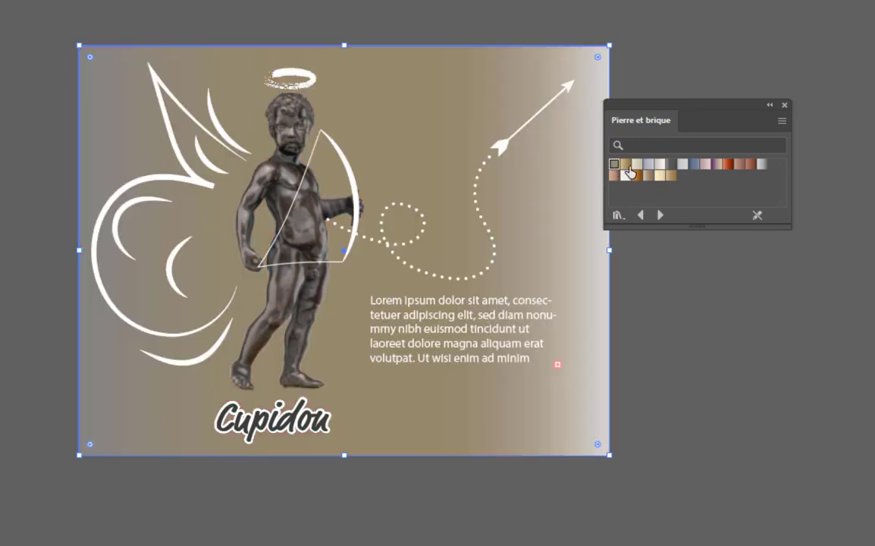
left_click(637, 165)
left_click(648, 164)
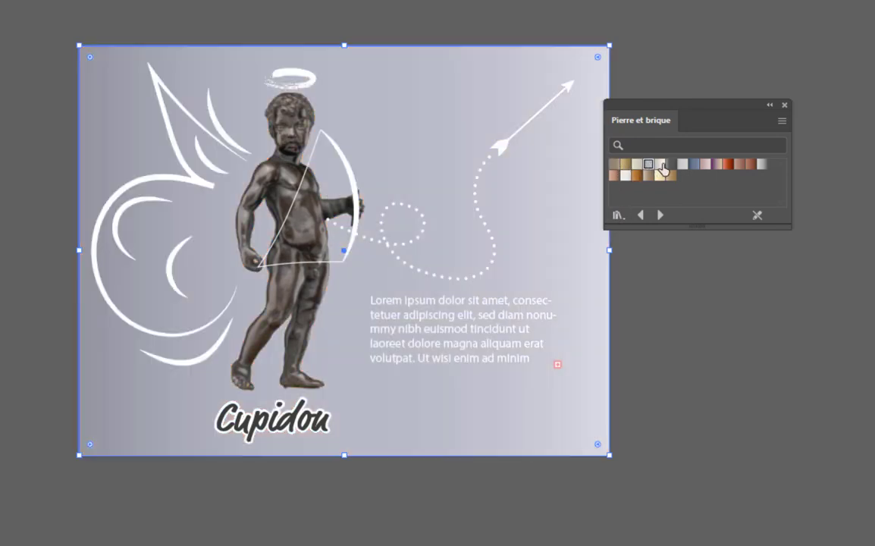
left_click(660, 165)
left_click(671, 164)
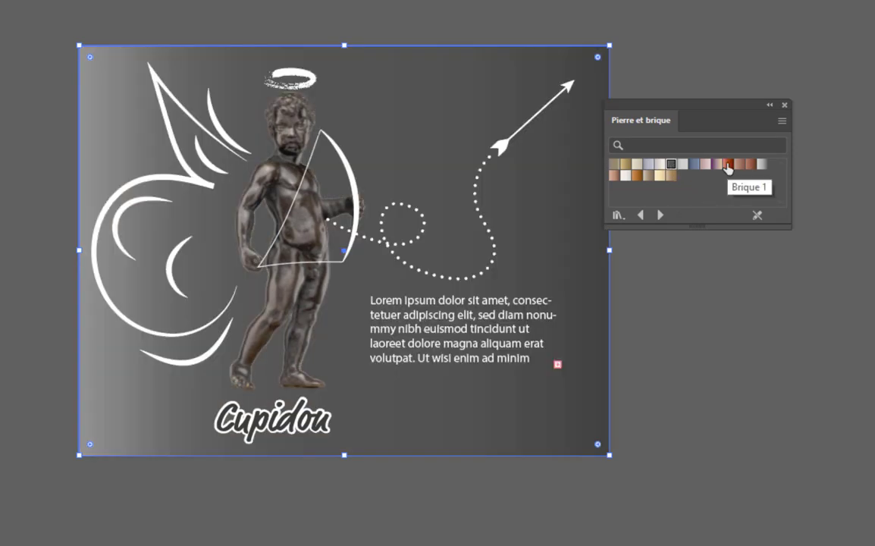
left_click(636, 176)
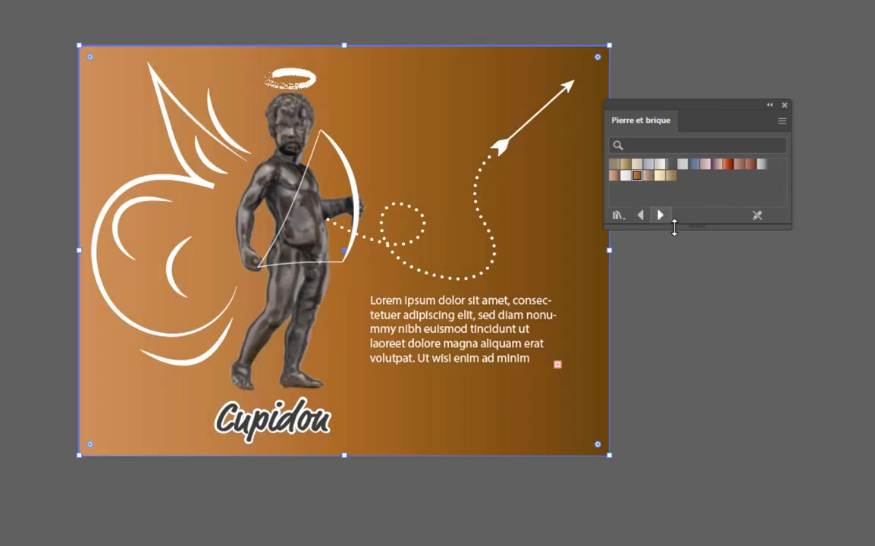
Step: Make the brown gradient radial, redraw it from upper left to lower right at about -36°, and close the floating gradient and swatch controls
key("g")
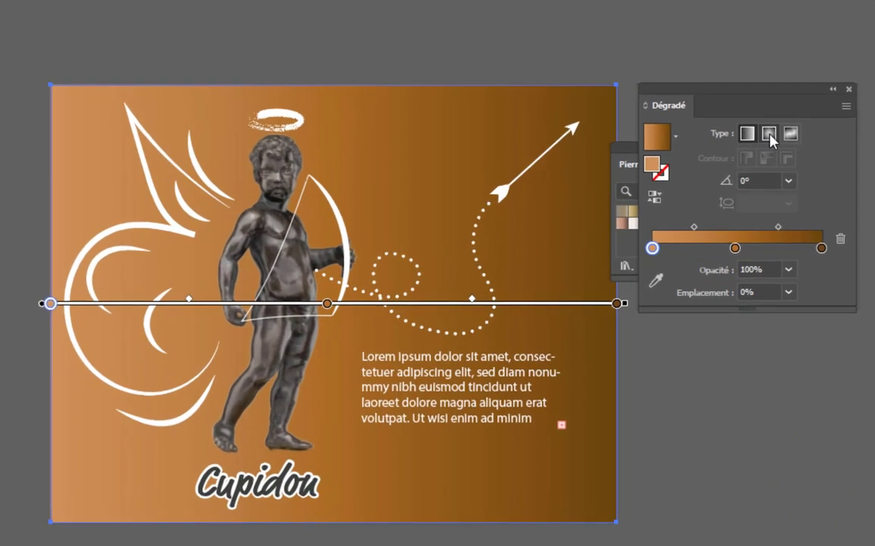
left_click(769, 197)
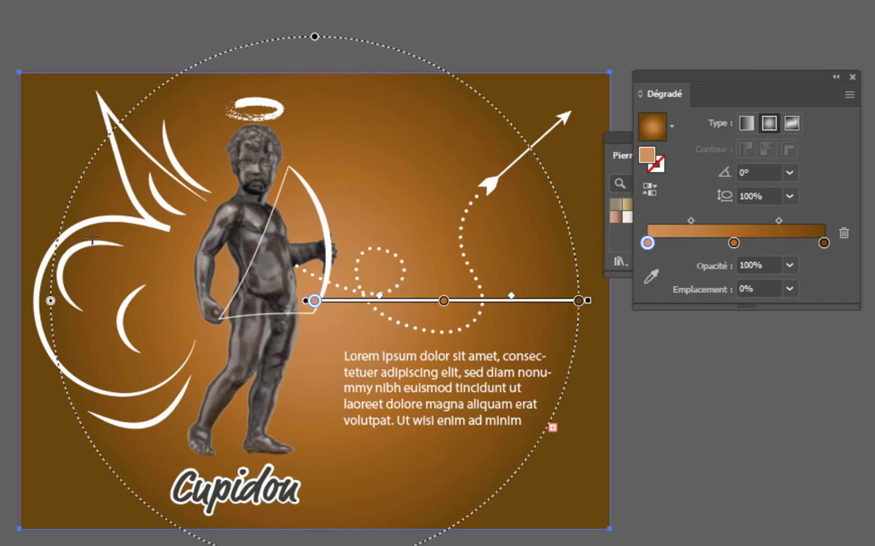
mouse_move(41, 93)
left_mouse_down()
mouse_move(297, 256)
mouse_move(585, 500)
mouse_move(566, 482)
left_mouse_up()
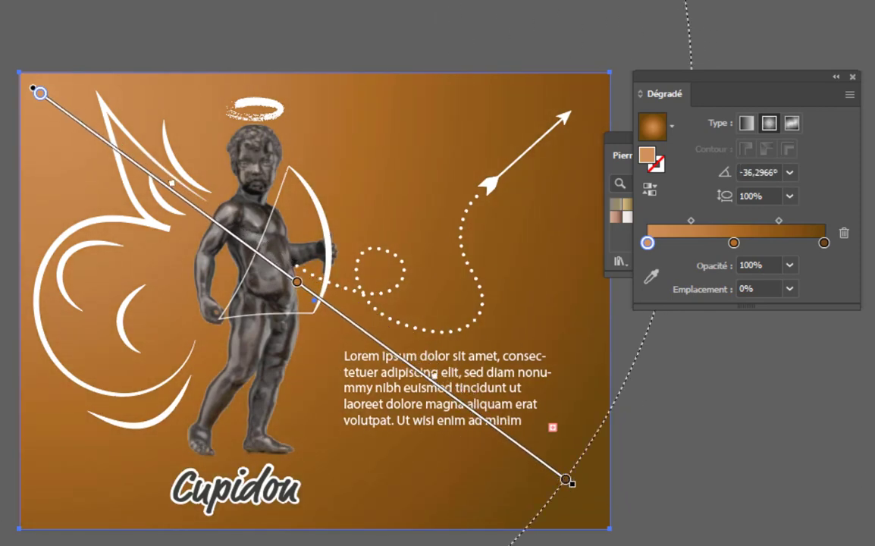
key("v")
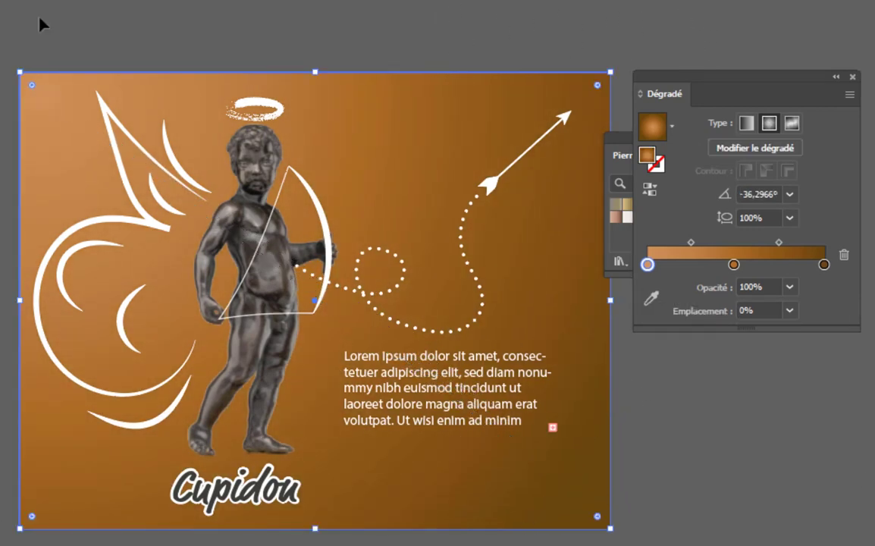
left_click(852, 77)
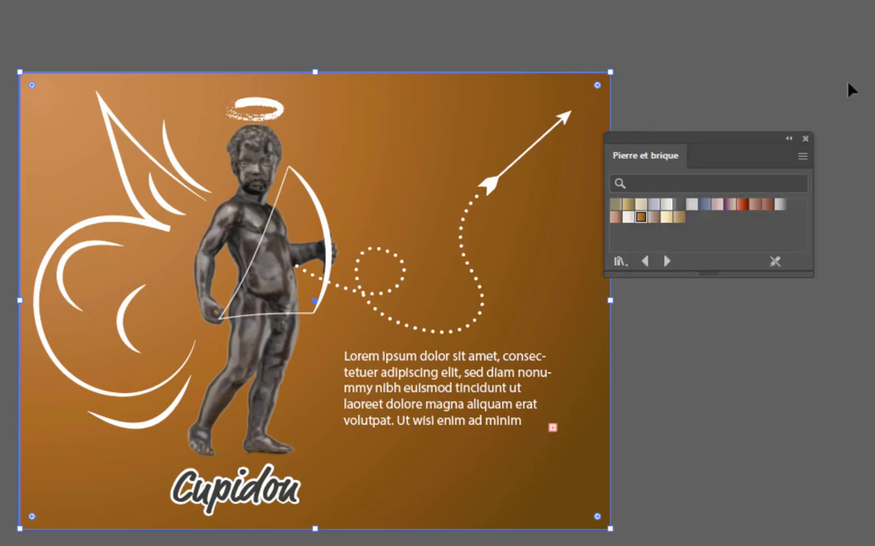
left_click(805, 139)
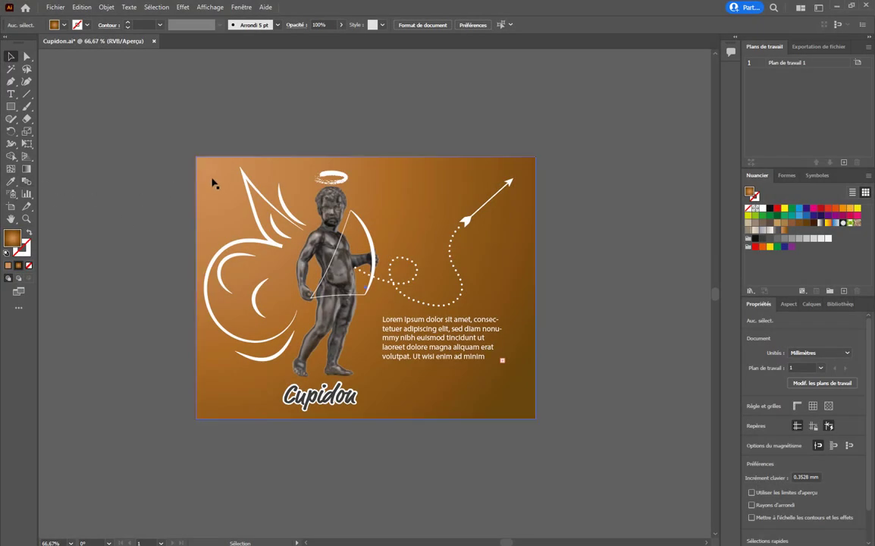
Step: Reselect the background rectangle for gradient editing and change its gradient type to freeform (Dégradé de forme libre)
left_click(213, 183)
left_click(25, 169)
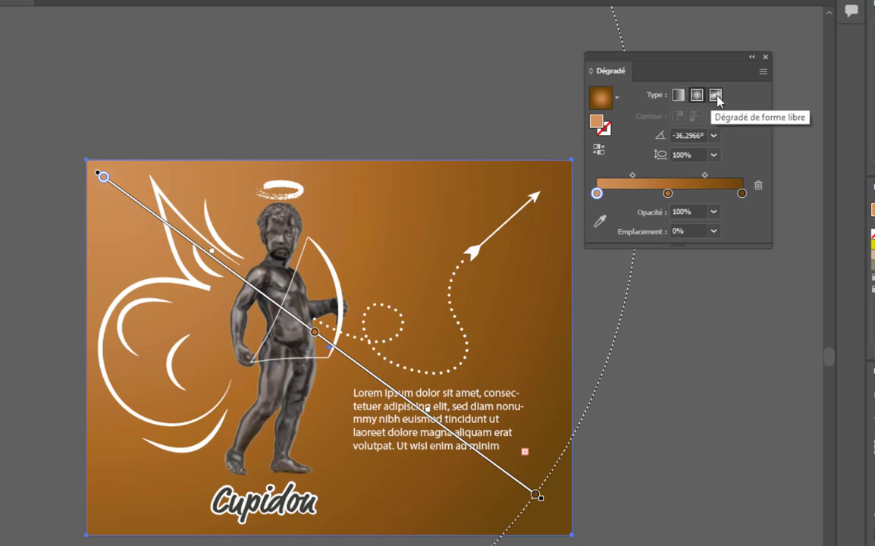
left_click(716, 96)
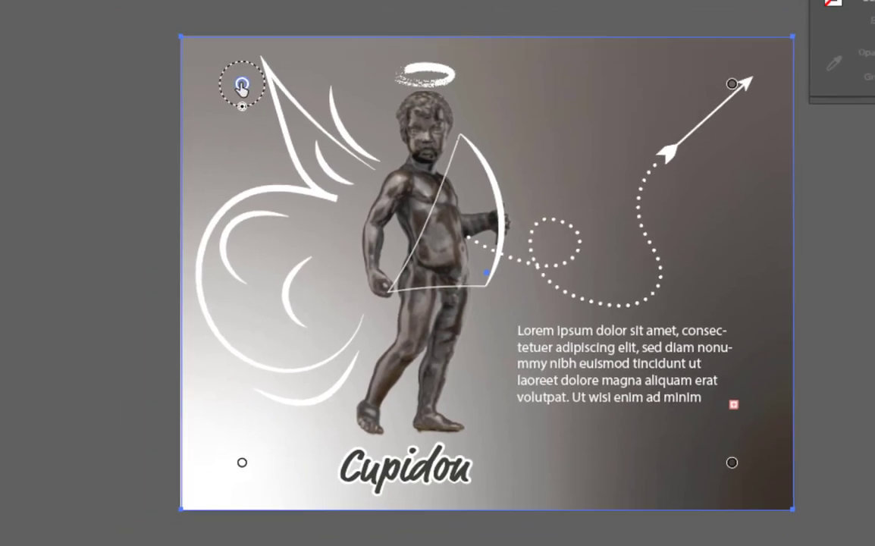
Step: Recolour the freeform gradient's upper-left stop to brown (7F4E00) and its upper-right stop to pale yellow
double_click(186, 71)
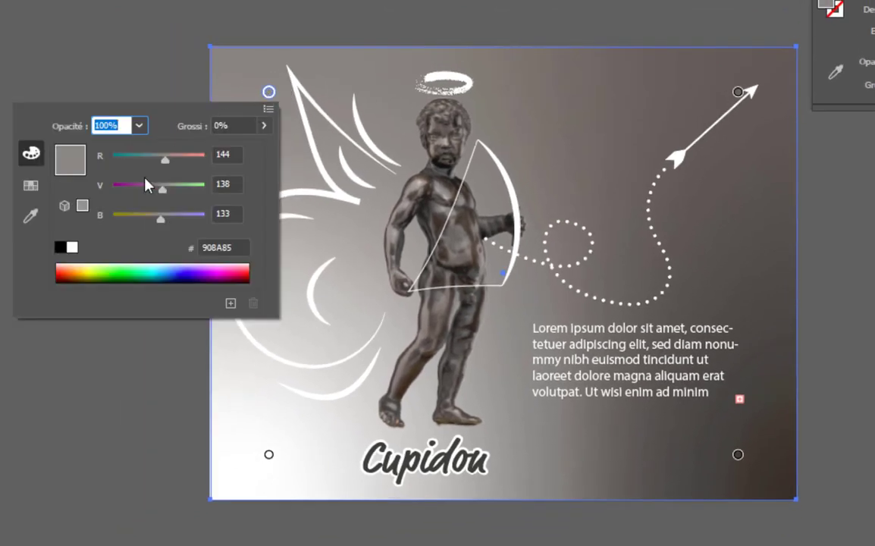
left_click_drag(94, 270, 72, 277)
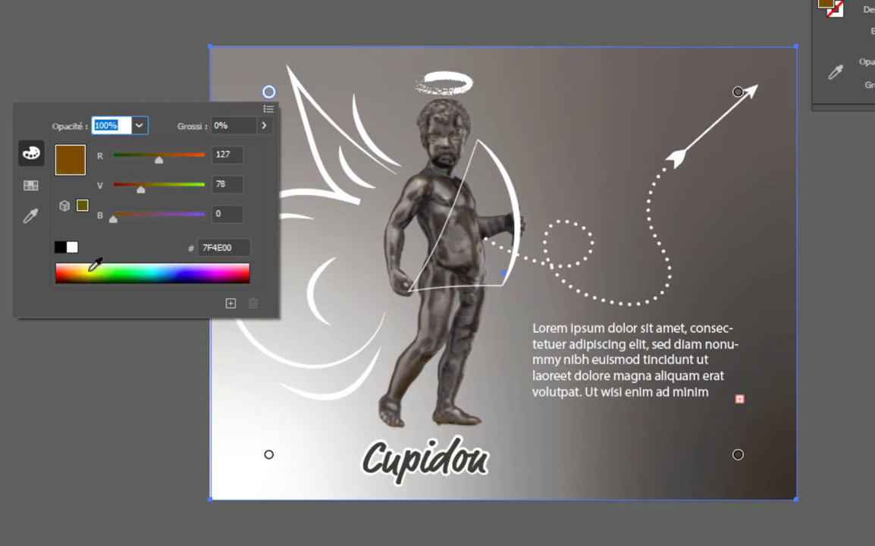
double_click(738, 93)
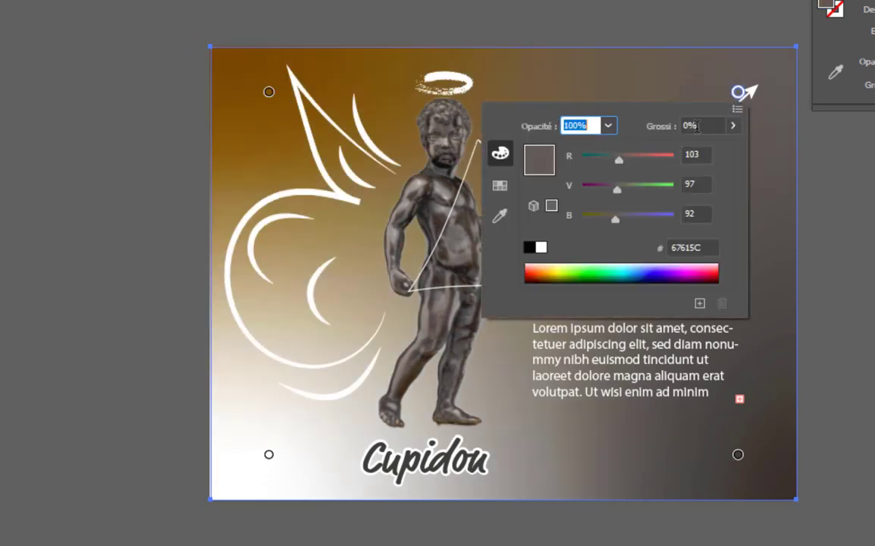
left_click_drag(616, 263, 555, 256)
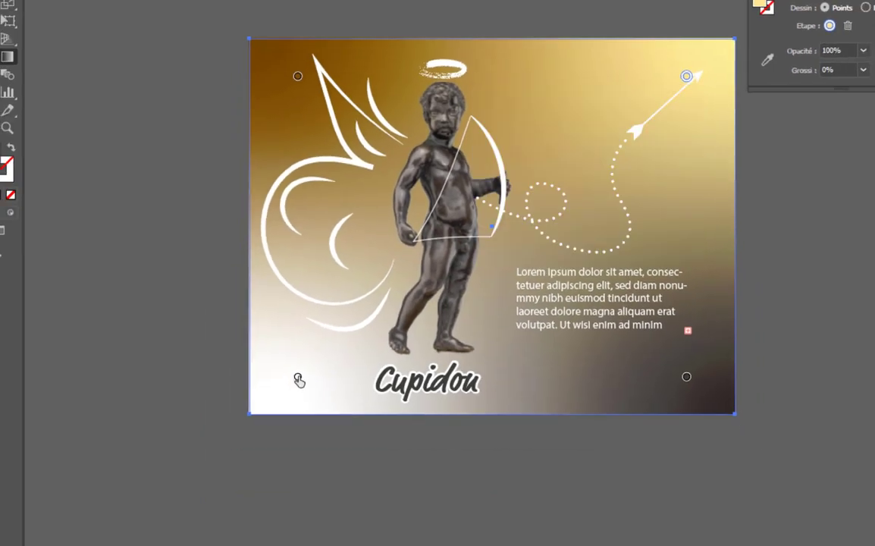
Step: Recolour the gradient's lower-left stop to dark brown (2A0F00) and its lower-right stop to orange (FF6300)
double_click(269, 454)
left_click_drag(163, 531, 135, 528)
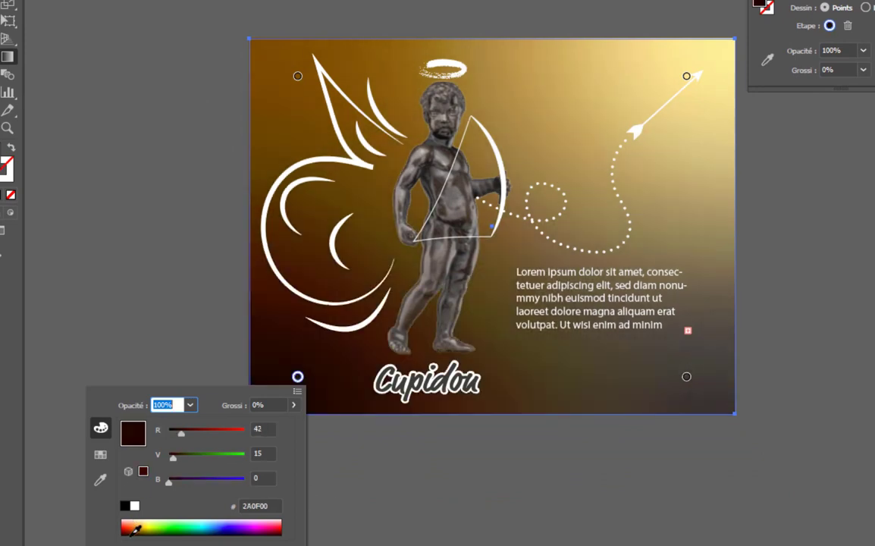
double_click(686, 376)
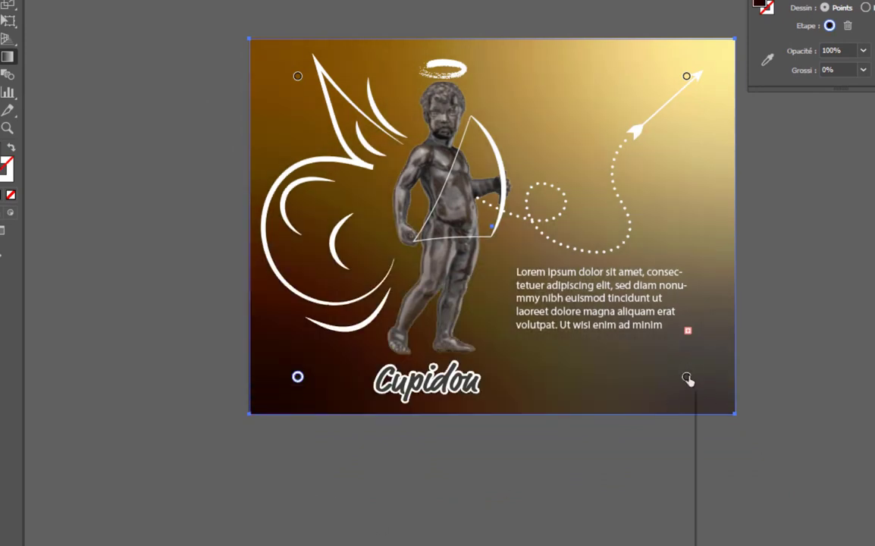
left_click_drag(542, 524, 523, 521)
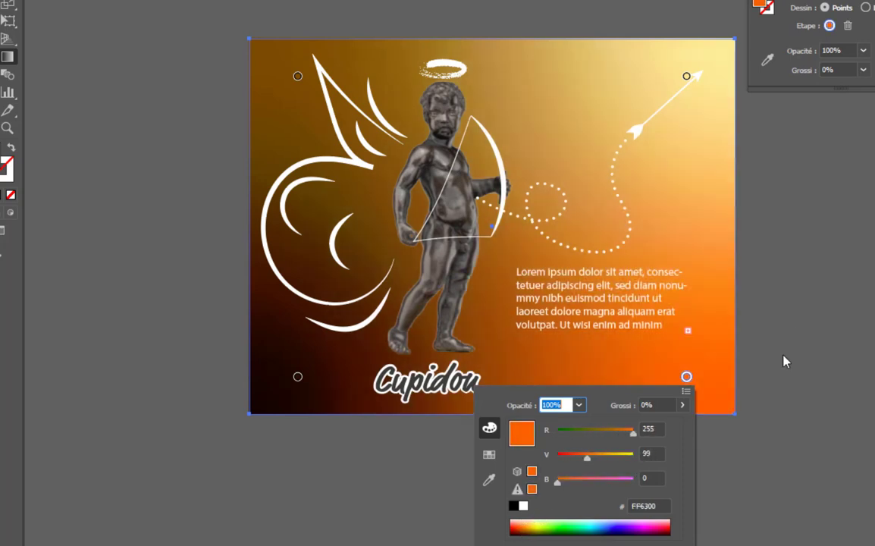
left_click(769, 393)
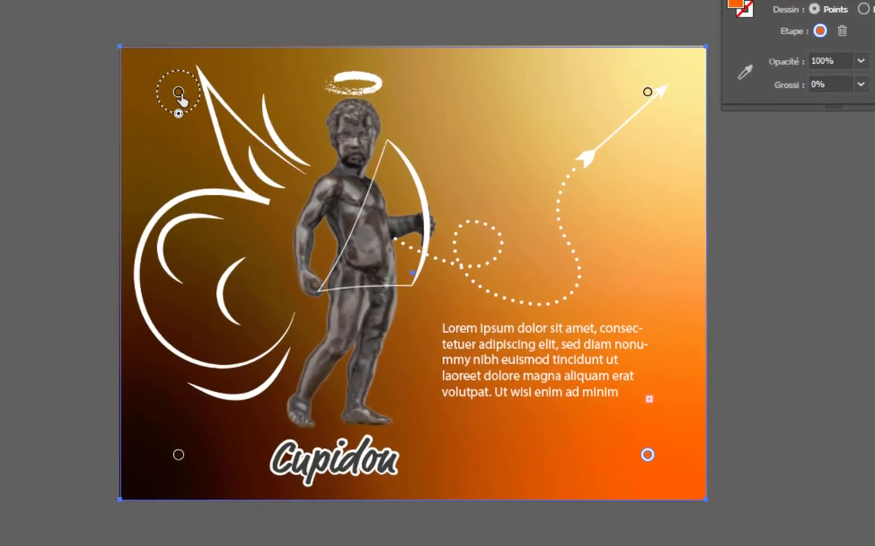
Step: Reposition the four gradient stops, bringing brown to the statue's shoulder, pale yellow to the dotted loop, and orange up the right edge
left_click_drag(298, 76, 302, 80)
left_click_drag(188, 106, 201, 171)
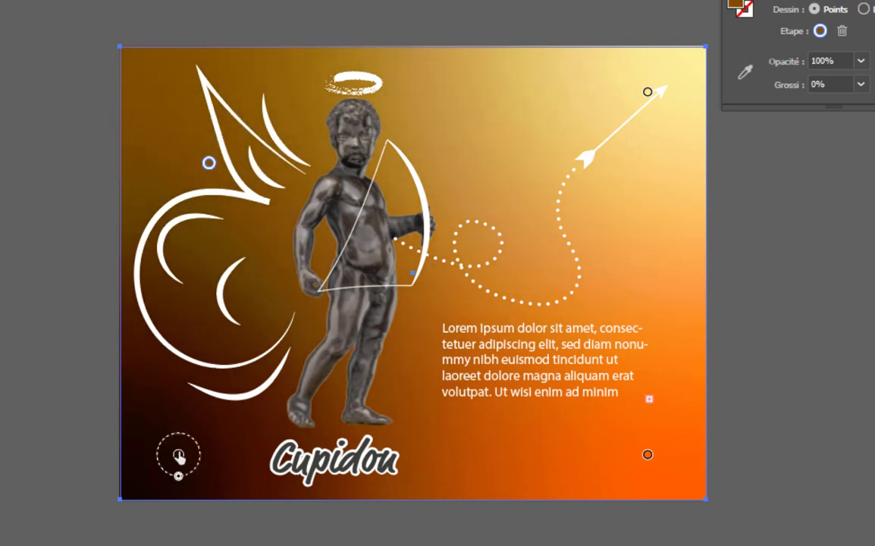
left_click_drag(179, 456, 252, 430)
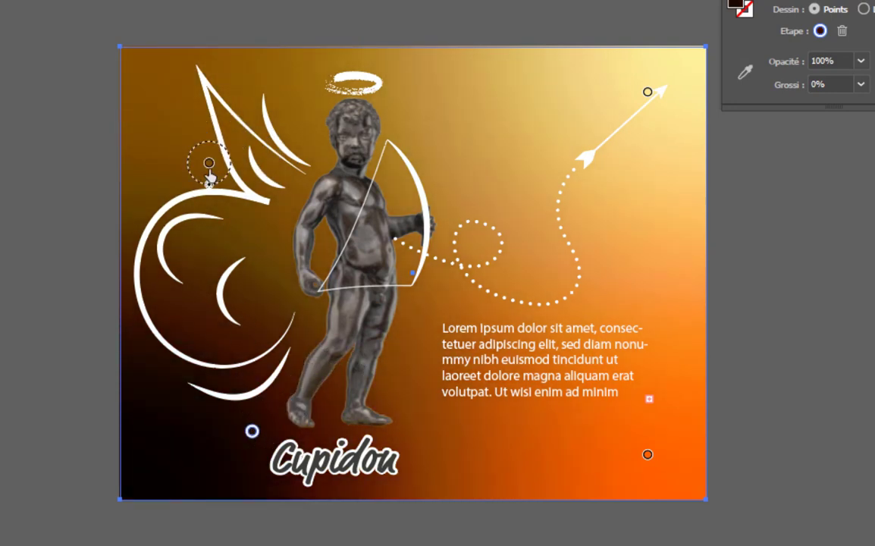
left_click_drag(210, 172, 325, 179)
left_click(646, 93)
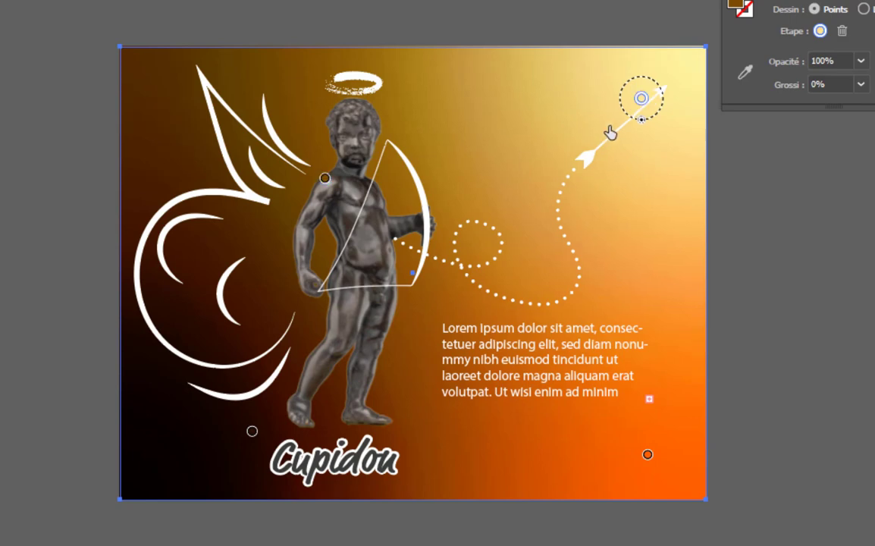
left_click_drag(641, 98, 536, 190)
left_click(647, 455)
left_click_drag(647, 455, 665, 418)
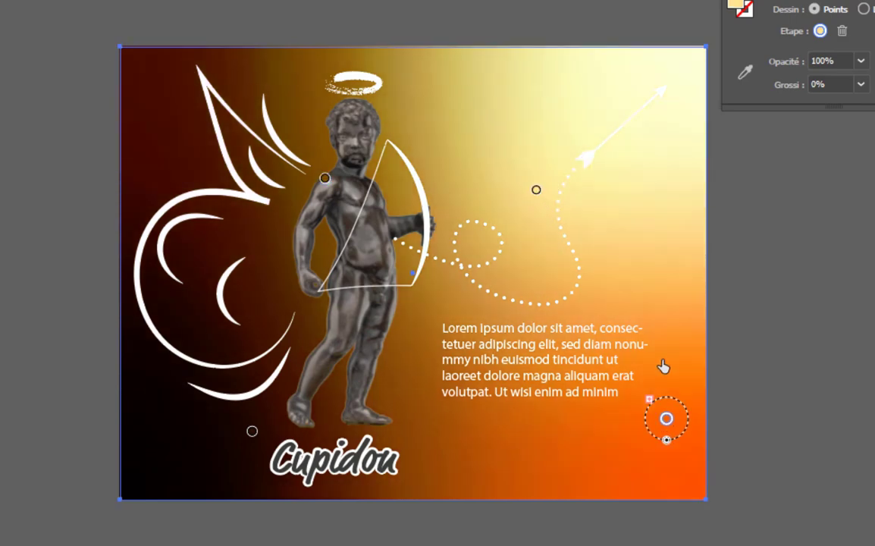
left_click_drag(661, 363, 662, 291)
left_click_drag(536, 193, 487, 235)
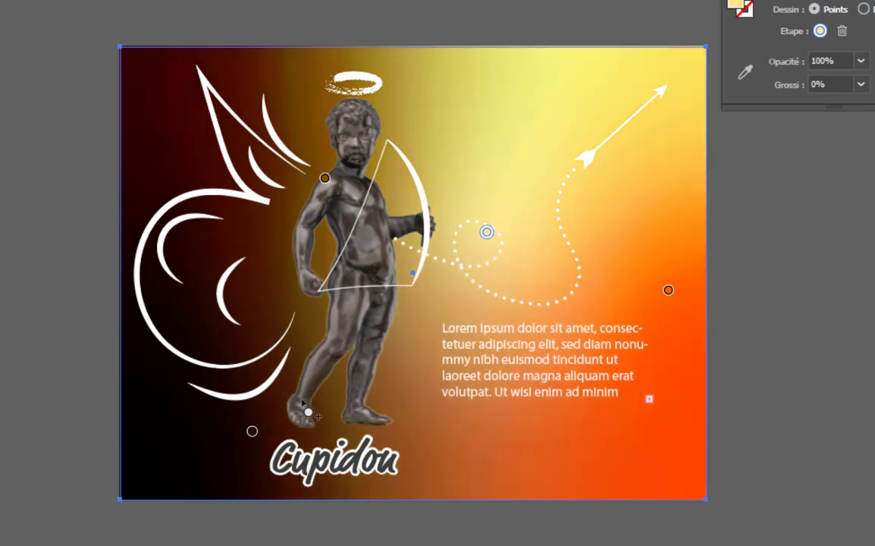
Step: Shift the dark stop between the statue's feet and the brown stop beside the wing, and widen the pale yellow stop's spread to 44%
left_click_drag(252, 431, 377, 426)
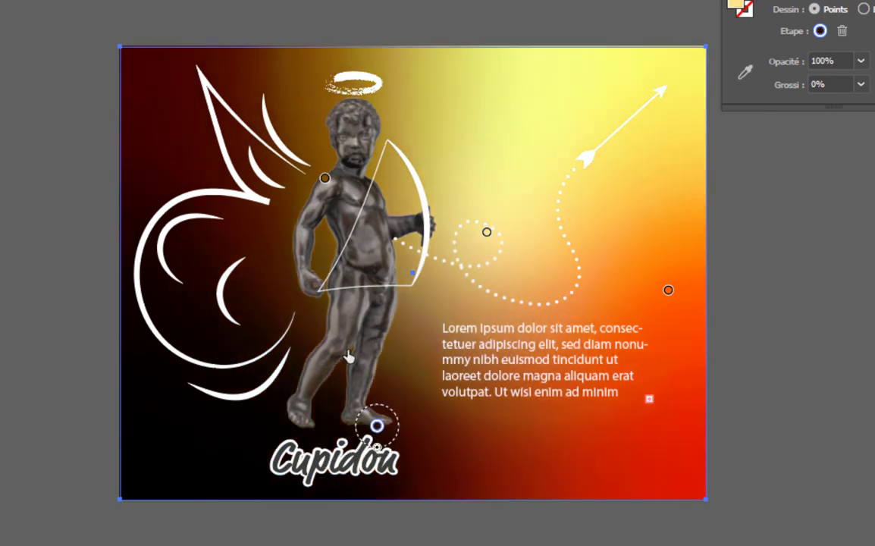
left_click_drag(325, 178, 293, 170)
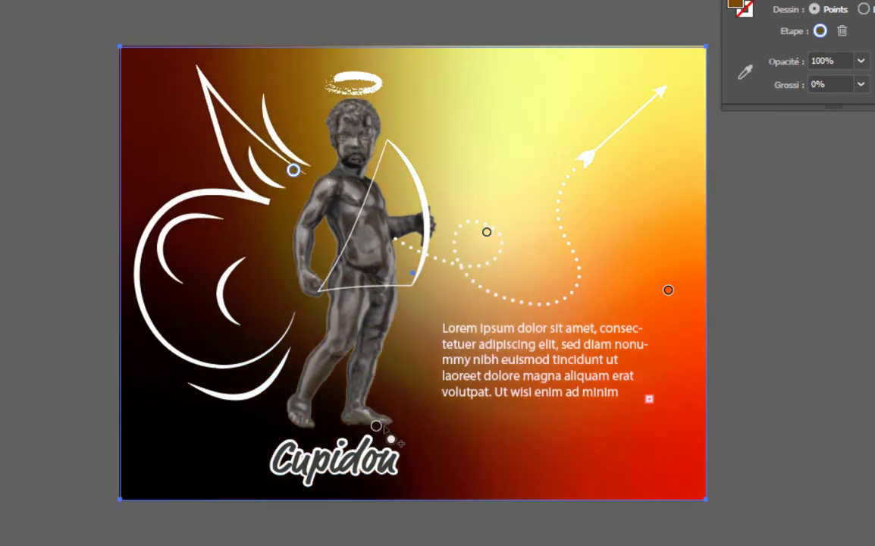
left_click_drag(378, 427, 329, 426)
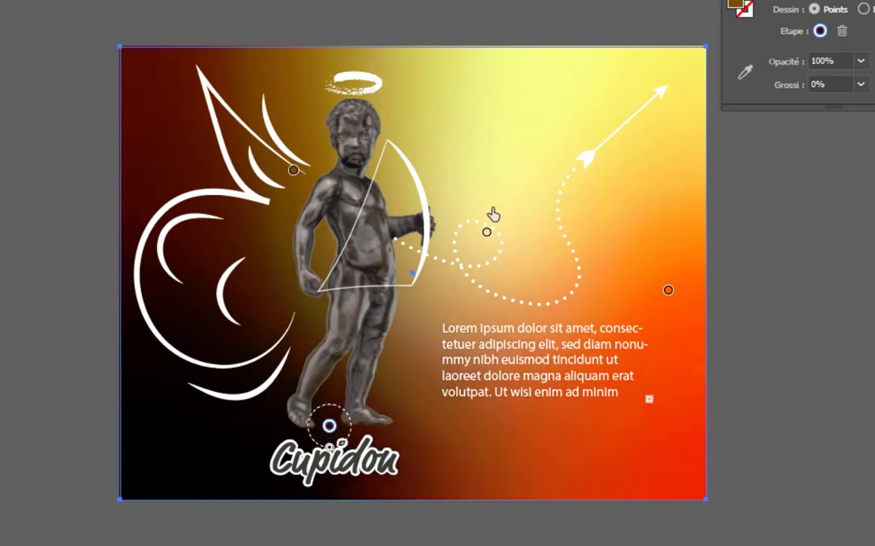
left_click(487, 233)
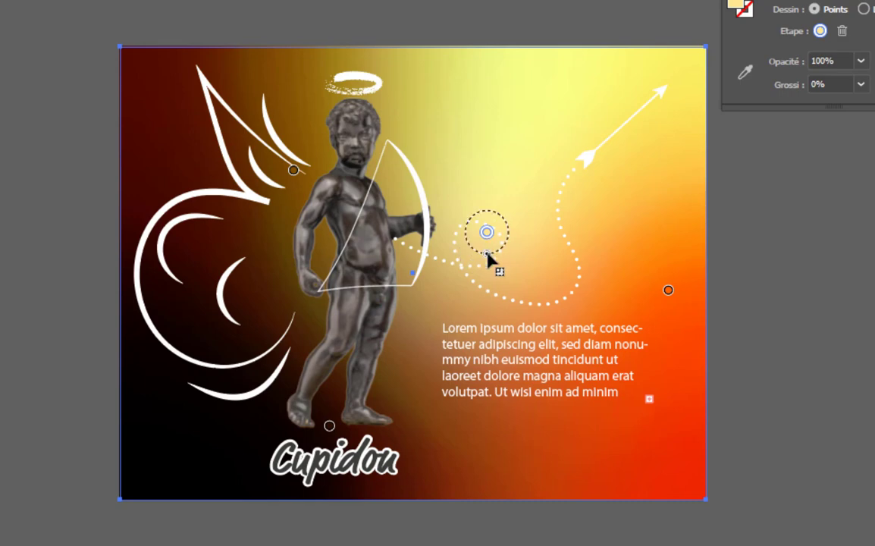
mouse_move(487, 254)
left_mouse_down()
mouse_move(485, 287)
mouse_move(484, 256)
left_mouse_up()
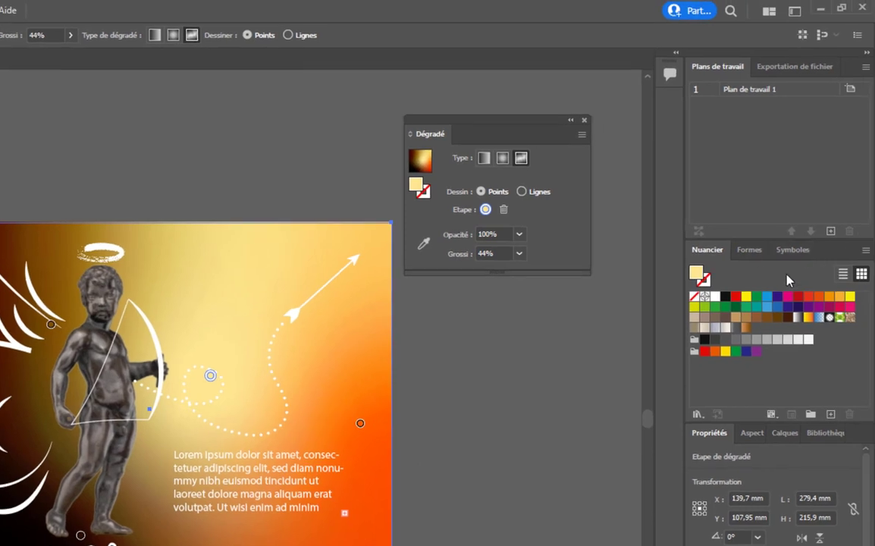
Step: Open the Pierre et brique nature swatch library and enlarge it until all its colour groups show
left_click(697, 415)
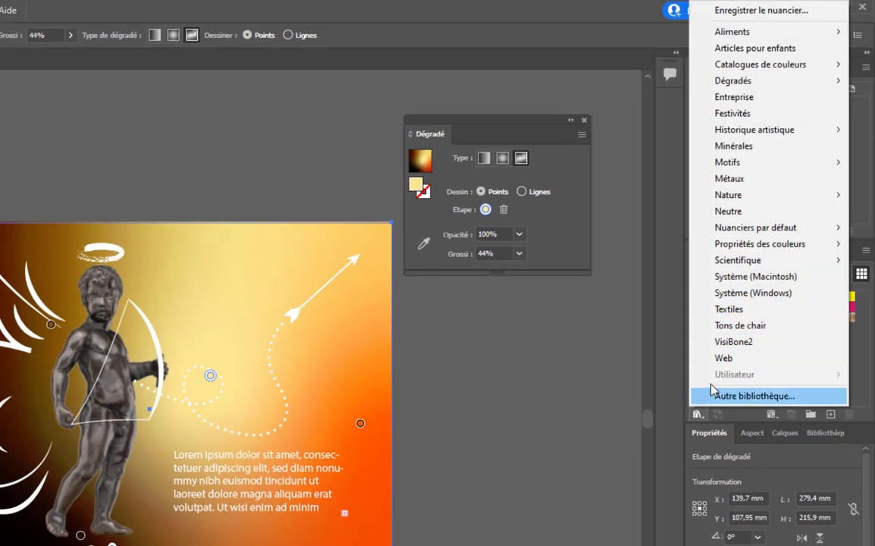
mouse_move(752, 197)
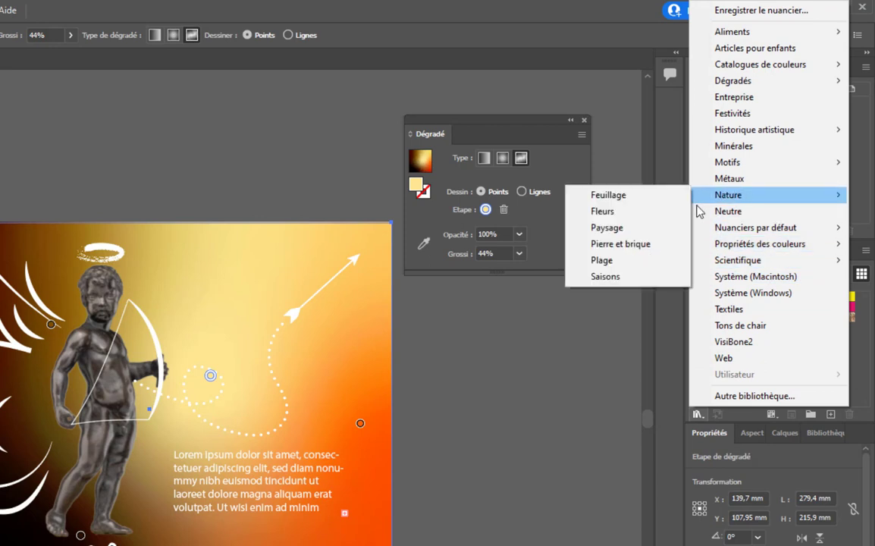
left_click(622, 248)
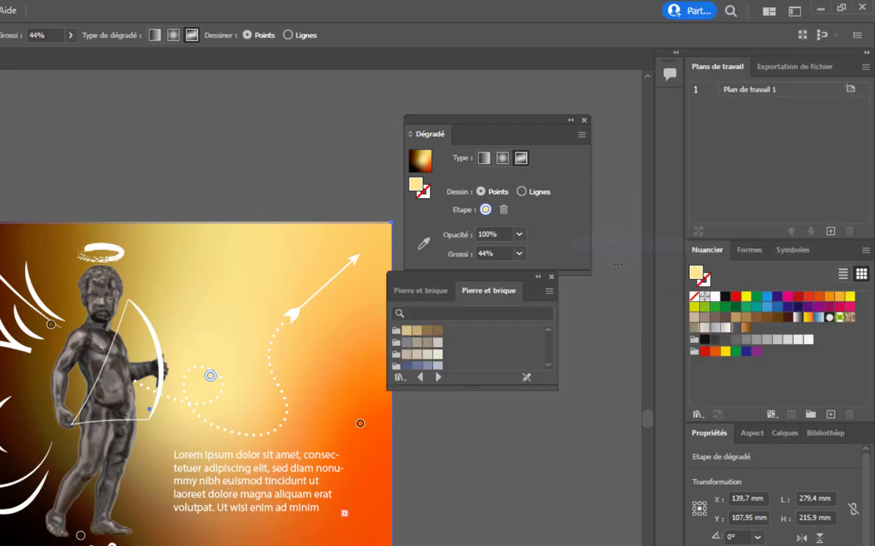
left_click_drag(544, 386, 555, 545)
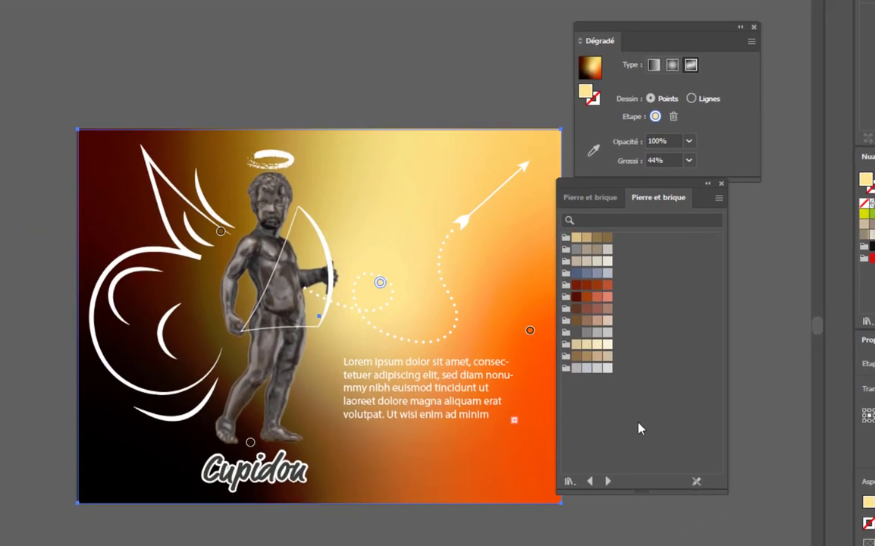
Step: Apply the darkest blue library swatch to the dotted loop's stop and to the brown stop after moving it into the upper wing
left_click(577, 274)
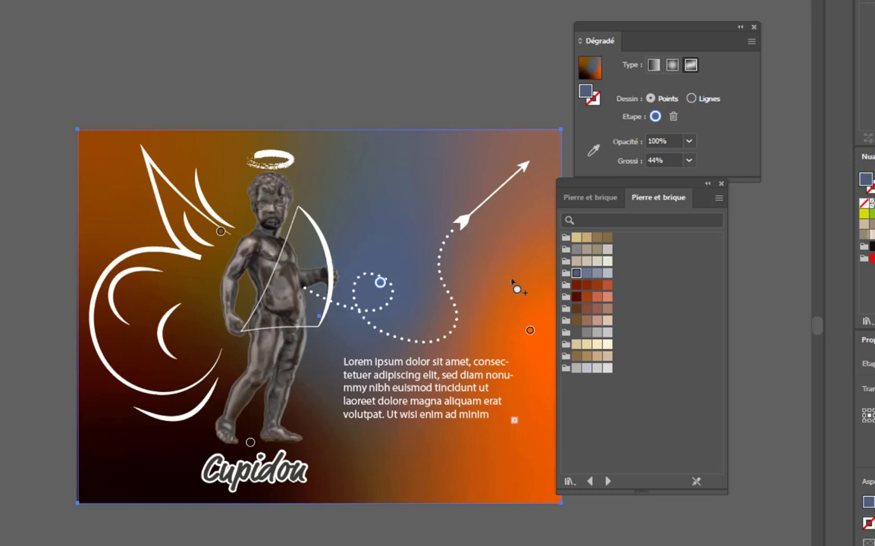
left_click(221, 231)
left_click_drag(221, 231, 175, 203)
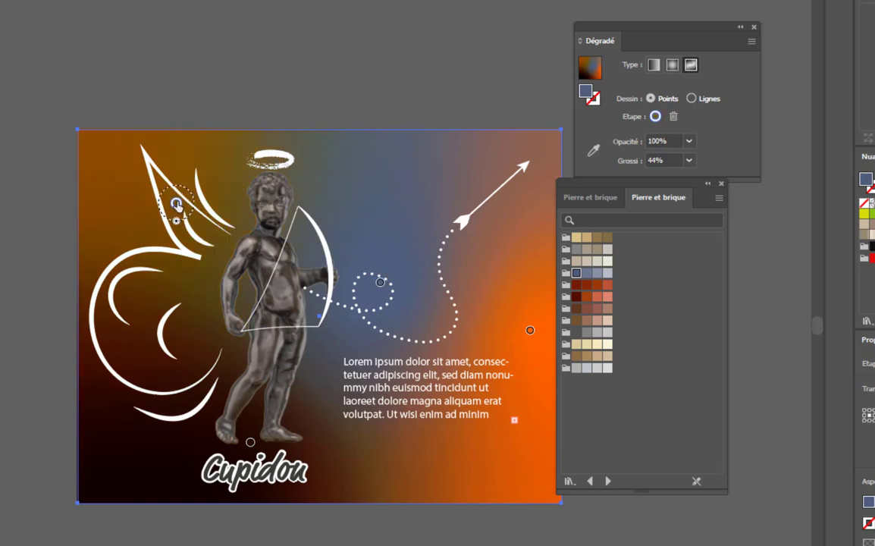
left_click(576, 273)
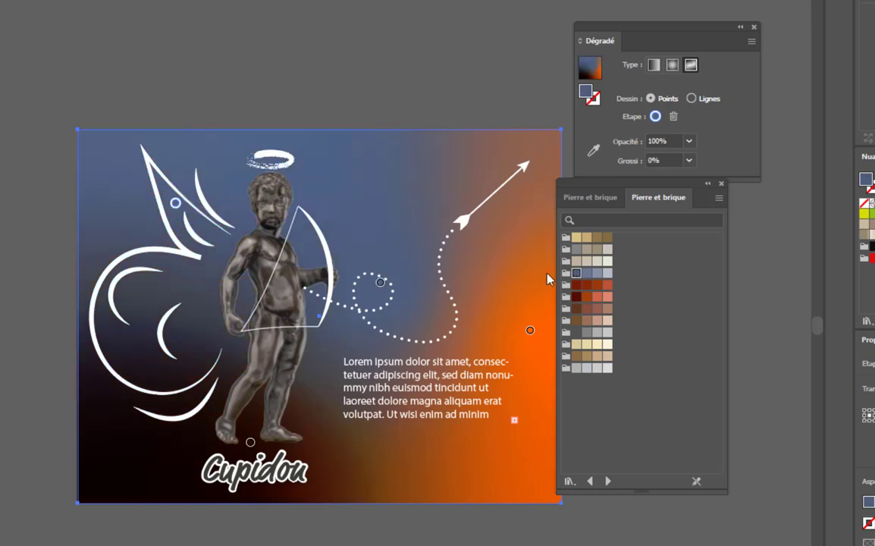
Step: Move the orange stop beside the arrow's tail and the dark stop below the wing, colouring them with the blue group's second and third swatches
left_click_drag(530, 330, 494, 220)
left_click(587, 274)
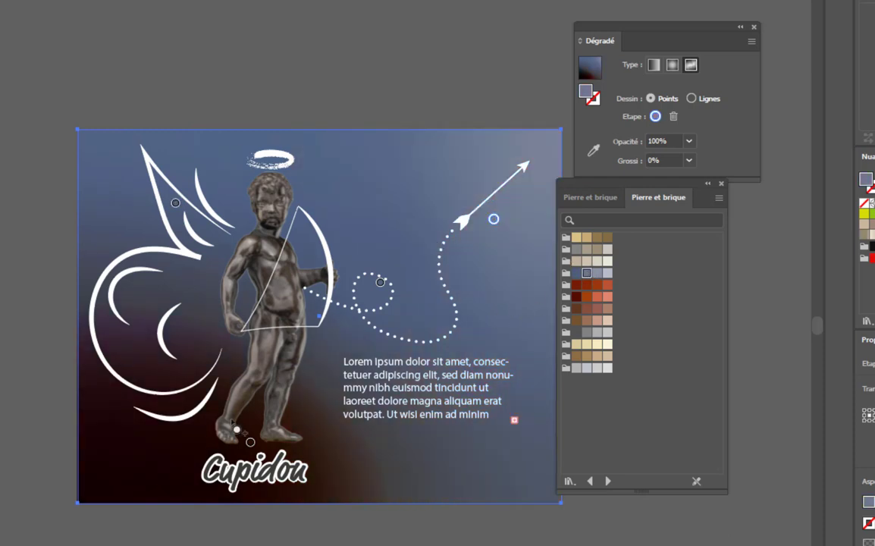
left_click_drag(250, 443, 164, 440)
left_click(596, 273)
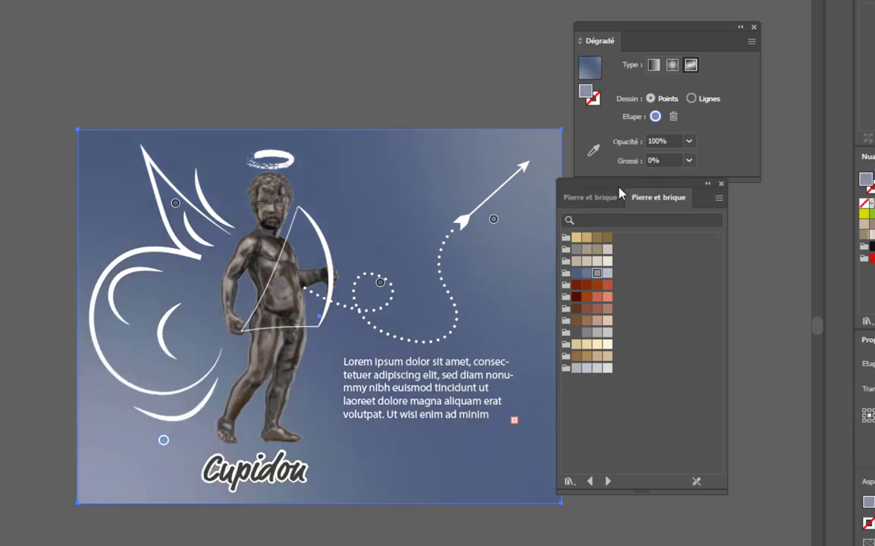
Step: Move the swatch library clear of the artboard, and place the loop's stop at the paragraph's end with the lightest blue-grey swatch
left_click_drag(620, 193, 679, 208)
left_click_drag(399, 276, 303, 324)
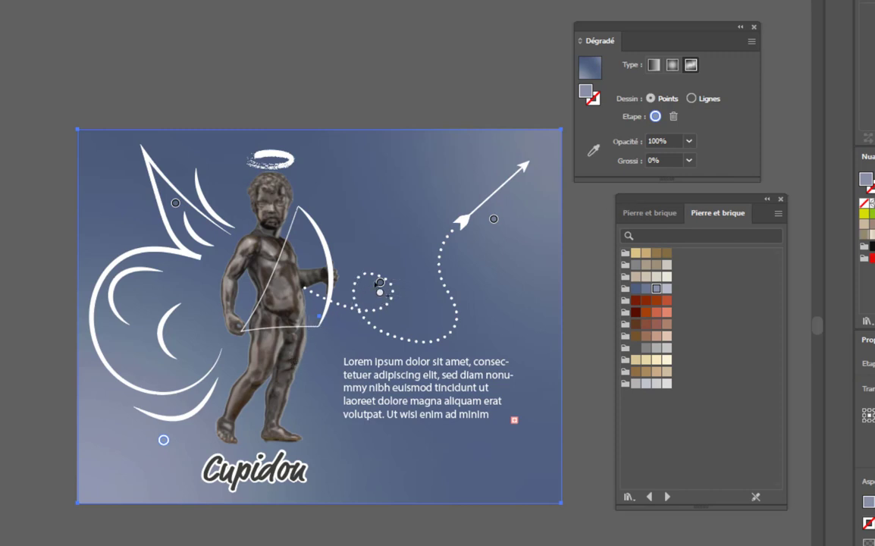
left_click_drag(380, 283, 494, 415)
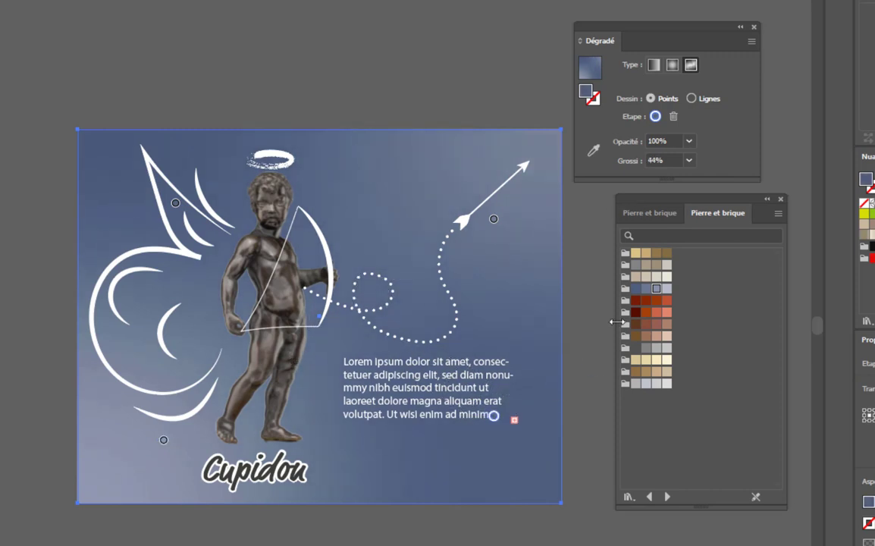
left_click(666, 288)
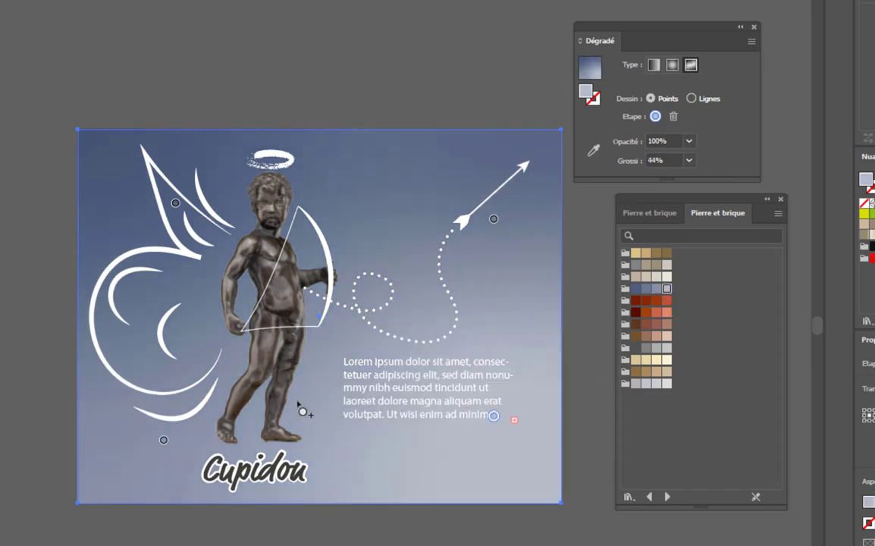
Step: Fine-tune the positions of the wing and arrow gradient stops, and close the floating swatch library and gradient controls
left_click_drag(163, 439, 167, 427)
left_click_drag(175, 204, 199, 208)
left_click(473, 213)
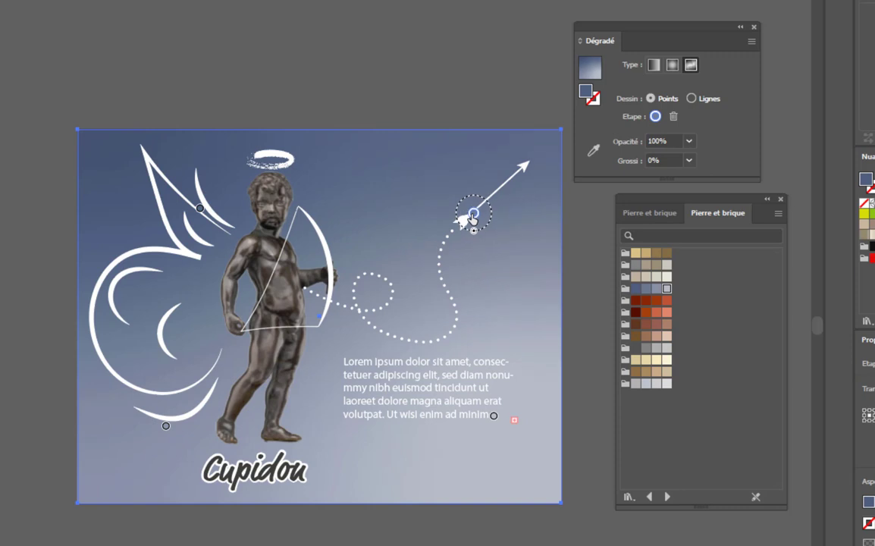
left_click(780, 199)
left_click(757, 28)
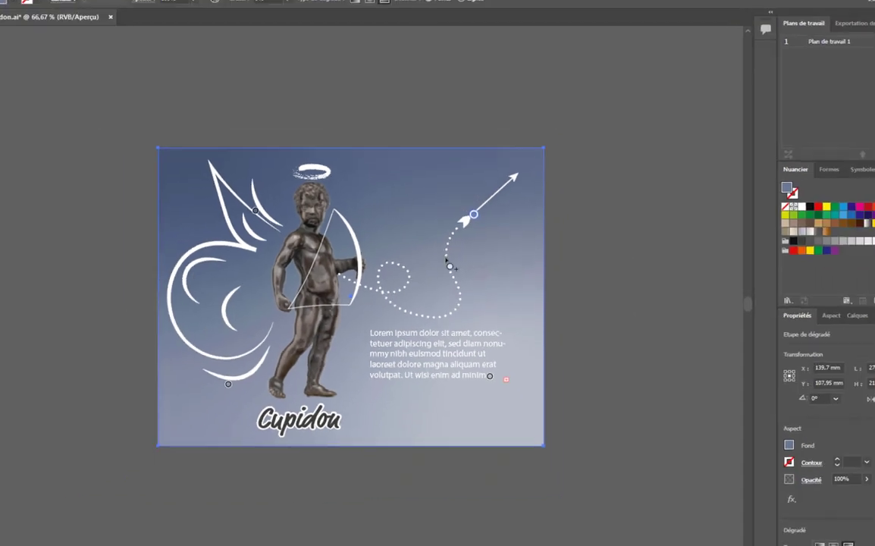
Step: Deselect the background rectangle and save the Cupidon.ai document
left_click(11, 56)
left_click(329, 112)
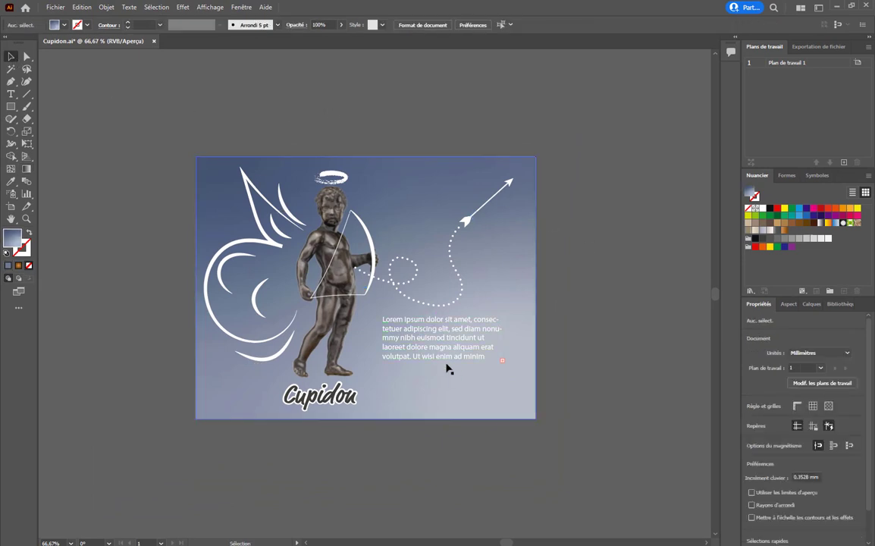
left_click(55, 9)
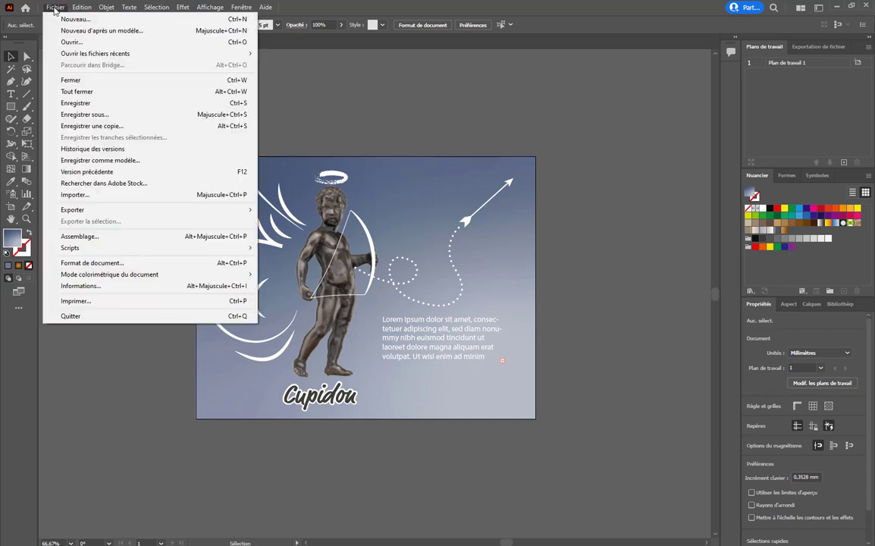
left_click(83, 104)
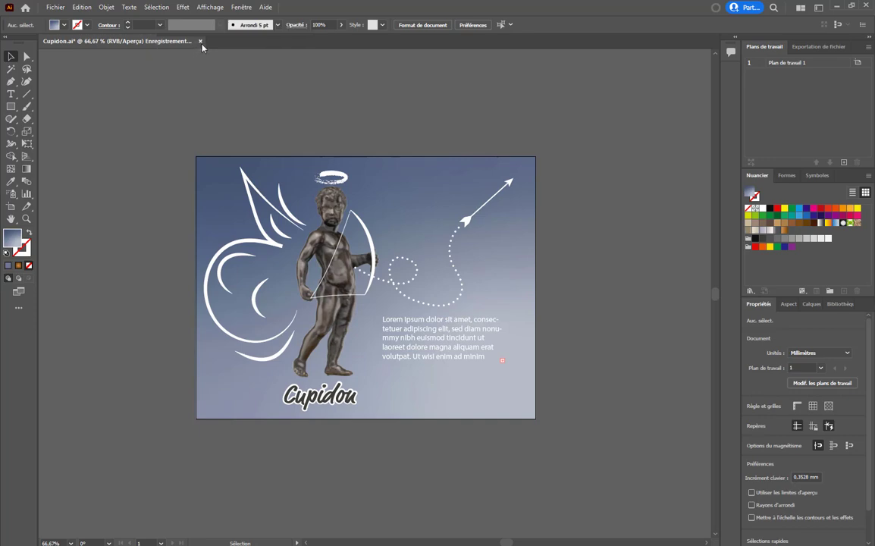
Step: Switch to the Poster Haloween v2.aic document and add a new layer at the bottom of the stack, below Château
left_click(152, 41)
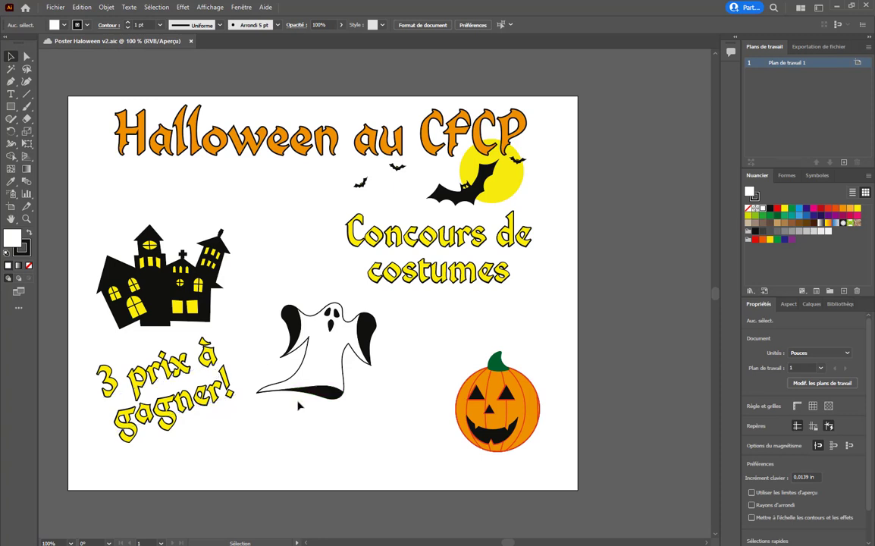
left_click_drag(303, 471, 350, 466)
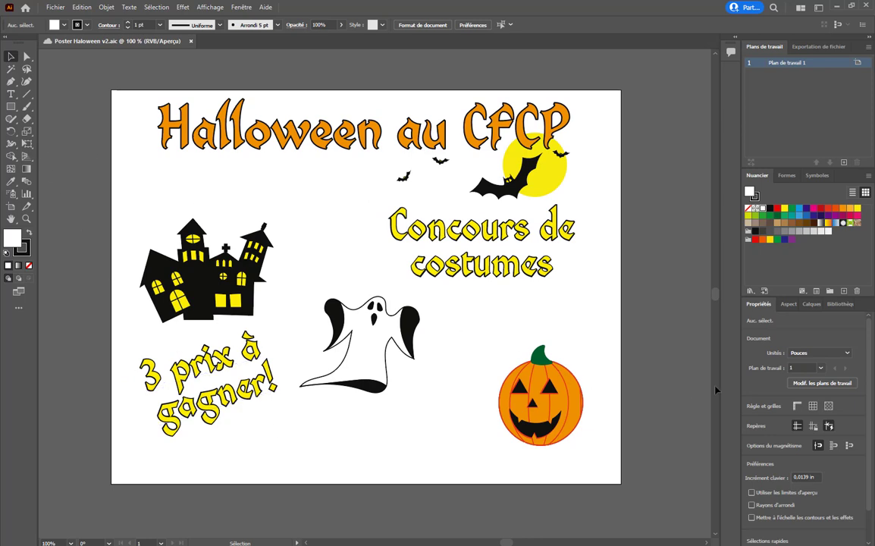
left_click(811, 306)
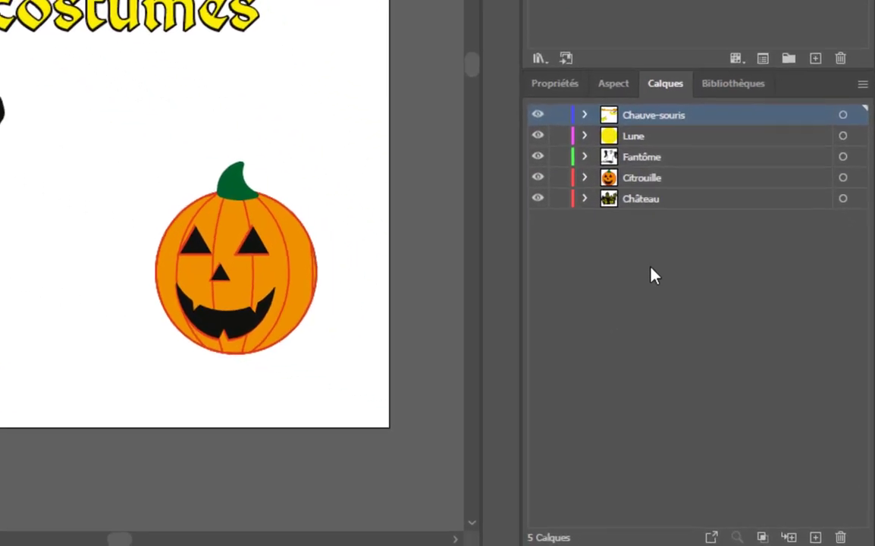
left_click(815, 537)
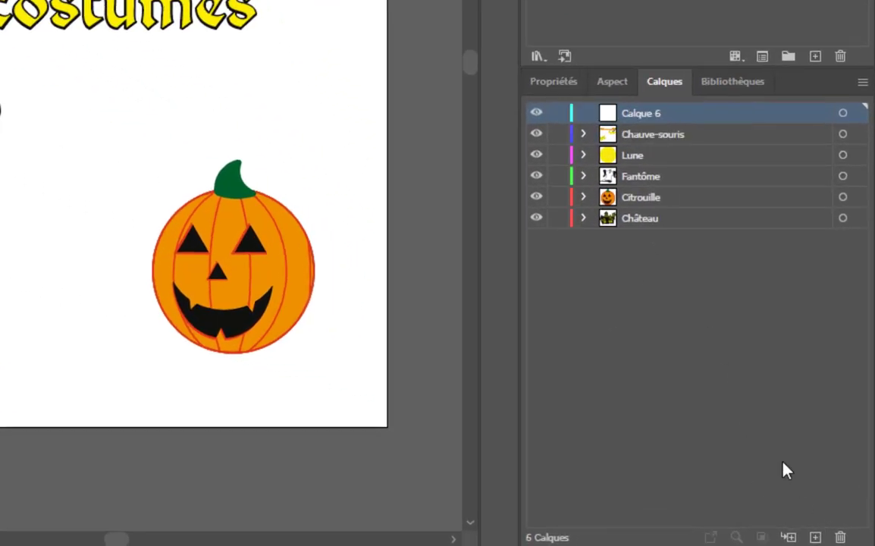
left_click_drag(661, 113, 643, 237)
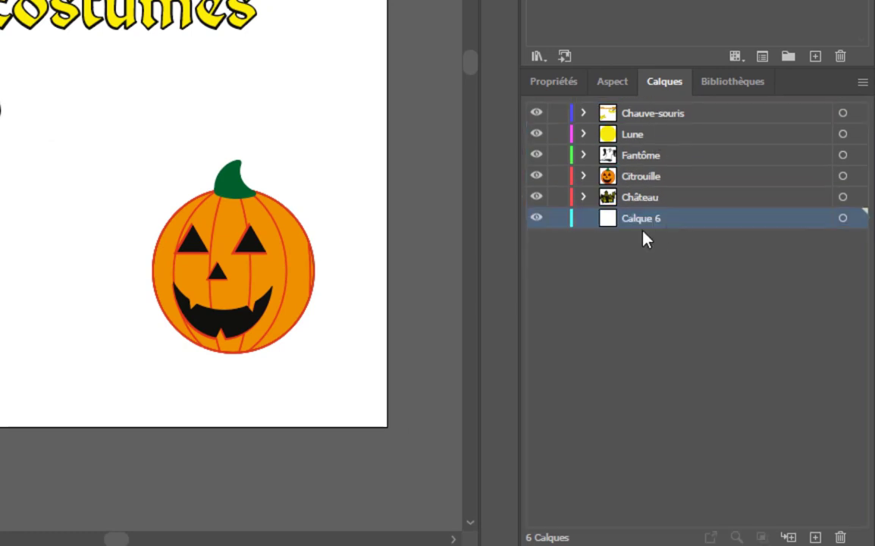
Step: Rename the new bottom layer as Arrière-plan
double_click(637, 219)
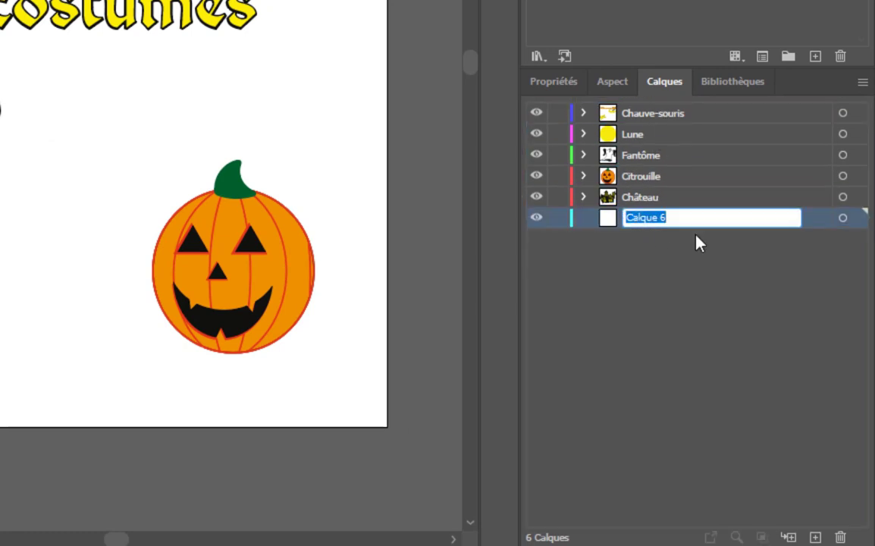
type("Arrièere")
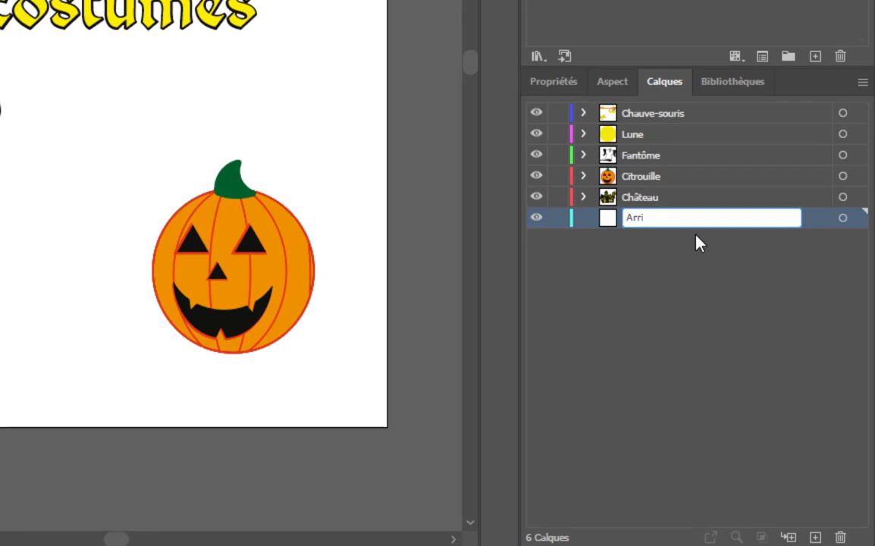
type("-plan")
key("Return")
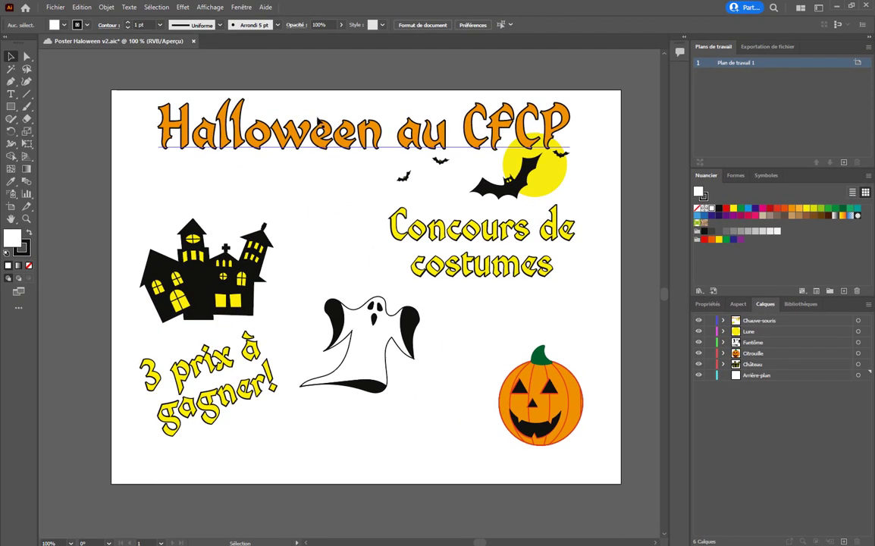
Step: Draw a rectangle covering the whole artboard on the Arrière-plan layer and fill it with a freeform gradient
left_click(11, 107)
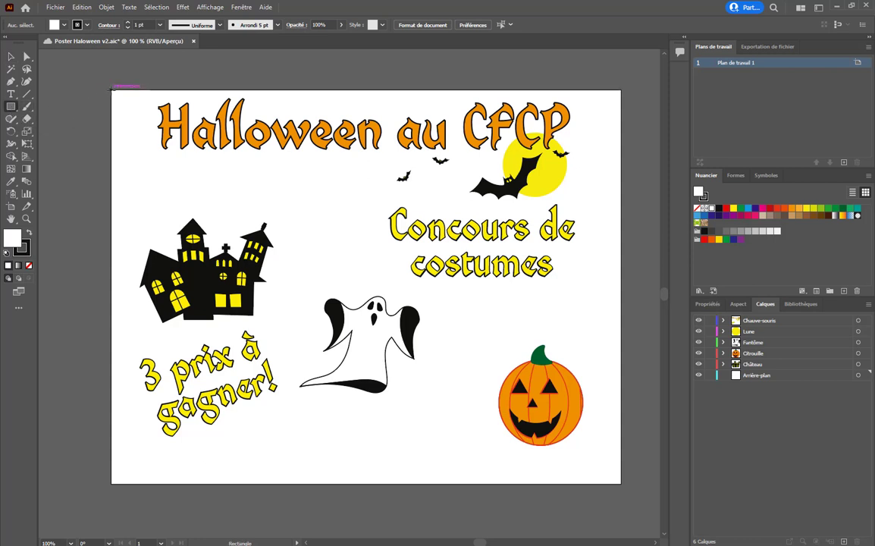
left_click_drag(111, 88, 621, 482)
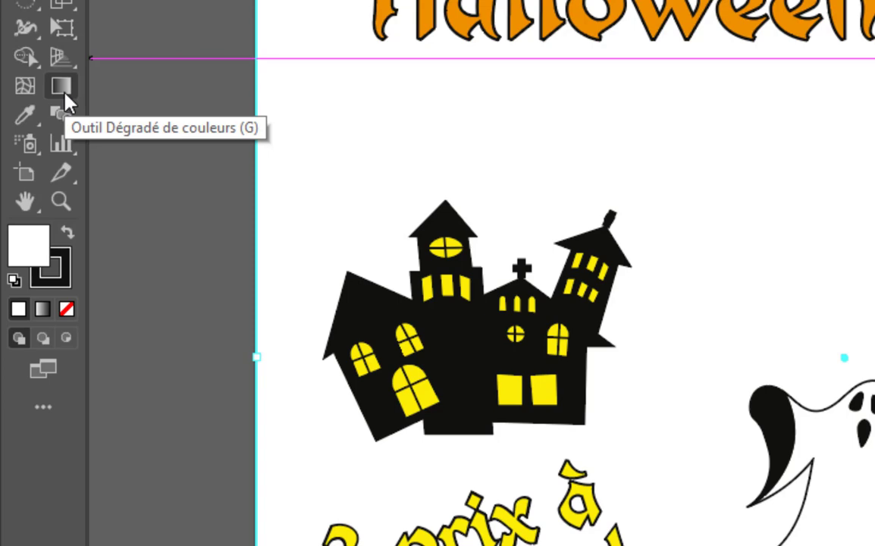
double_click(62, 88)
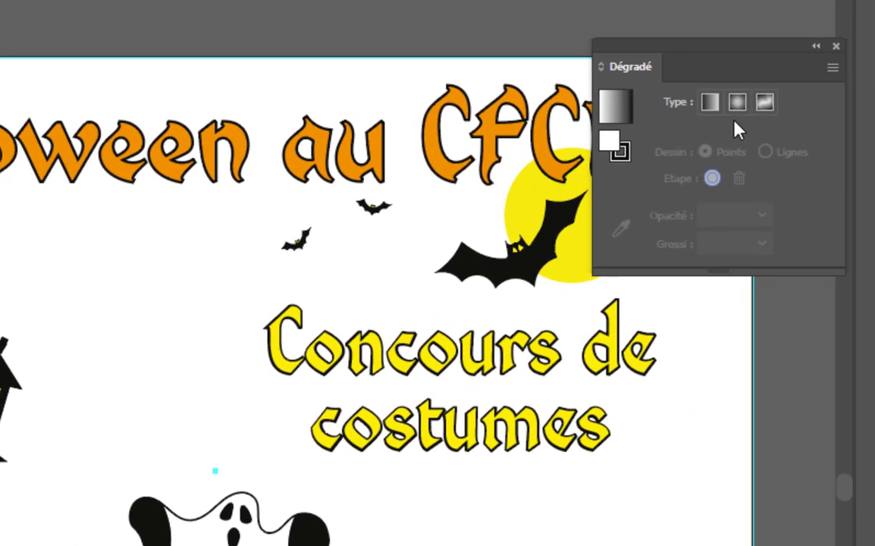
left_click_drag(718, 53, 733, 15)
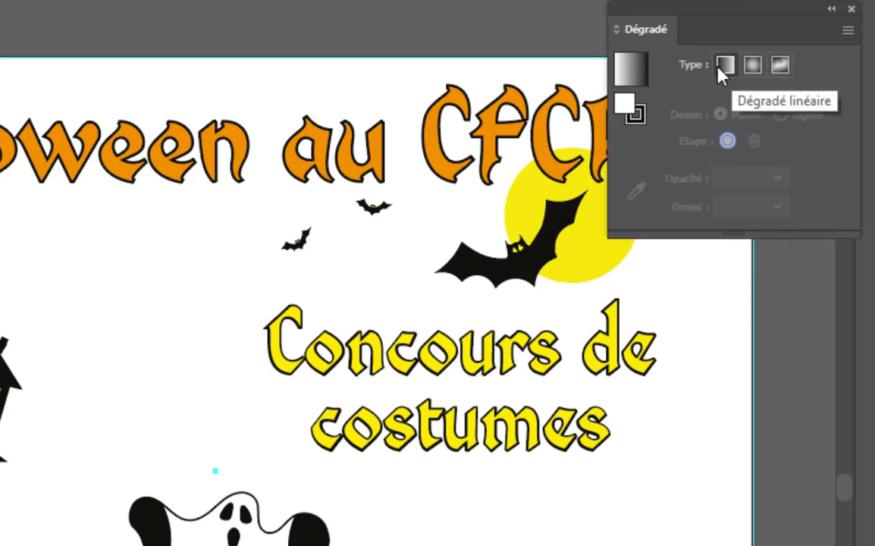
left_click(783, 66)
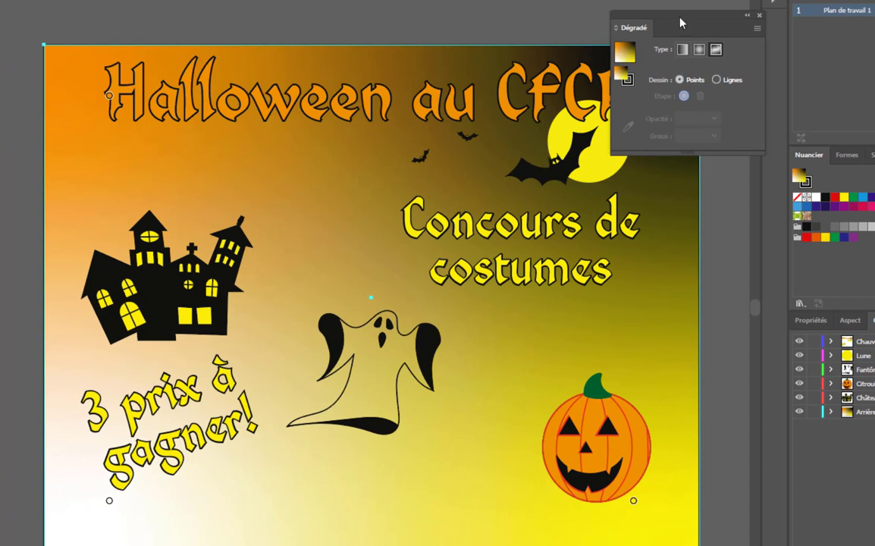
left_click_drag(680, 23, 718, 0)
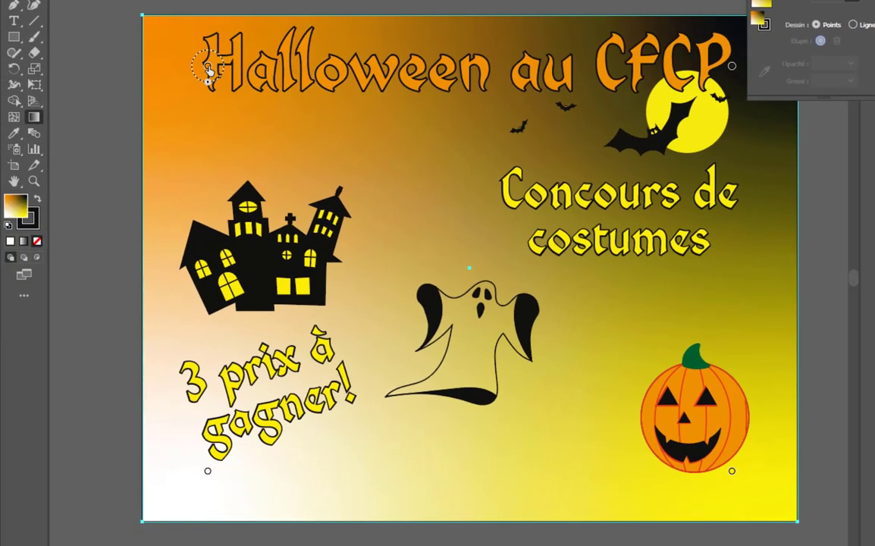
Step: Recolour the background gradient's upper-left stop to red-orange E94F00 (233, 79, 0)
double_click(208, 68)
left_click(73, 200)
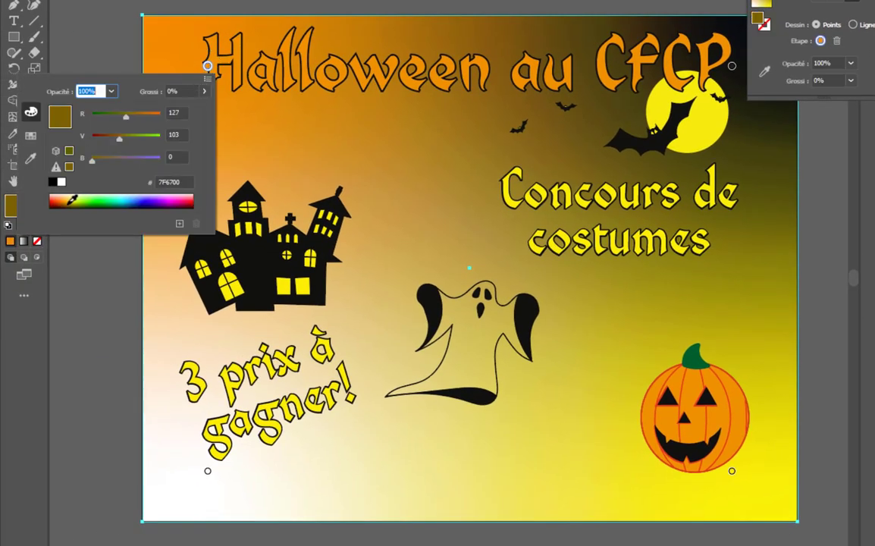
mouse_move(73, 199)
left_mouse_down()
mouse_move(63, 175)
mouse_move(66, 195)
left_mouse_up()
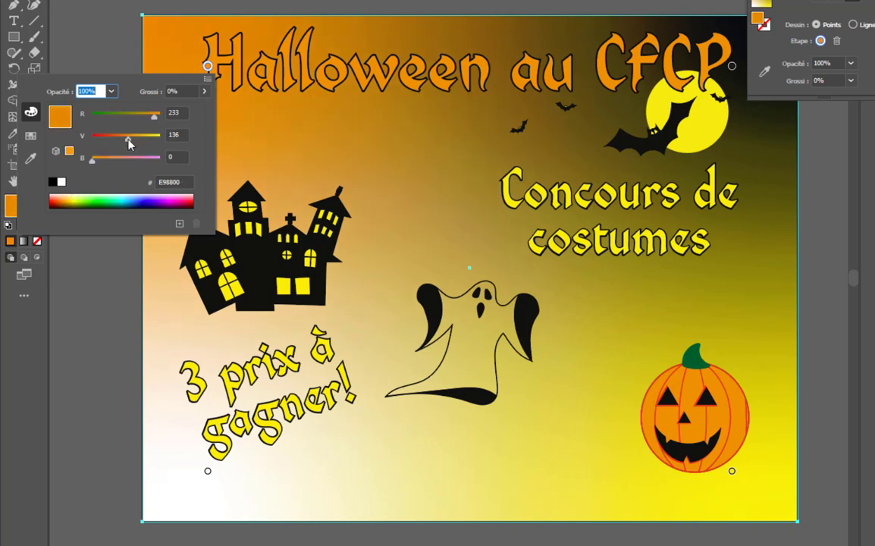
left_click_drag(128, 144, 123, 146)
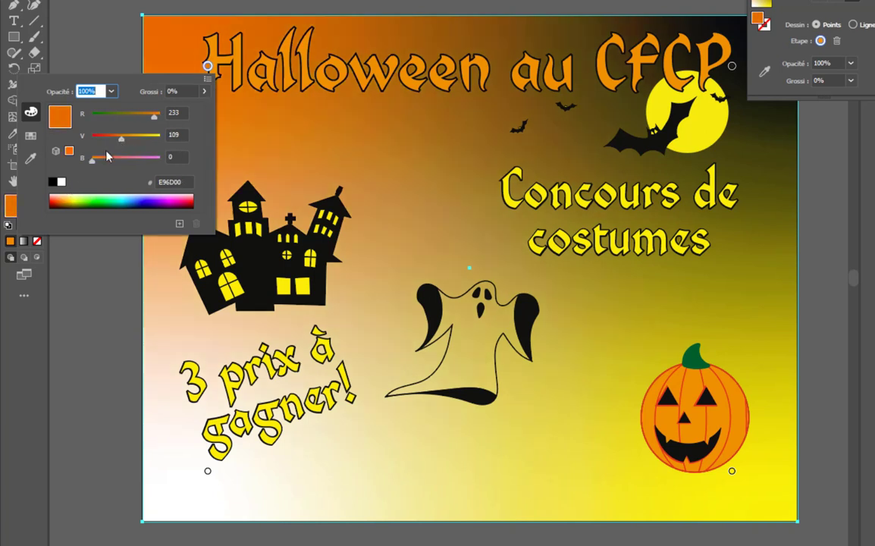
left_click_drag(121, 141, 113, 146)
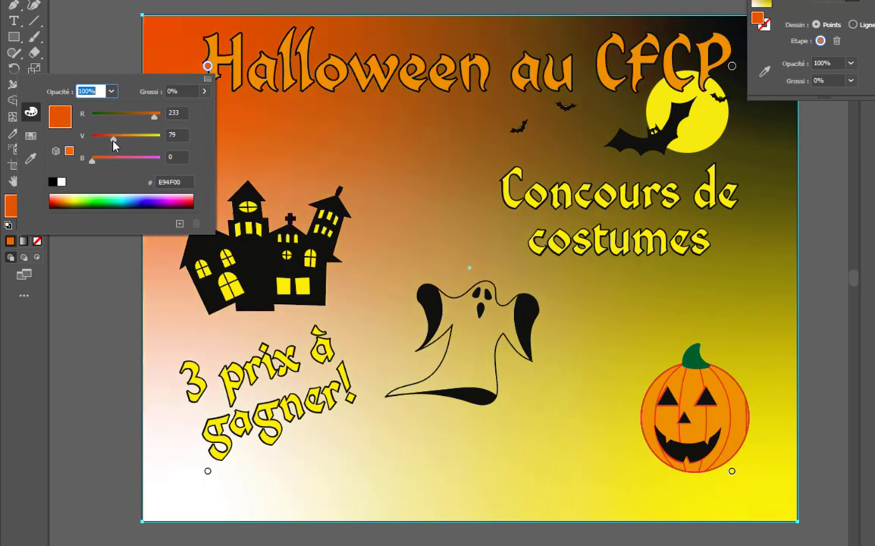
Step: Set the two lower gradient stops to black, and move the red-orange stop inward to just above the castle
double_click(733, 67)
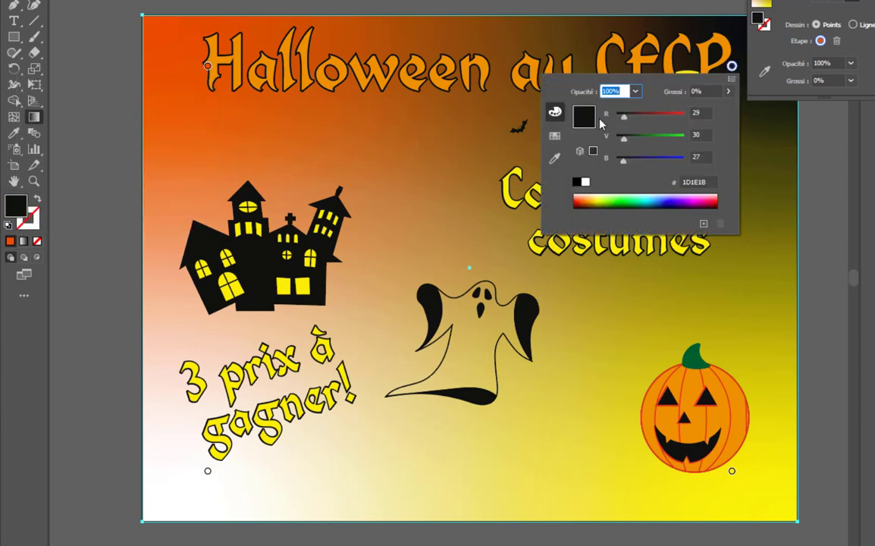
double_click(207, 471)
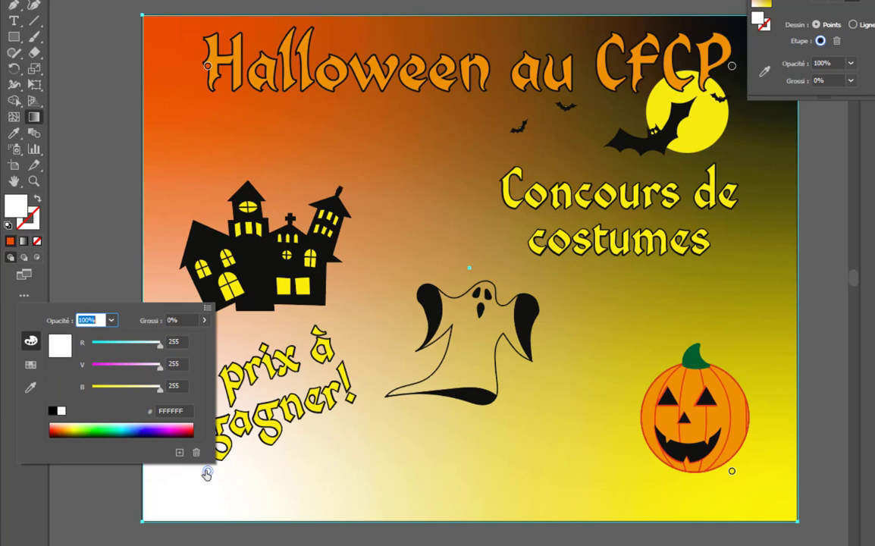
left_click(53, 411)
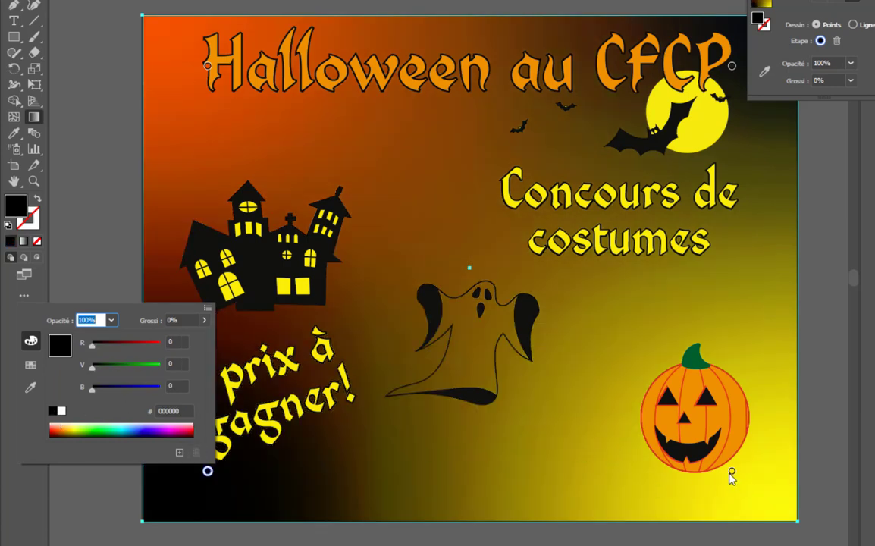
double_click(731, 471)
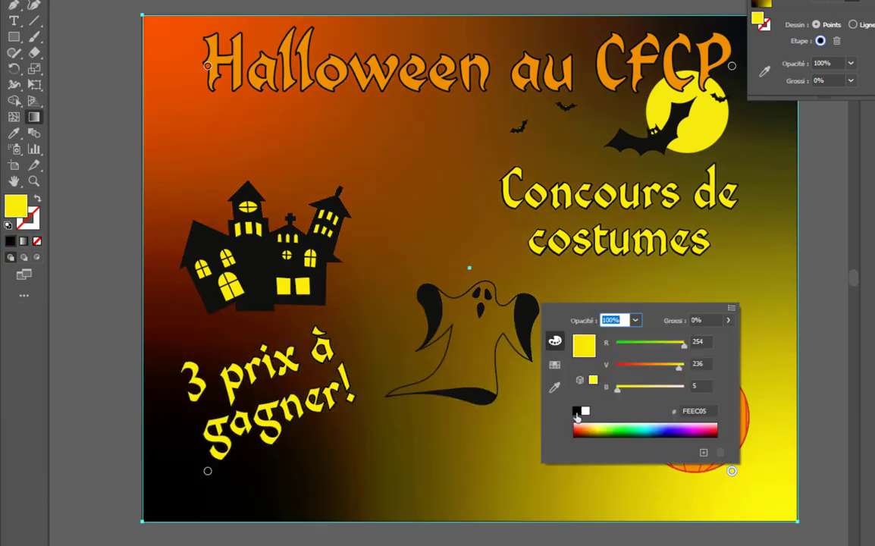
left_click(577, 410)
left_click(505, 391)
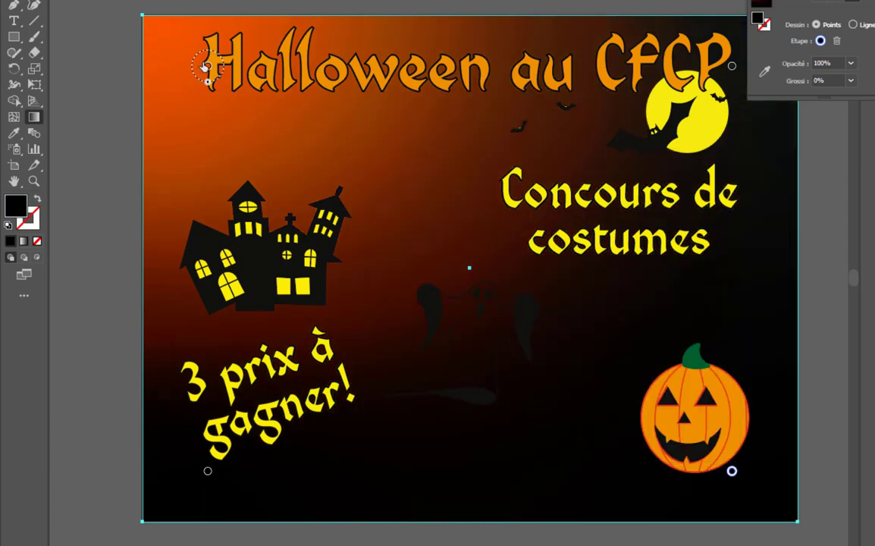
left_click_drag(207, 67, 286, 156)
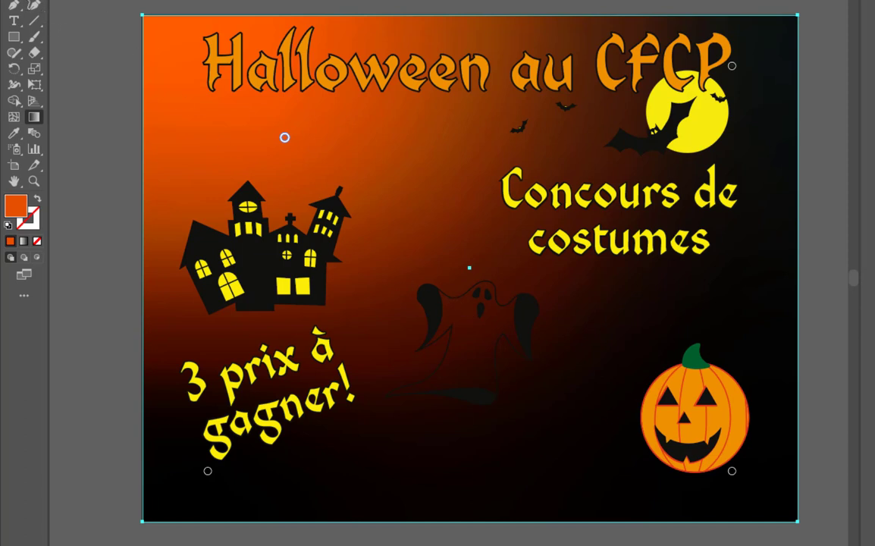
key("v")
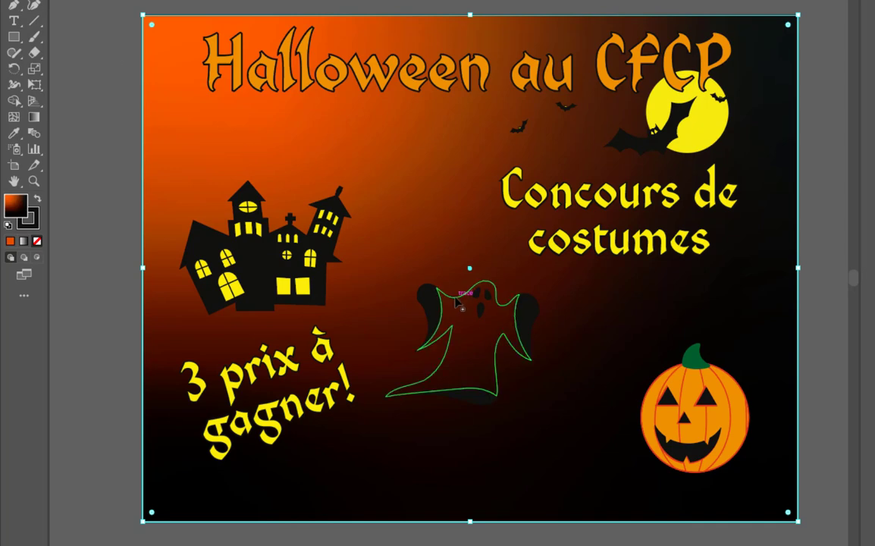
Step: Isolate the ghost group, fill the ghost's body path with white, and leave isolation mode
left_click(457, 302)
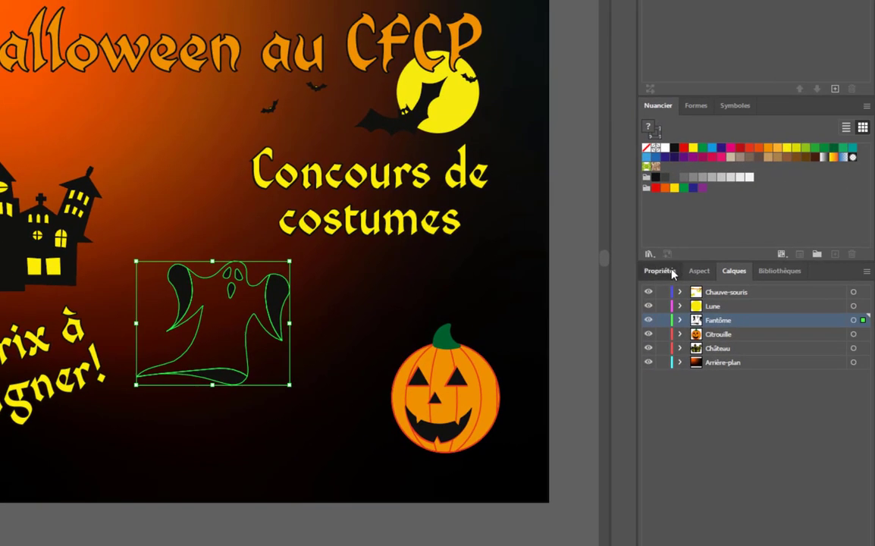
left_click(671, 272)
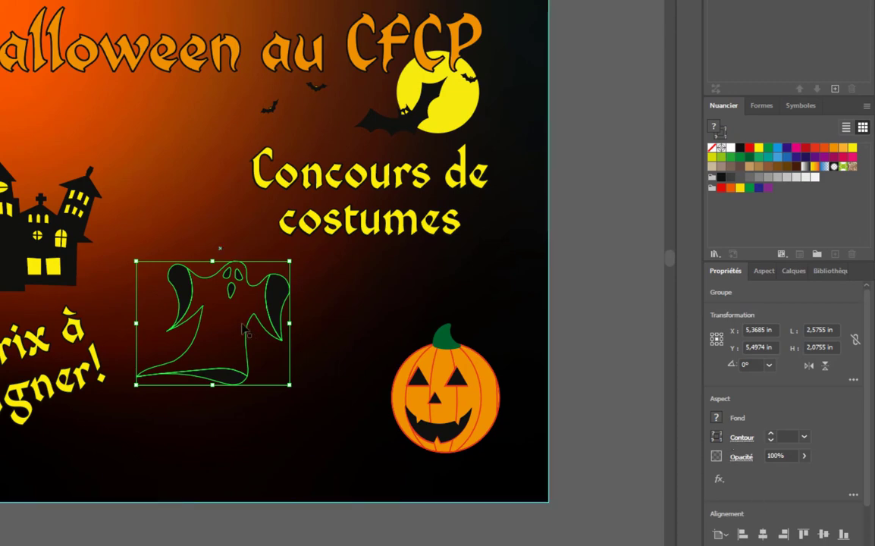
scroll(249, 323, "up", 1)
double_click(177, 303)
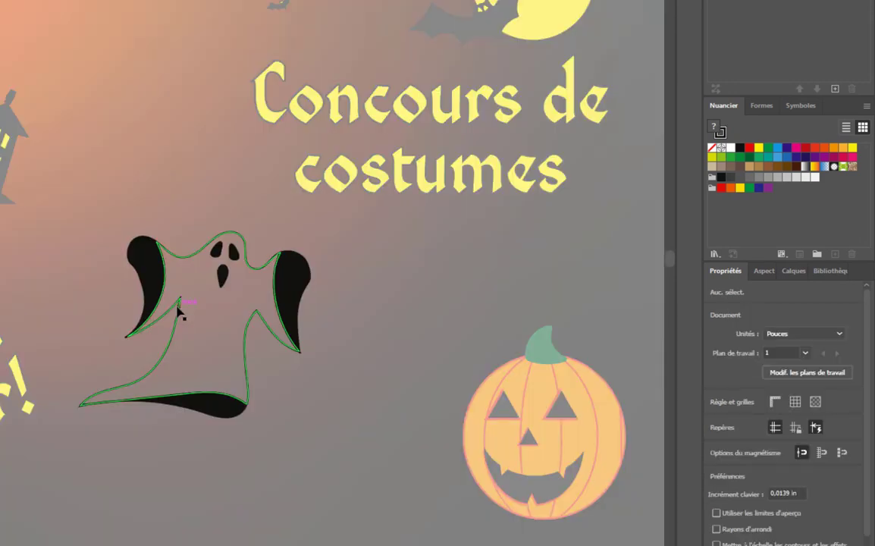
left_click(245, 350)
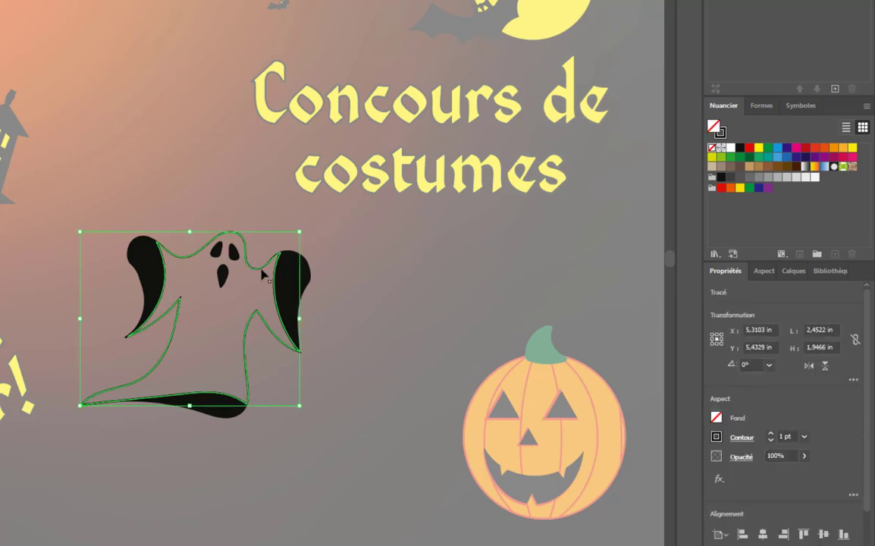
left_click(716, 418)
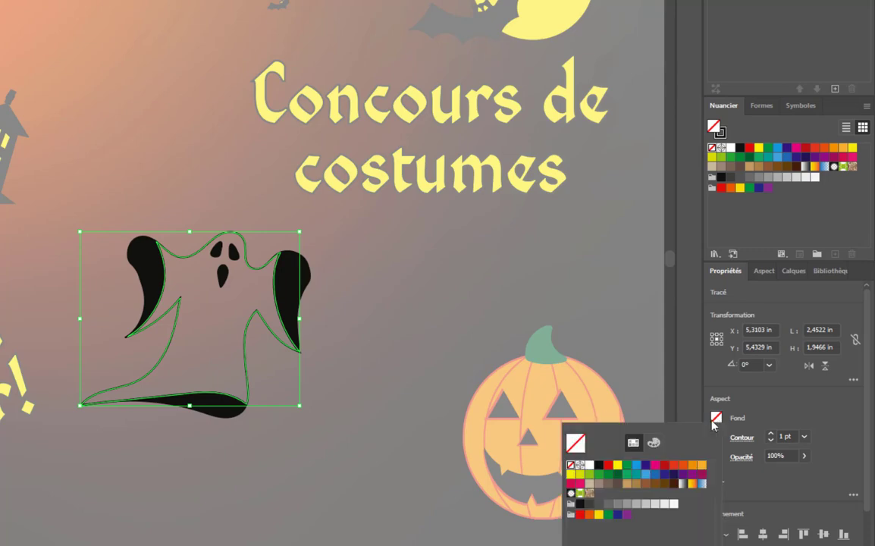
left_click(590, 465)
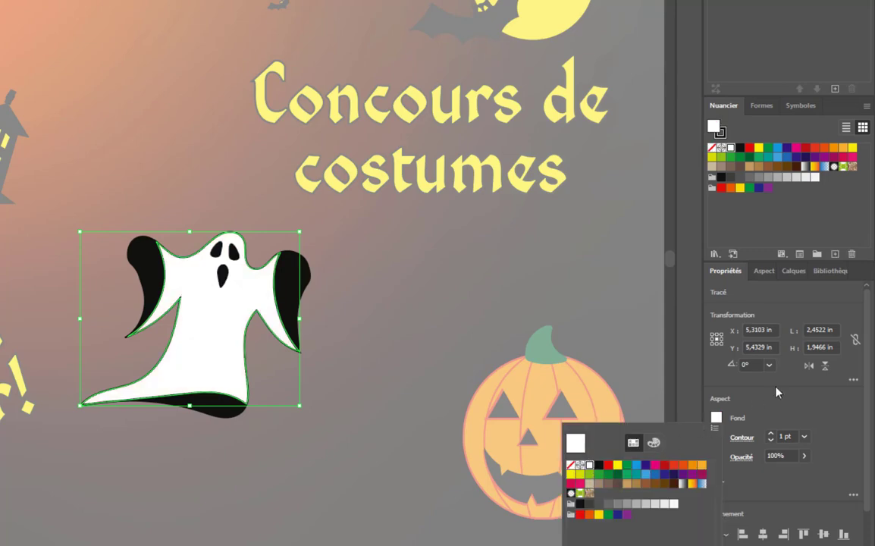
key("Escape")
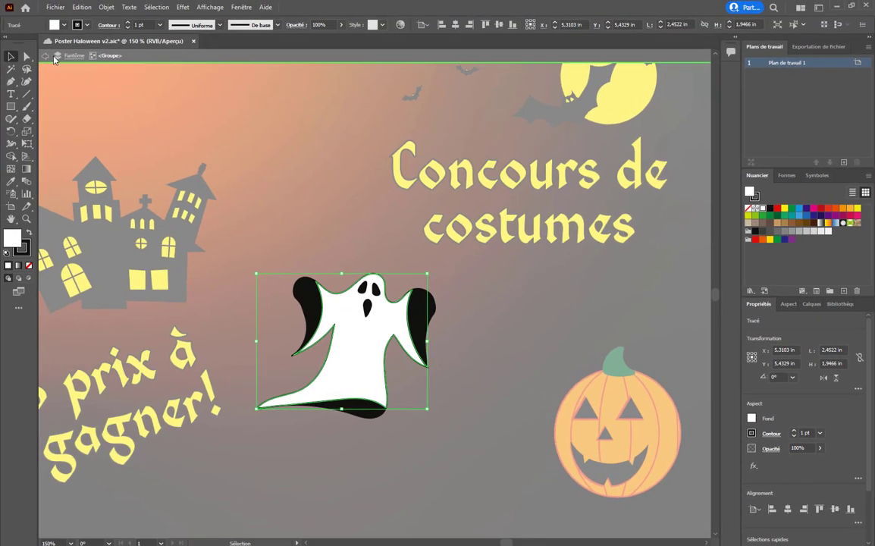
double_click(271, 209)
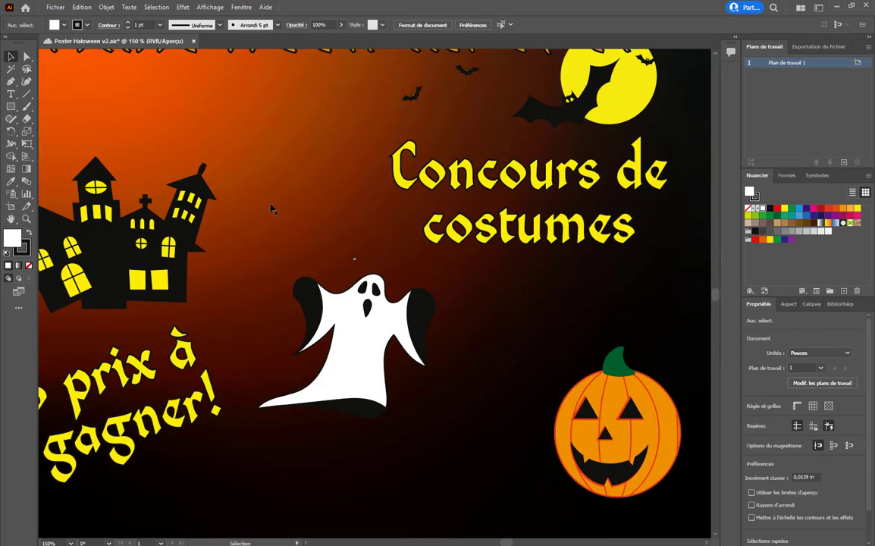
key("ctrl+0")
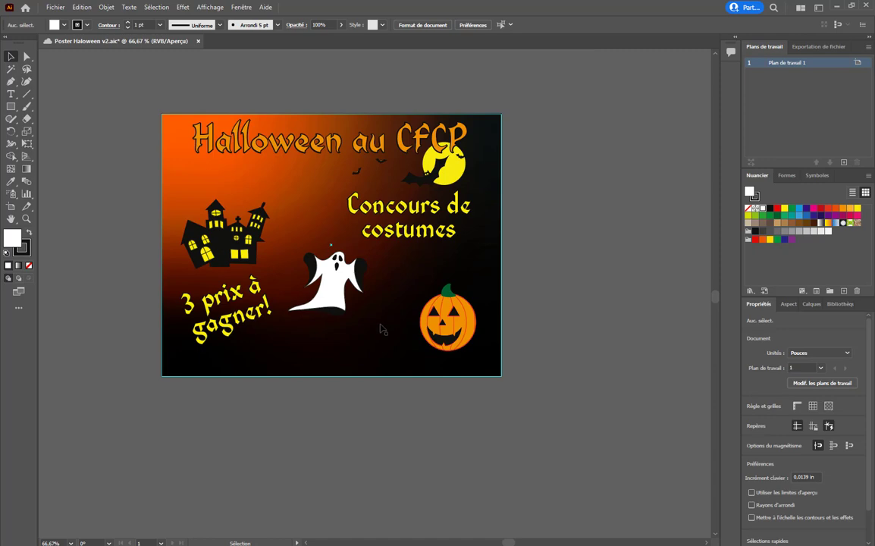
scroll(379, 312, "up", 1)
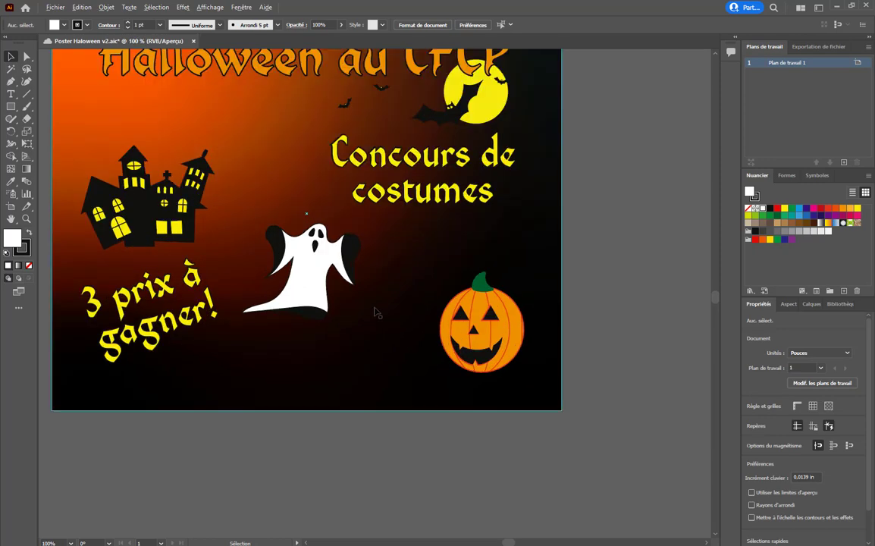
Step: Add a new layer directly above Arrière-plan and name it Sol
key("ctrl+0")
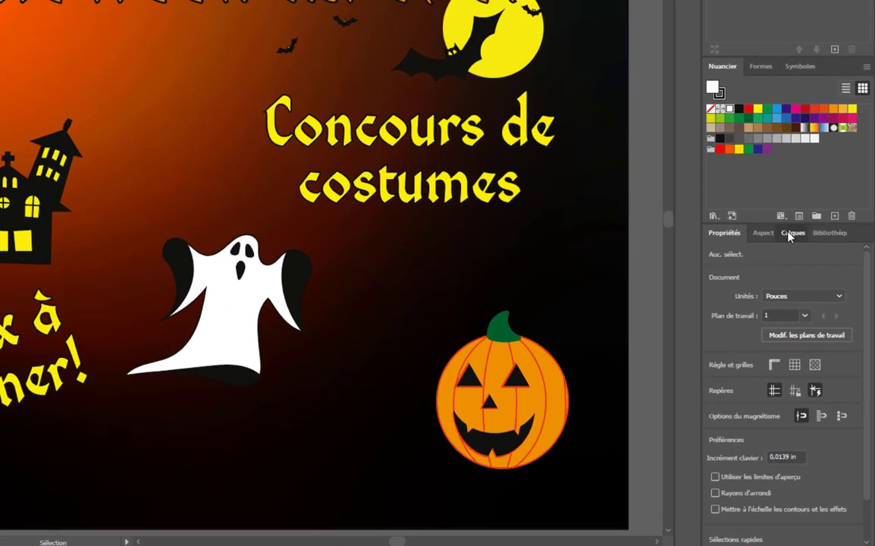
left_click(810, 304)
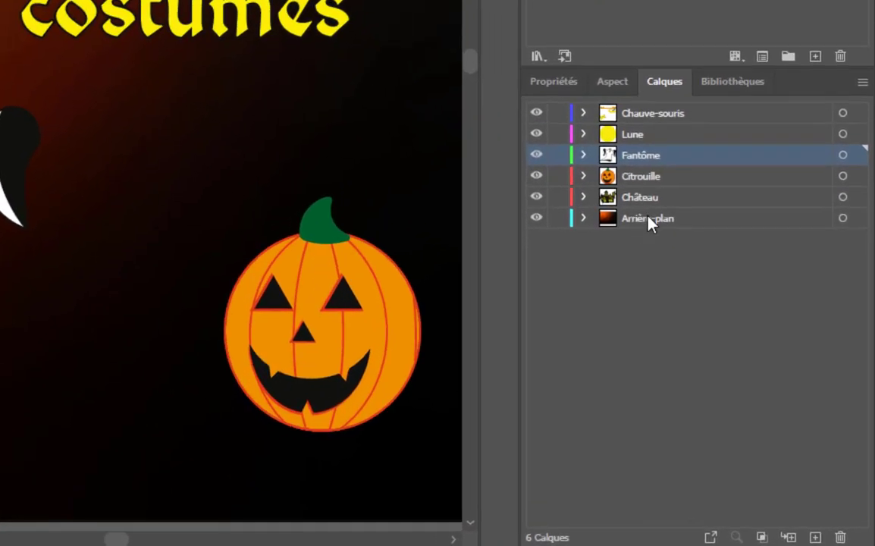
left_click(797, 369)
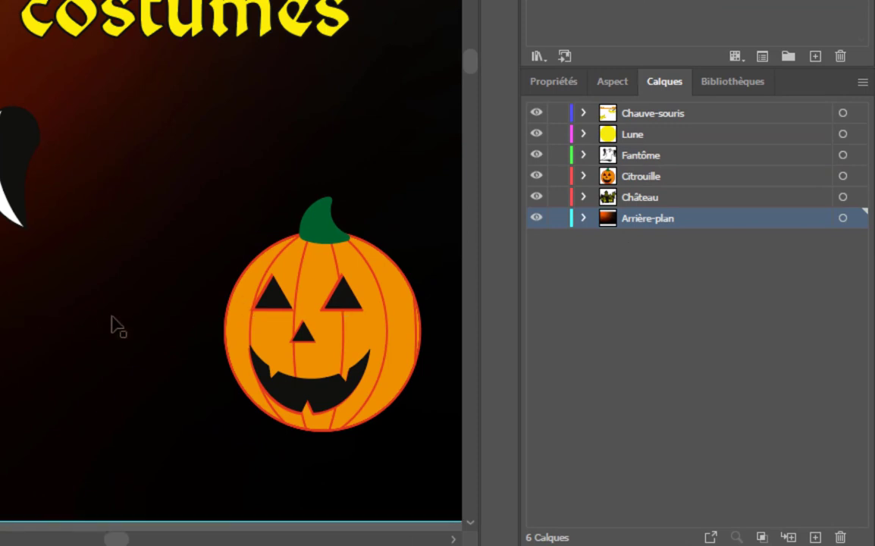
left_click(815, 537)
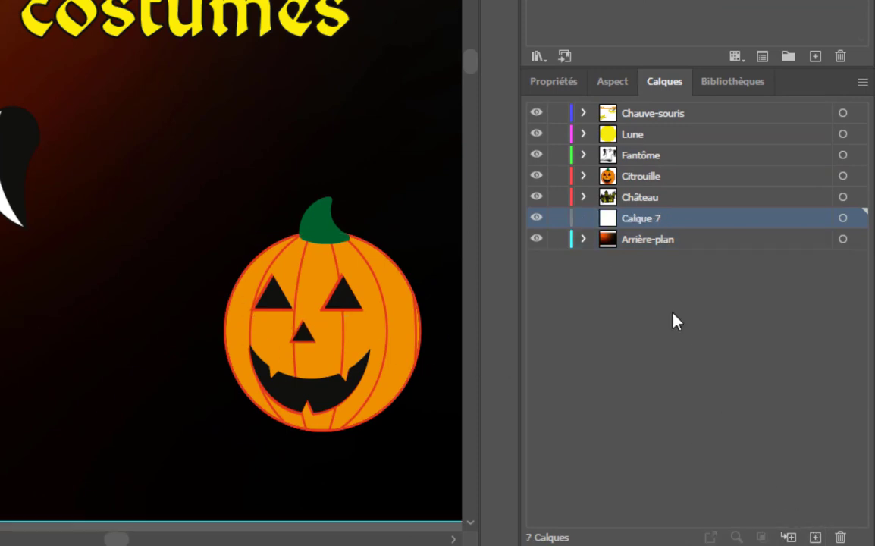
double_click(641, 219)
type("Sol")
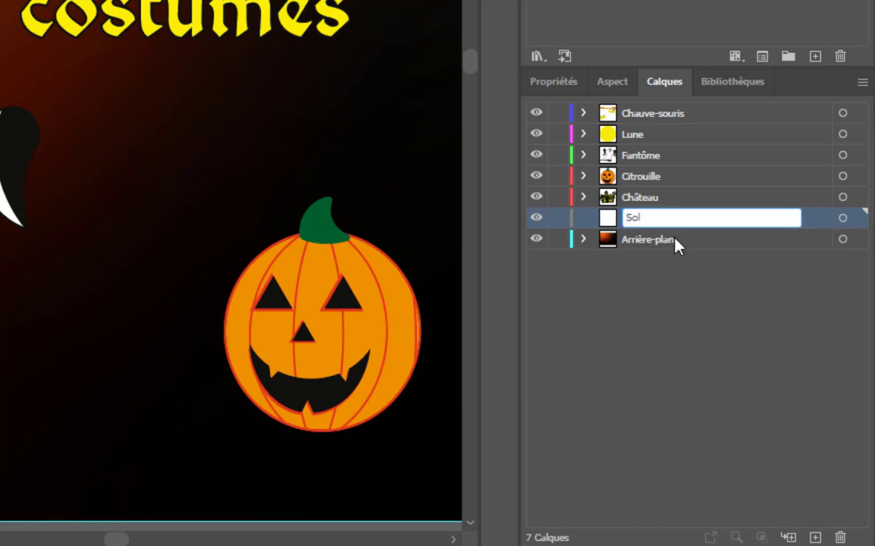
key("Return")
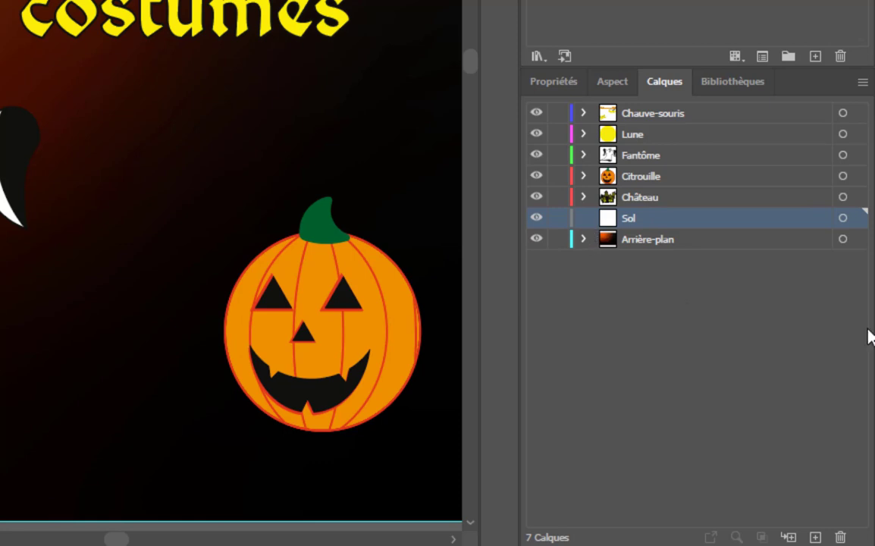
Step: Lock every layer except Sol: Chauve-souris, Lune, Fantôme, Citrouille, Château and Arrière-plan
left_click(557, 113)
left_click_drag(560, 133, 557, 199)
left_click(558, 239)
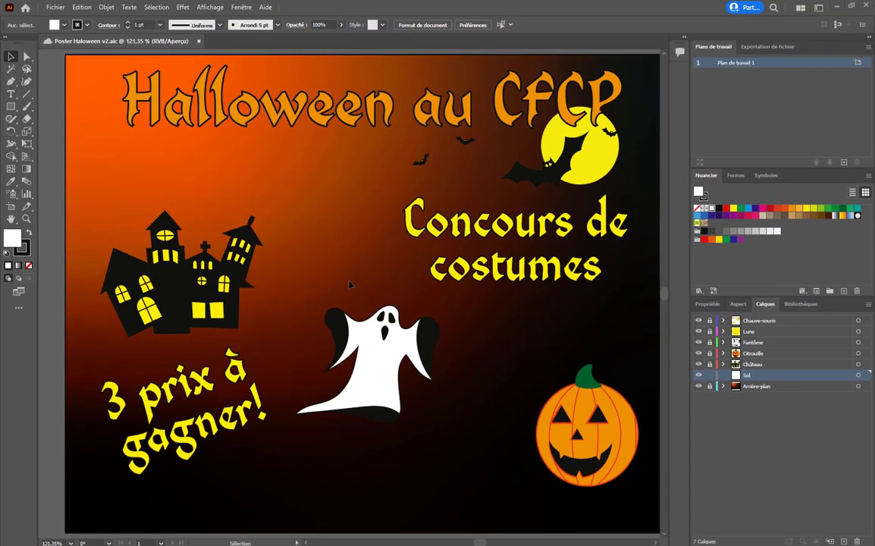
Step: Draw a closed hill shape with the Curvature tool, sloping from behind the castle past ghost and pumpkin and following the artboard's lower corners
key("ctrl+1")
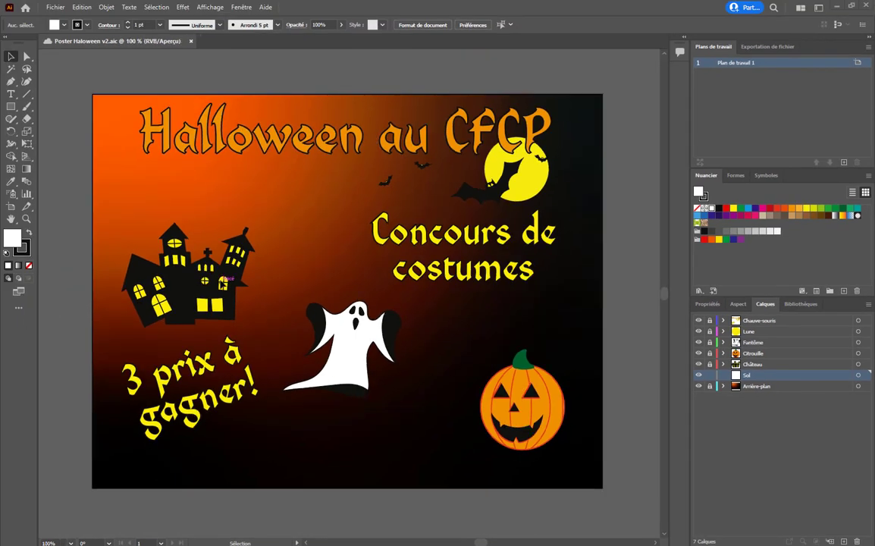
left_click(26, 82)
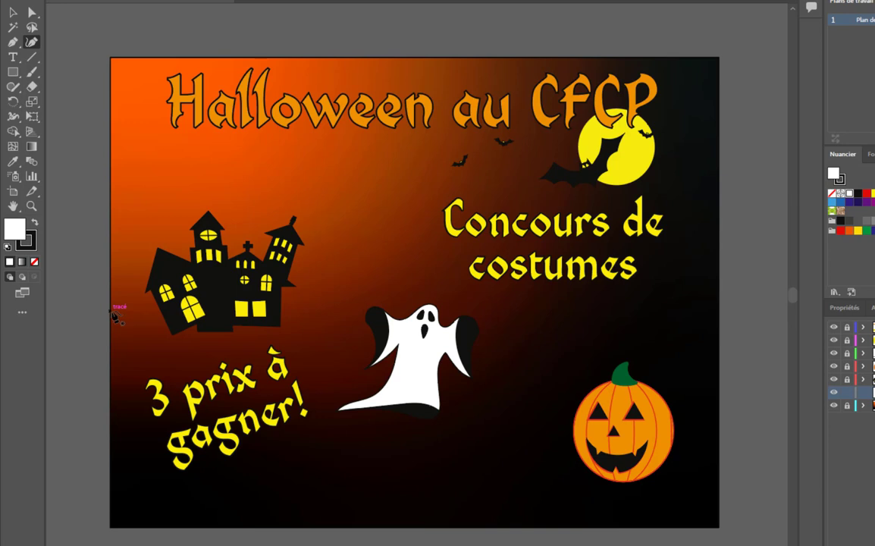
left_click(222, 292)
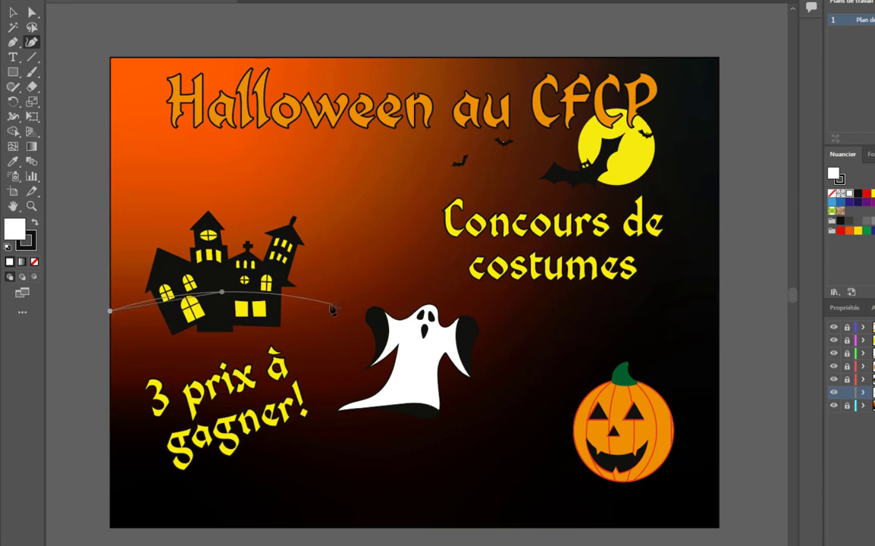
left_click(313, 307)
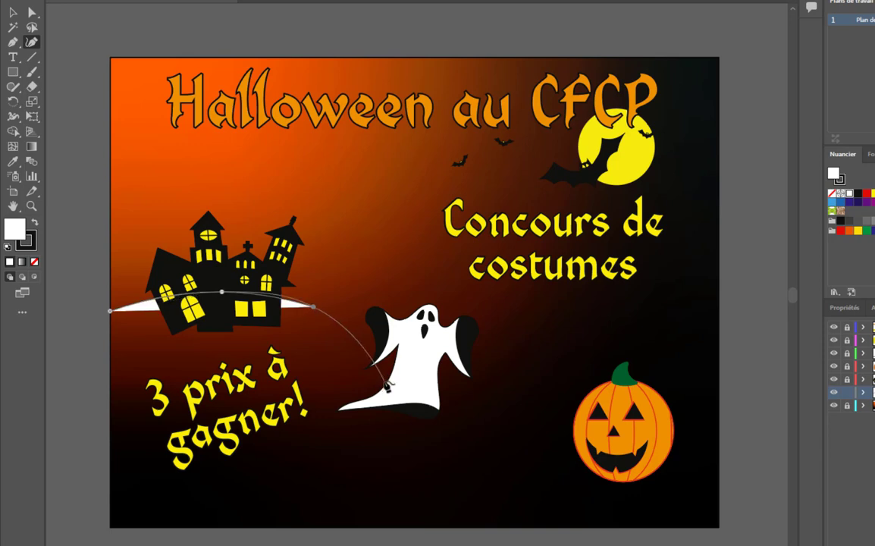
left_click(384, 382)
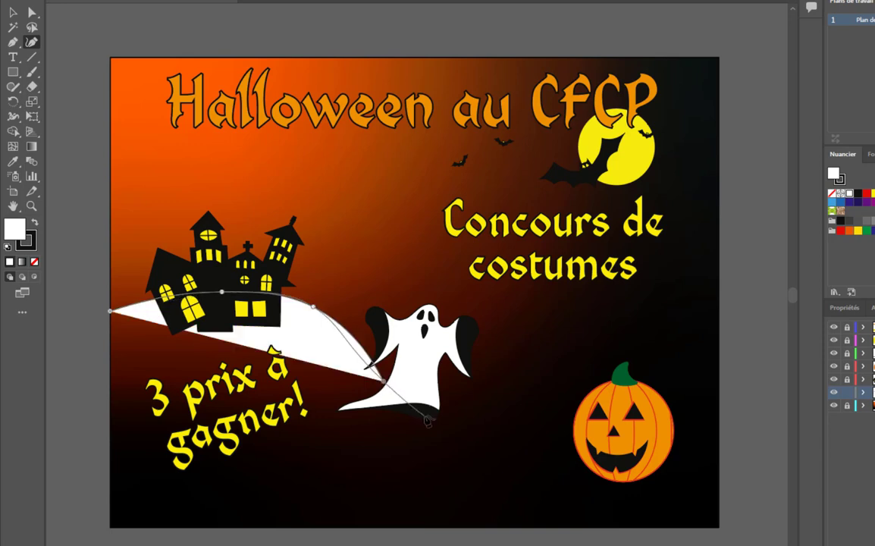
left_click(433, 412)
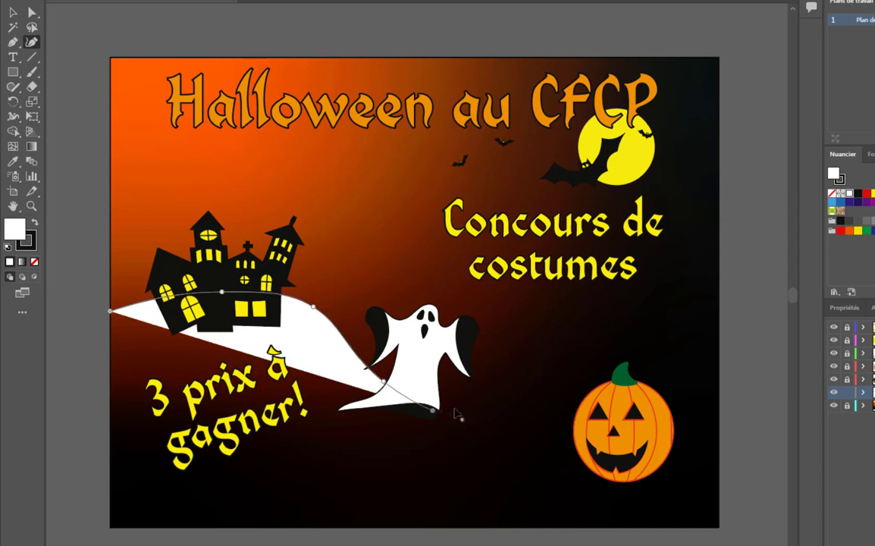
left_click(528, 422)
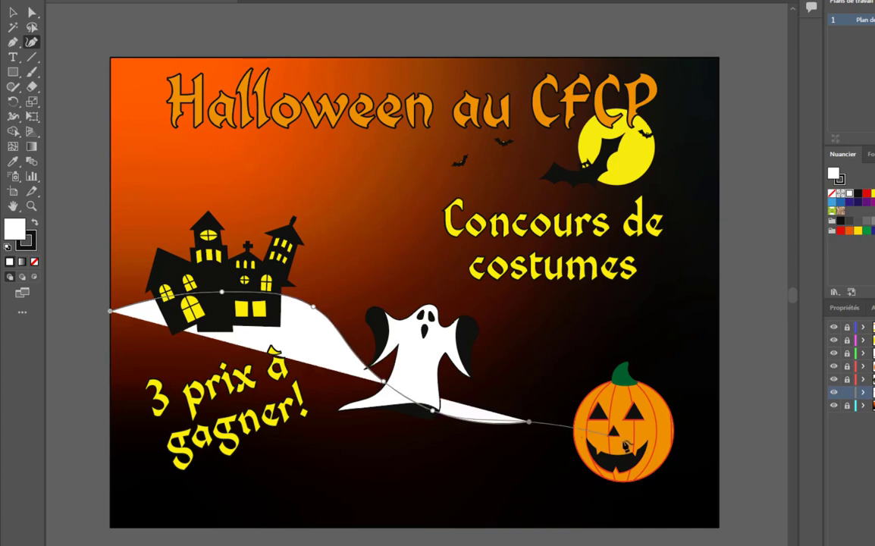
left_click(623, 442)
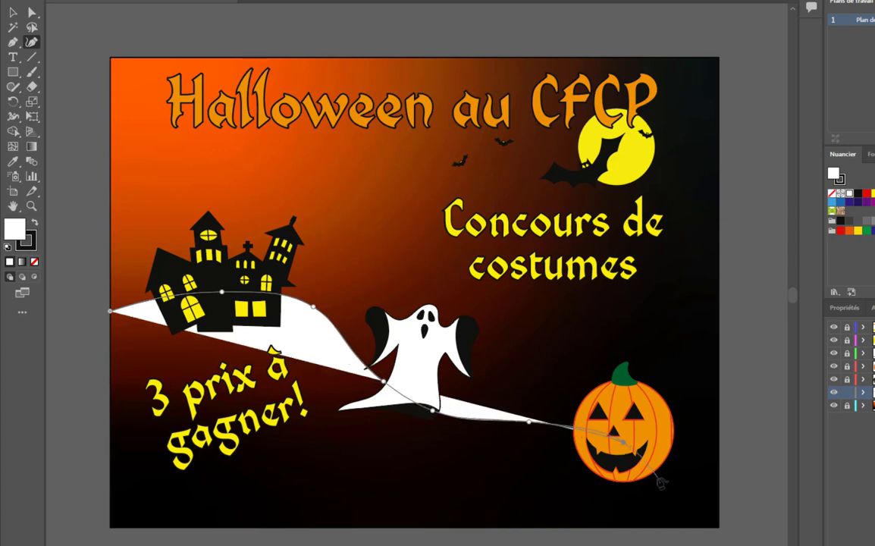
left_click(657, 478)
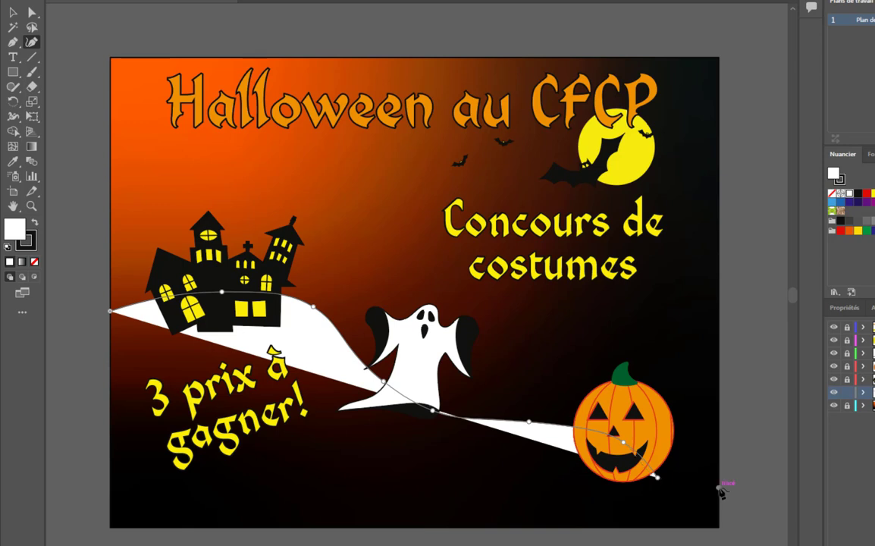
left_click(718, 487)
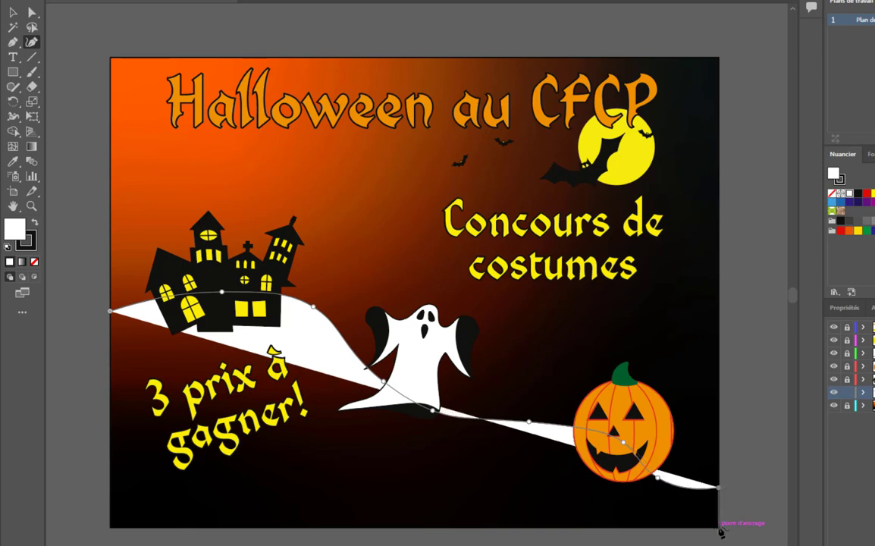
left_click(719, 526)
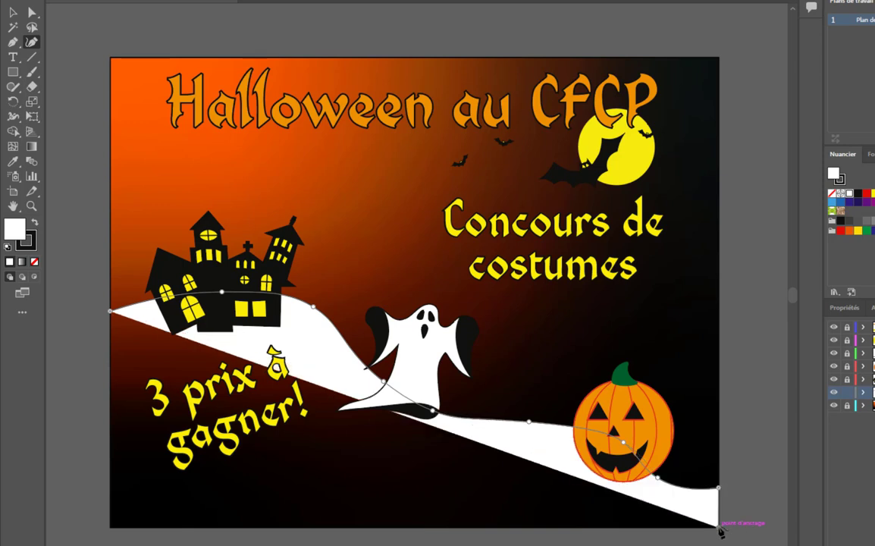
left_click(111, 527)
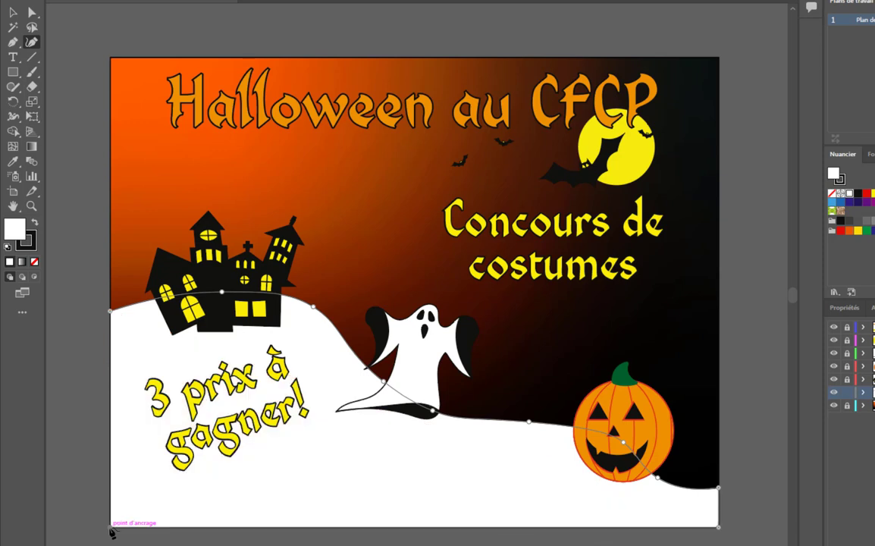
left_click(112, 311)
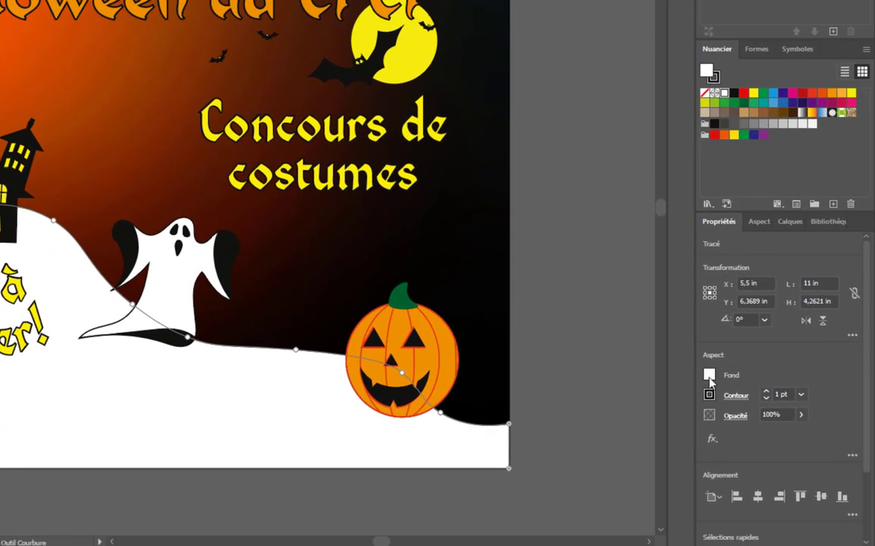
Step: Fill the hill with the Noir swatch and try its stroke with no colour and with black swatches
left_click(710, 376)
left_click(586, 424)
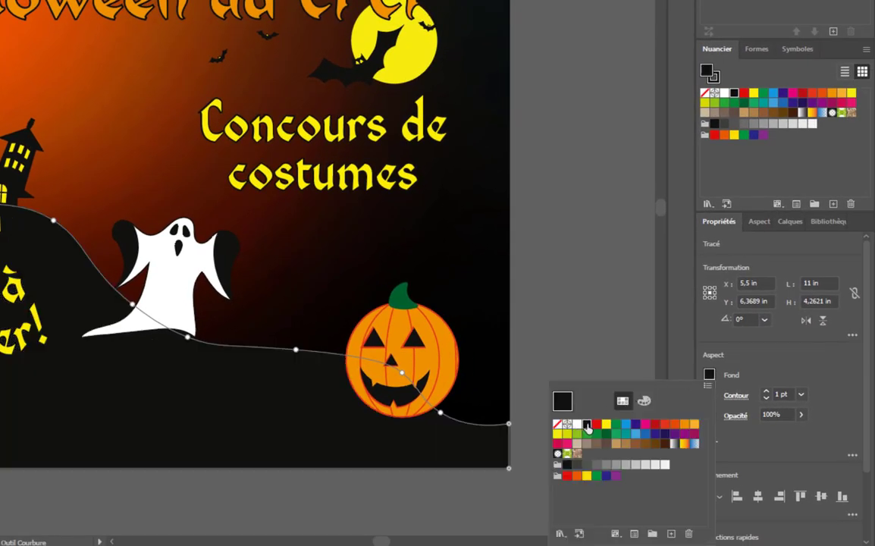
left_click(710, 395)
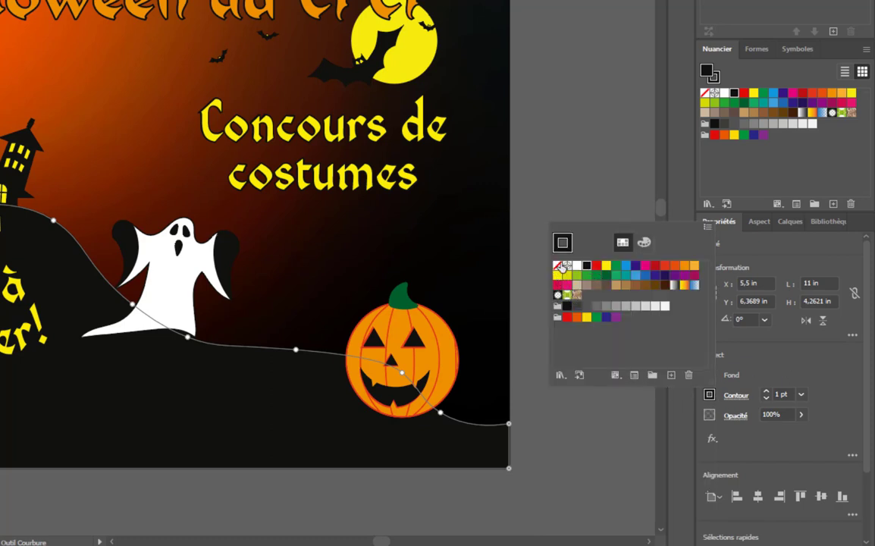
left_click(556, 266)
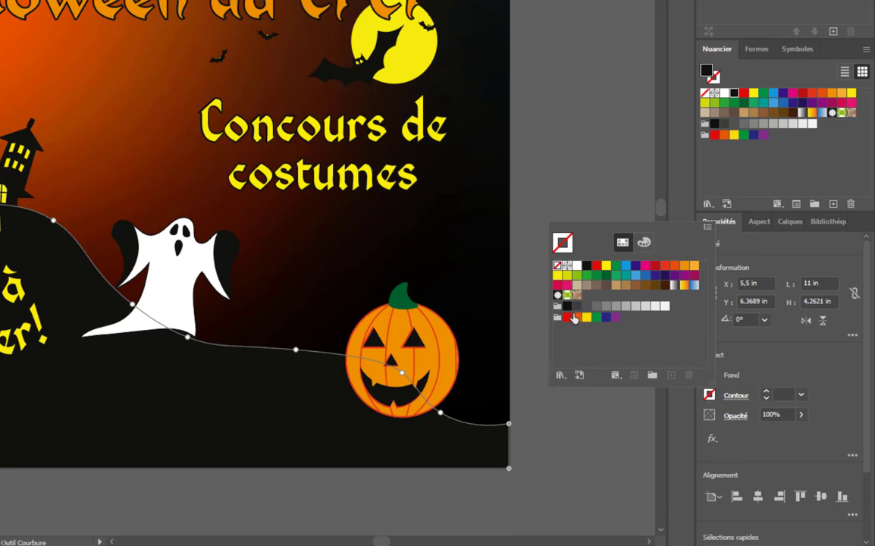
left_click(586, 266)
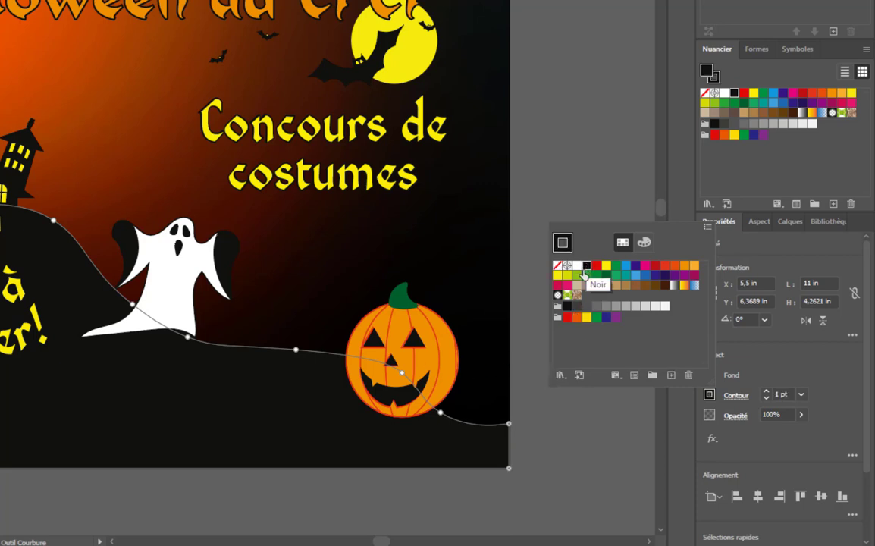
left_click(566, 306)
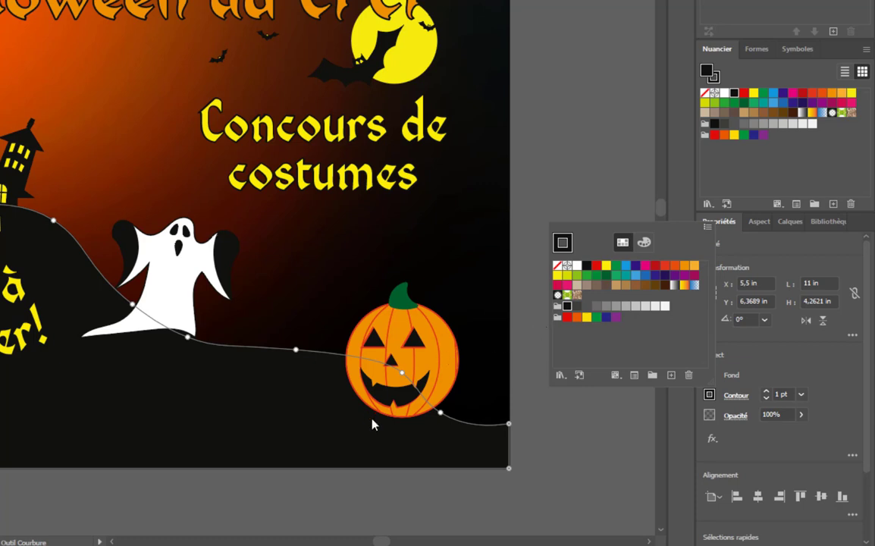
Step: Set the red, green and blue values of the hill's stroke to 0
left_click(644, 241)
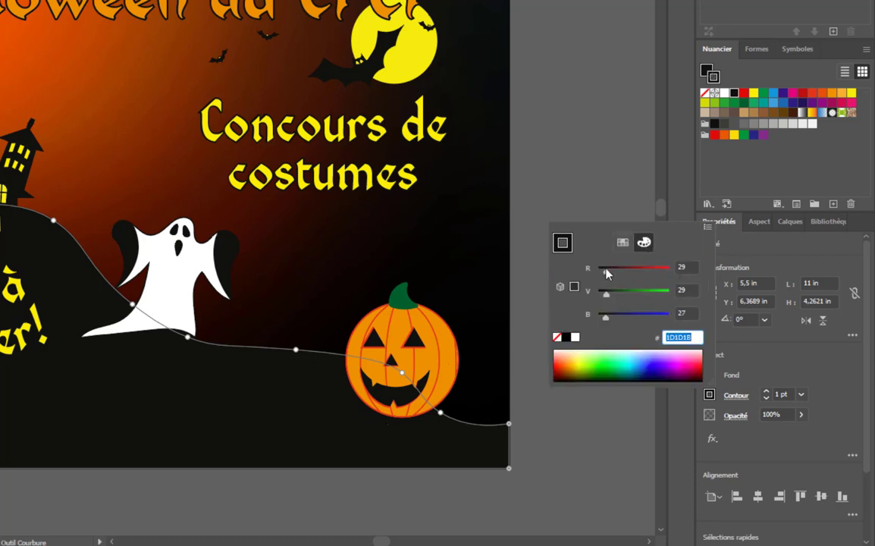
left_click_drag(606, 273, 593, 299)
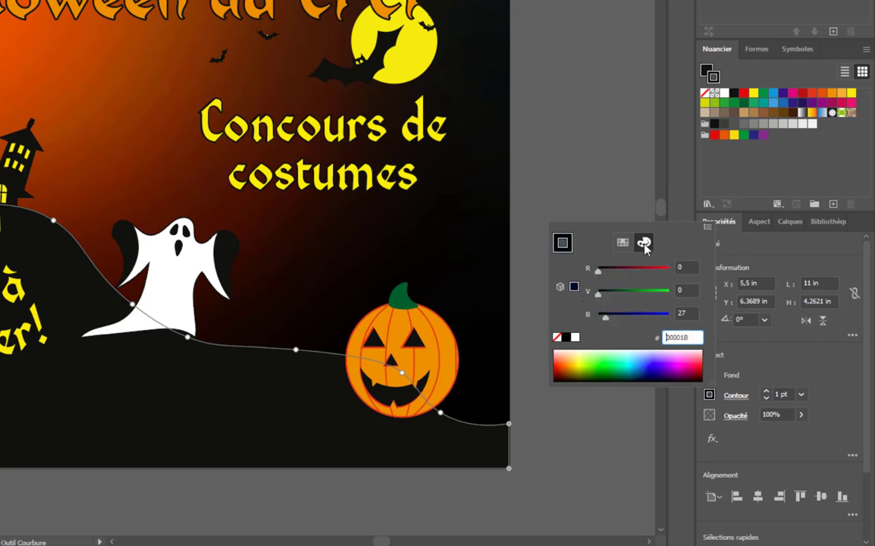
left_click_drag(607, 322, 593, 323)
left_click(770, 365)
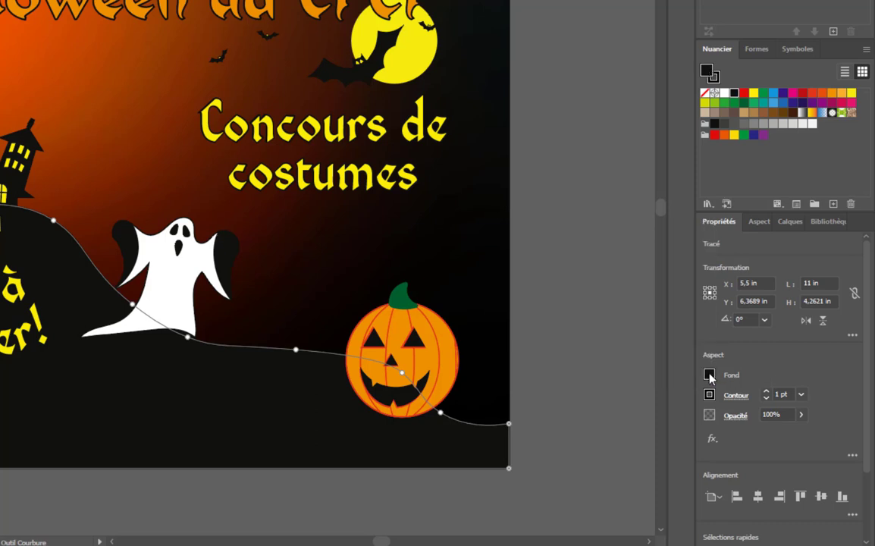
Step: Set the hill's fill to pure black 000000 (0, 0, 0)
left_click(709, 374)
left_click(644, 400)
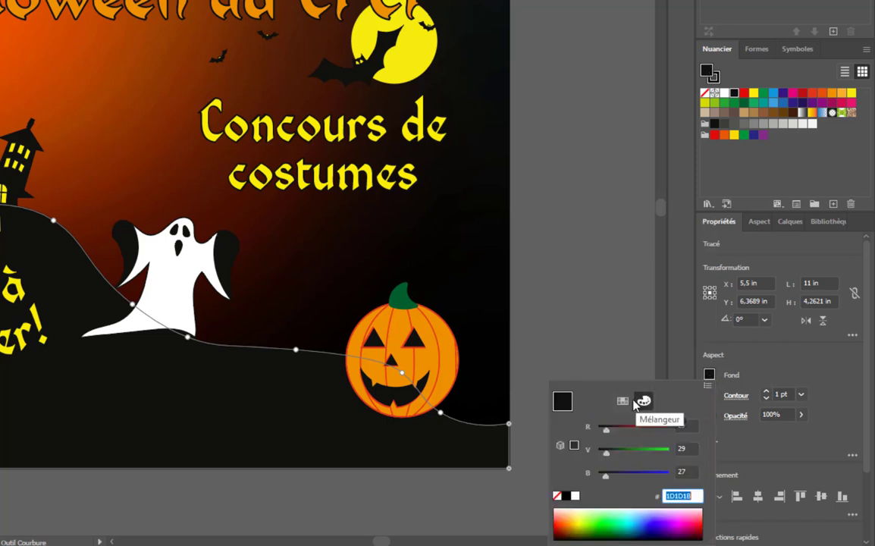
left_click_drag(600, 437, 570, 485)
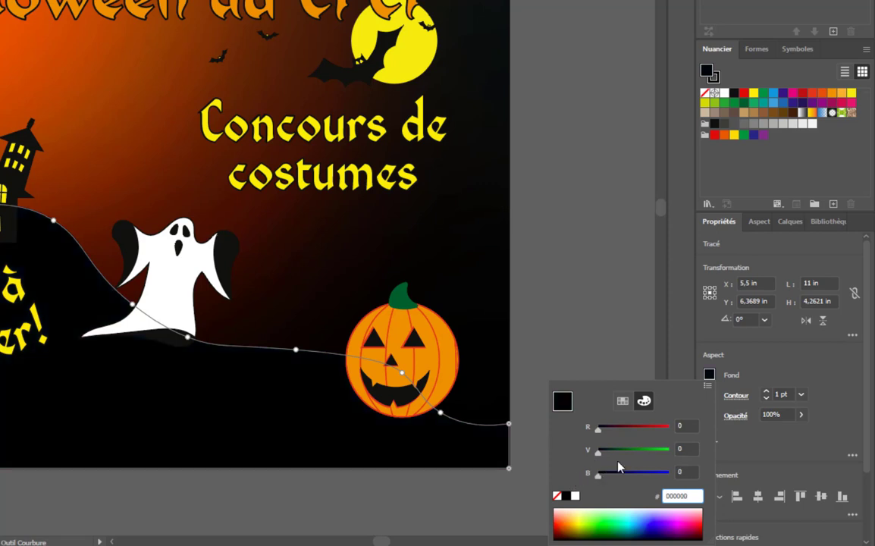
left_click(735, 446)
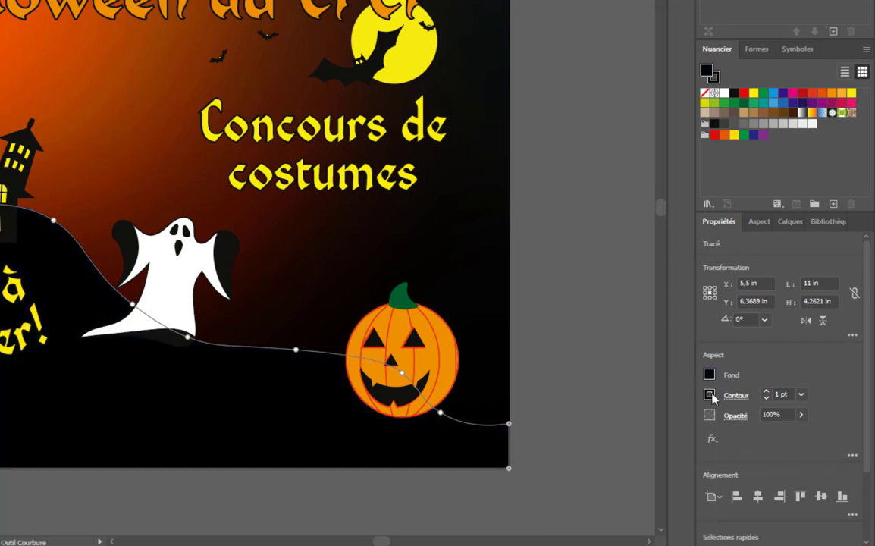
Step: Remove the hill's stroke and return to the Selection tool
left_click(710, 395)
left_click(558, 337)
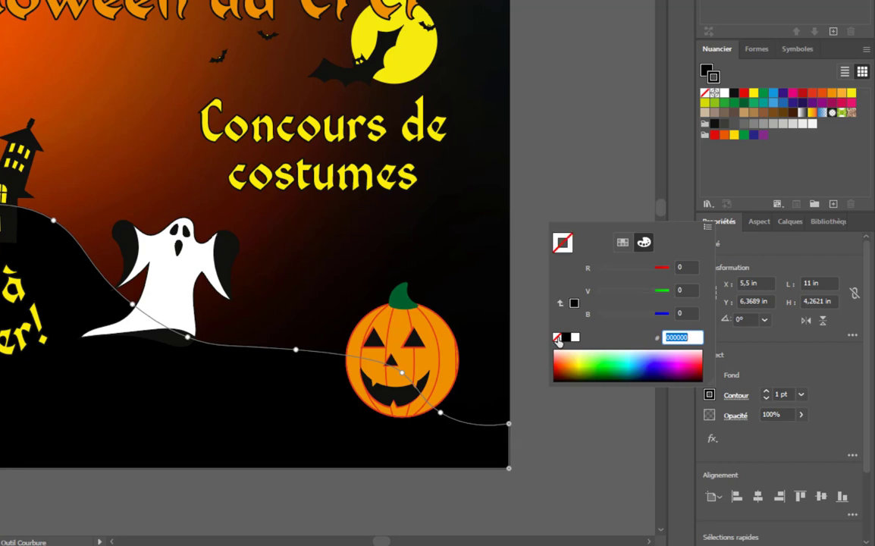
left_click(766, 367)
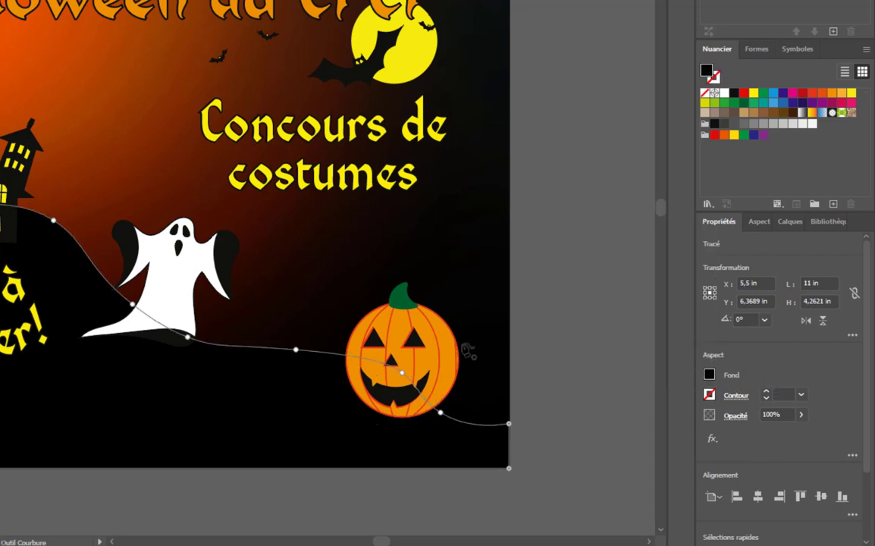
left_click(537, 314)
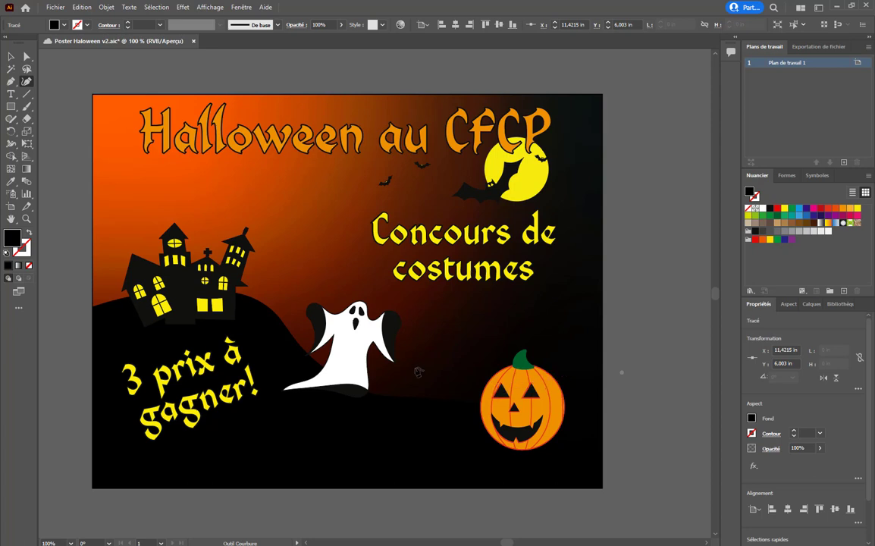
key("v")
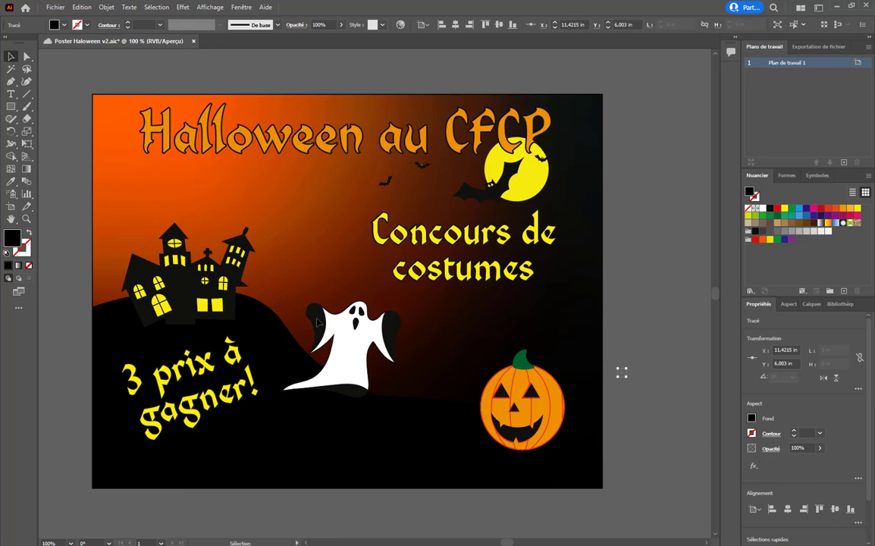
Step: Delete the stray empty path beside the artboard and unlock all the poster's layers
key("Delete")
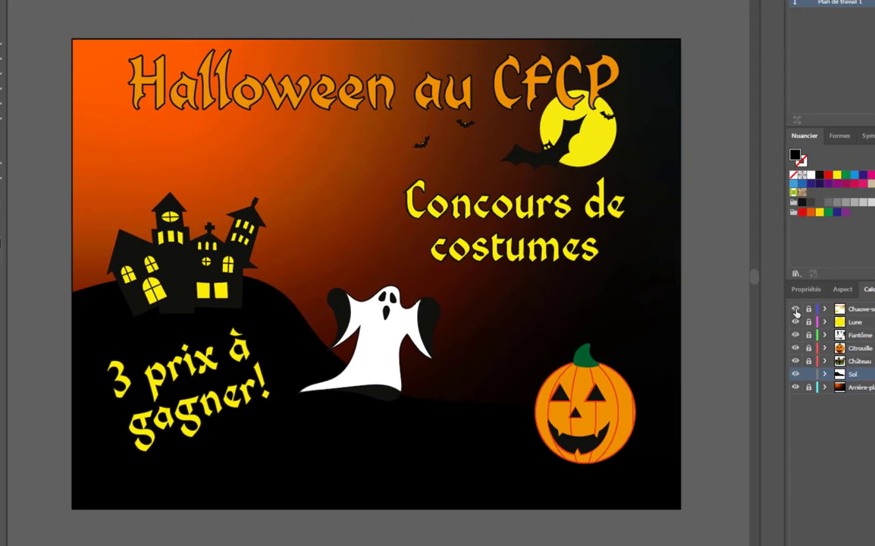
key("ctrl+y")
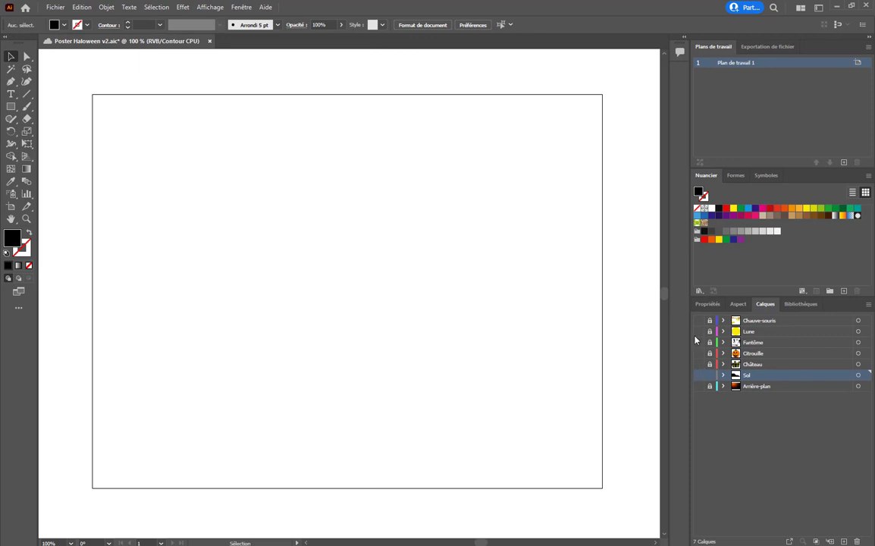
key("ctrl+y")
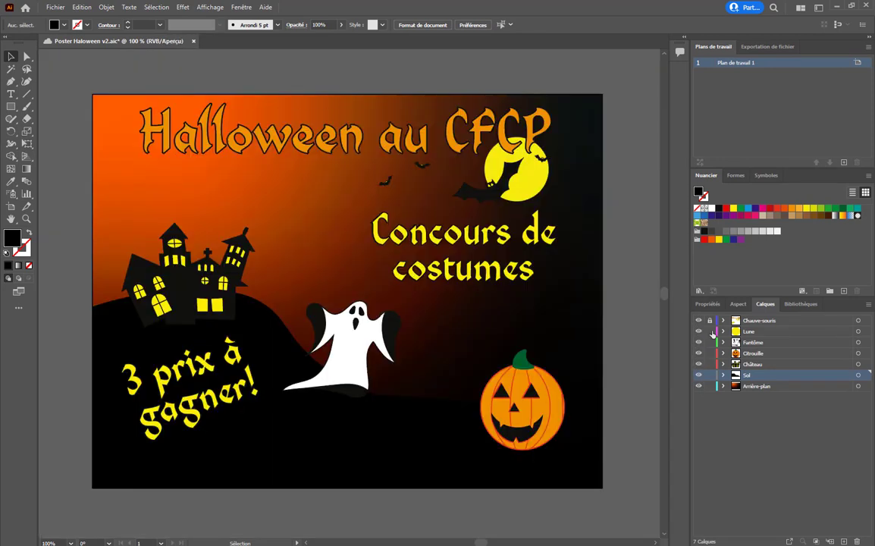
Step: Set the fill of the ghost's left sleeve to pure black 000000 (0, 0, 0)
double_click(320, 323)
left_click(320, 323)
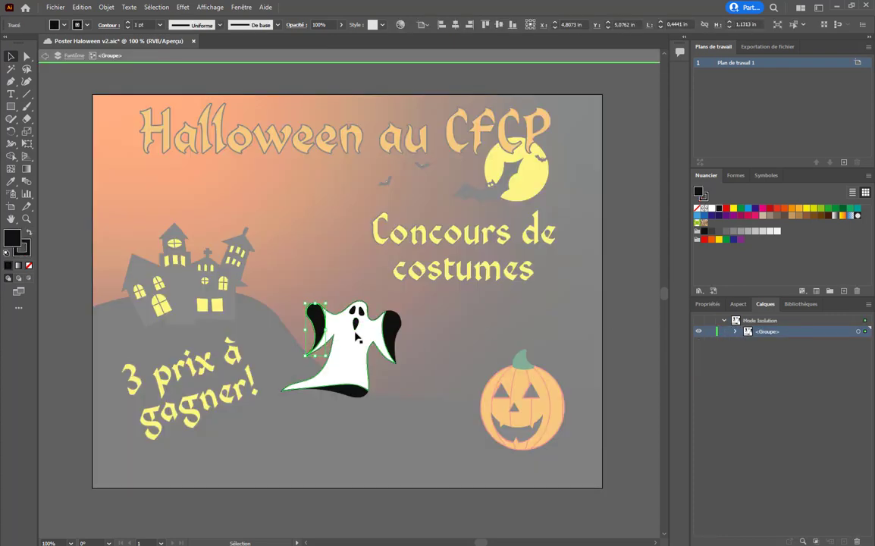
left_click(716, 305)
left_click(751, 417)
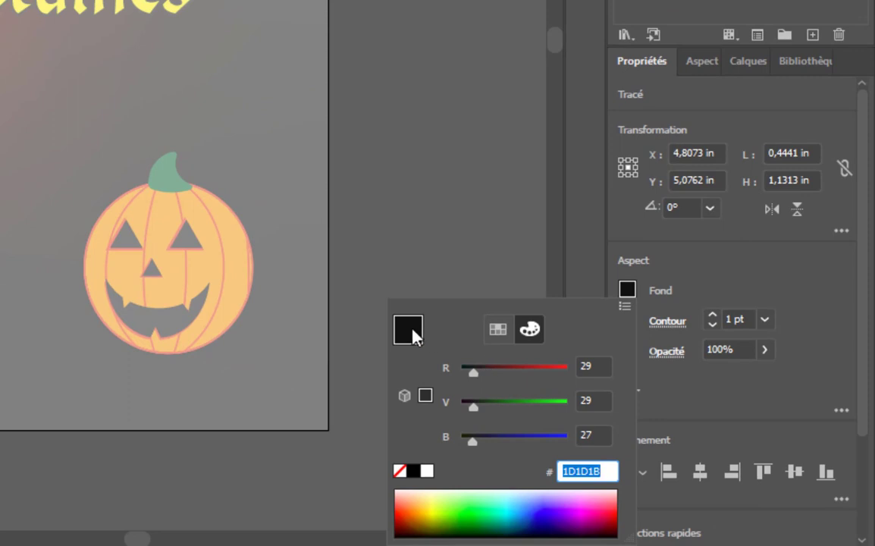
left_click_drag(473, 373, 453, 448)
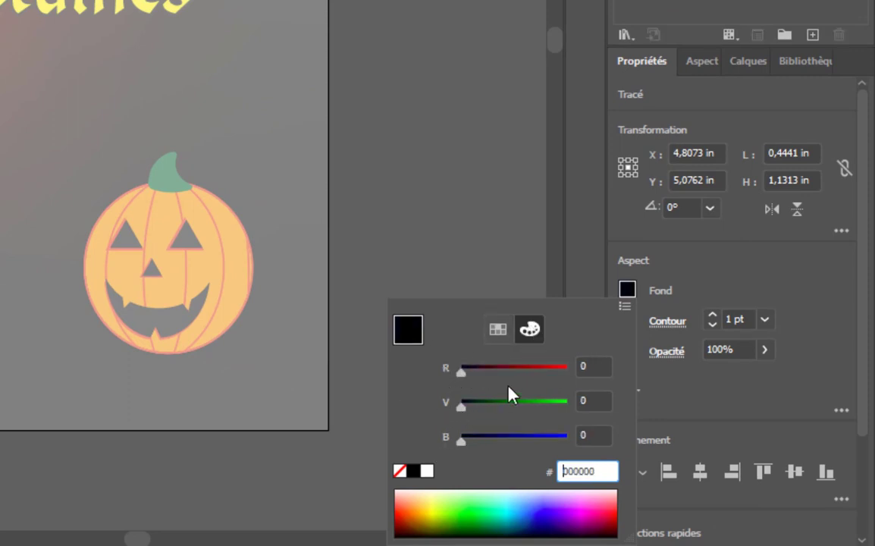
Step: Save the fill colour as a new global swatch named R=0 V=0 B=0 in RGB mode
left_click(500, 328)
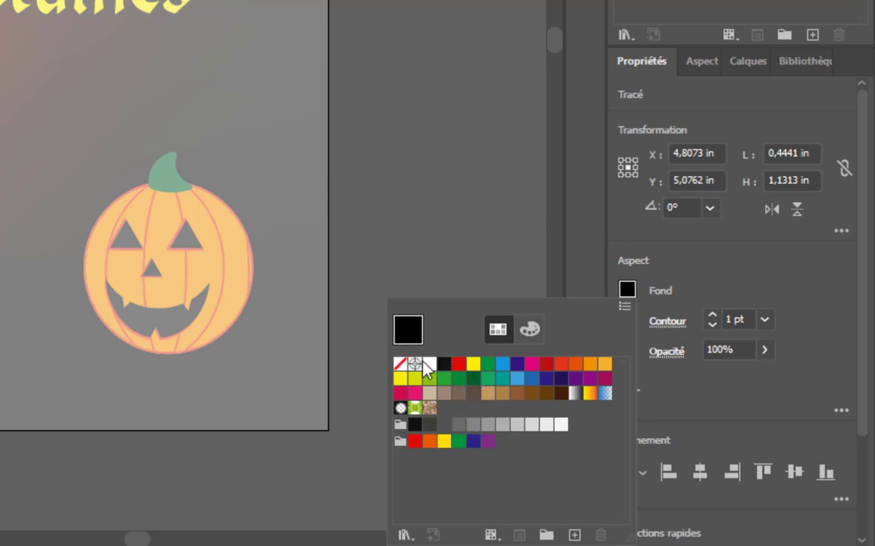
left_click(574, 535)
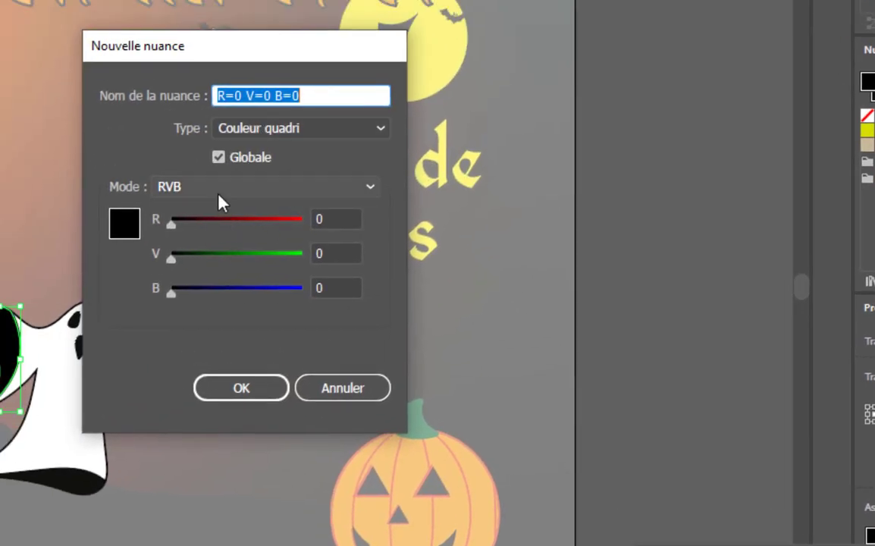
left_click(236, 388)
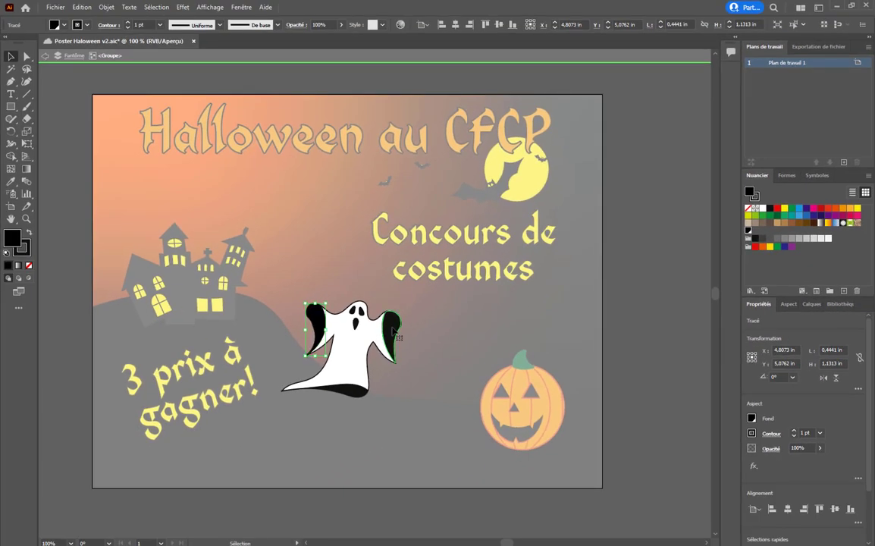
Step: Apply the R=0 V=0 B=0 swatch to the fills of the ghost's right sleeve and the underside of its robe
double_click(394, 332)
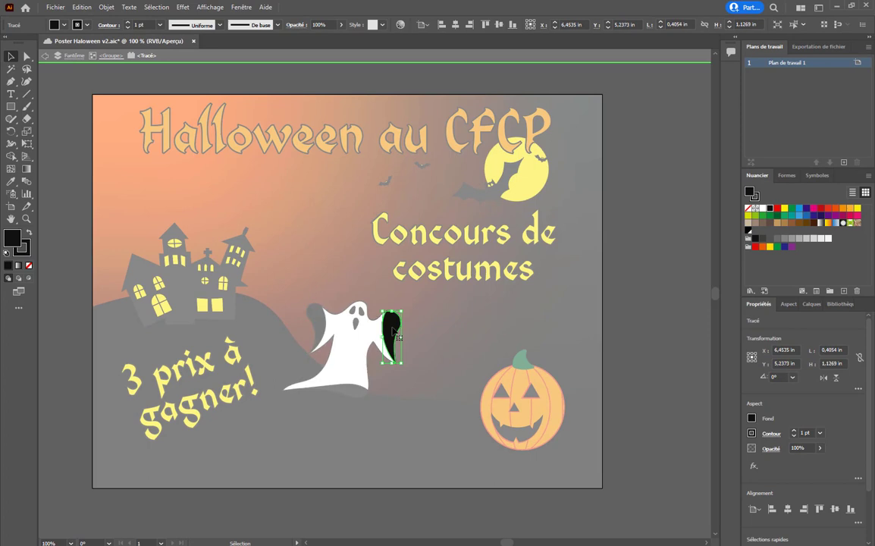
left_click(751, 418)
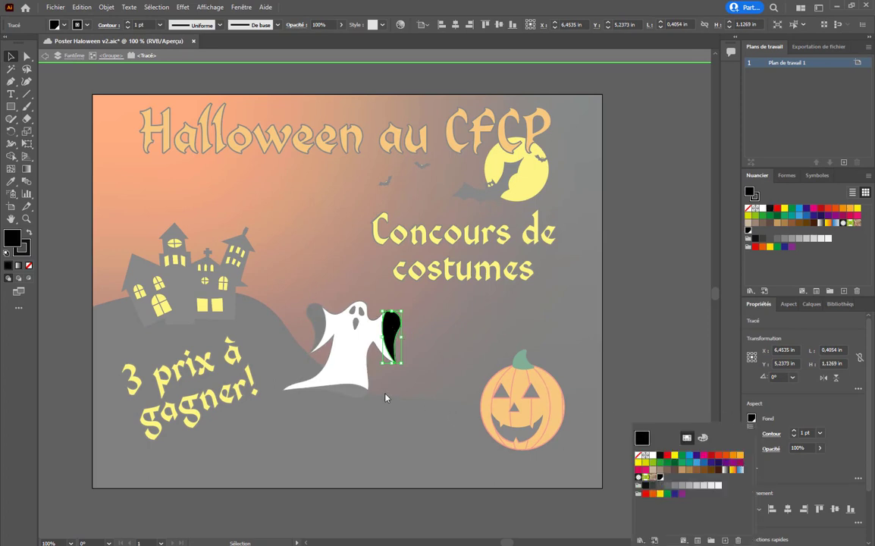
double_click(355, 394)
double_click(355, 393)
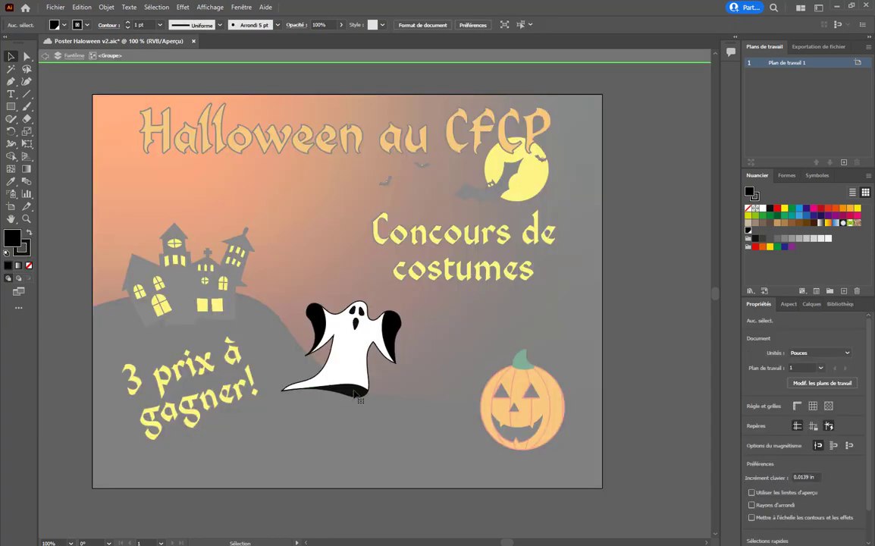
double_click(355, 392)
left_click(752, 418)
double_click(470, 357)
scroll(360, 308, "up", 2)
double_click(355, 309)
left_click(352, 309)
double_click(486, 352)
Step: Fill all the castle's buildings and towers with the R=0 V=0 B=0 swatch
left_click_drag(228, 250, 552, 294)
double_click(253, 271)
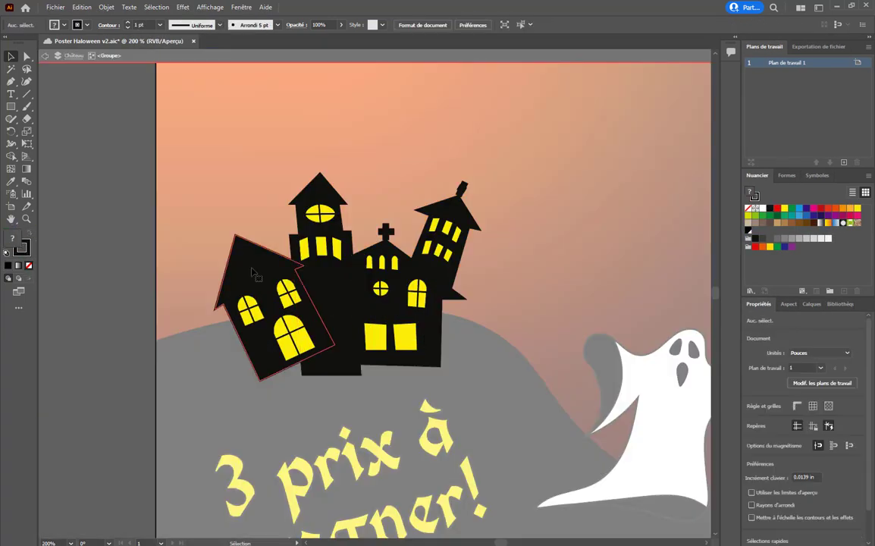
left_click(309, 201)
double_click(309, 201)
left_click(459, 280, "shift")
double_click(338, 288)
left_click(752, 417)
left_click(660, 481)
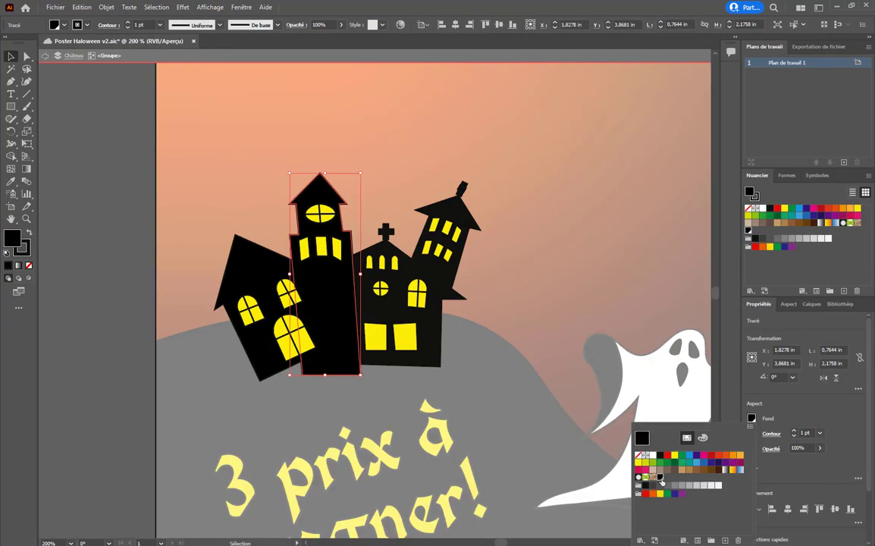
left_click(459, 217)
left_click(752, 418)
left_click(660, 481)
left_click(486, 212)
Step: Recolour the strokes of the crosses on the castle's leaning tower and chapel with the R=0 V=0 B=0 swatch
scroll(486, 212, "up", 2)
left_click(437, 170)
left_click(751, 433)
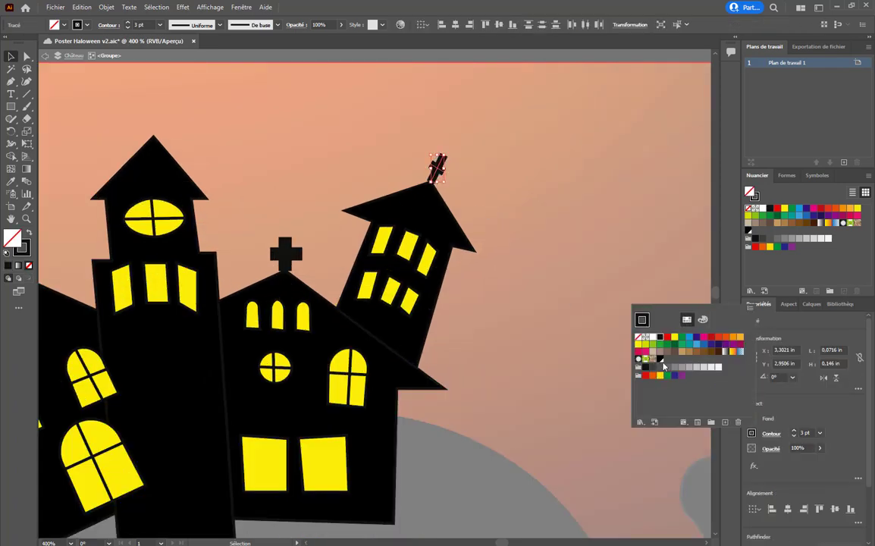
scroll(339, 272, "down", 2)
double_click(339, 273)
key("Escape")
double_click(313, 262)
double_click(312, 262)
left_click(752, 433)
left_click(312, 256)
double_click(490, 320)
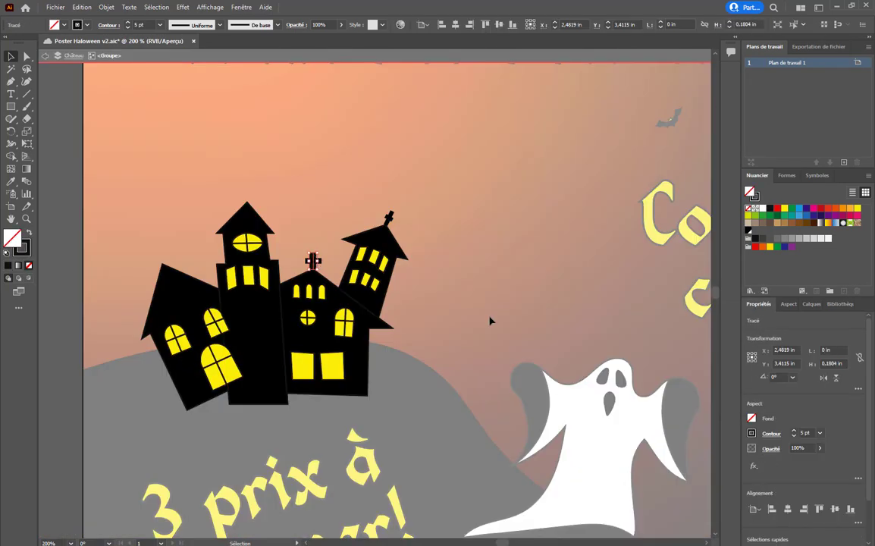
left_click(751, 433)
Step: Remove the stroke from the silhouette of the castle's leaning right tower
double_click(406, 302)
scroll(318, 269, "up", 3)
double_click(326, 322)
double_click(354, 264)
double_click(341, 341)
left_click(751, 433)
double_click(463, 334)
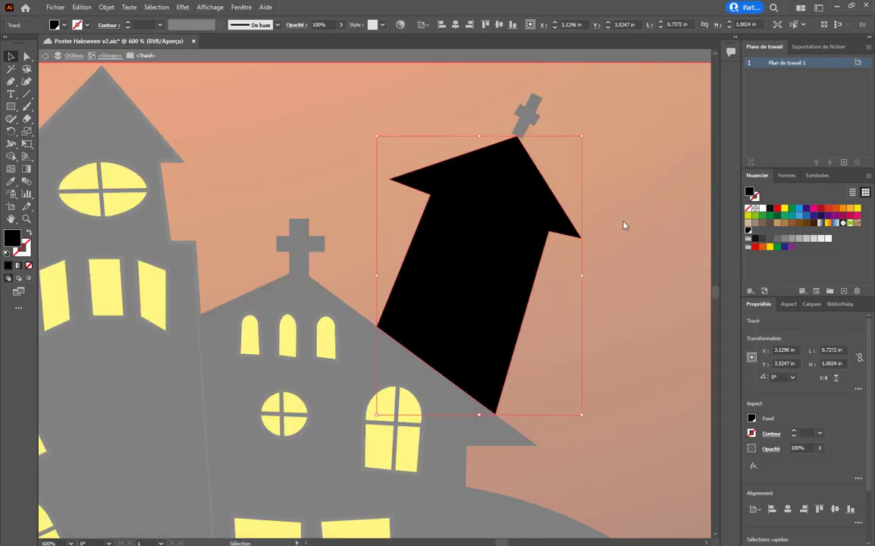
double_click(623, 221)
Step: Clean up the remaining dark-grey edges on the castle's other buildings and the leaning tower's cross
left_click(516, 303)
double_click(173, 364)
scroll(415, 447, "down", 2)
left_click(171, 432)
double_click(505, 439)
scroll(466, 301, "up", 3)
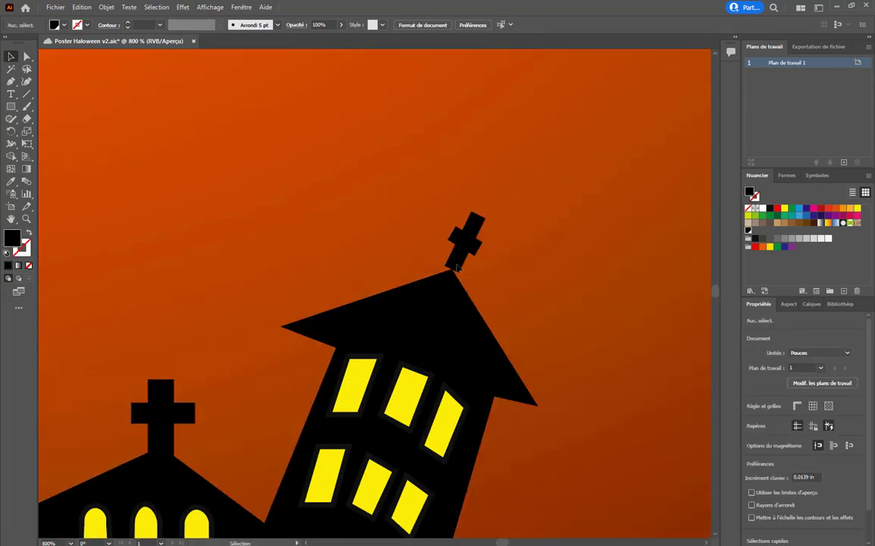
double_click(465, 238)
double_click(519, 309)
Step: Fill the pumpkin's eyes, nose and mouth with the R=0 V=0 B=0 swatch
scroll(519, 309, "down", 4)
scroll(519, 364, "up", 2)
double_click(493, 379)
double_click(492, 379)
double_click(572, 376)
left_click(750, 421)
left_click(659, 478)
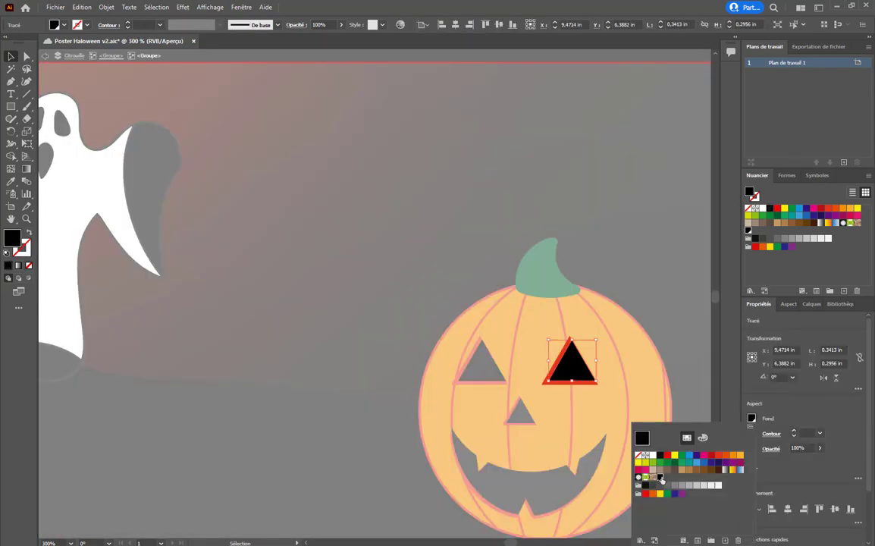
double_click(532, 425)
double_click(541, 496)
Step: Fill the large and small bats in front of the moon with the R=0 V=0 B=0 swatch and reopen the layer list
double_click(385, 324)
scroll(385, 324, "down", 3)
scroll(399, 86, "up", 3)
double_click(406, 238)
left_click(752, 419)
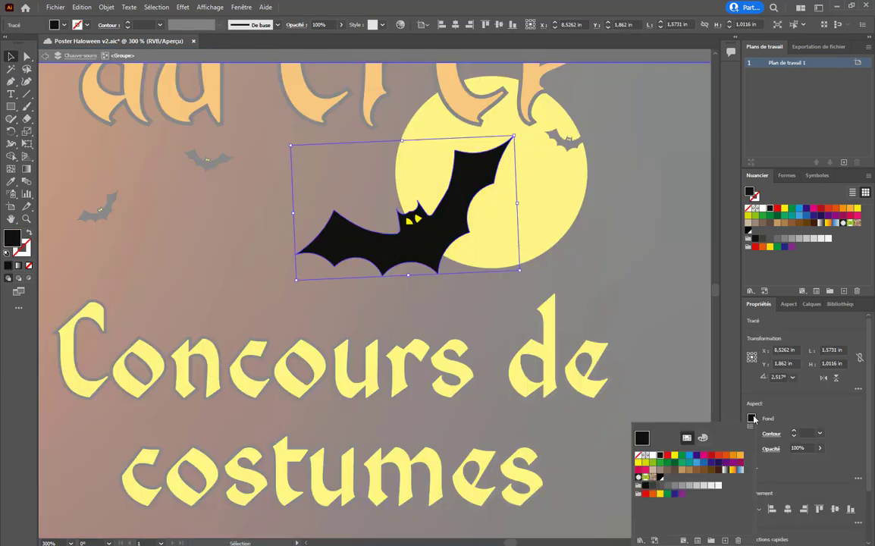
double_click(589, 148)
left_click(591, 147)
left_click(765, 304)
scroll(537, 215, "down", 3)
left_click(608, 360)
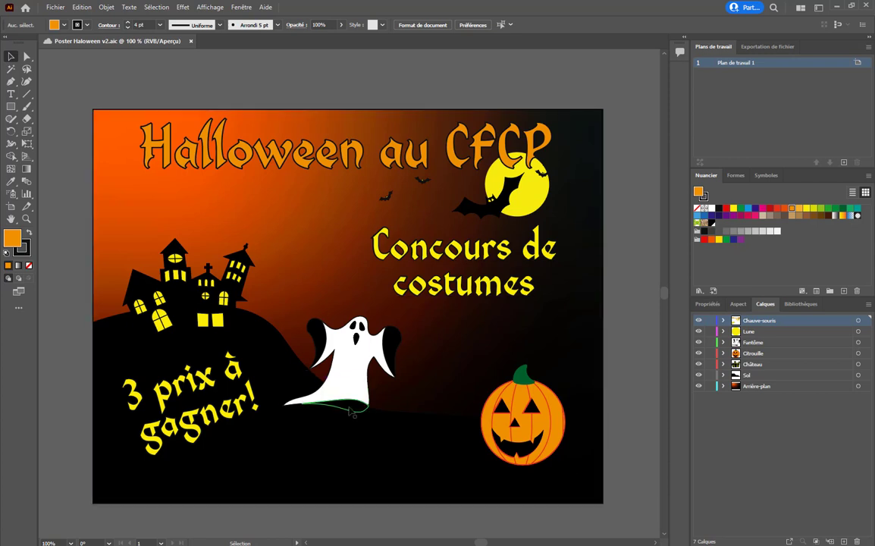
Step: Remove the stroke from the ghost's white body and leave its group
left_click(322, 371)
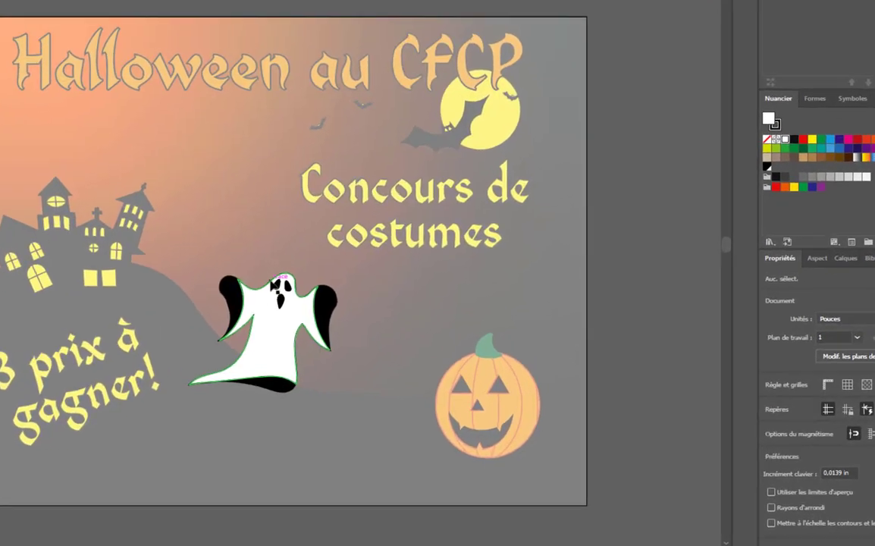
left_click(354, 362)
left_click(797, 400)
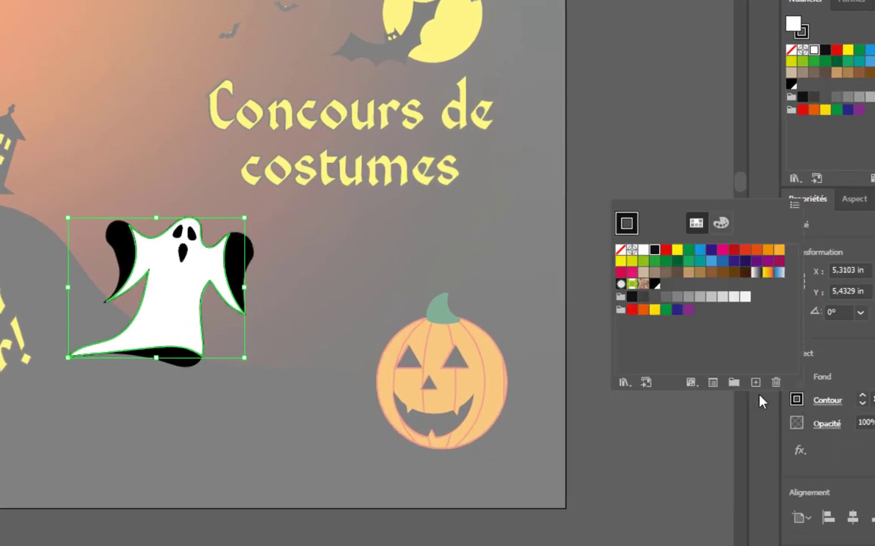
left_click(620, 250)
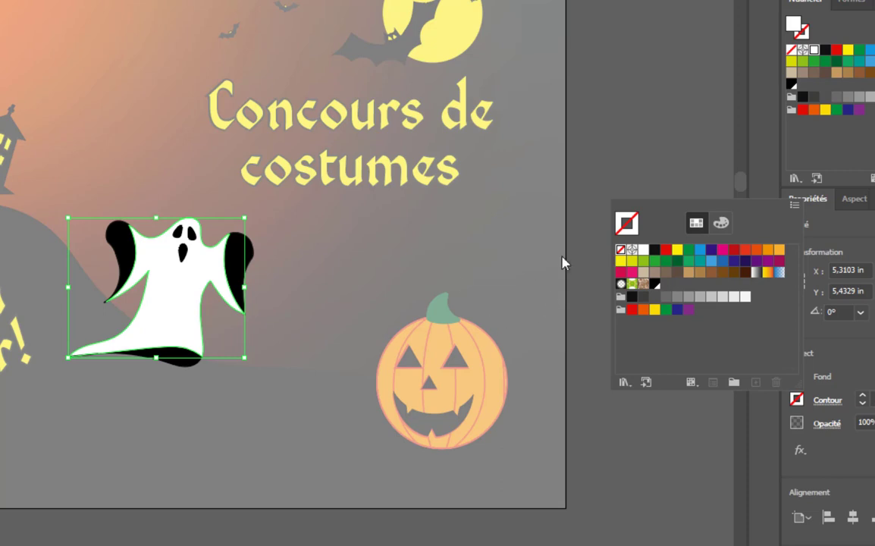
left_click(459, 297)
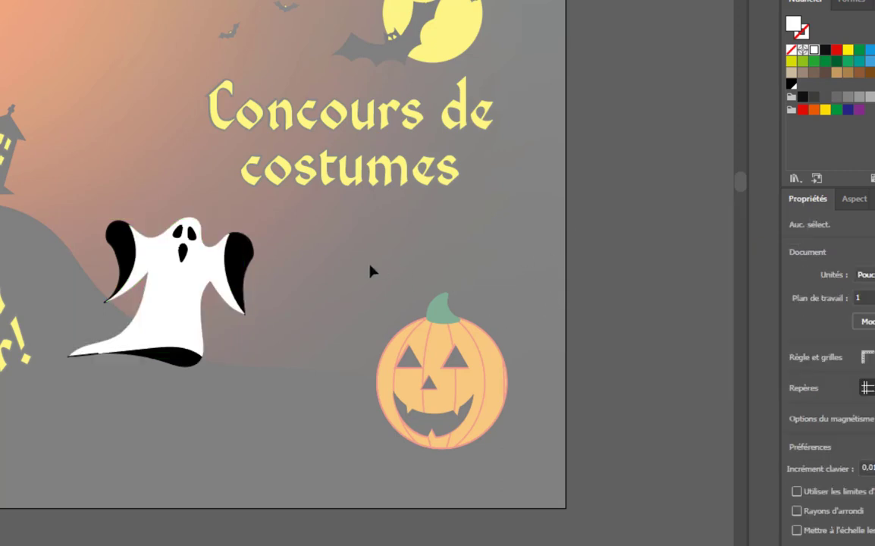
double_click(372, 270)
Step: Give both of the ghost's black sleeves a white stroke
left_click(231, 256)
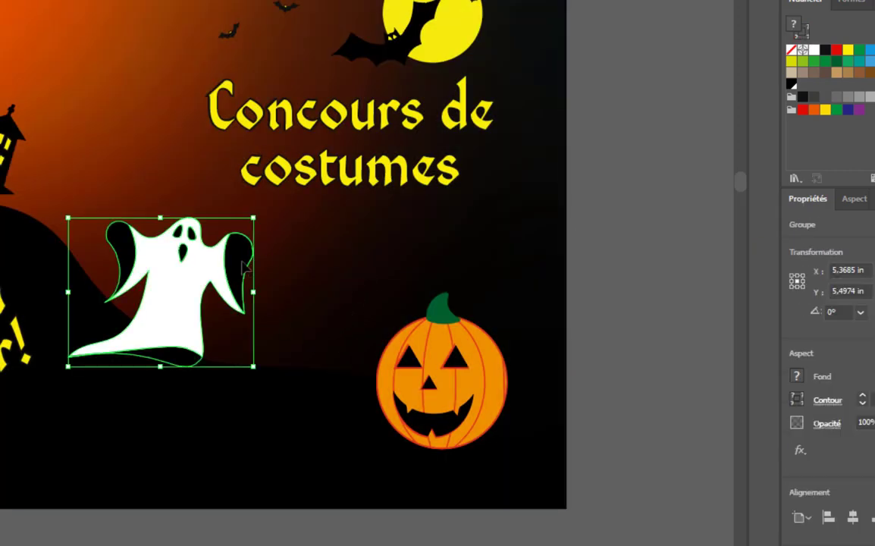
double_click(245, 265)
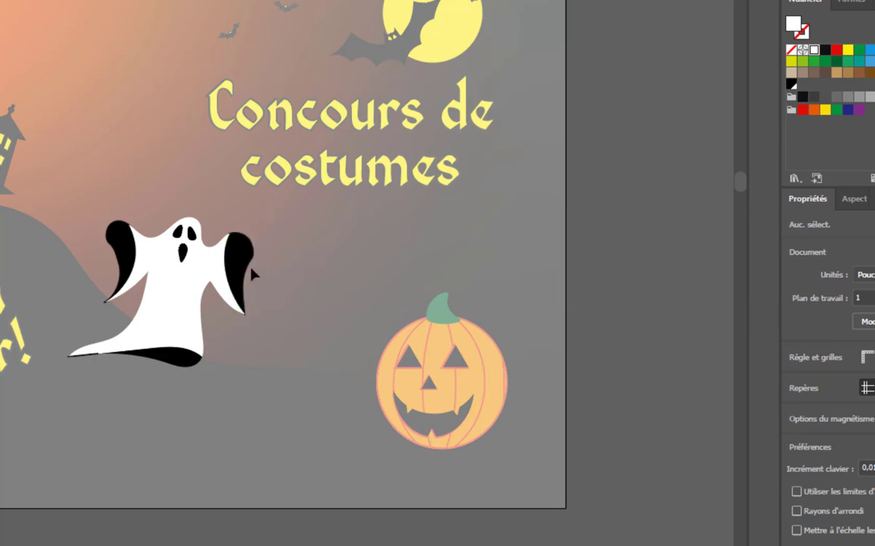
left_click(247, 271)
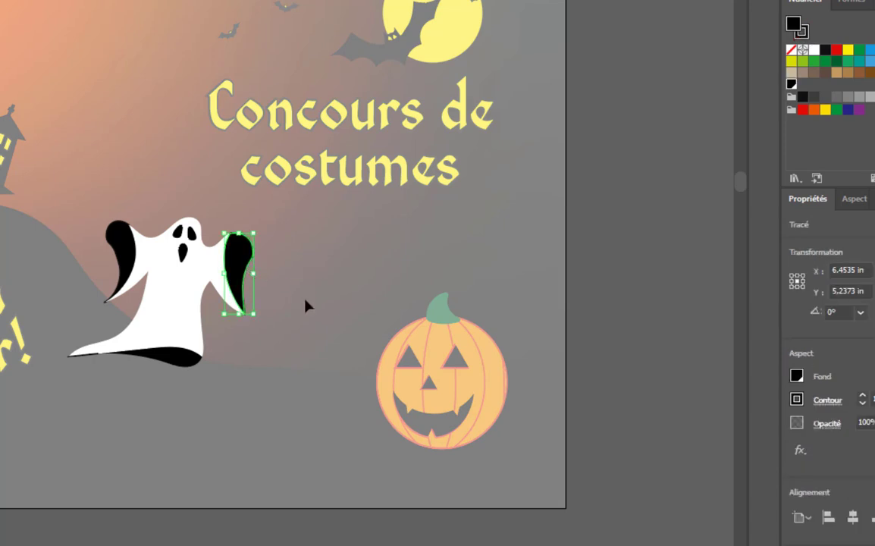
left_click(797, 402)
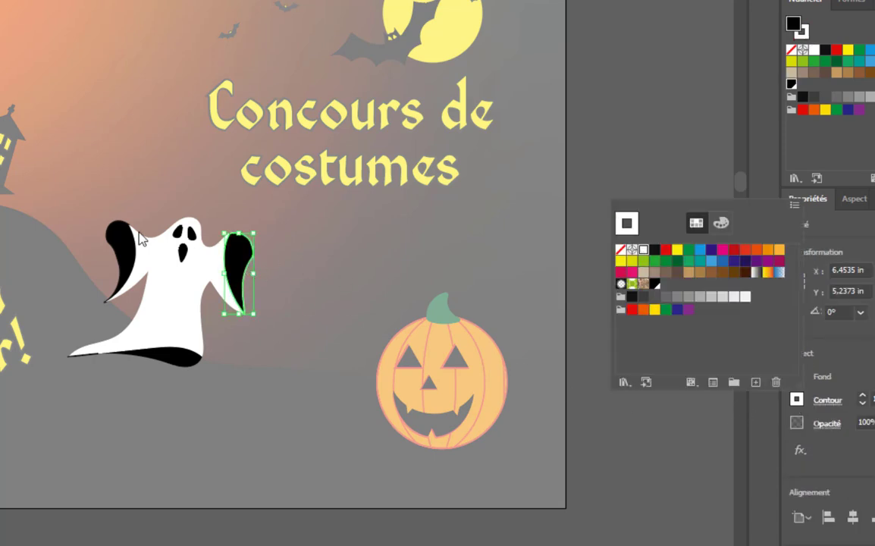
left_click(117, 251)
left_click(117, 250)
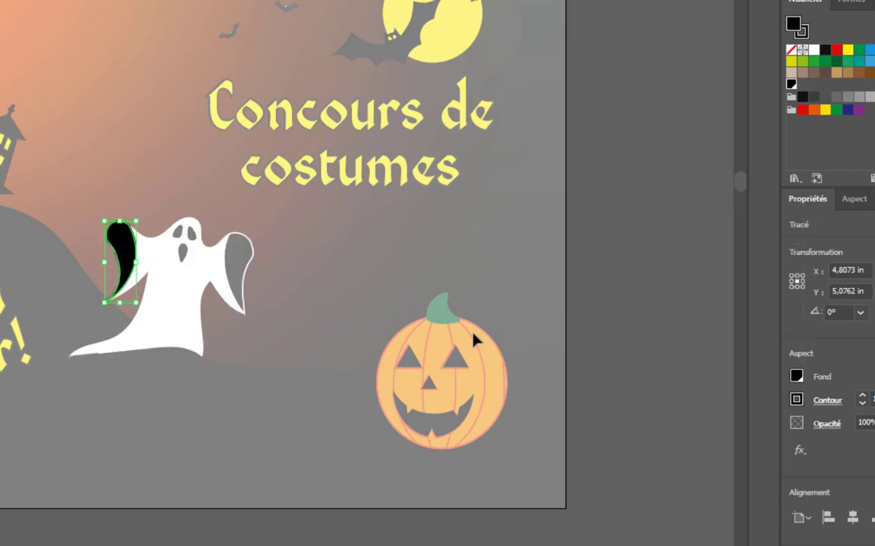
left_click(796, 401)
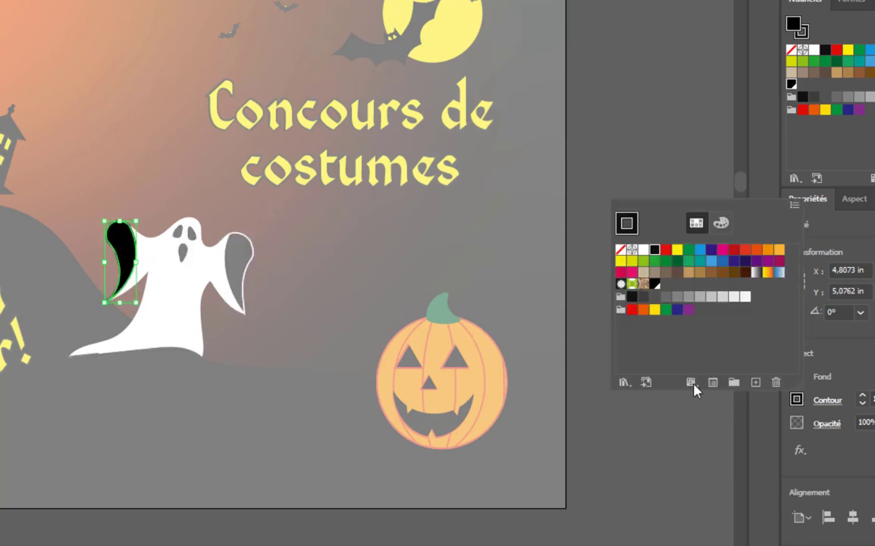
left_click(643, 249)
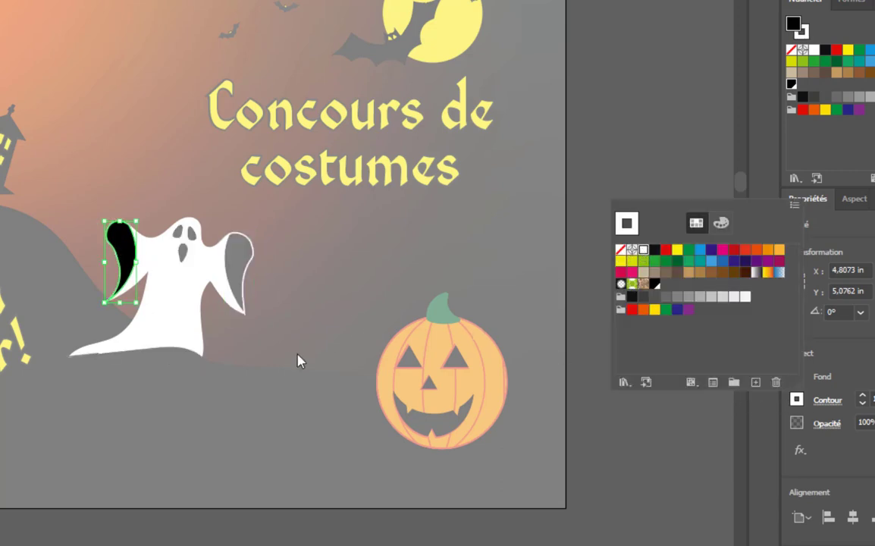
Step: Give the black underside of the ghost's robe a white stroke
left_click(176, 358)
double_click(174, 357)
left_click(181, 356)
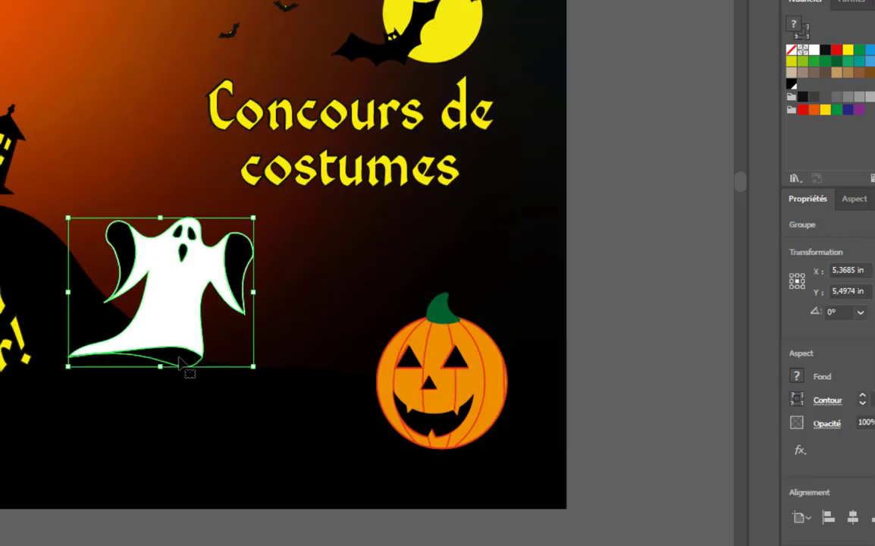
double_click(179, 358)
left_click(183, 364)
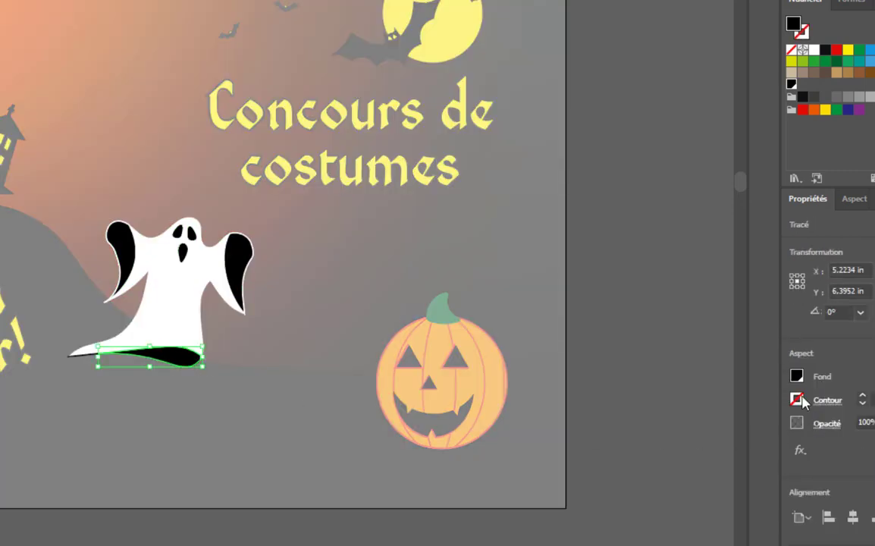
left_click(796, 399)
left_click(643, 251)
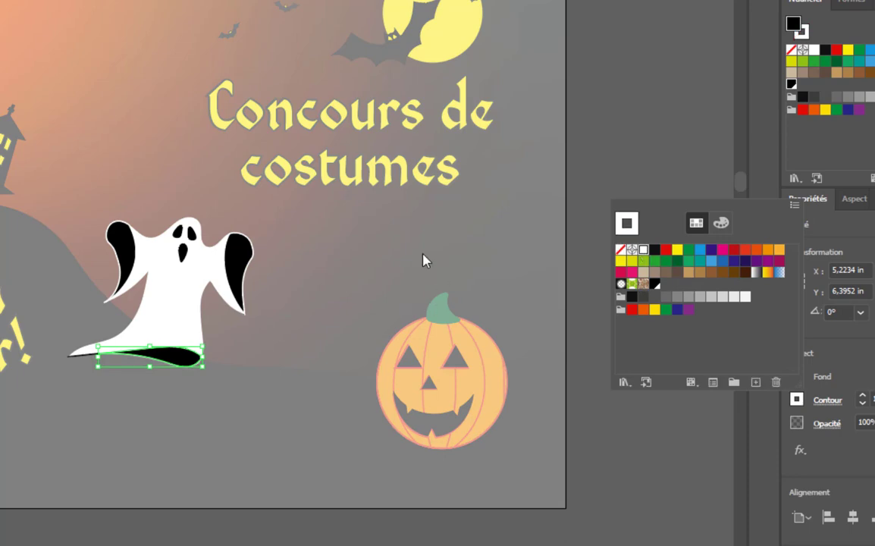
Step: Leave the ghost's group, fit the whole poster in the window and save the document
left_click(307, 267)
double_click(307, 267)
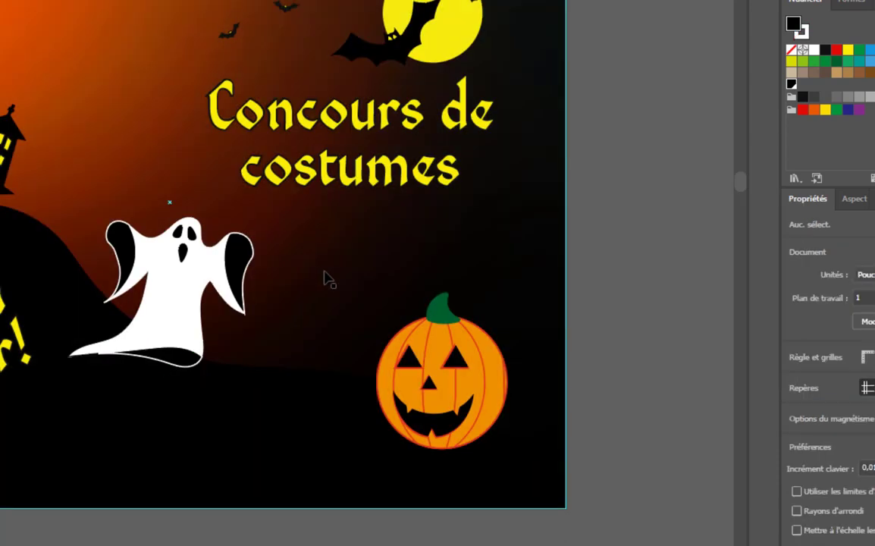
key("ctrl+0")
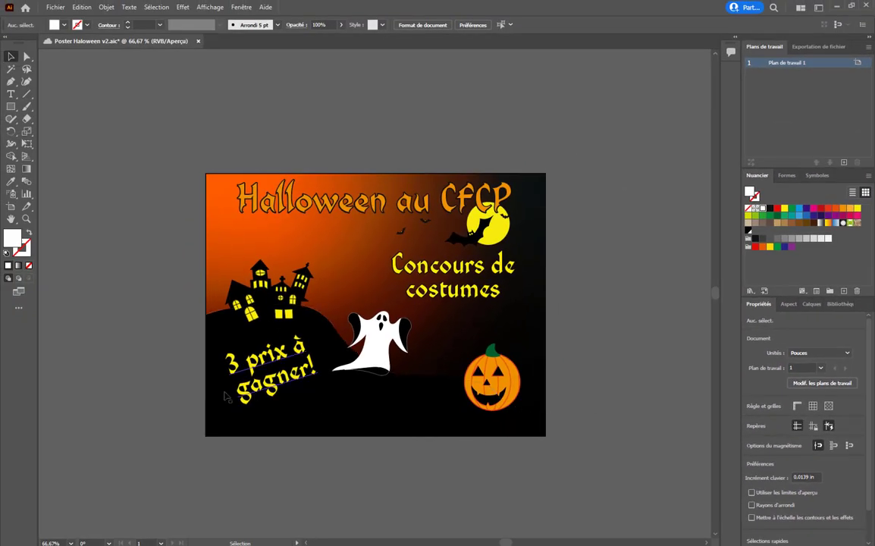
key("ctrl+s")
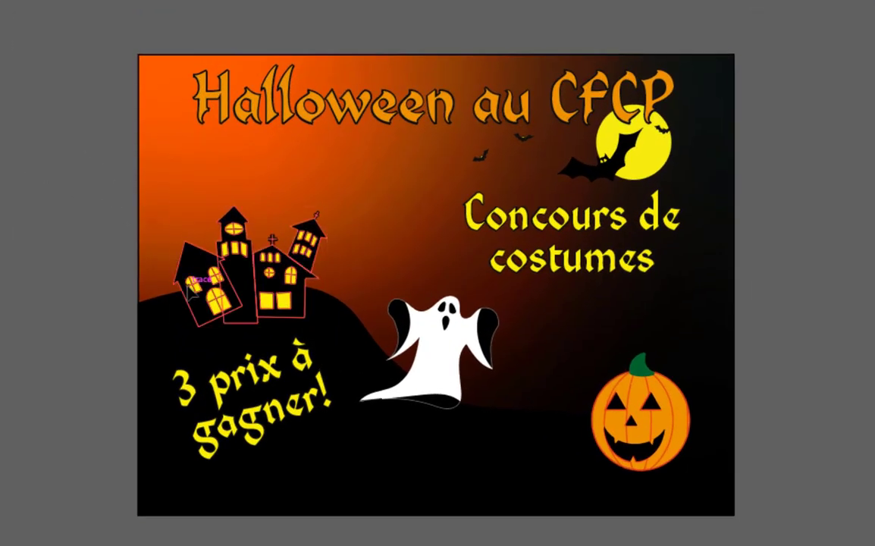
Step: Enlarge the haunted house proportionally to roughly one and a half times its size and shift it slightly left on the hill
left_click(258, 310)
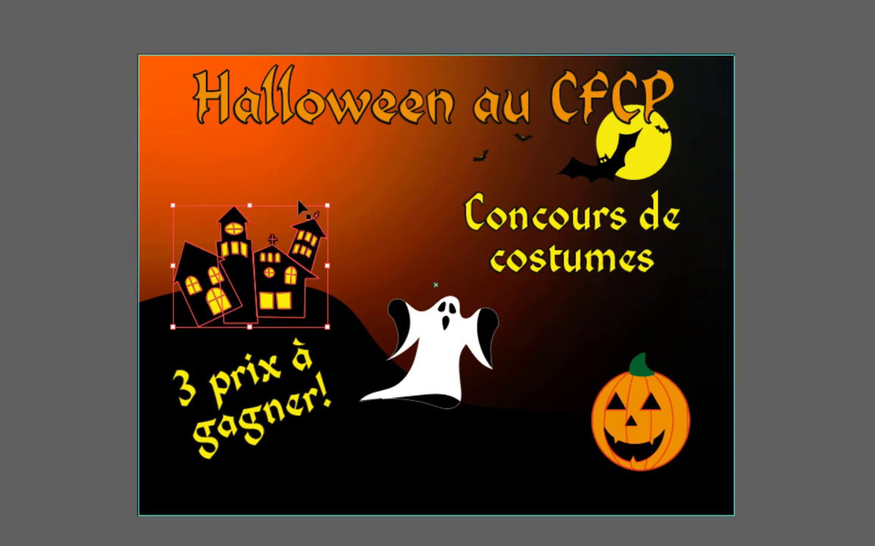
left_click_drag(330, 207, 455, 139)
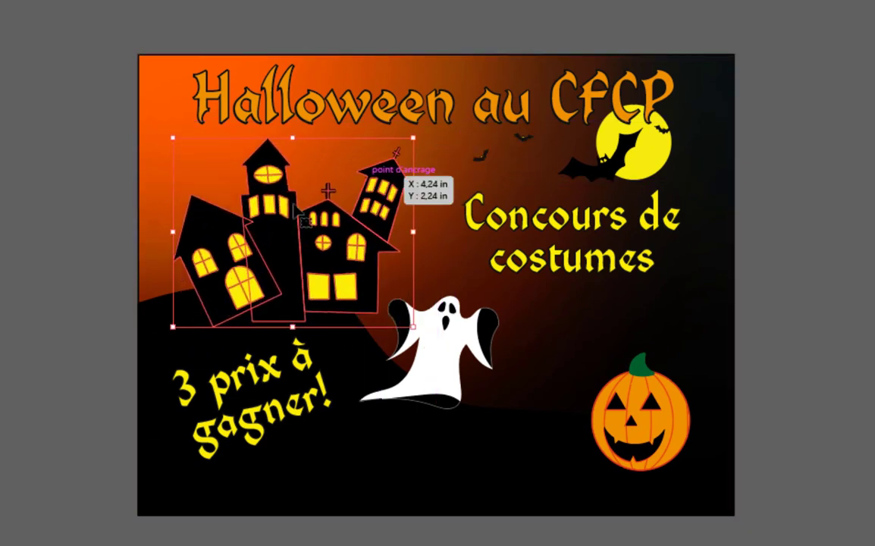
left_click_drag(283, 256, 259, 254)
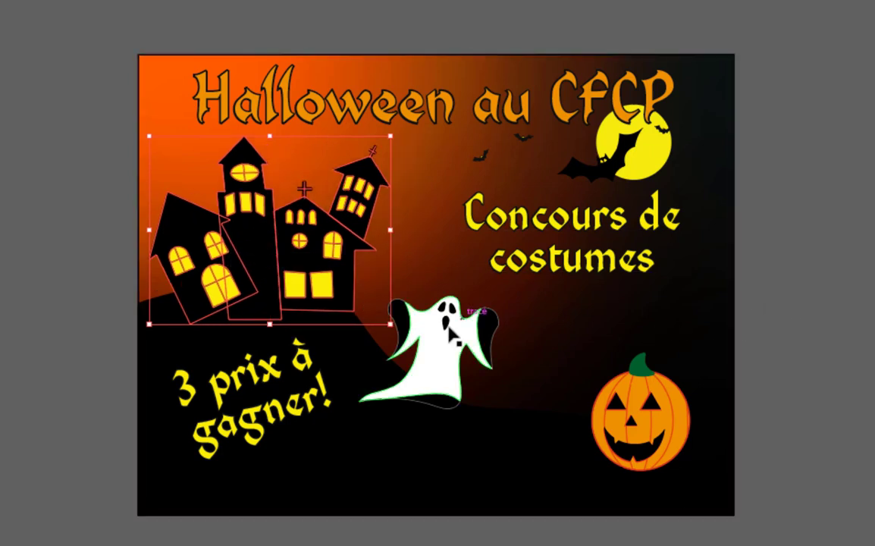